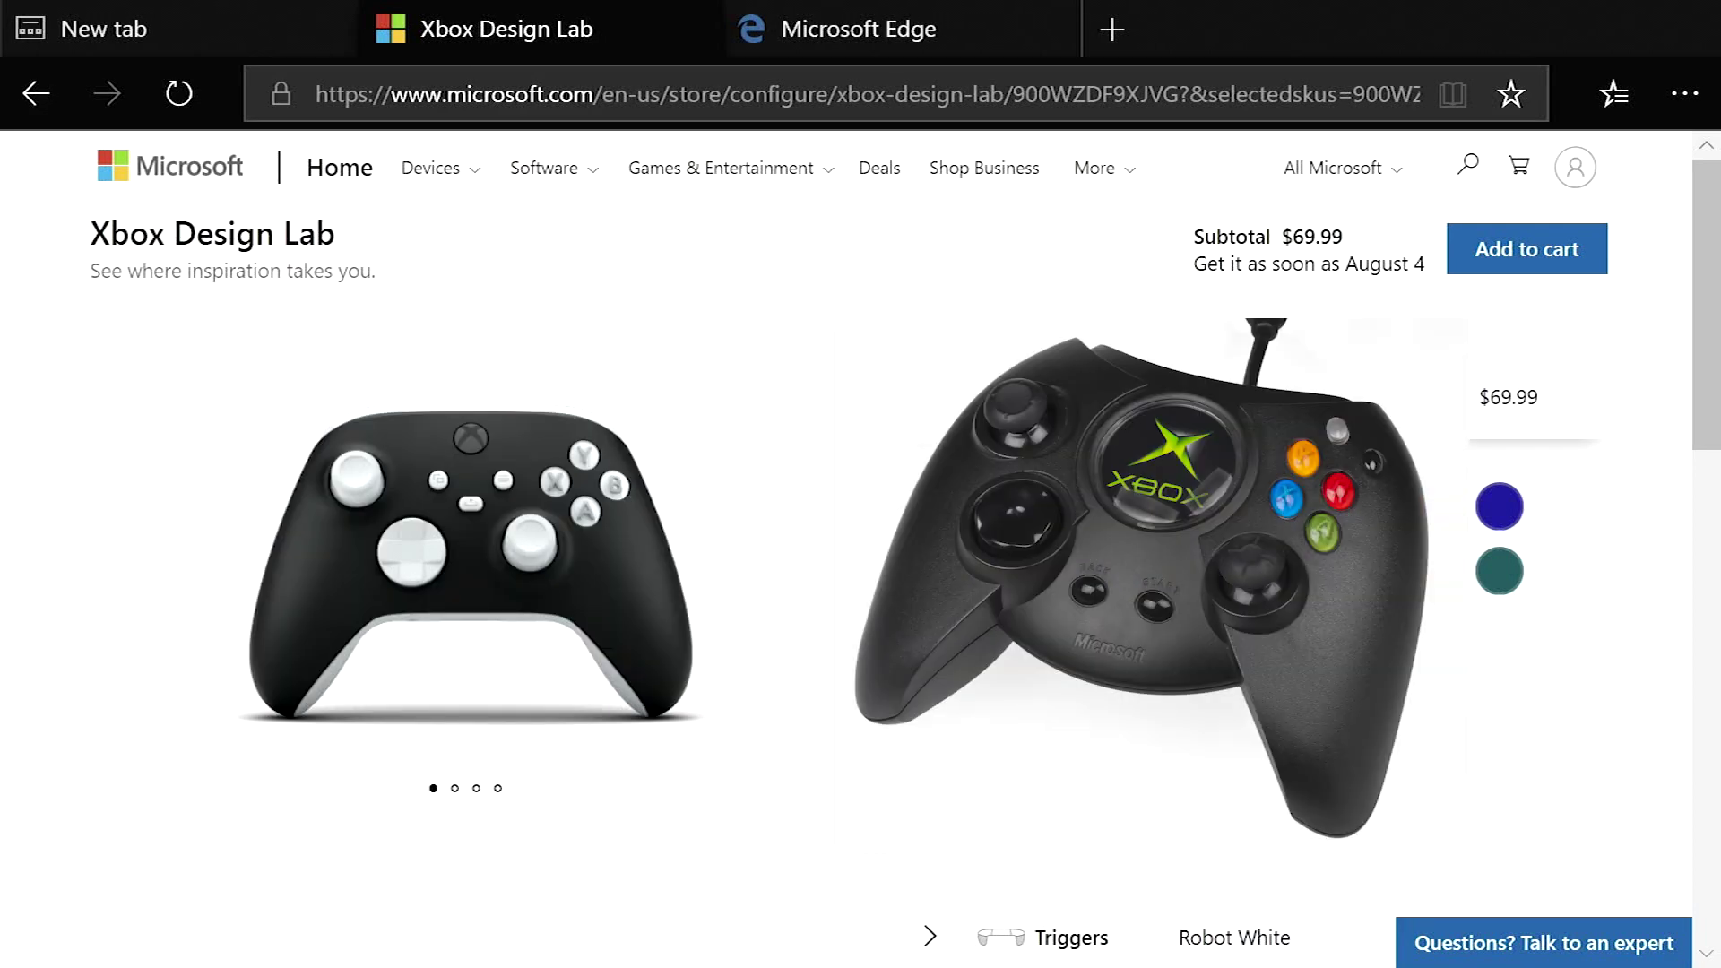
Make the back and bumpers Carbon Black and the triggers and D-pad Electric Volt
{"action": "left_click", "coordinate": [1309, 734]}
{"action": "left_click", "coordinate": [1309, 753]}
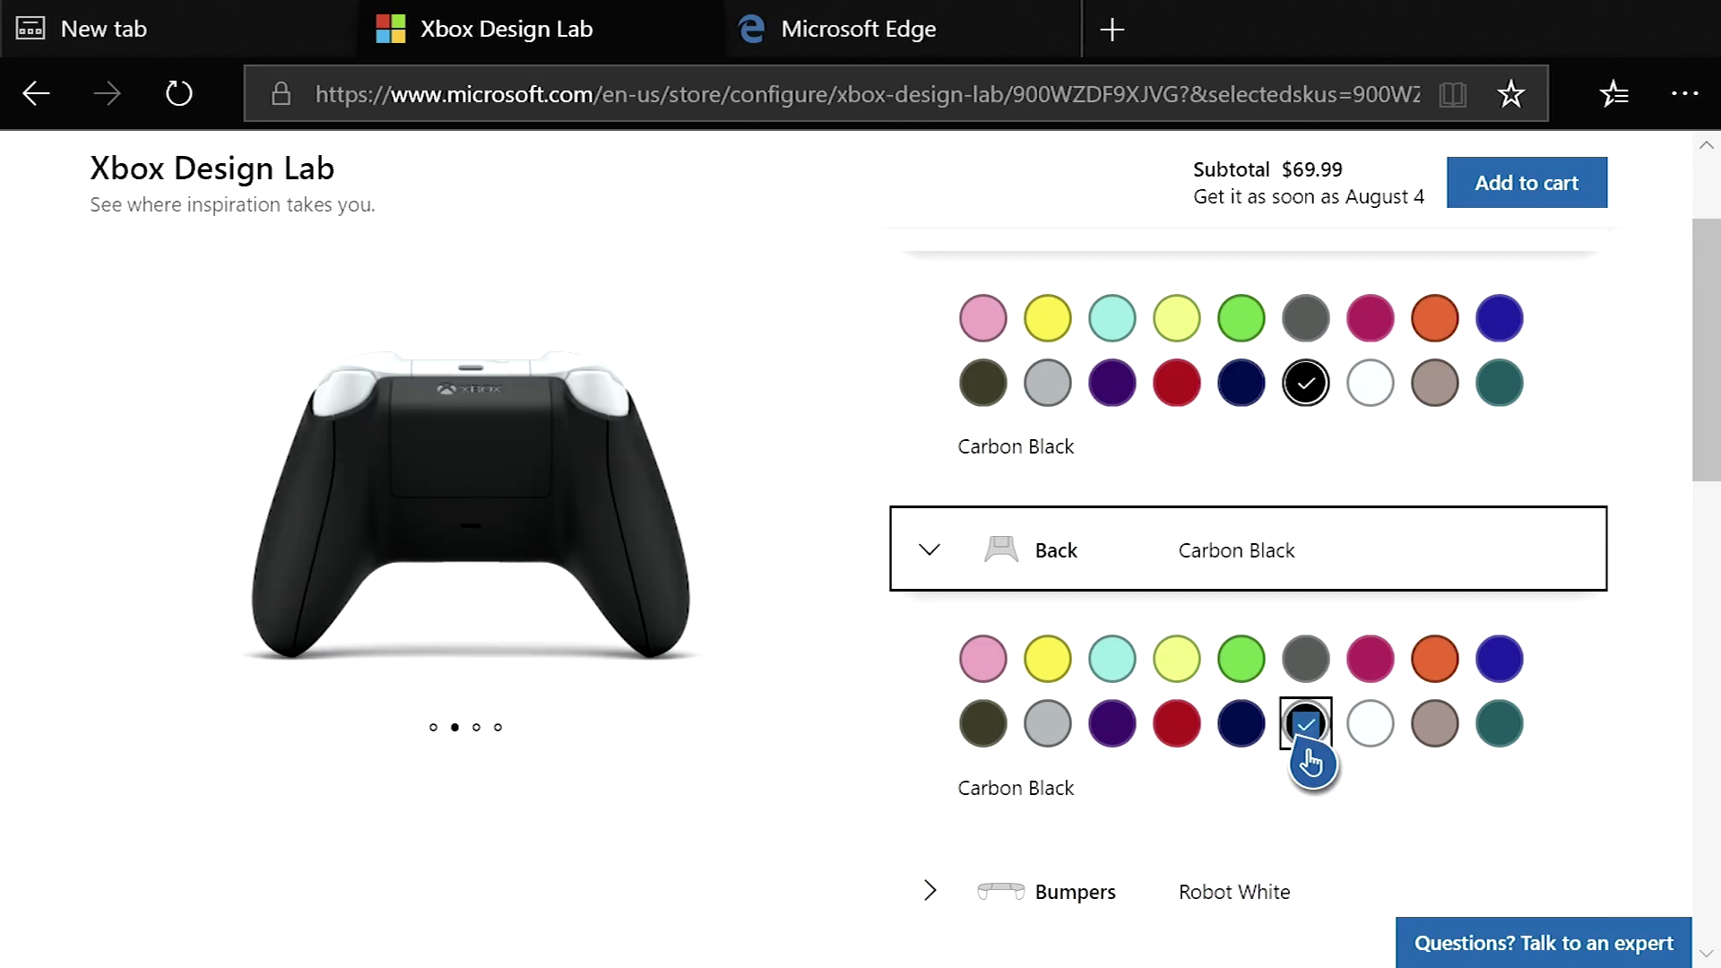
{"action": "left_click", "coordinate": [1307, 728]}
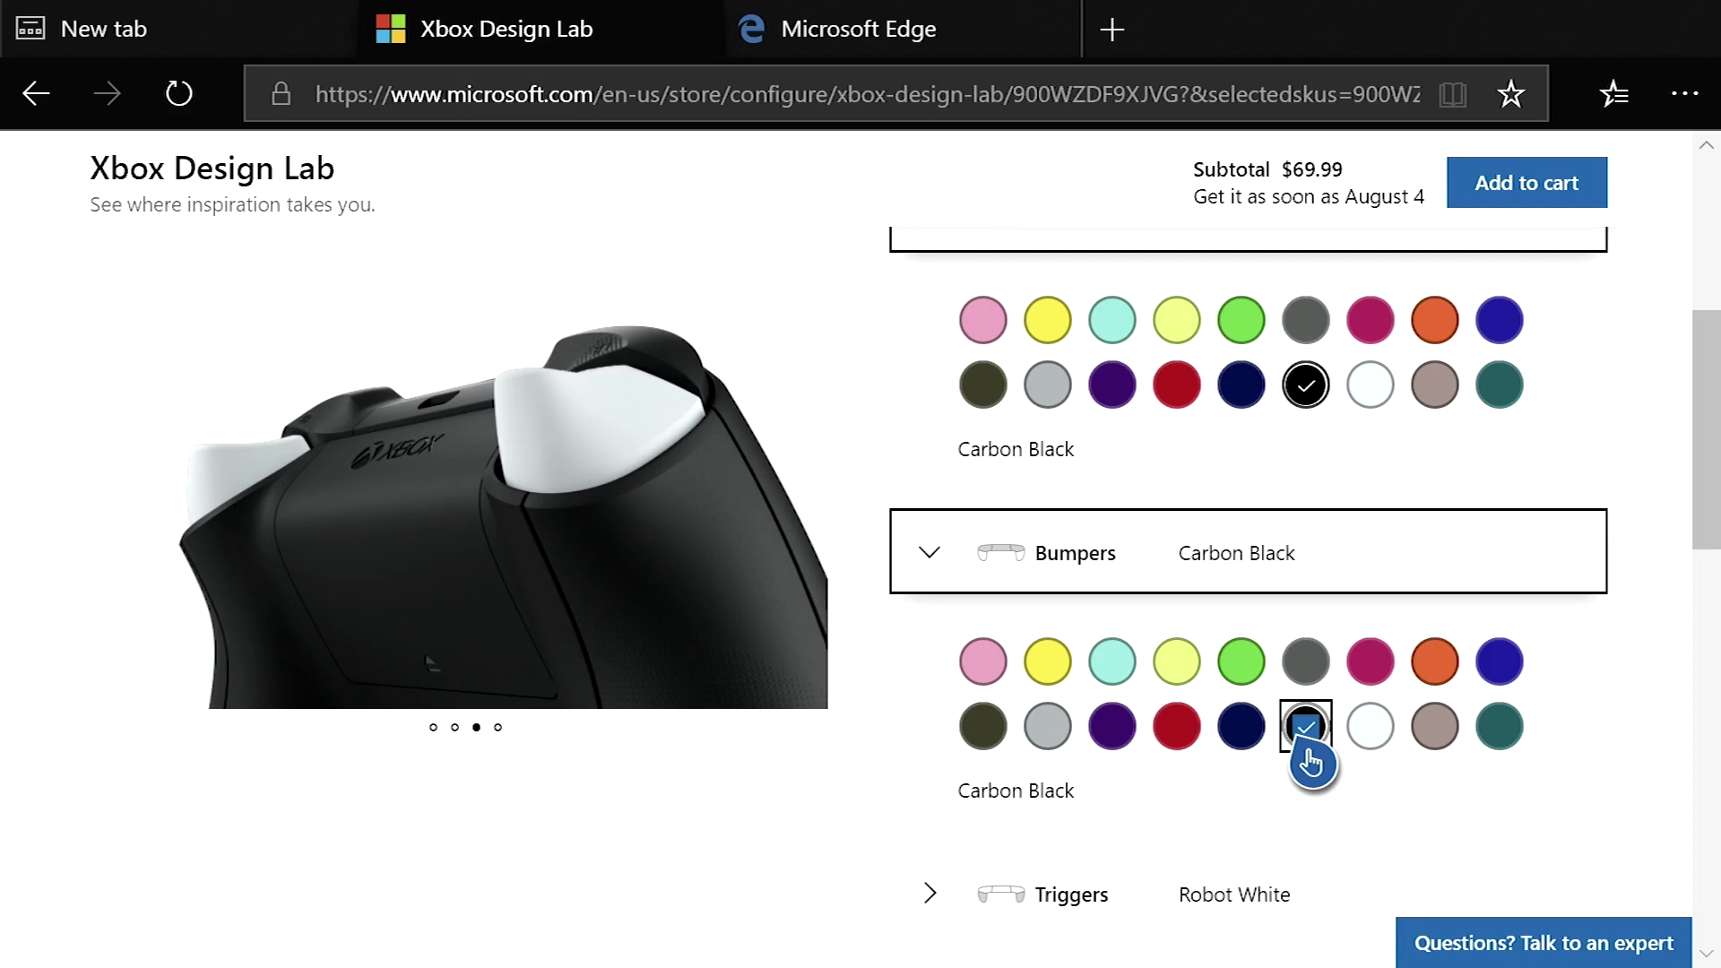
{"action": "left_click", "coordinate": [1177, 688]}
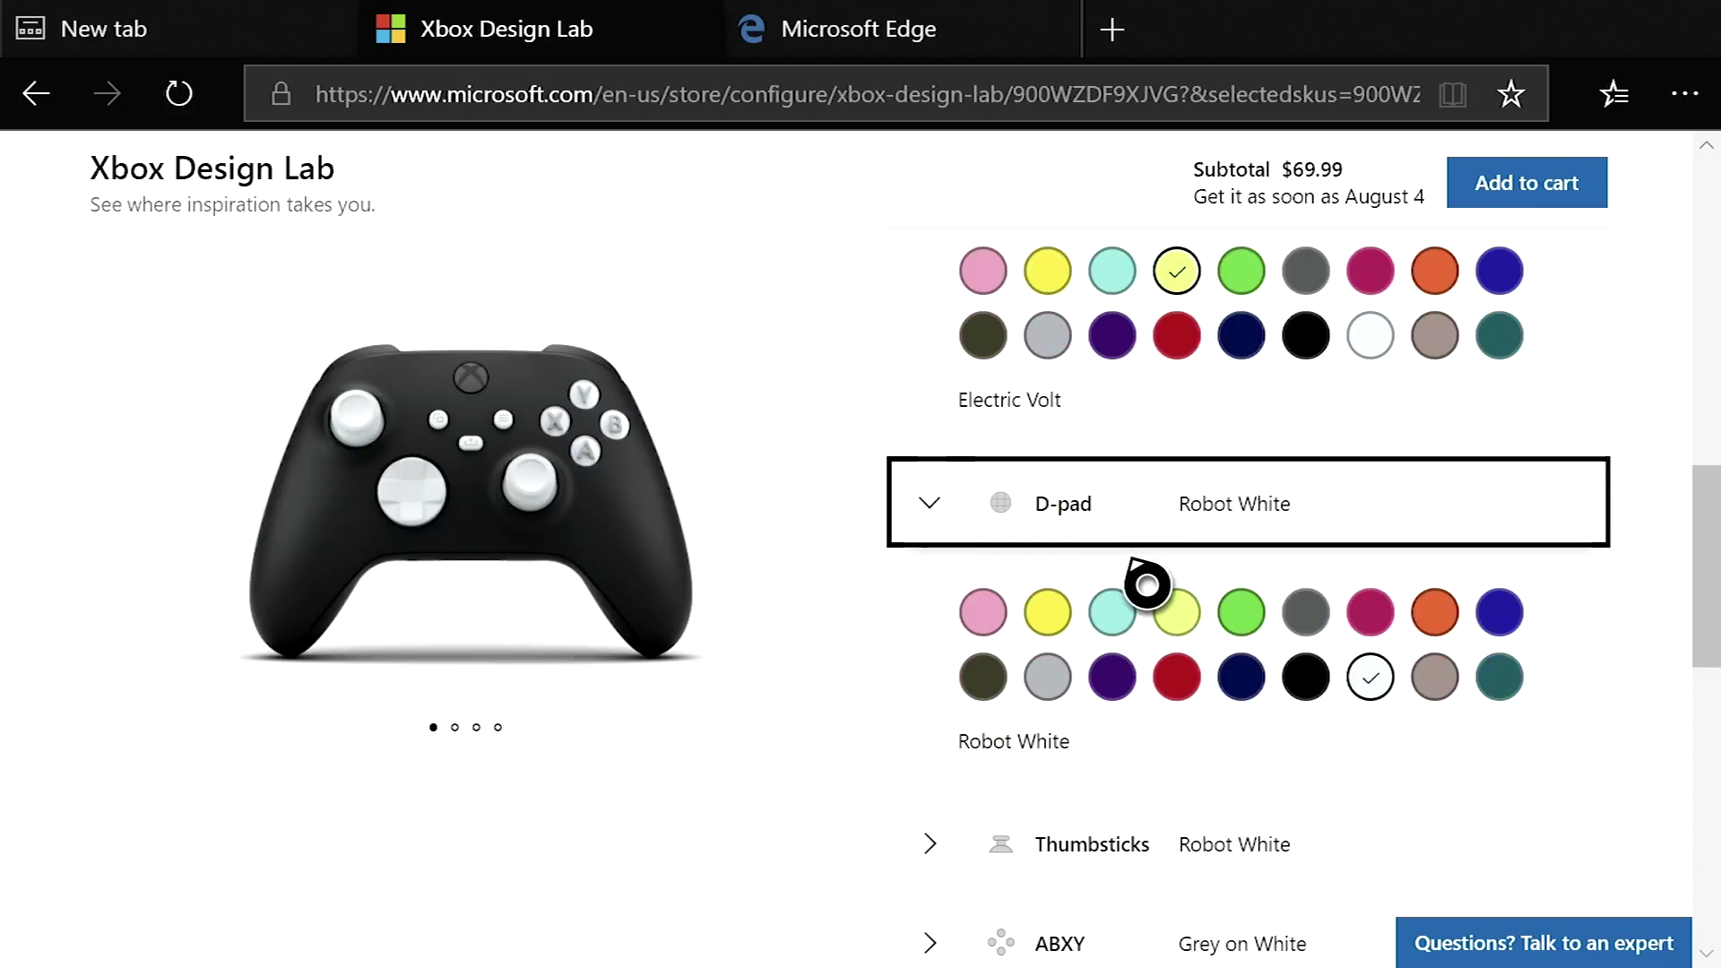
{"action": "left_click", "coordinate": [1178, 615]}
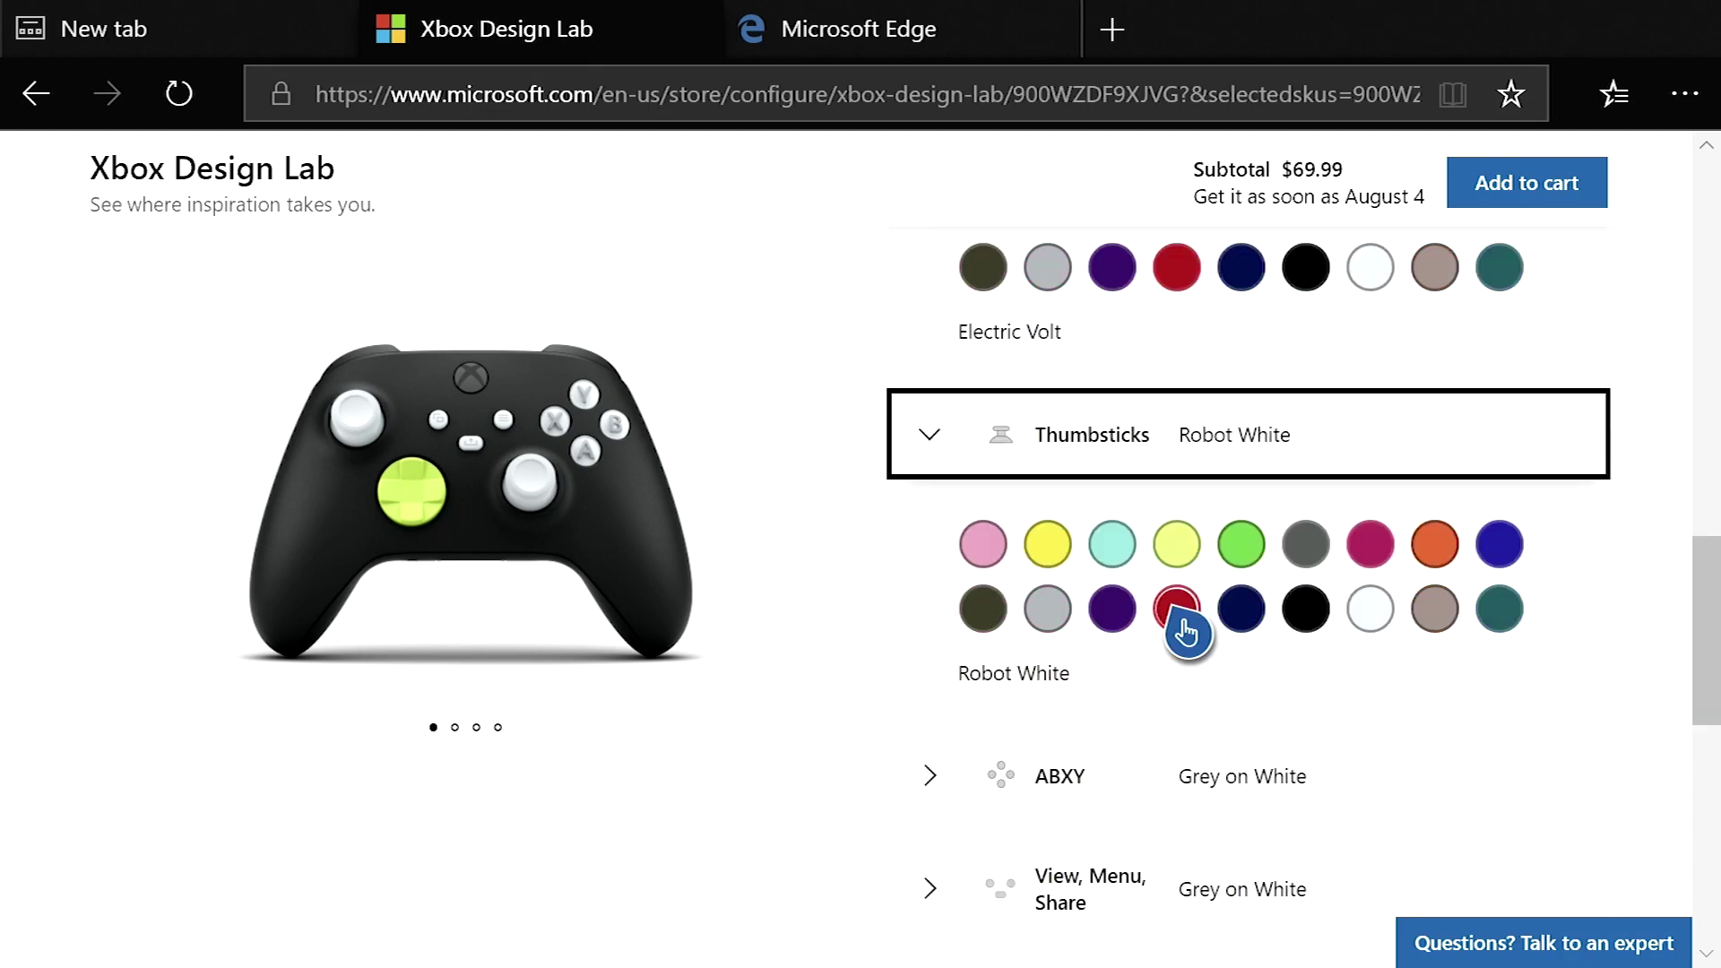
Set Carbon Black thumbsticks, Black on Colors ABXY, and Black on White View/Menu/Share buttons
{"action": "left_click", "coordinate": [1309, 623]}
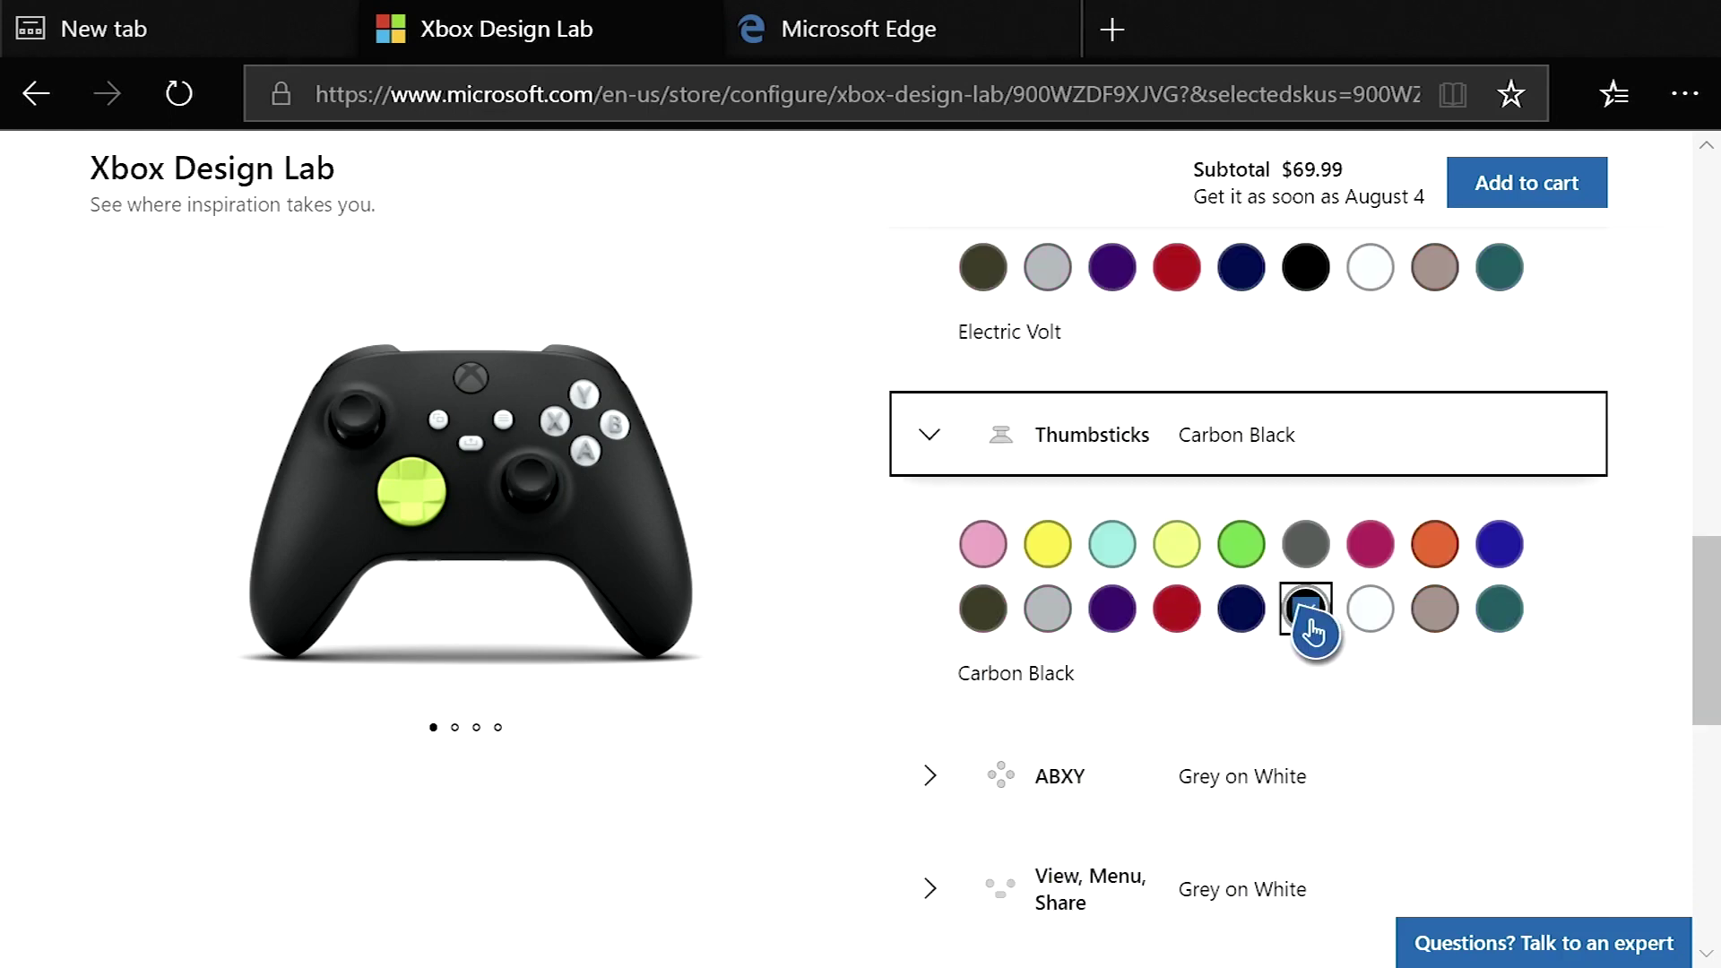
{"action": "left_click", "coordinate": [1312, 629]}
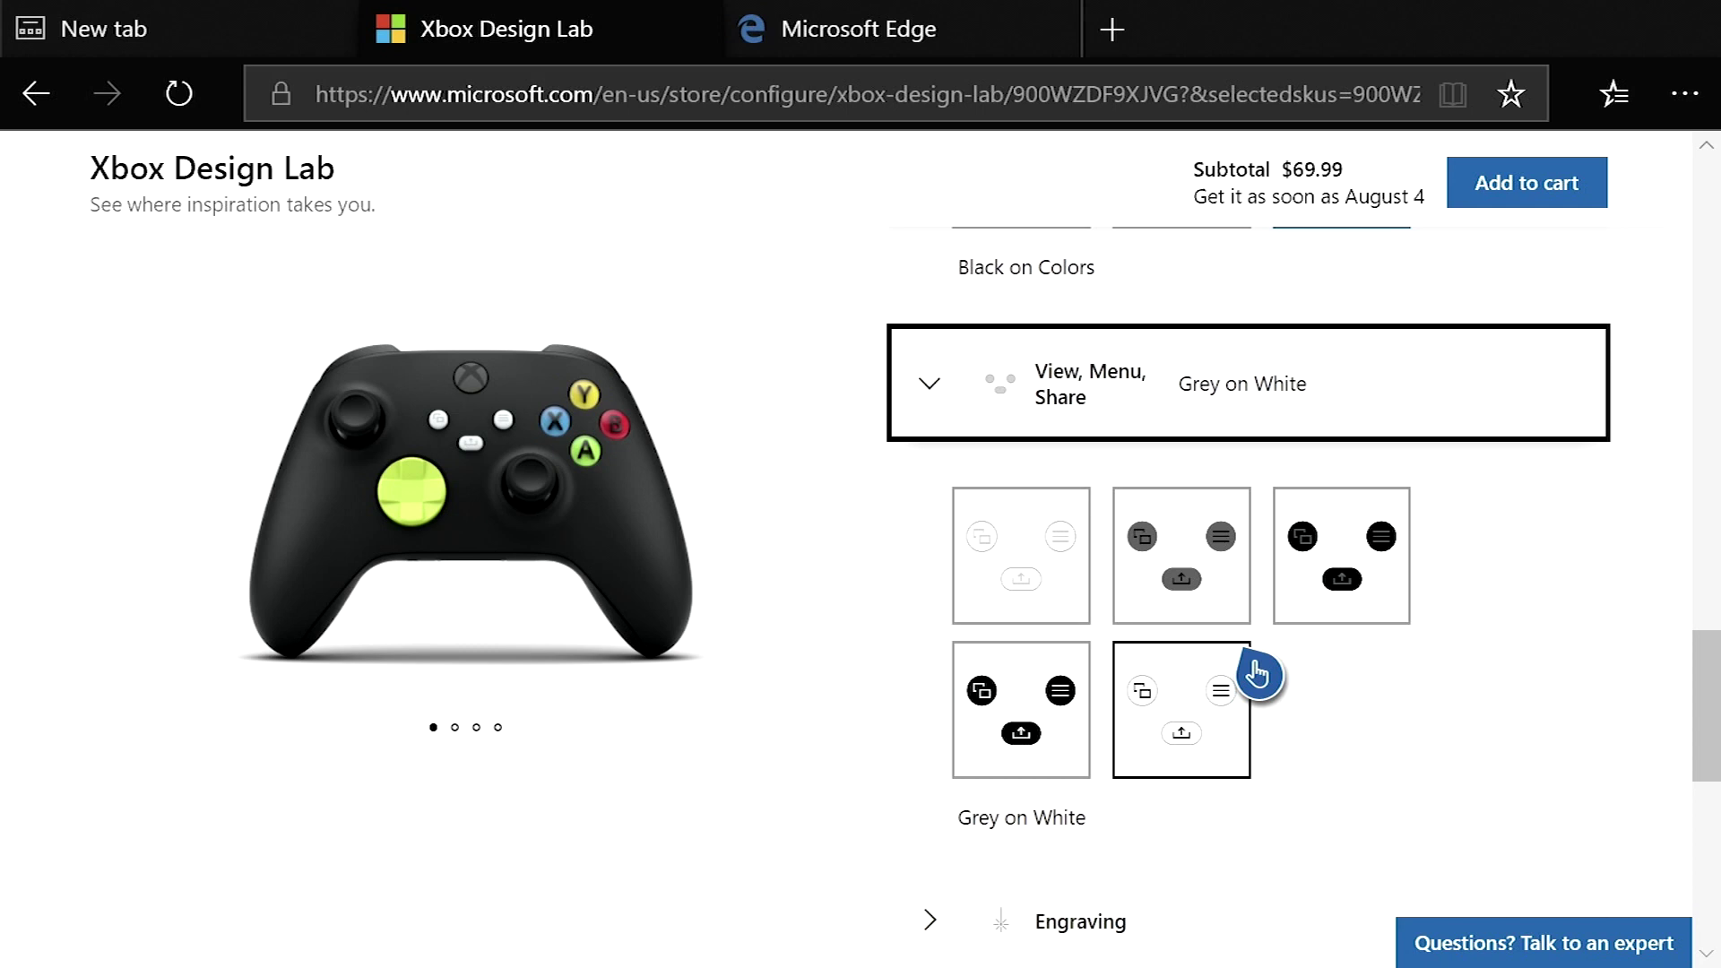
{"action": "left_click", "coordinate": [1237, 696]}
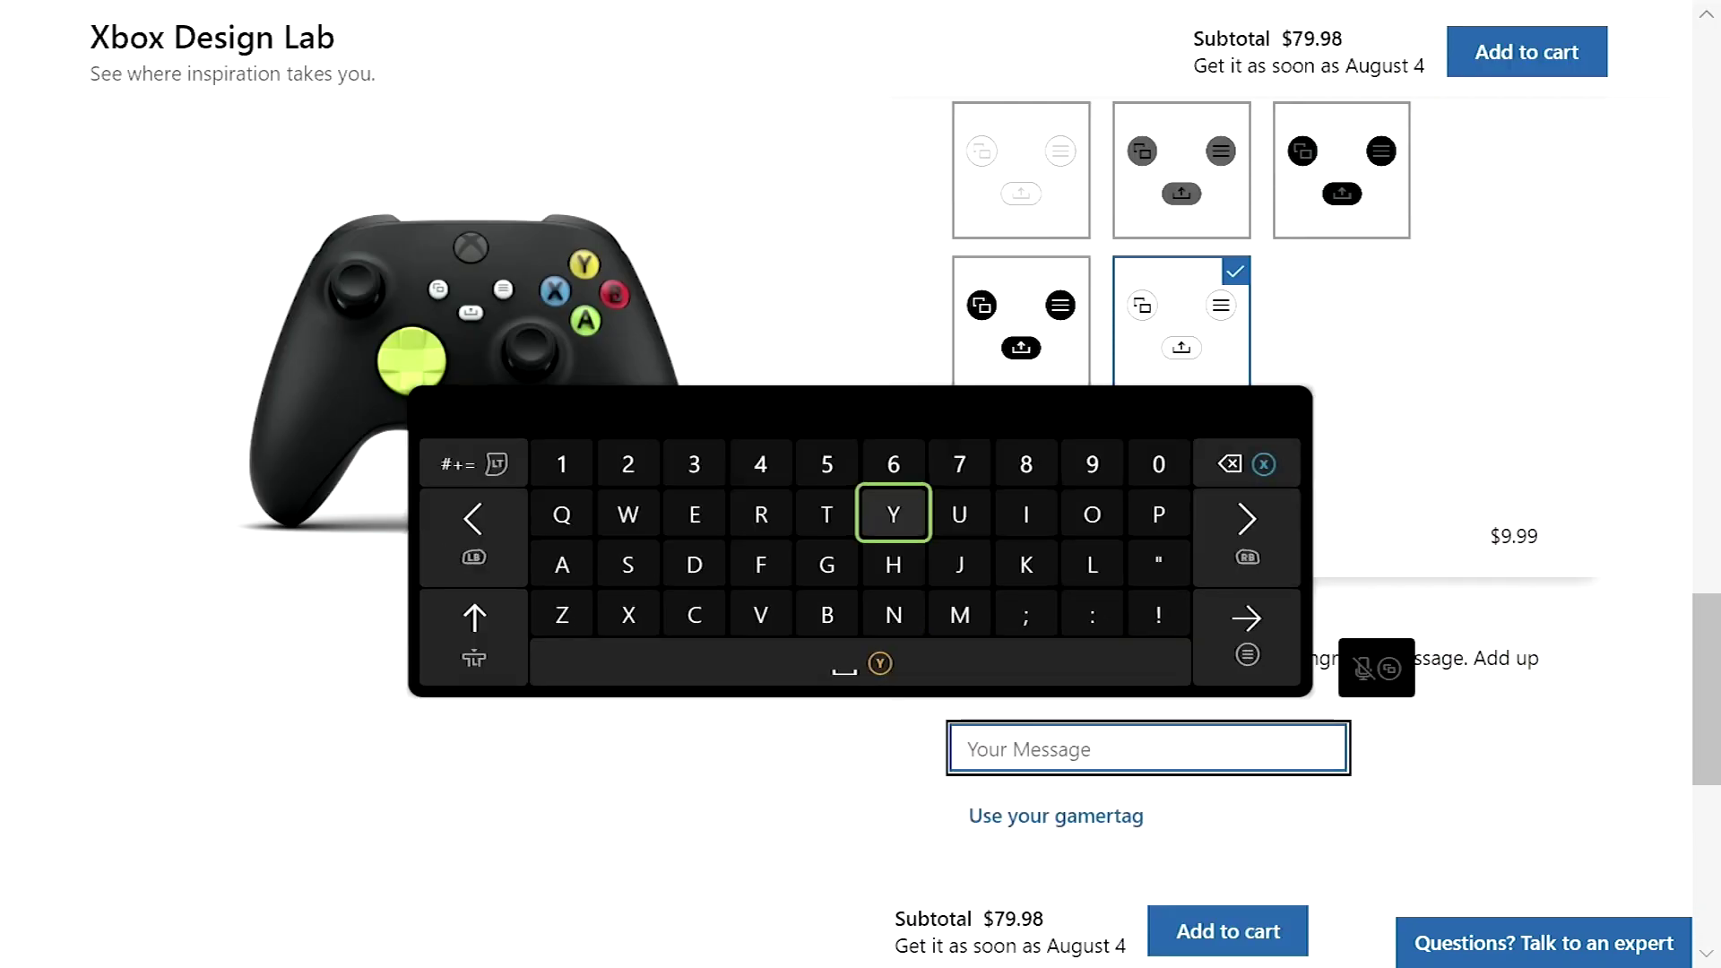
Engrave THE DUKE, then view the back, triggers close-up, side, and front again
{"action": "type", "text": "THE DUKE"}
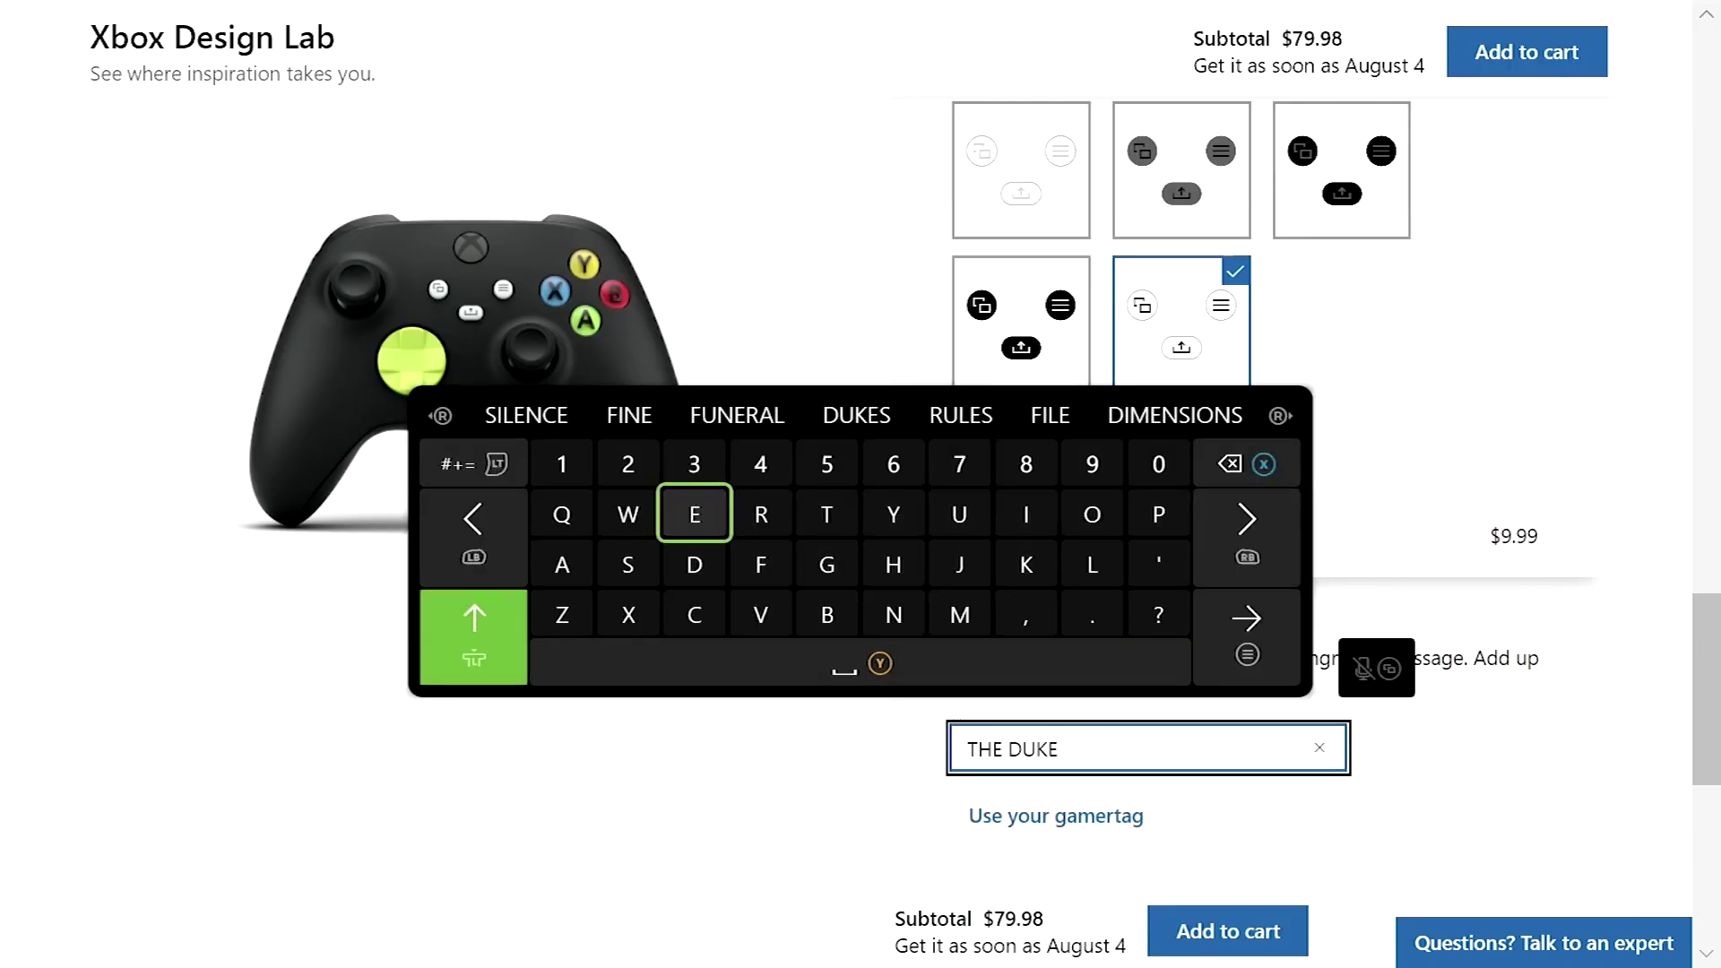
{"action": "key", "text": "Return"}
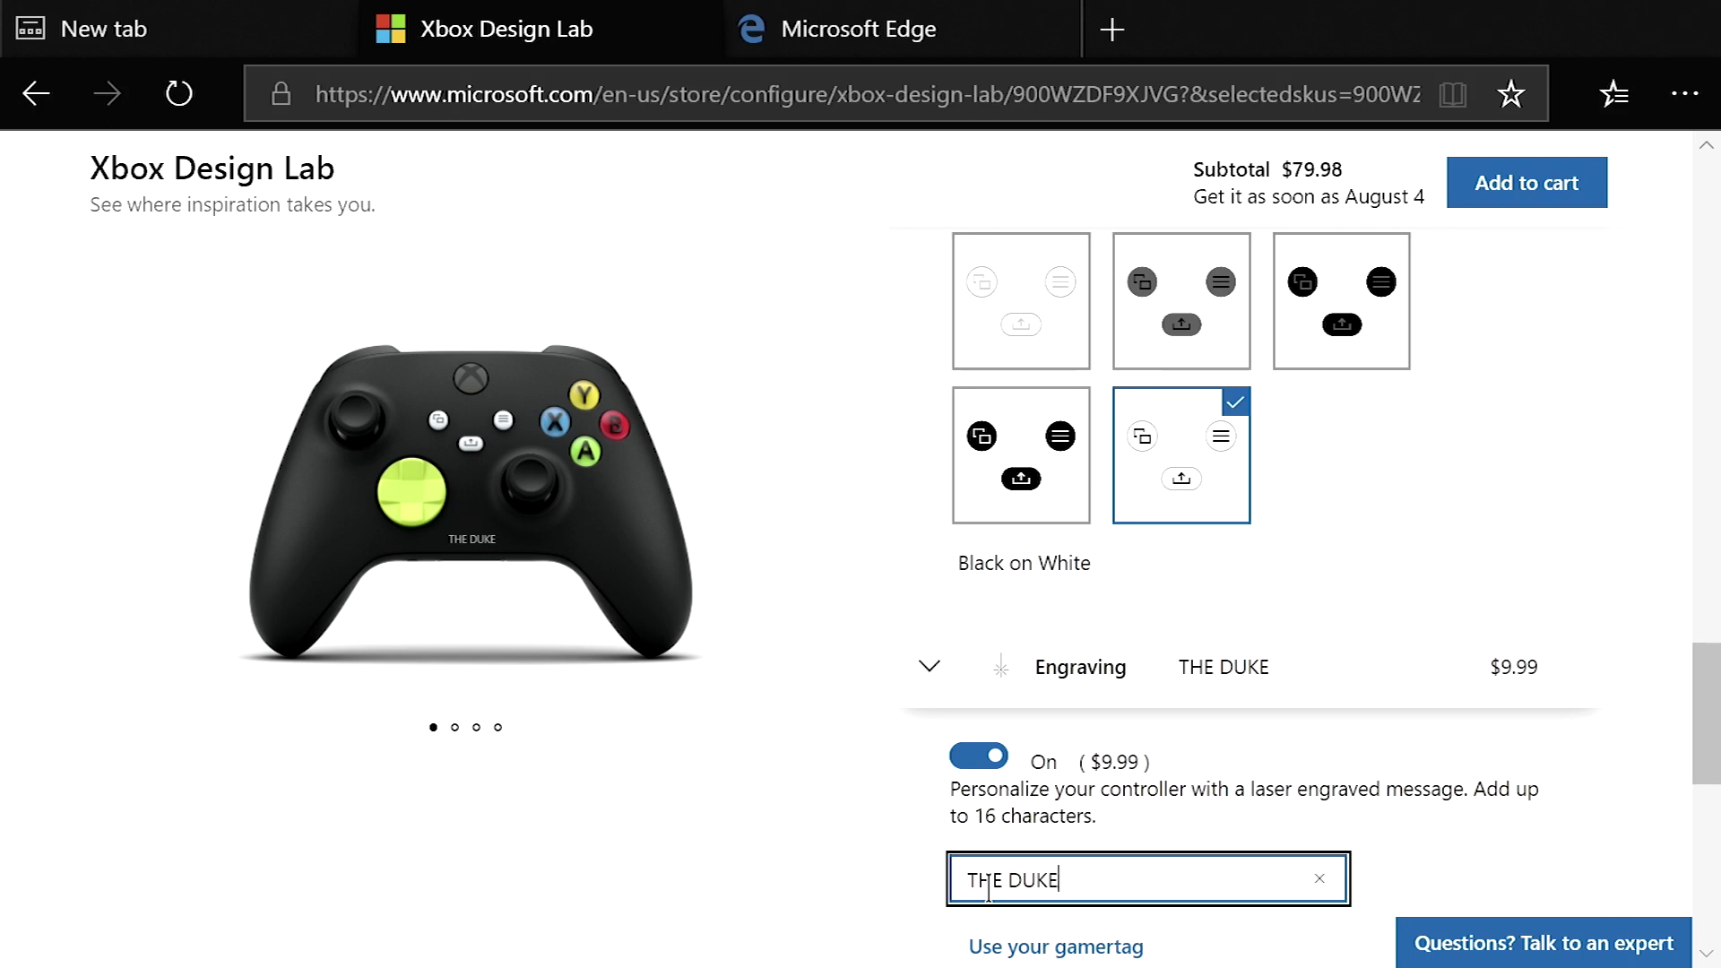
{"action": "left_click", "coordinate": [814, 518]}
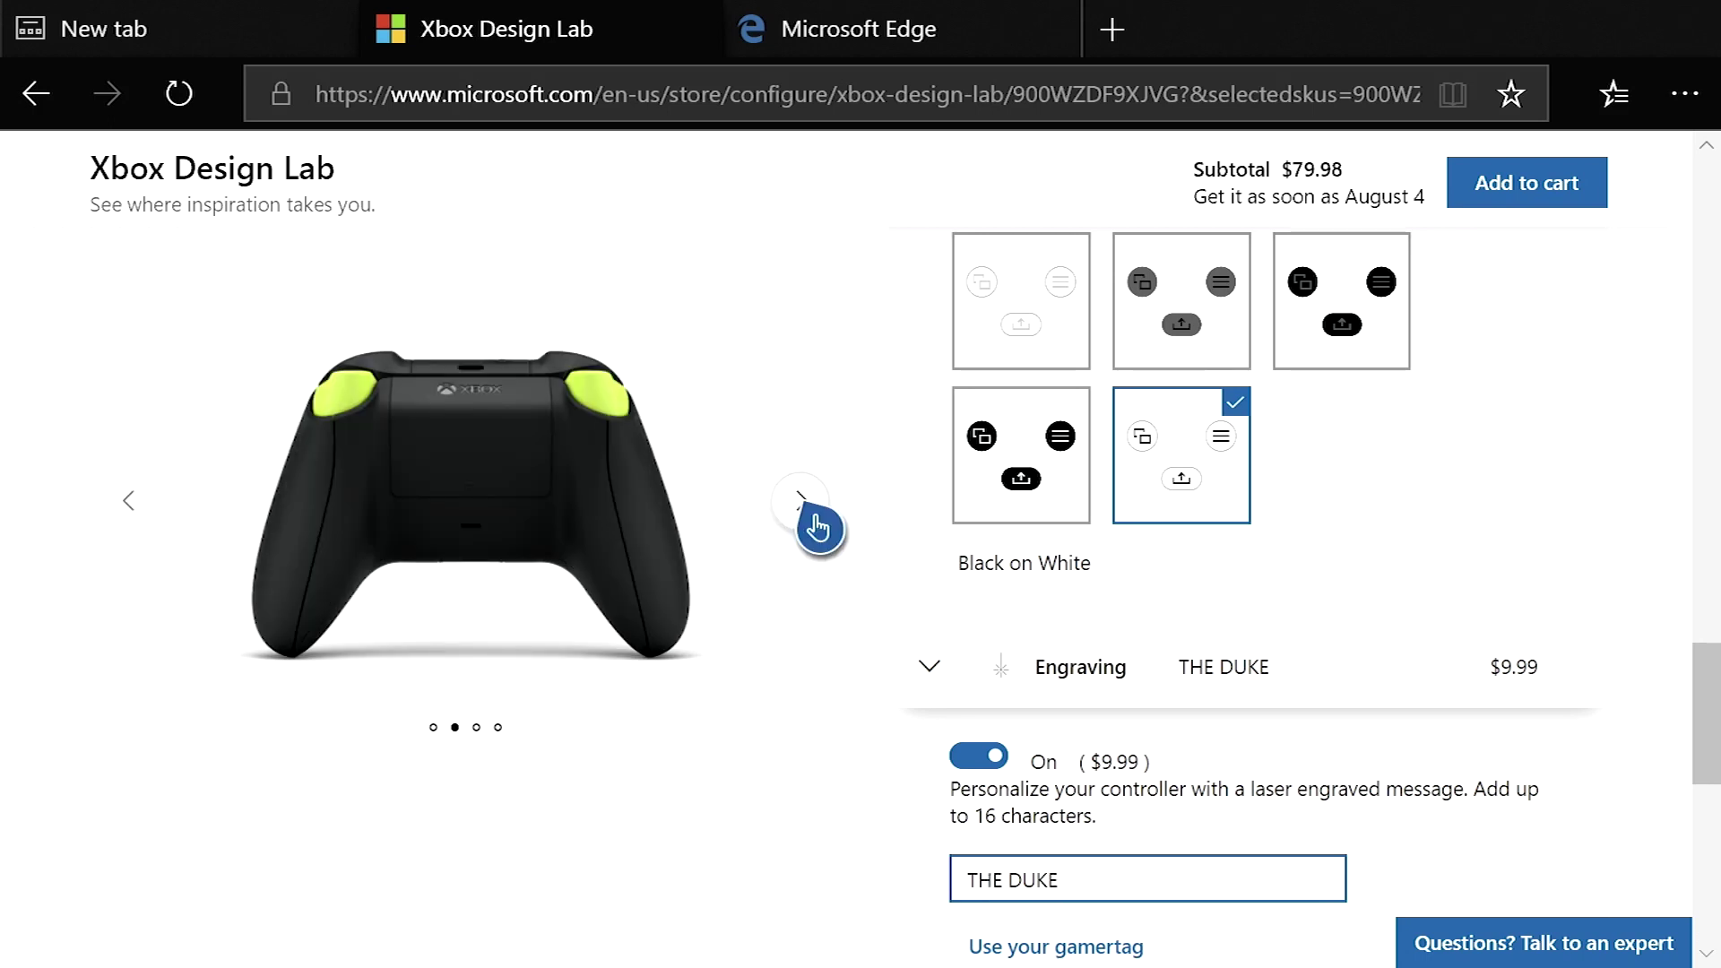
{"action": "left_click", "coordinate": [814, 518]}
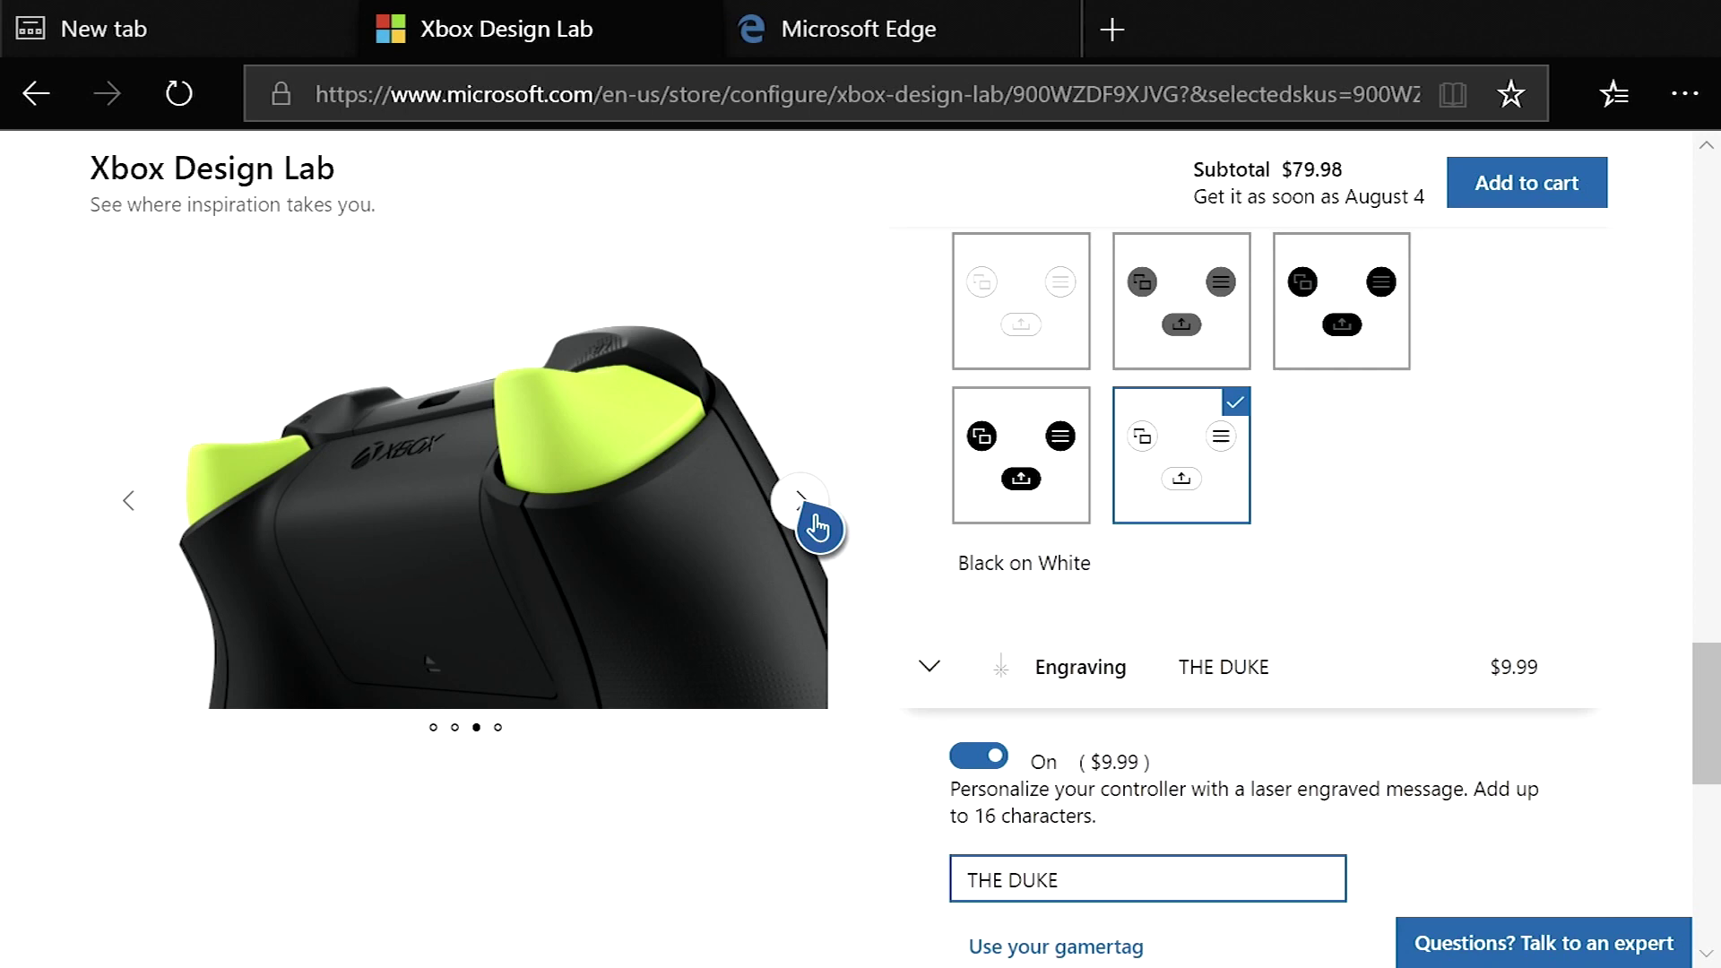
{"action": "left_click", "coordinate": [814, 518]}
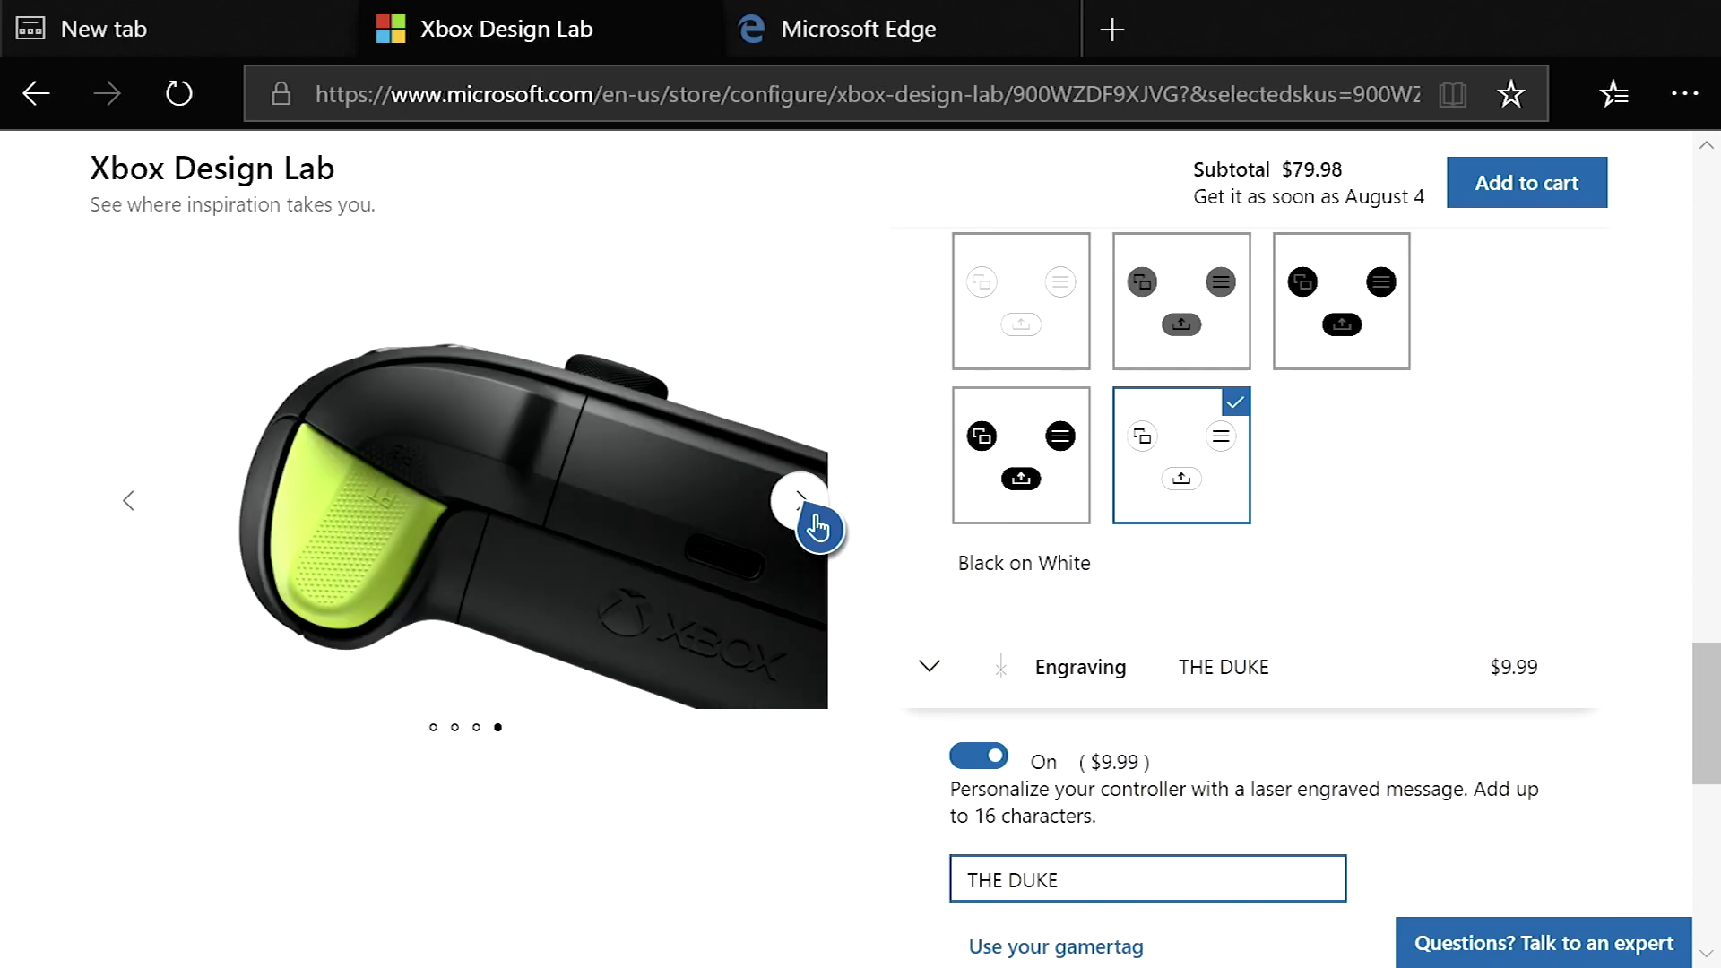
{"action": "left_click", "coordinate": [814, 519]}
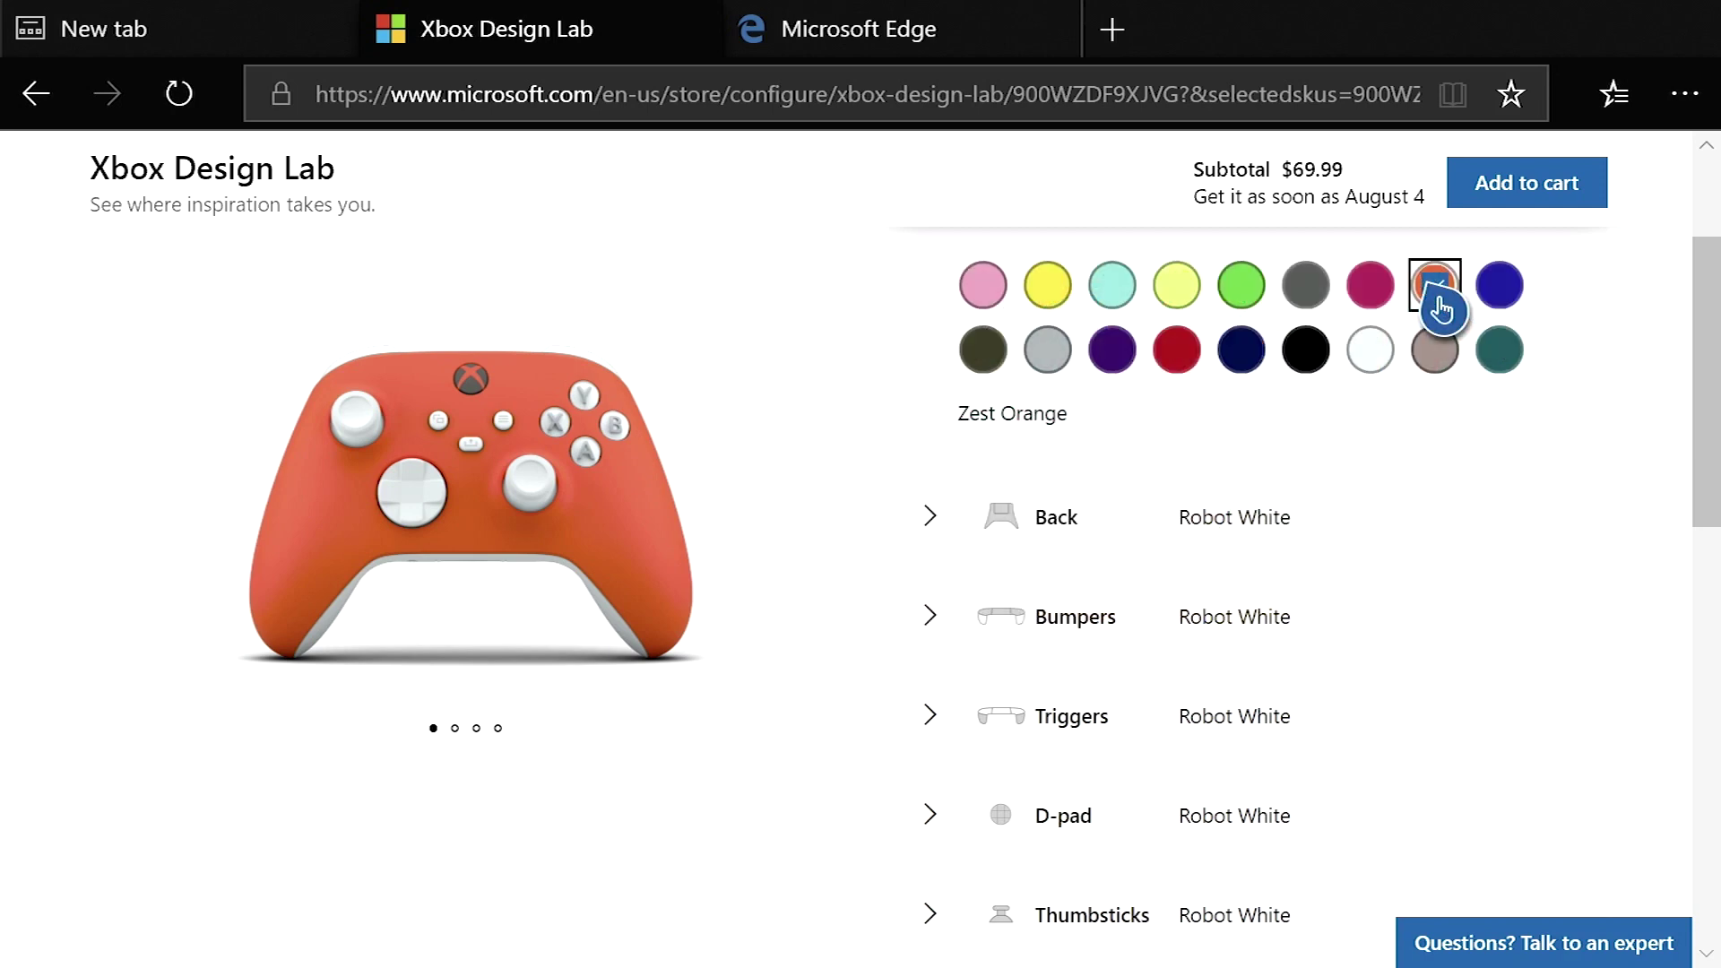
Make the back Mineral Blue, bumpers Lightning Yellow, and keep the triggers Robot White
{"action": "left_click", "coordinate": [1307, 517]}
{"action": "left_click", "coordinate": [1501, 704]}
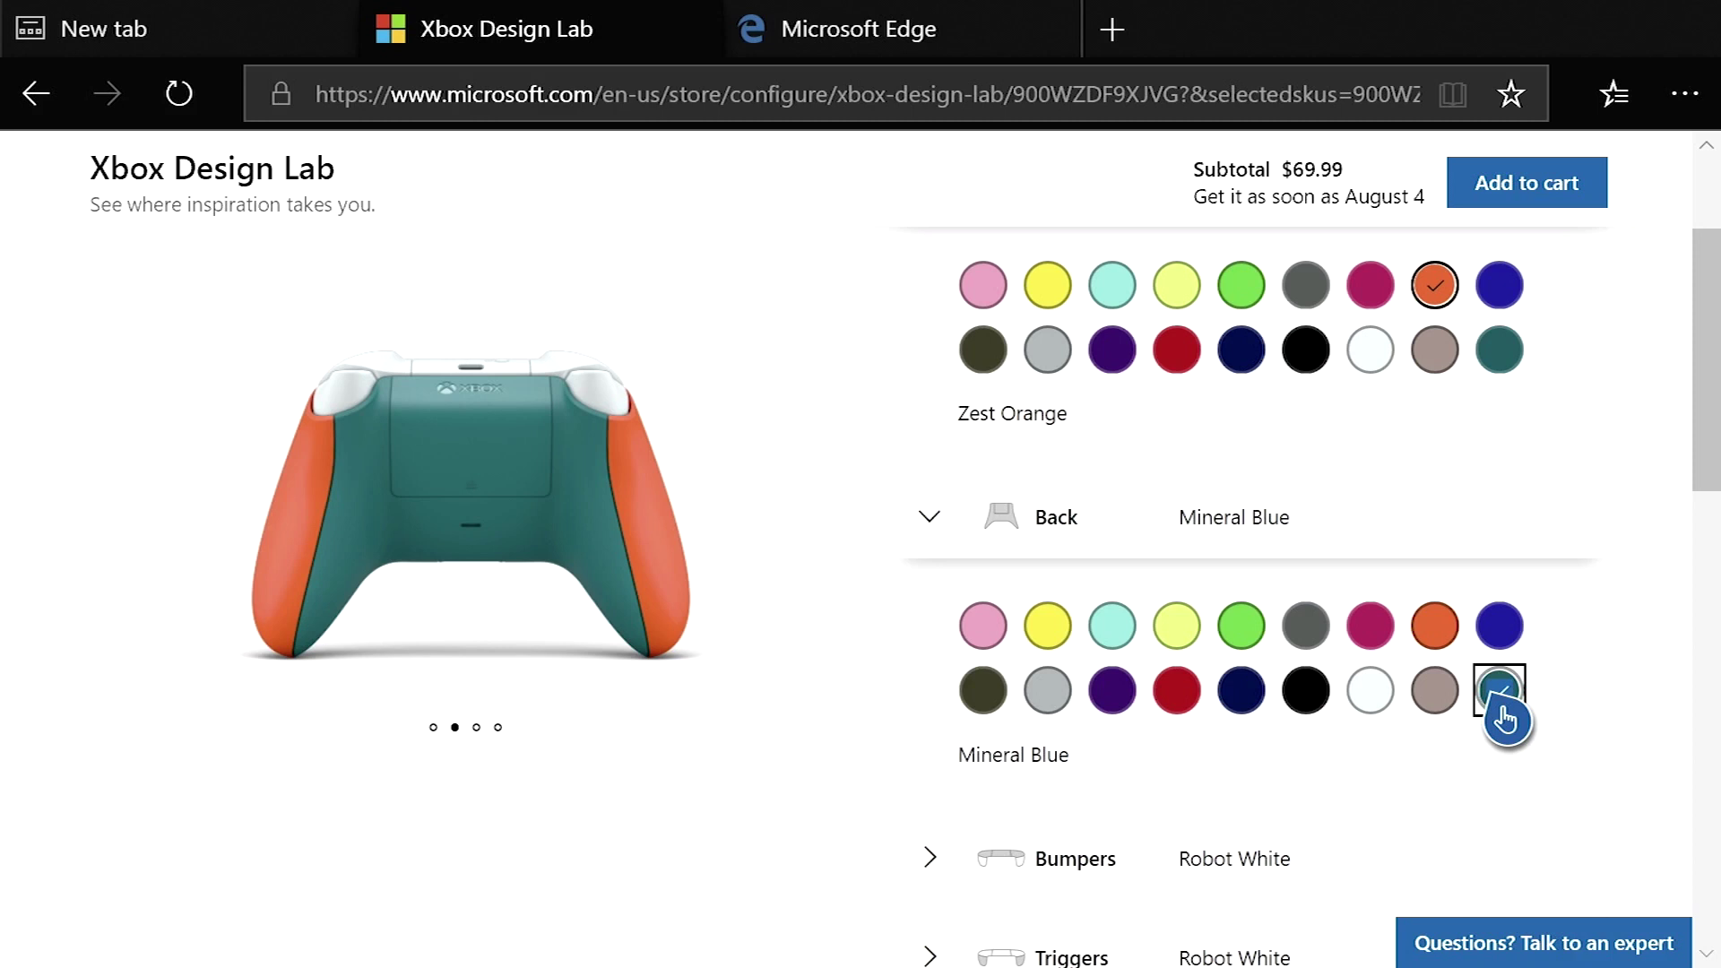
{"action": "left_click", "coordinate": [1165, 859]}
{"action": "left_click", "coordinate": [1047, 725]}
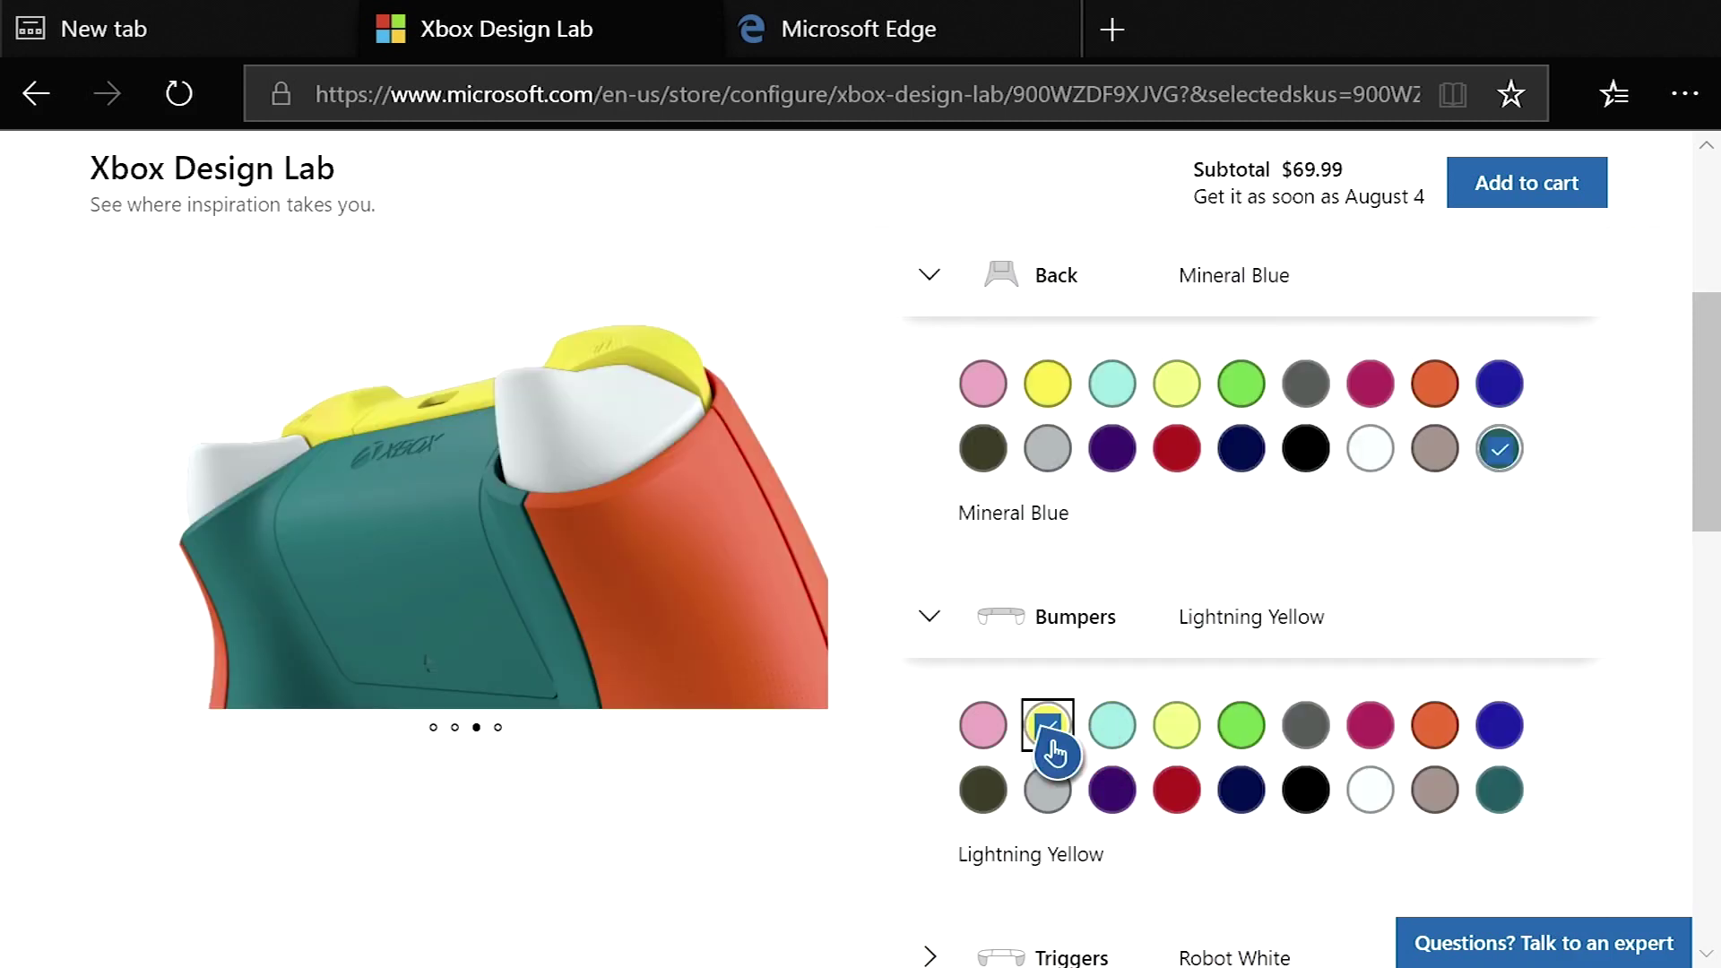
{"action": "left_click", "coordinate": [1071, 956]}
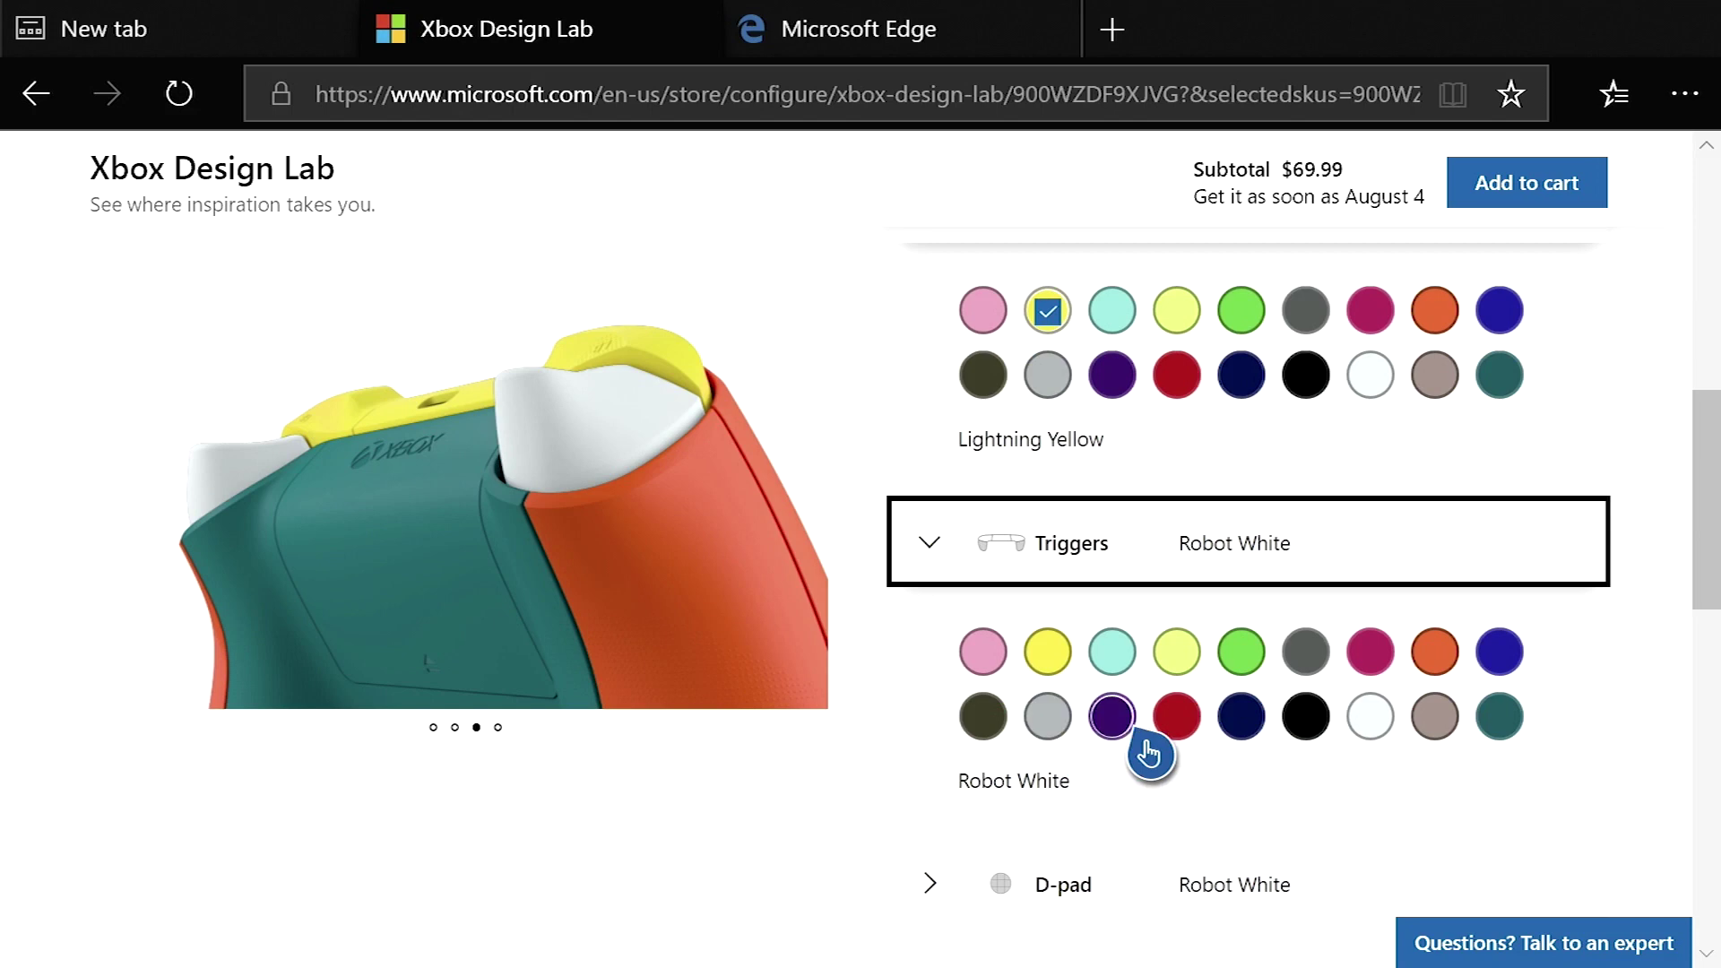
{"action": "left_click", "coordinate": [1371, 722]}
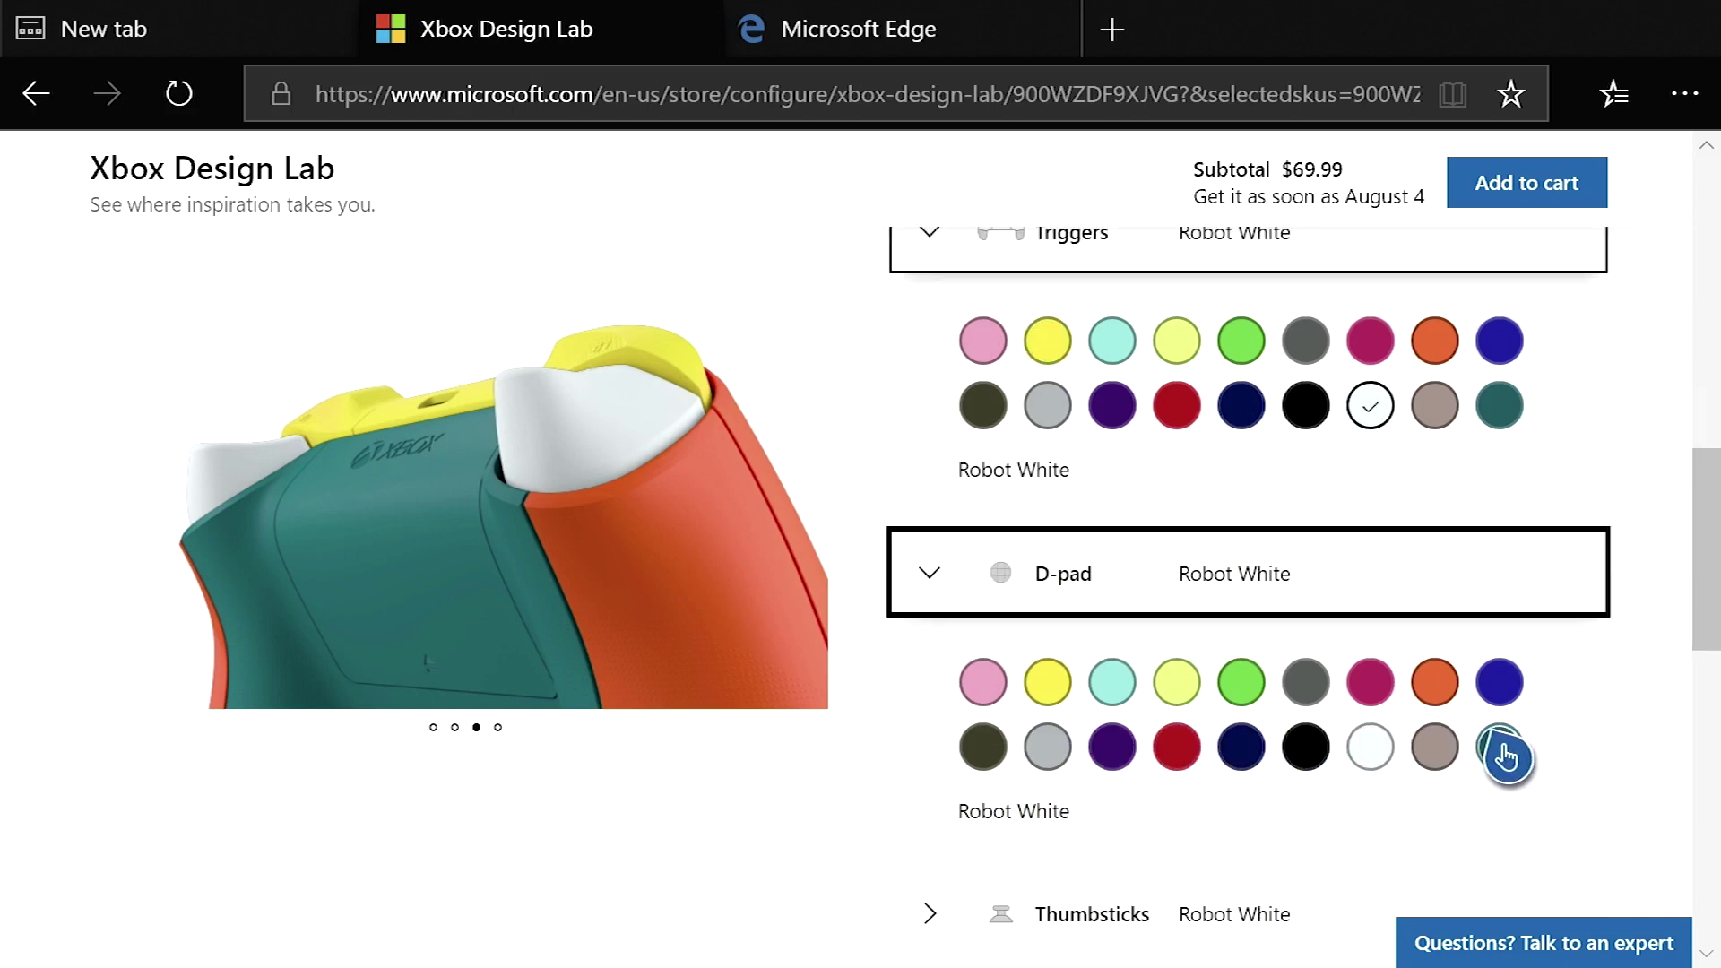
Set a Mineral Blue D-pad, Lightning Yellow thumbsticks, and Grey on White buttons, with engraving on
{"action": "left_click", "coordinate": [1502, 753]}
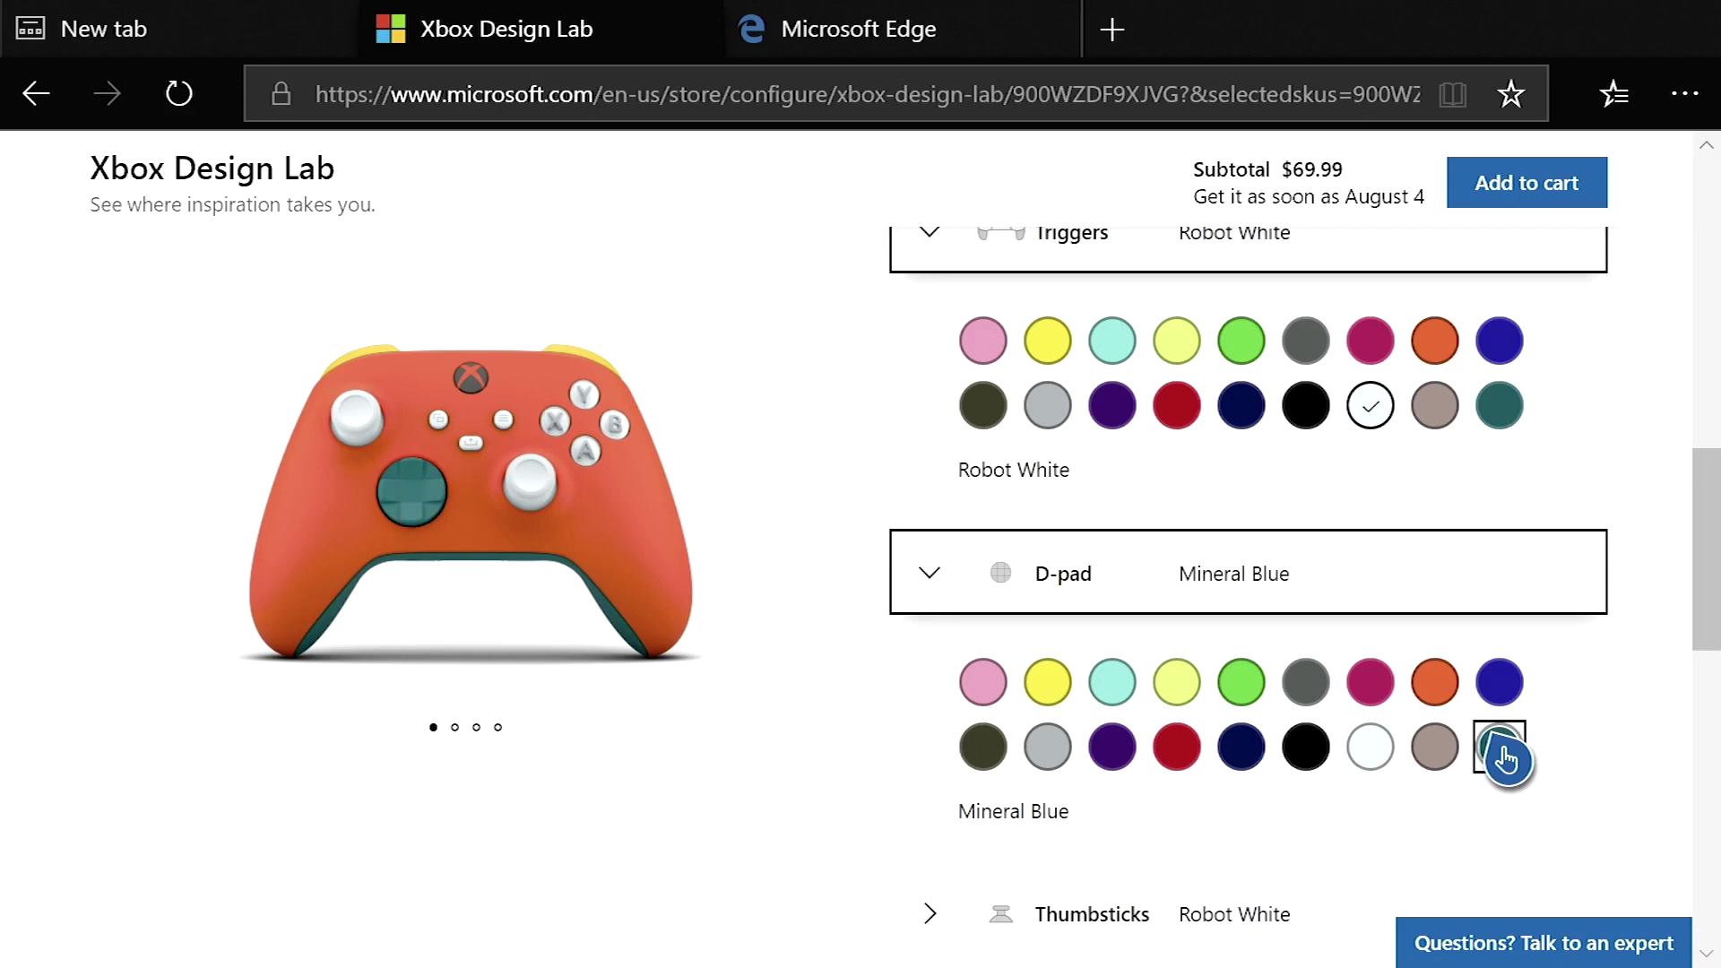
{"action": "left_click", "coordinate": [1069, 754]}
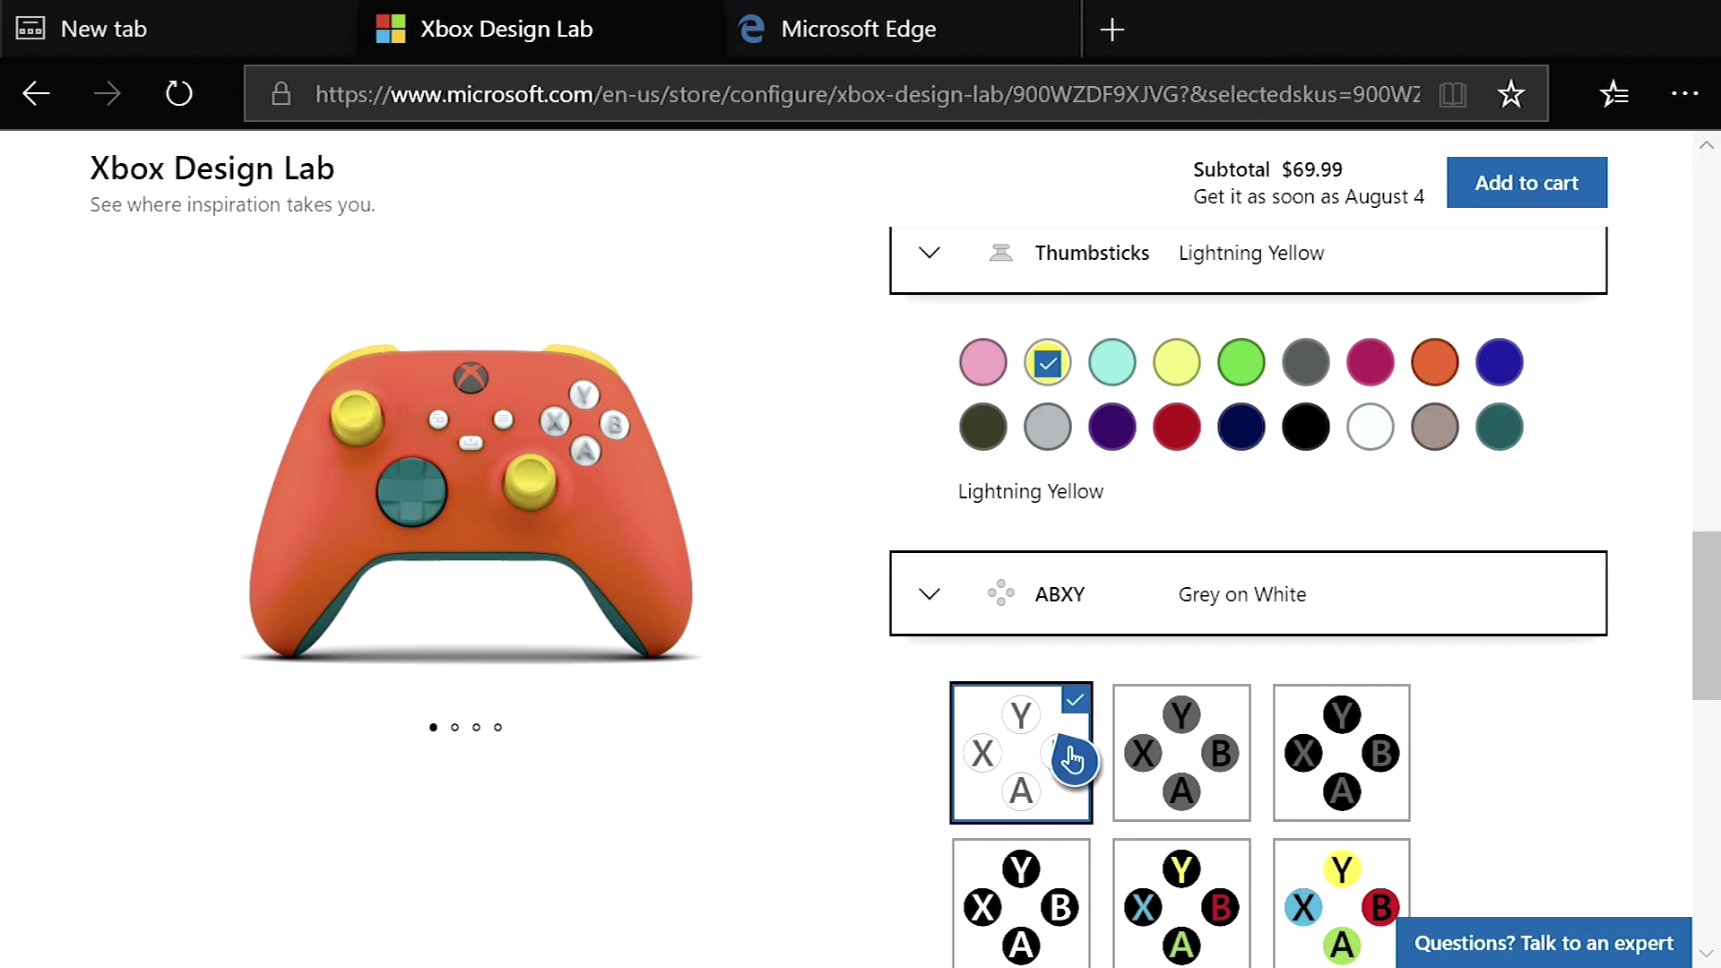
{"action": "left_click", "coordinate": [1072, 758]}
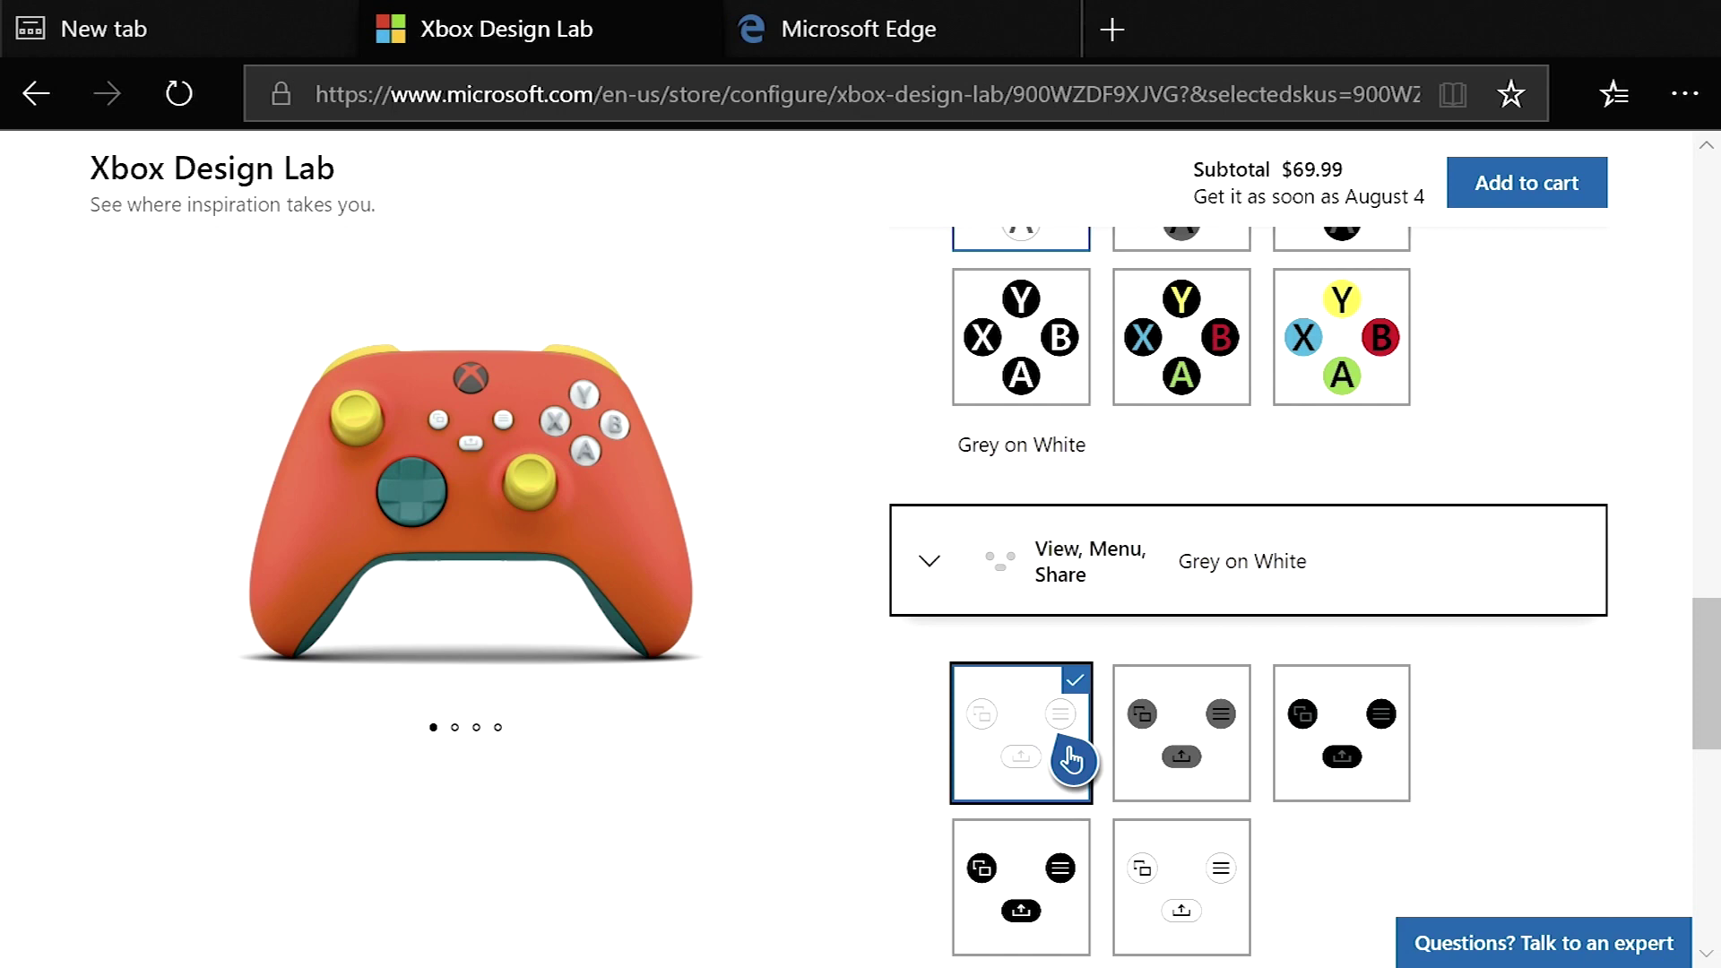
{"action": "left_click", "coordinate": [1071, 758]}
{"action": "left_click", "coordinate": [985, 738]}
Enter CHARIZARD as the engraving message
{"action": "left_click", "coordinate": [987, 738]}
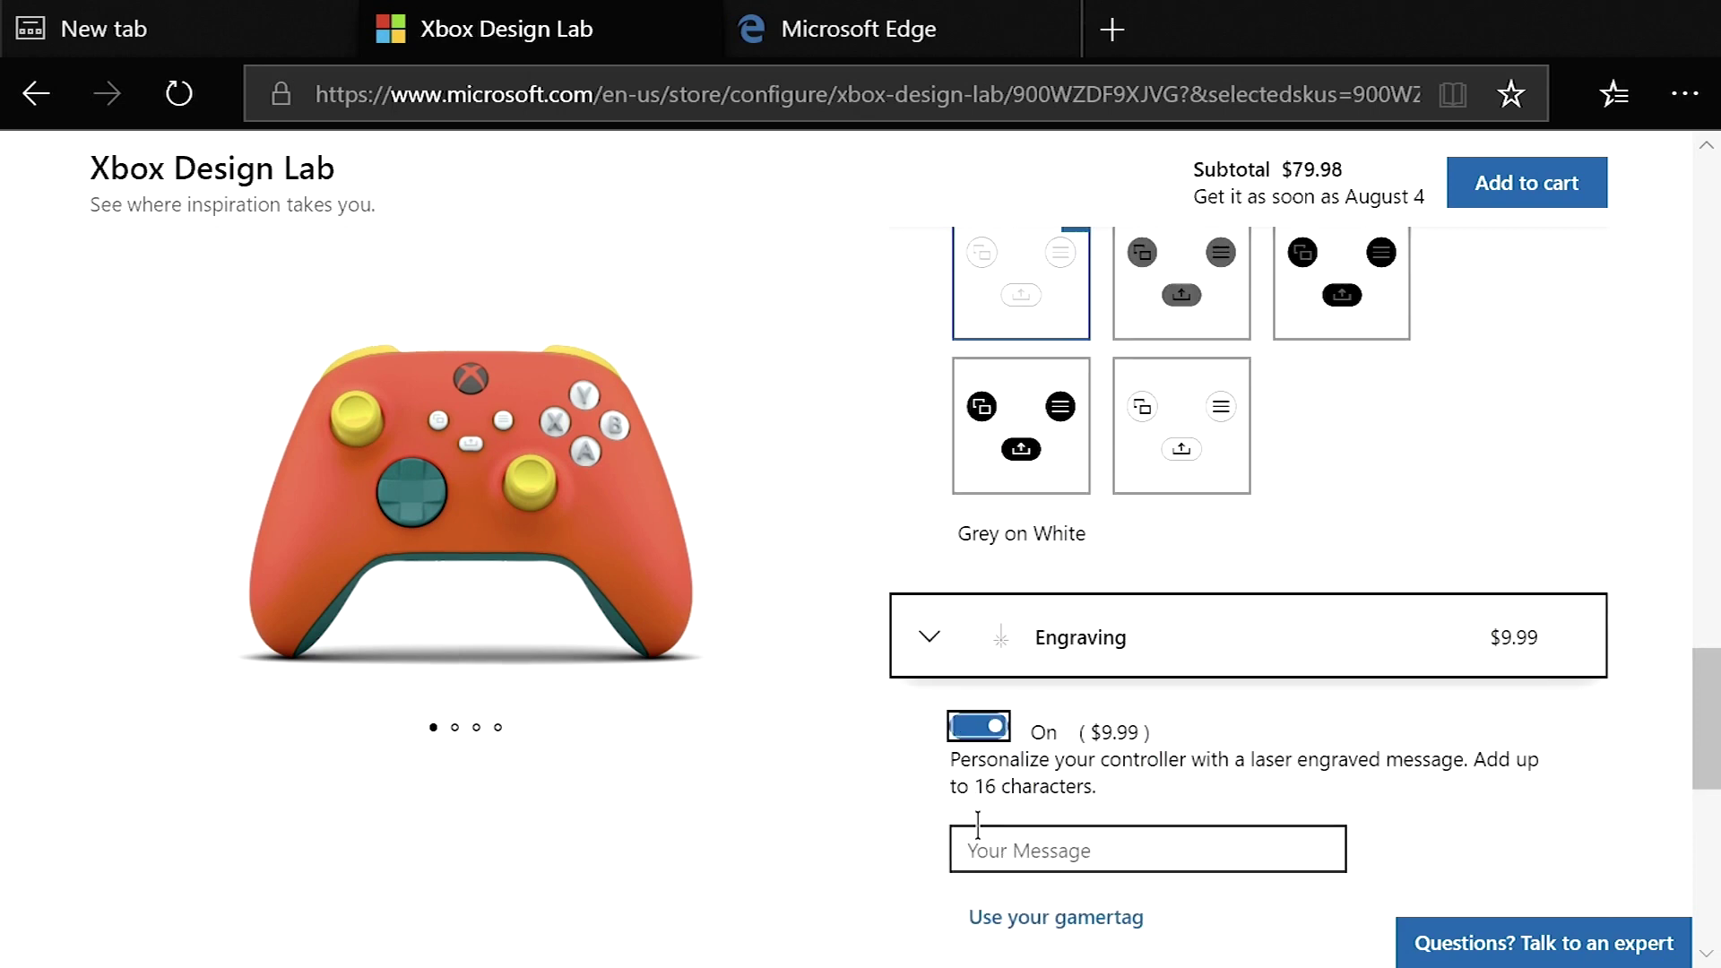
{"action": "type", "text": "CHARI"}
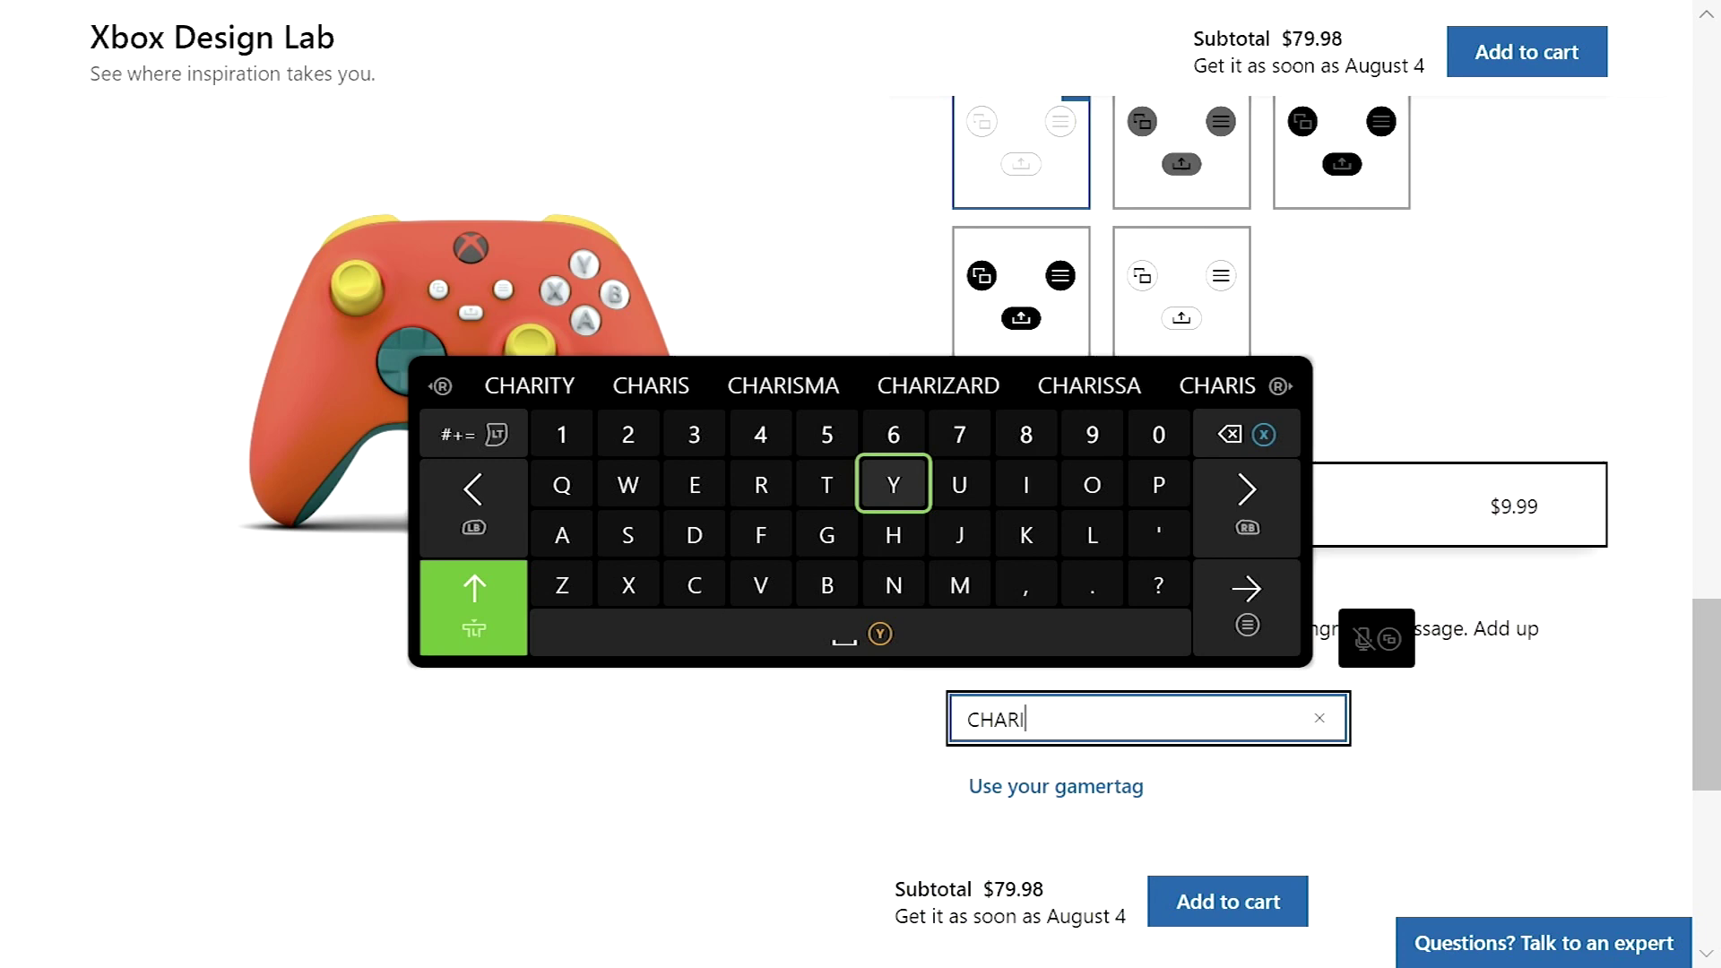
{"action": "type", "text": "ZARD"}
{"action": "key", "text": "Return"}
Cycle through the back, triggers close-up, side, and front views
{"action": "left_click", "coordinate": [812, 506]}
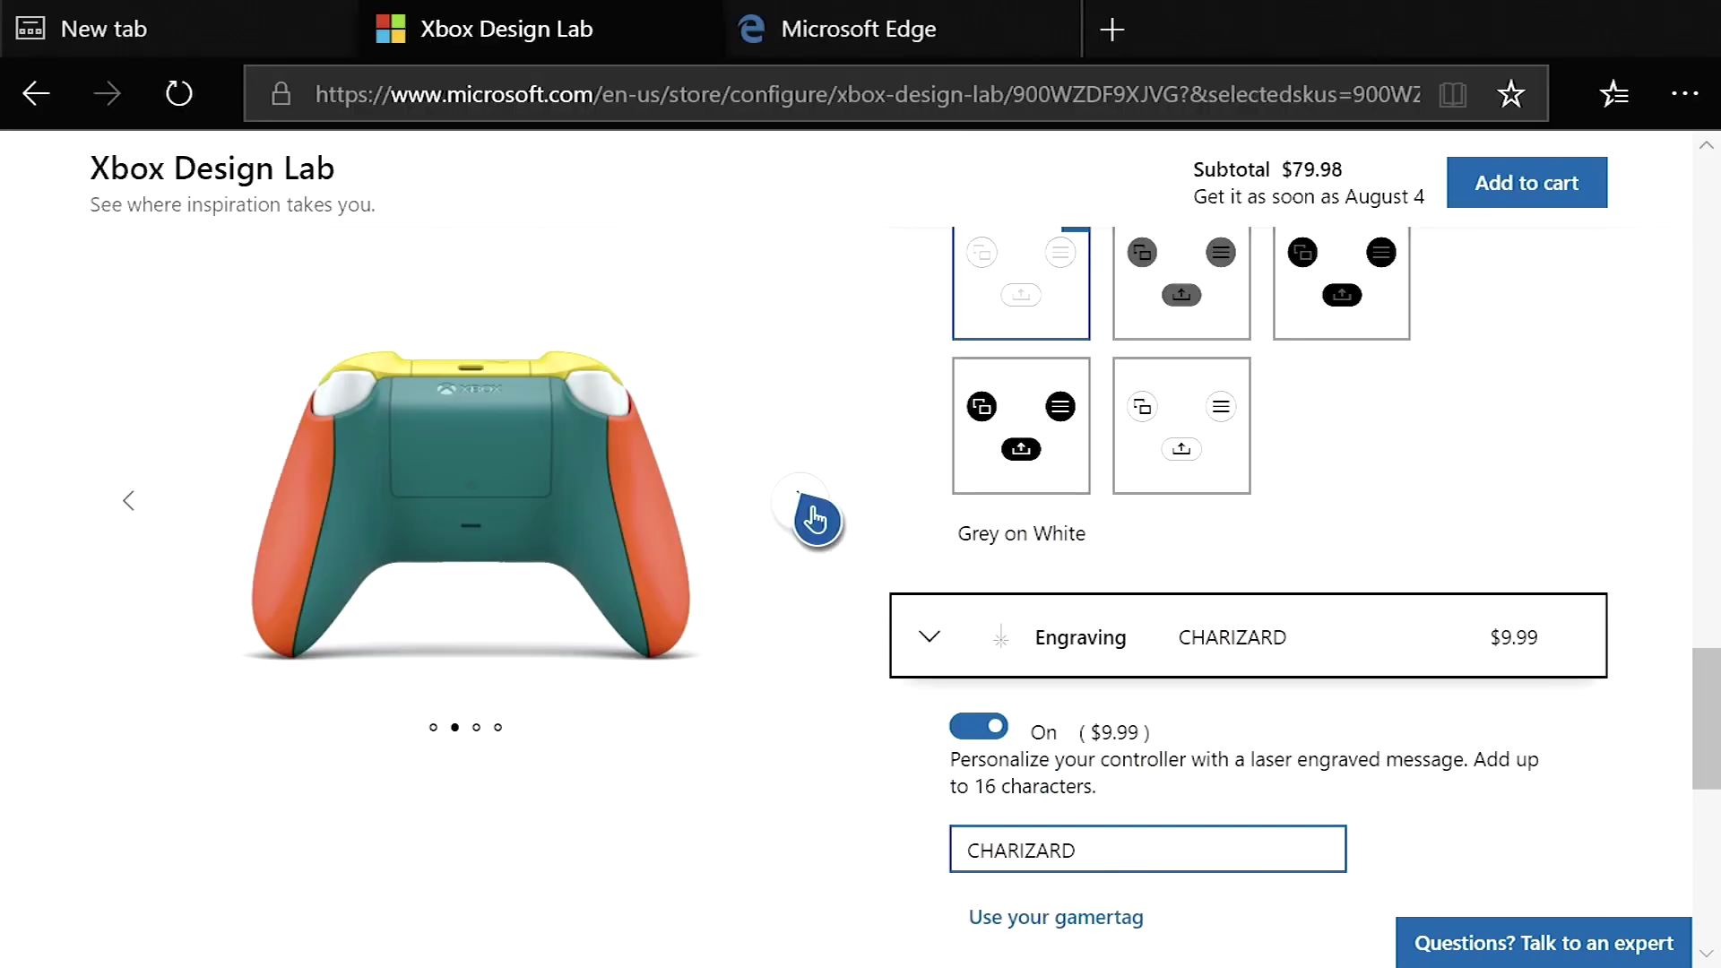
{"action": "left_click", "coordinate": [812, 511]}
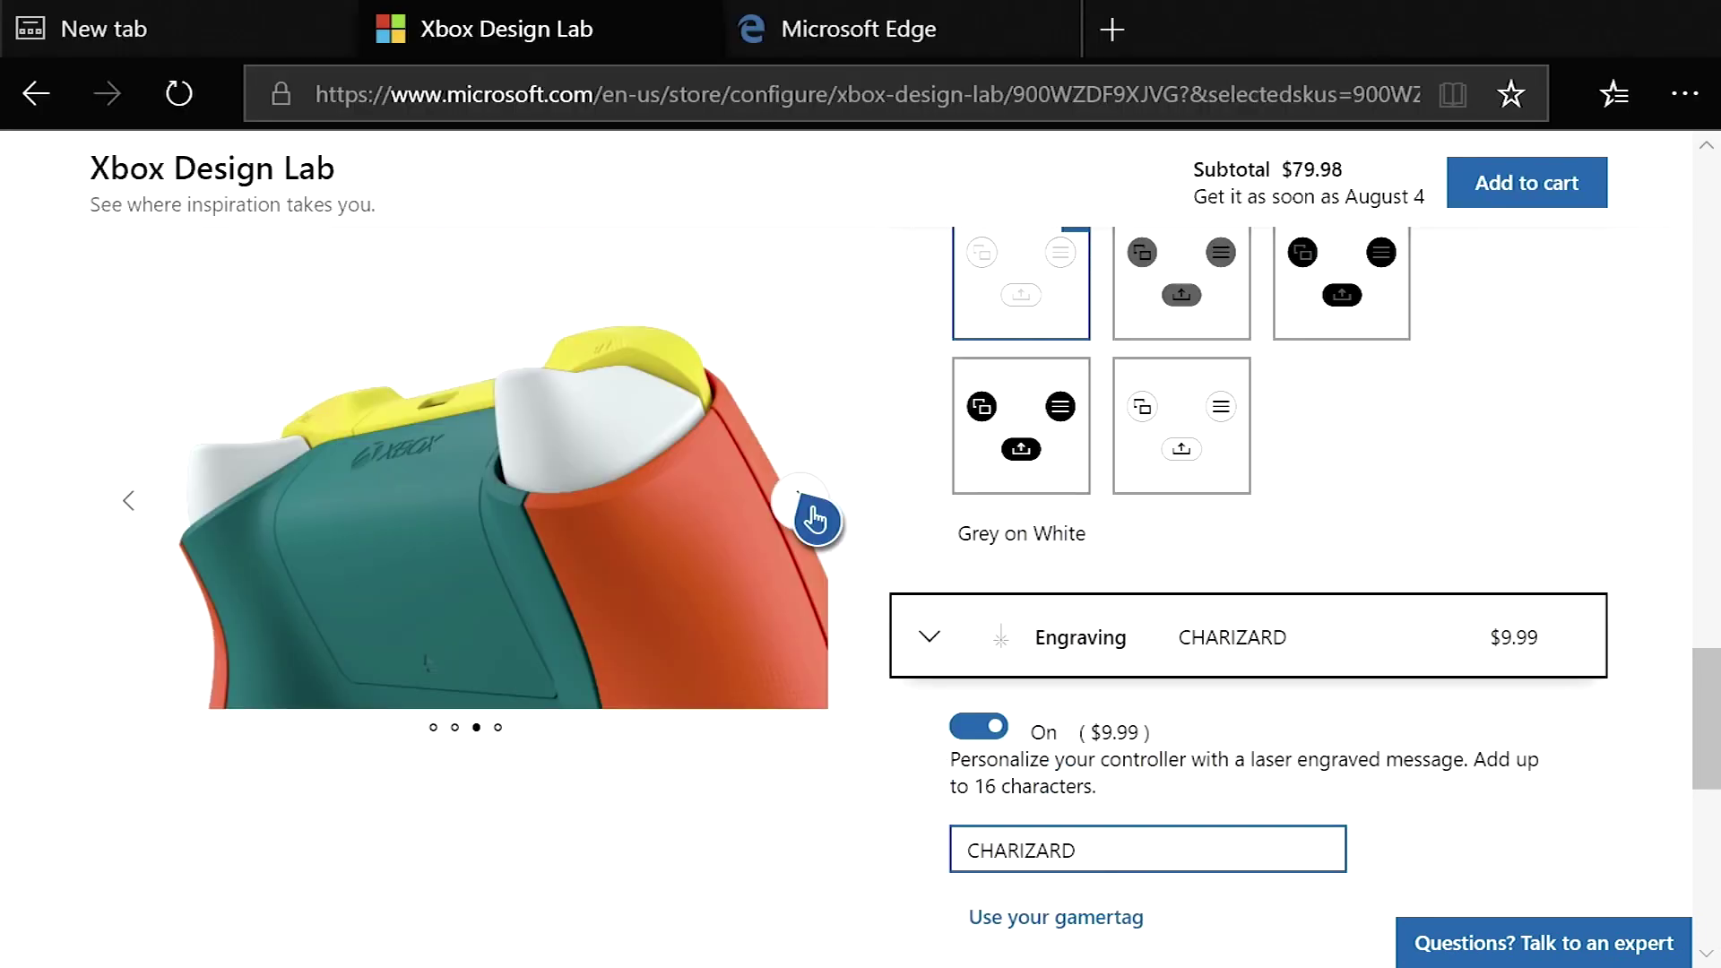
{"action": "left_click", "coordinate": [814, 518]}
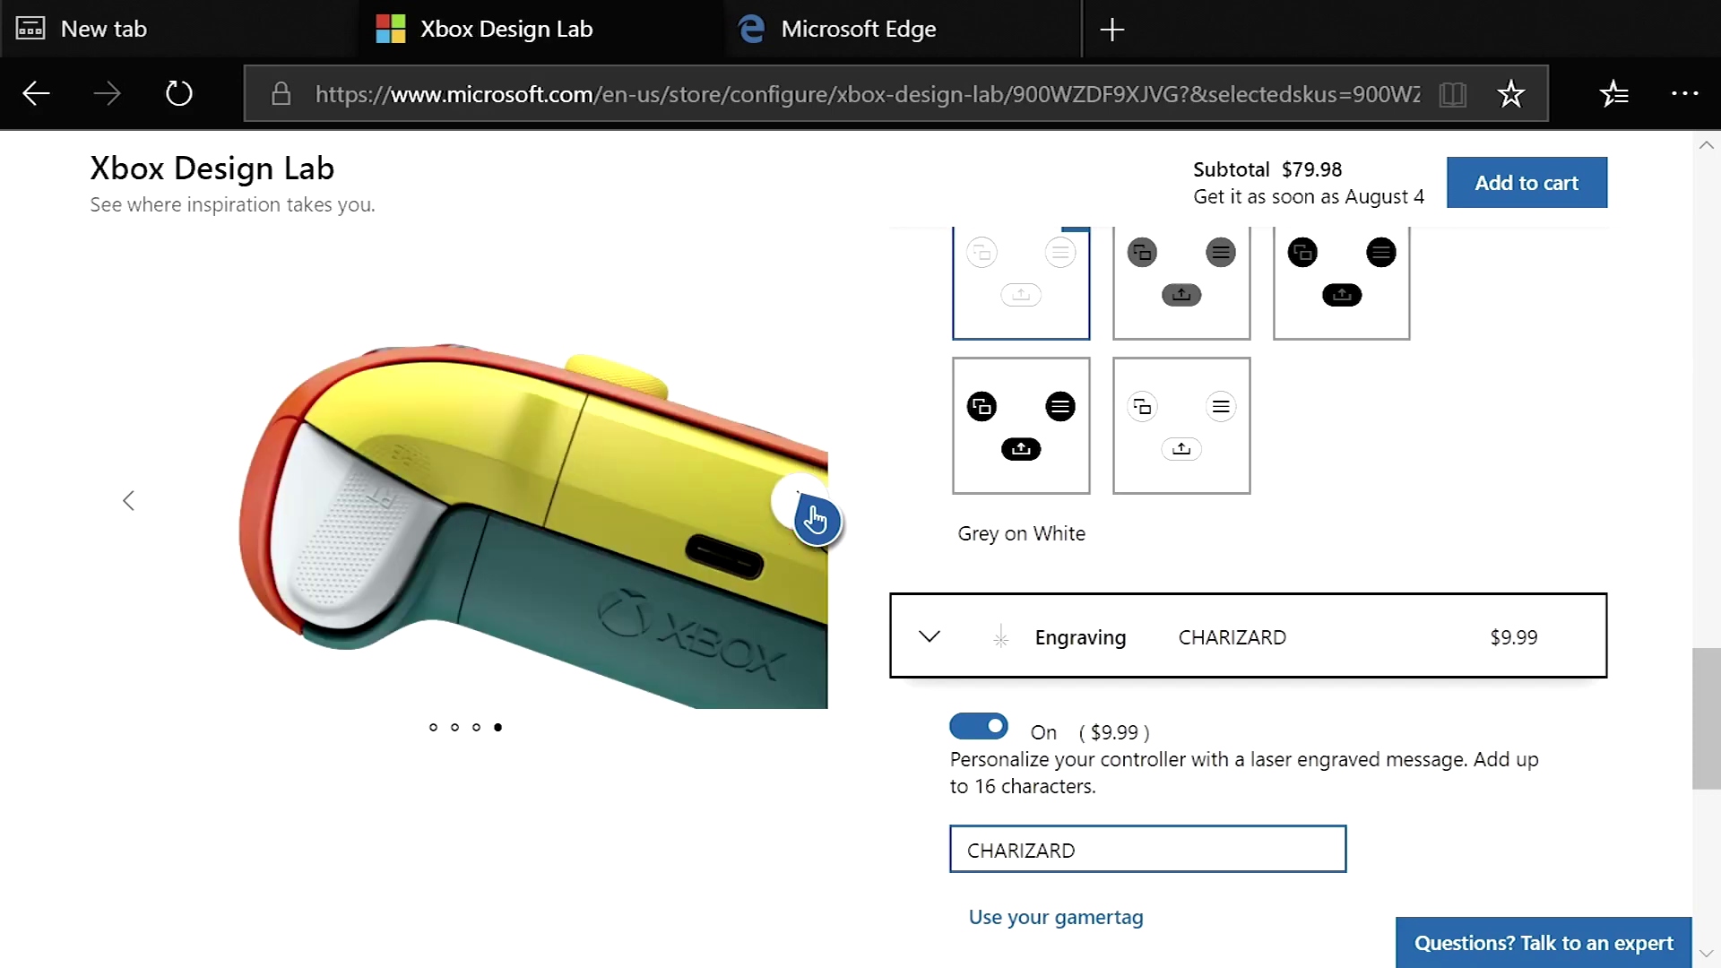
{"action": "left_click", "coordinate": [814, 519]}
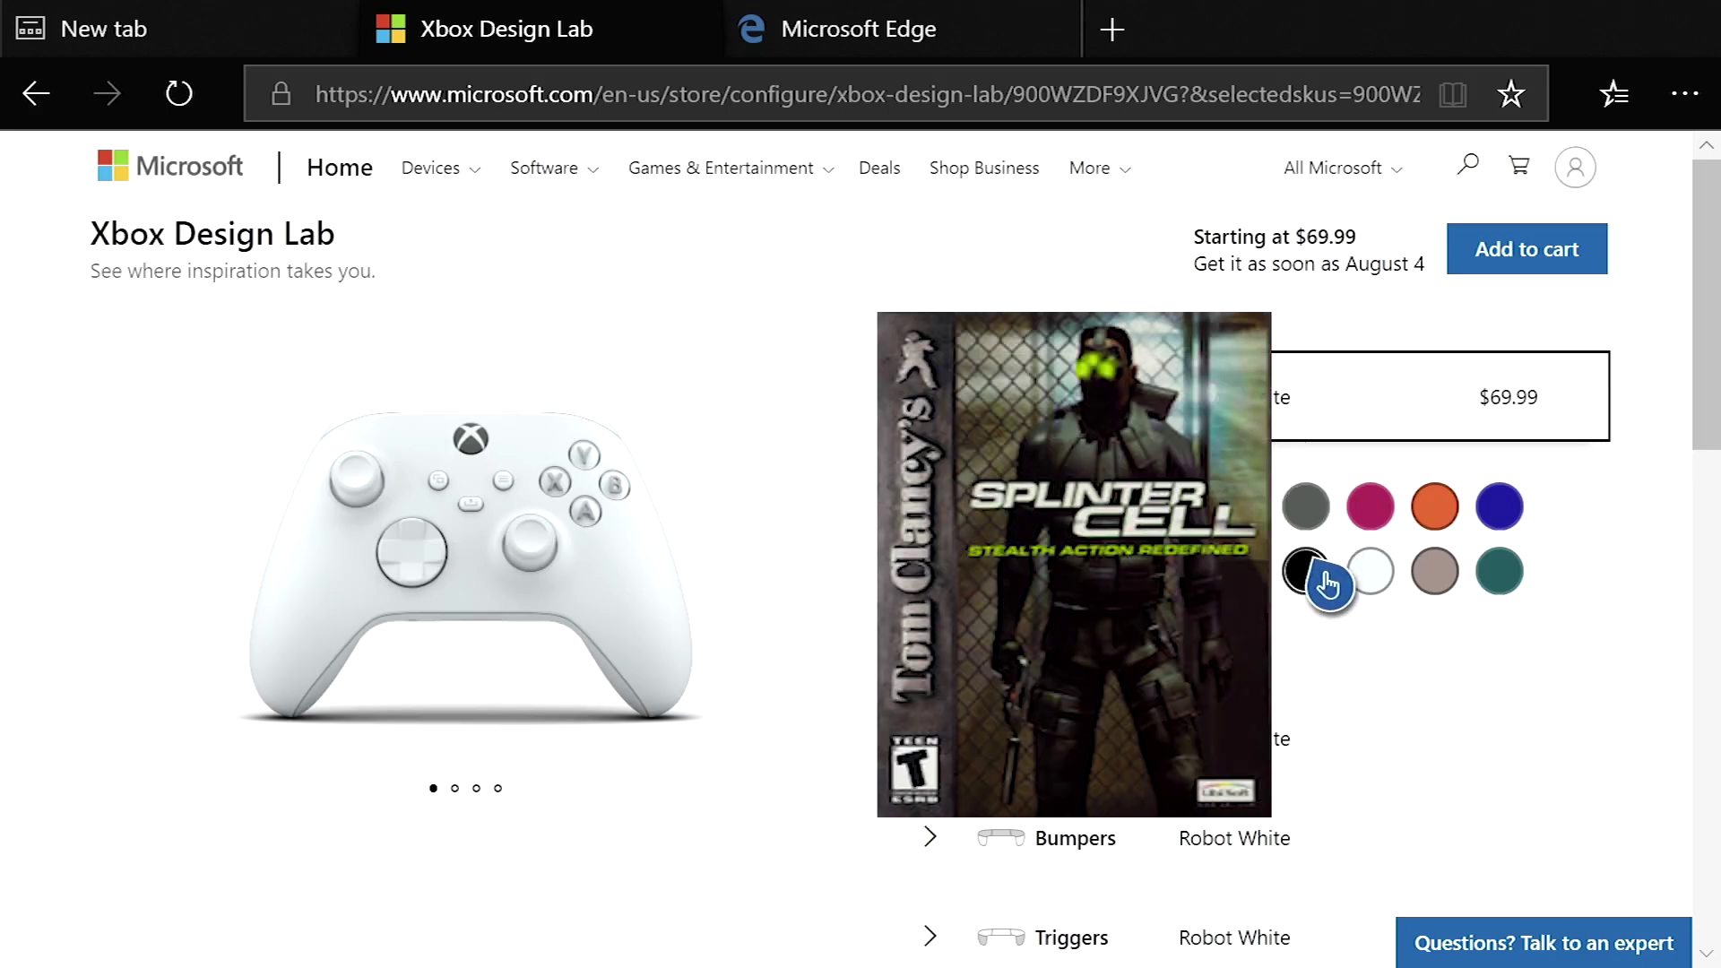
Make the body Carbon Black and the back, bumpers and triggers Storm Grey
{"action": "left_click", "coordinate": [1310, 576]}
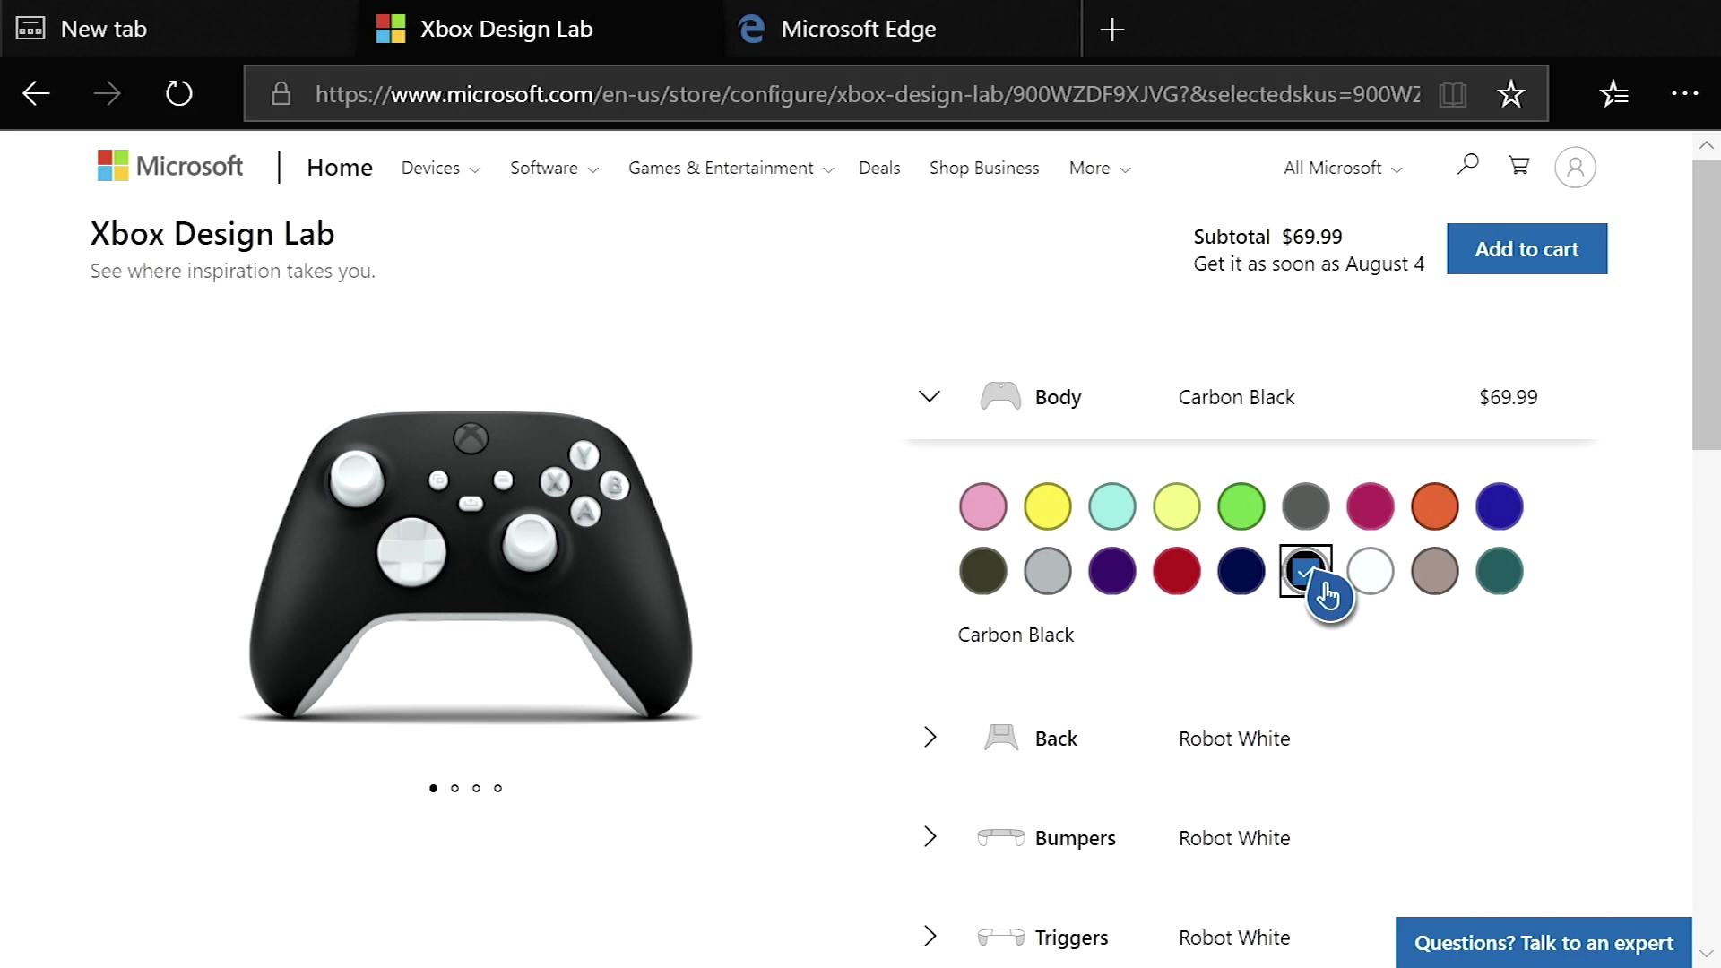
{"action": "scroll", "coordinate": [1327, 627], "scroll_direction": "down", "scroll_amount": 1}
{"action": "left_click", "coordinate": [1326, 673]}
{"action": "left_click", "coordinate": [1306, 781]}
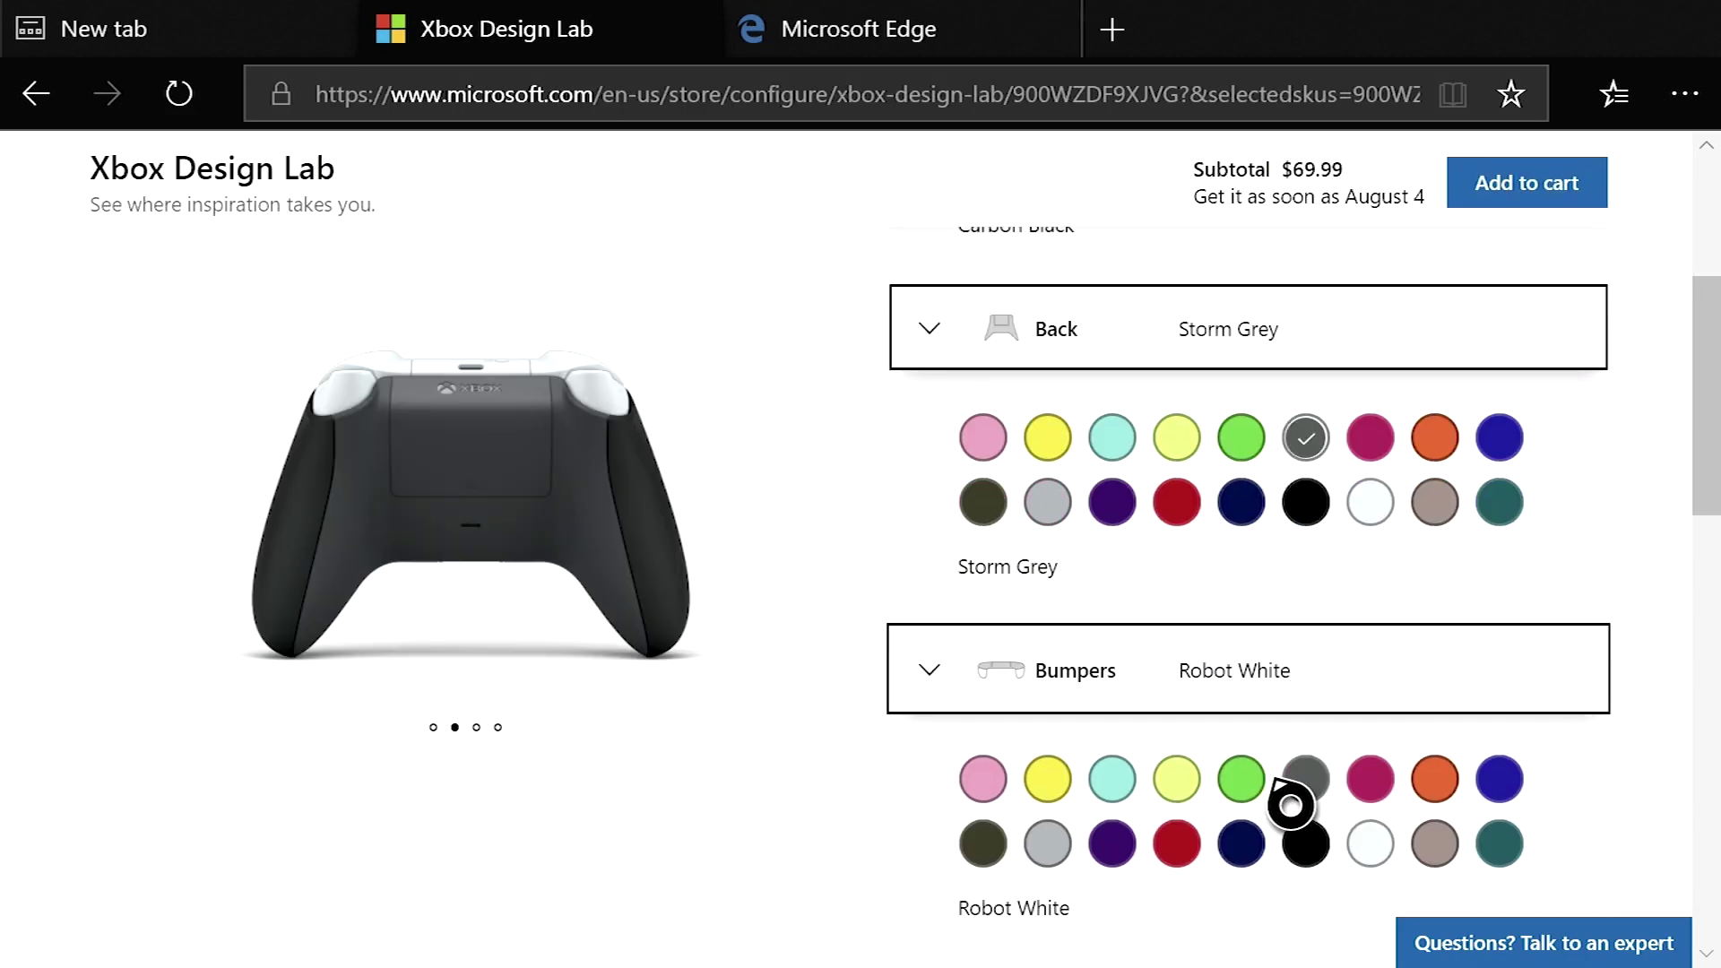
{"action": "left_click", "coordinate": [1302, 798]}
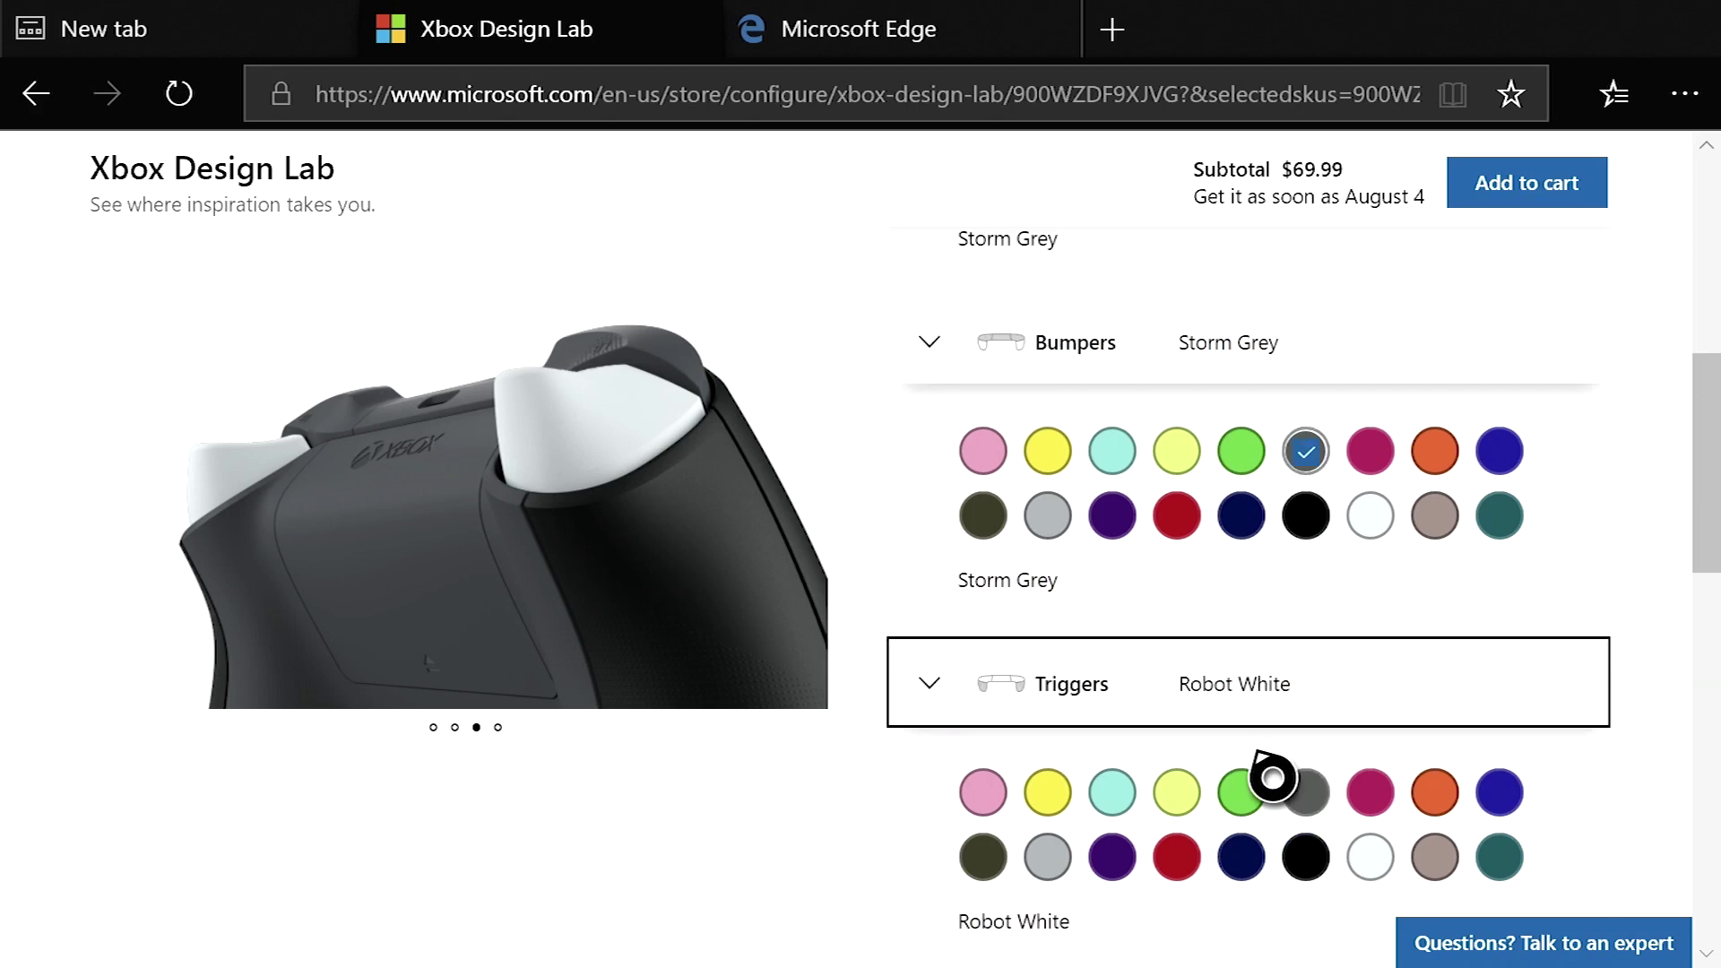
{"action": "left_click", "coordinate": [1309, 808]}
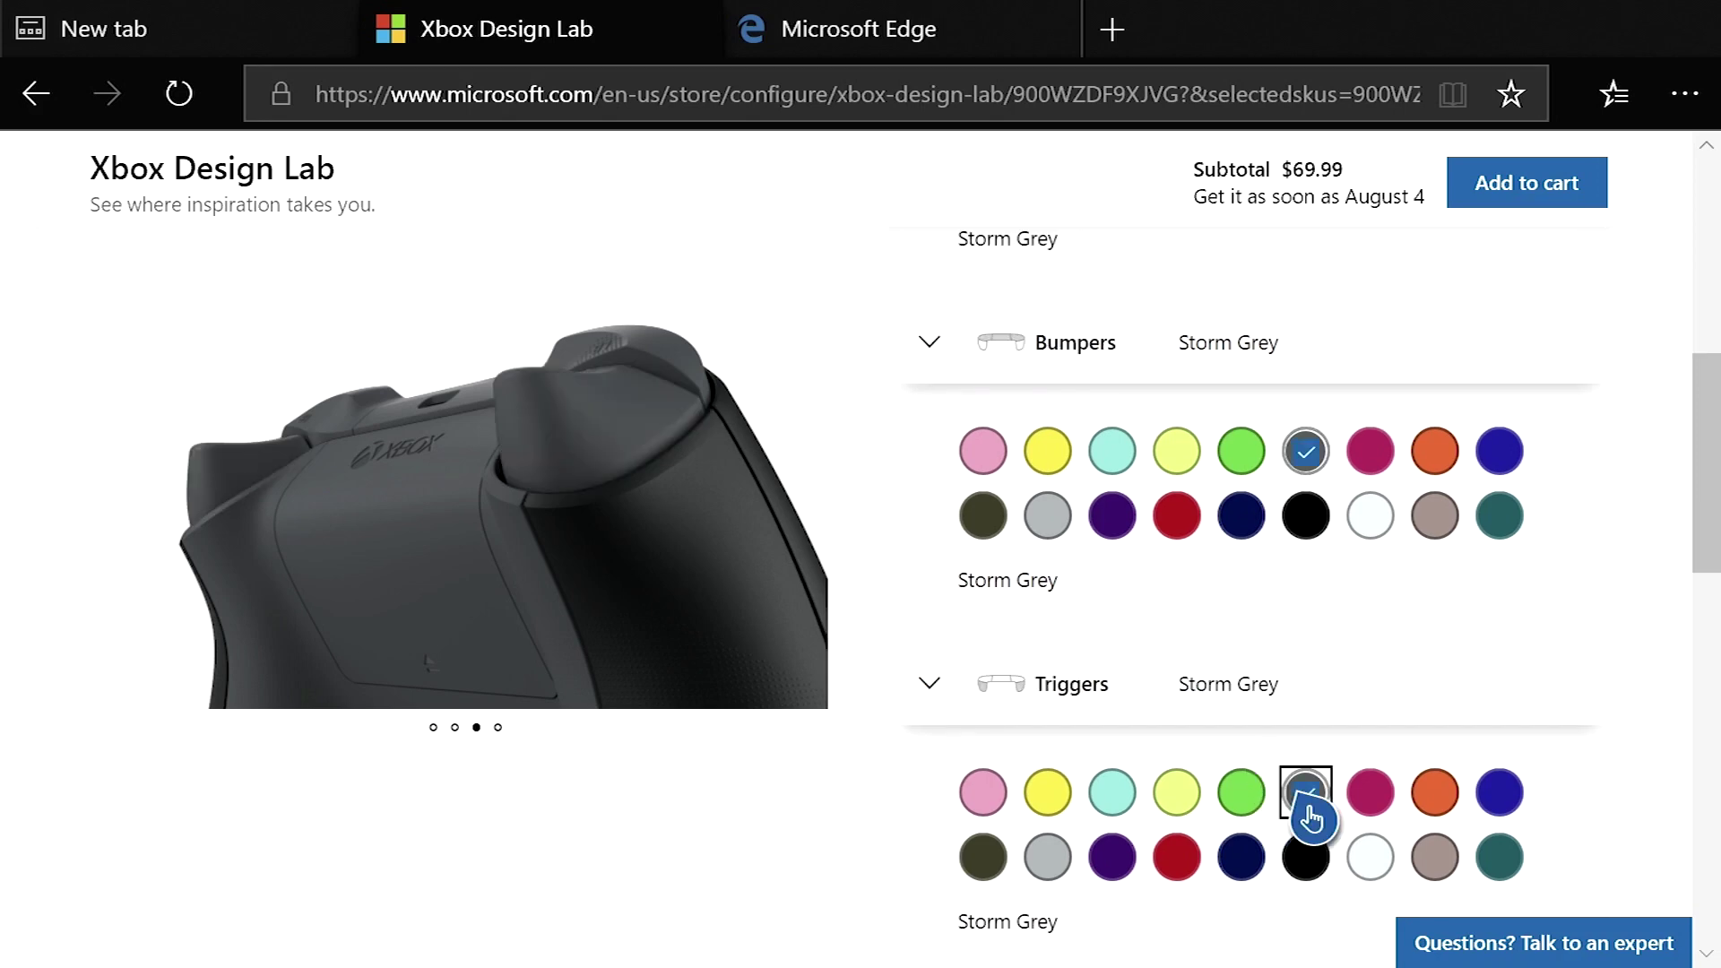
Set Electric Green D-pad and thumbsticks and Black on Grey ABXY and View/Menu/Share
{"action": "left_click", "coordinate": [1241, 832]}
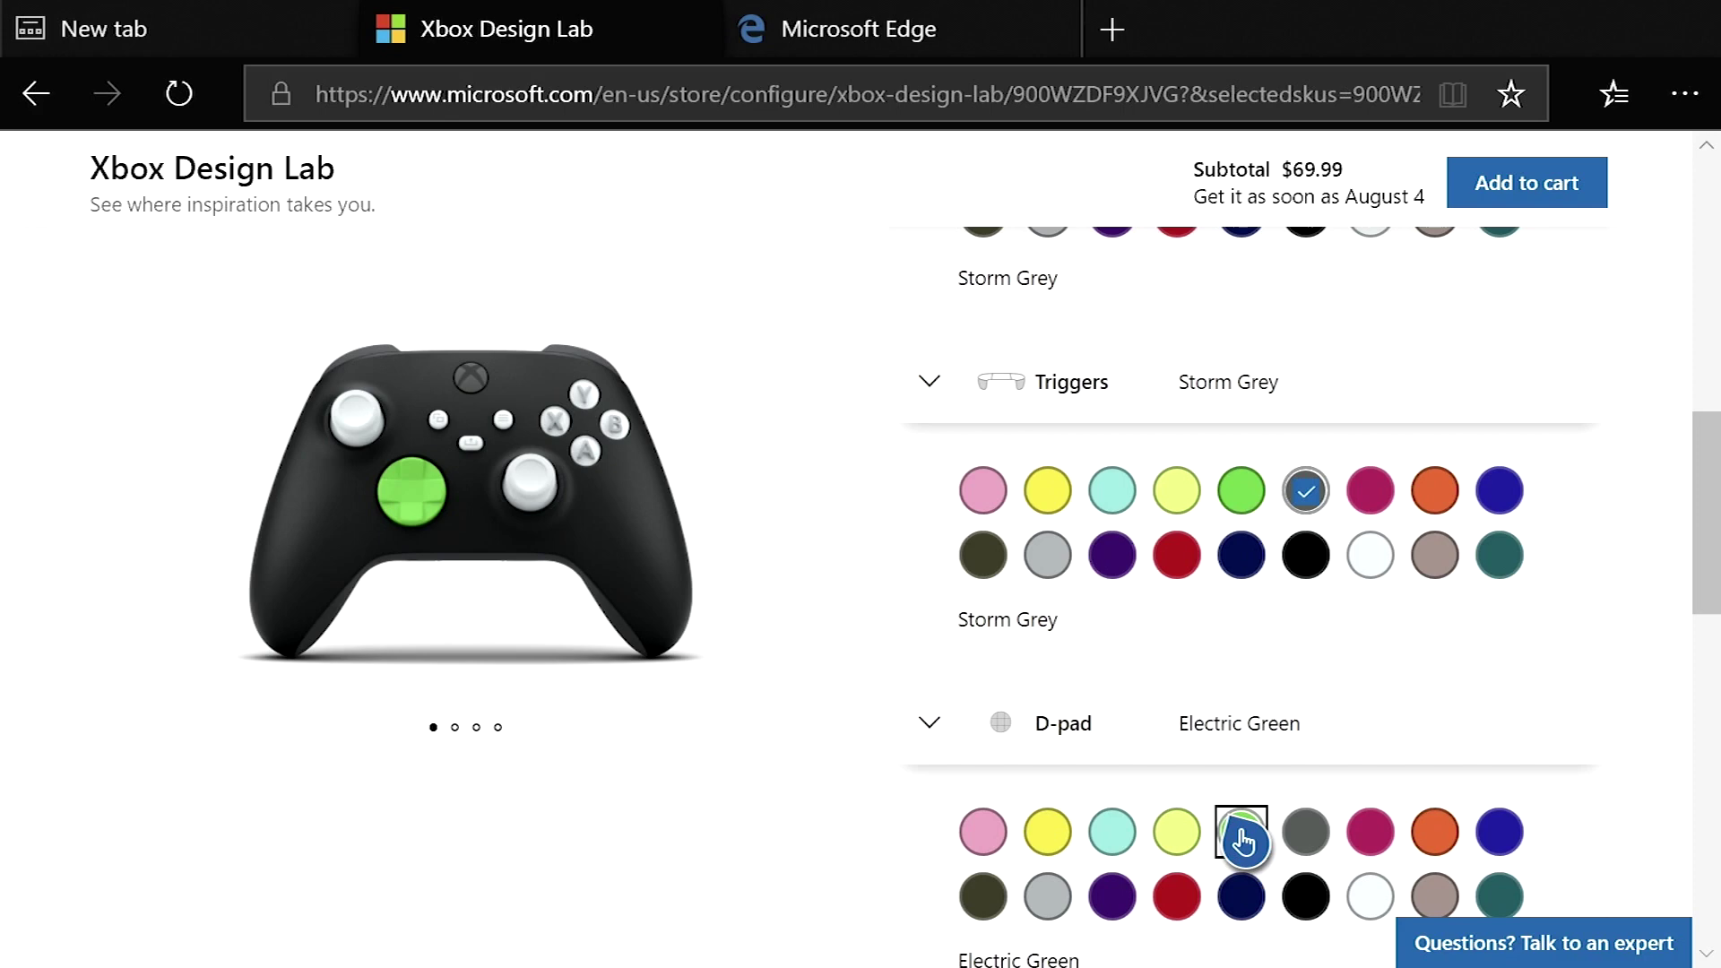
{"action": "left_click", "coordinate": [1241, 841]}
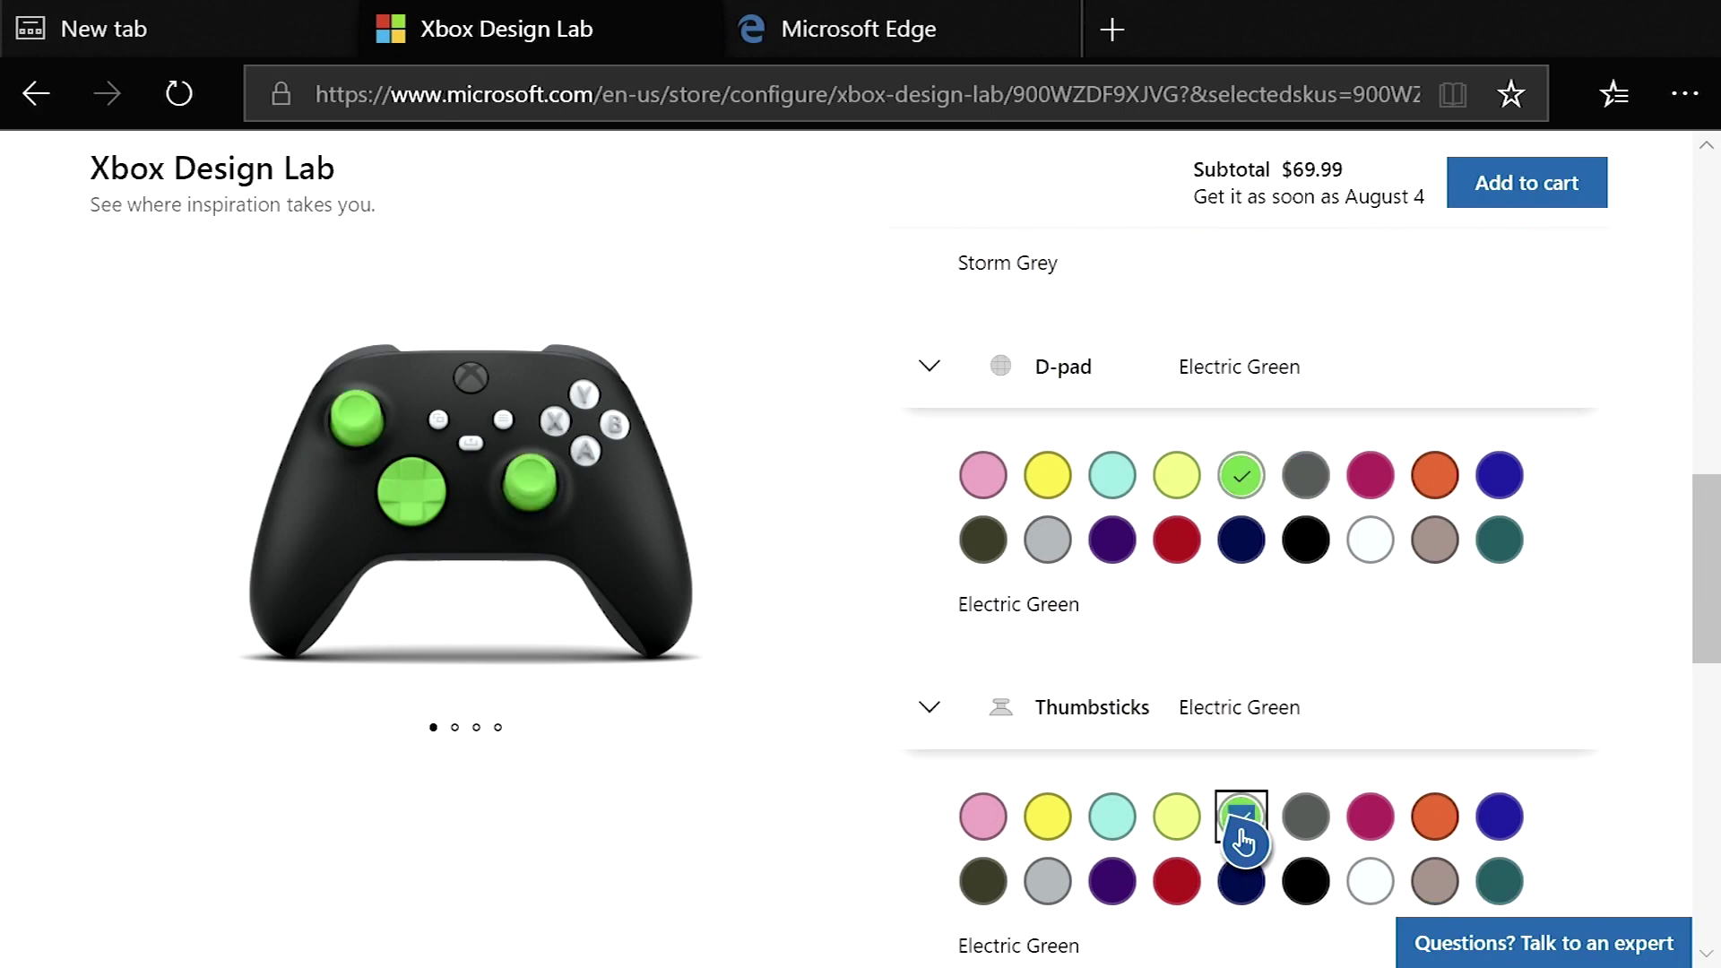
{"action": "left_click", "coordinate": [1231, 794]}
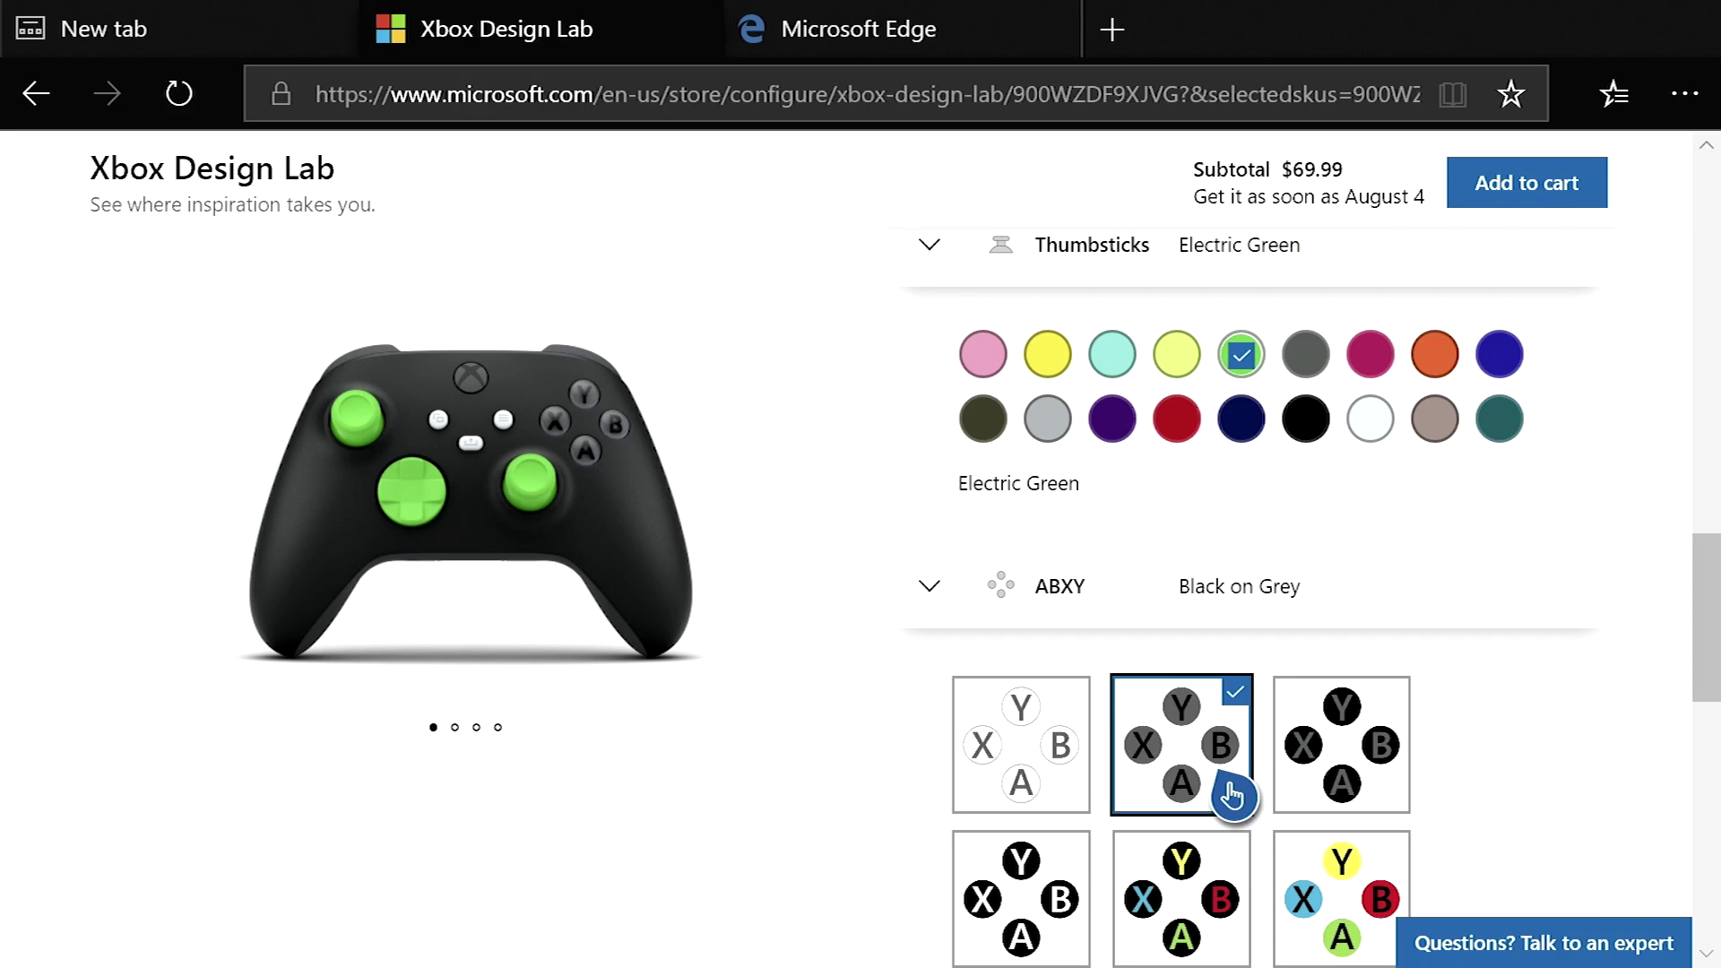
{"action": "left_click", "coordinate": [1217, 742]}
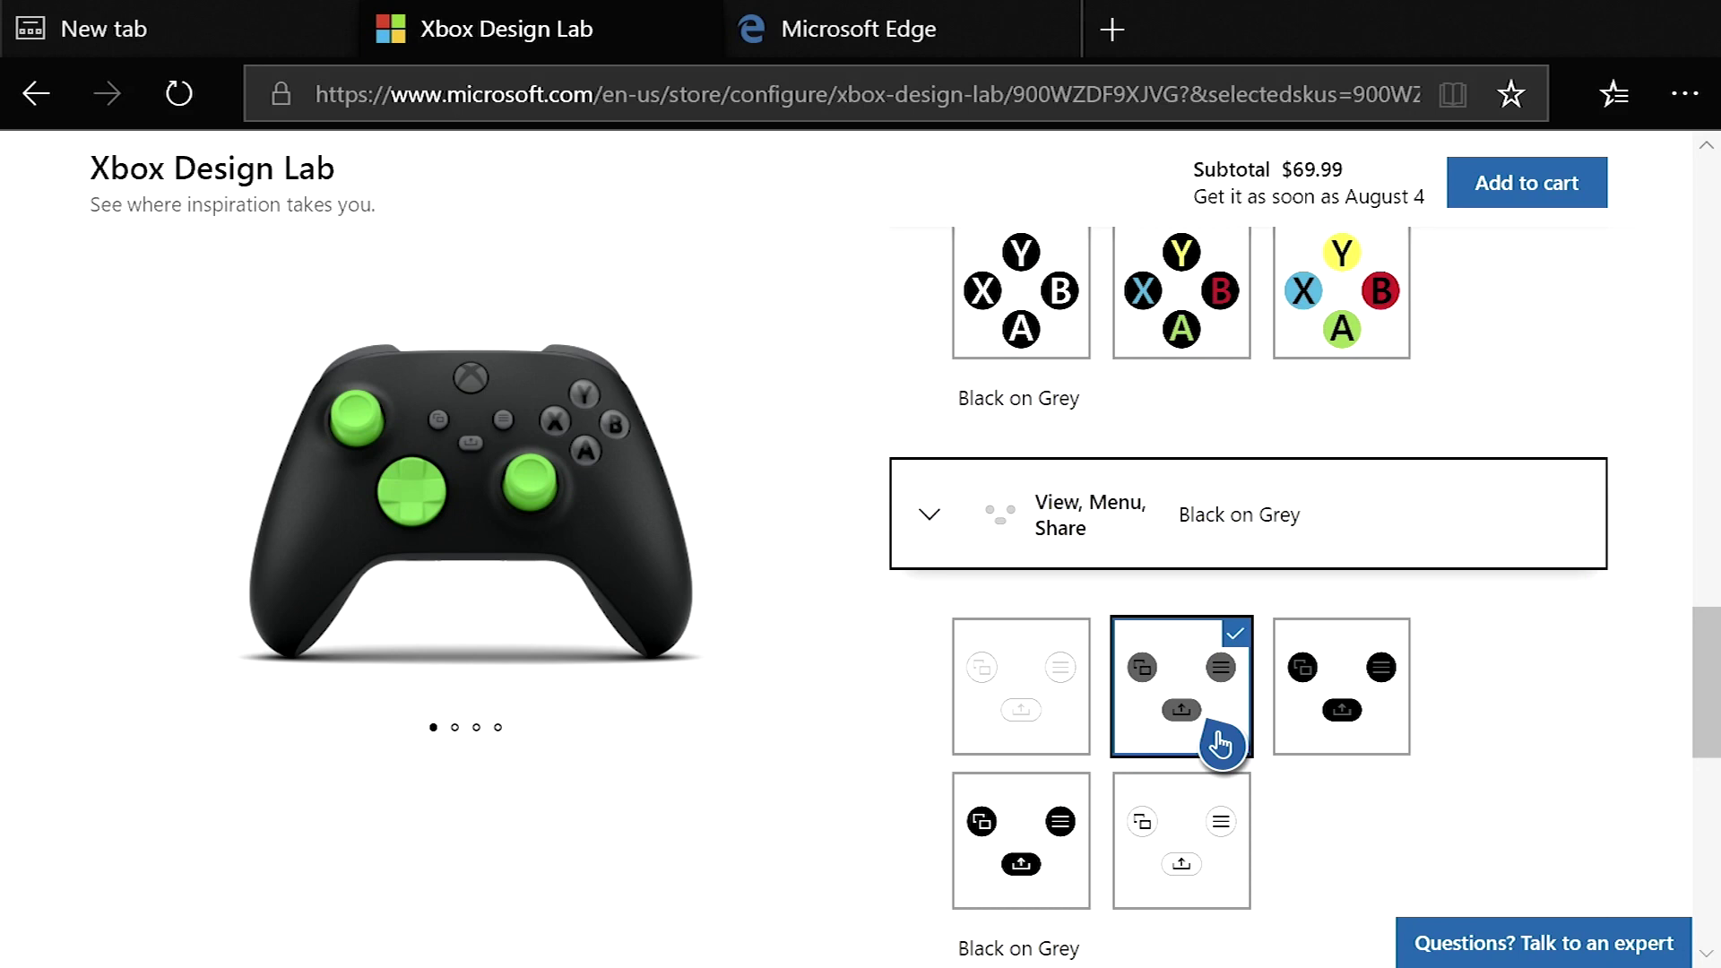
Turn engraving on and enter SPLINTER CELL as the message
{"action": "left_click", "coordinate": [976, 650]}
{"action": "left_click", "coordinate": [991, 714]}
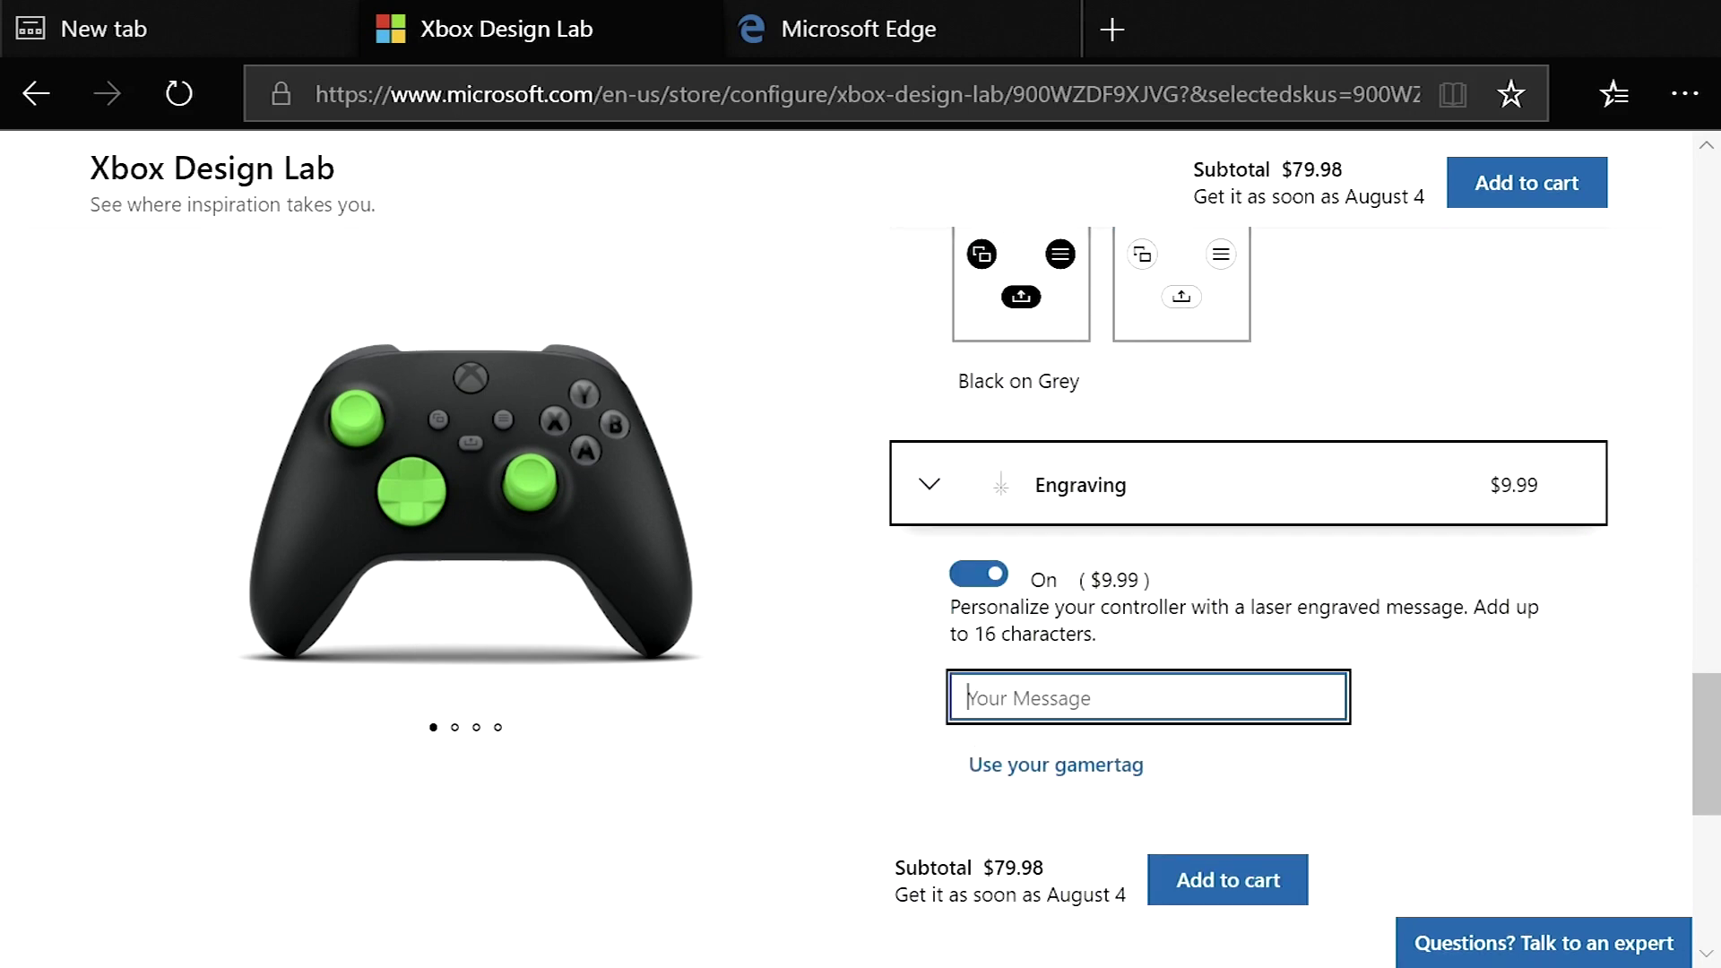
{"action": "type", "text": "SPLI"}
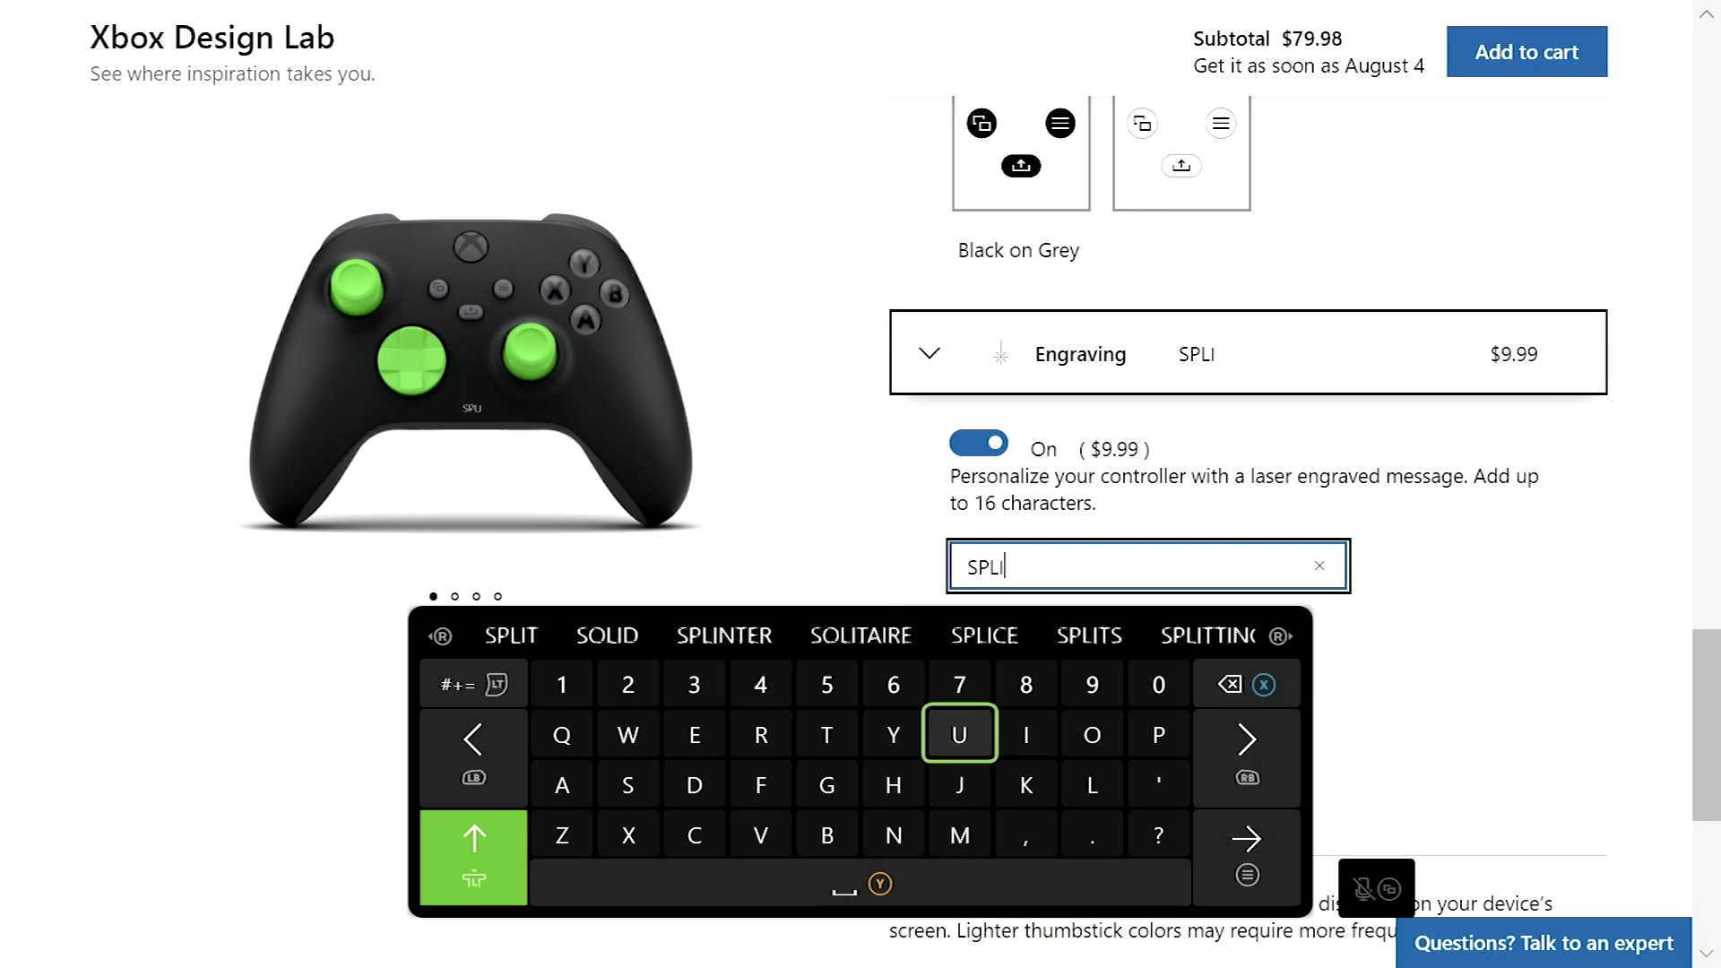
{"action": "type", "text": "NTER CELL"}
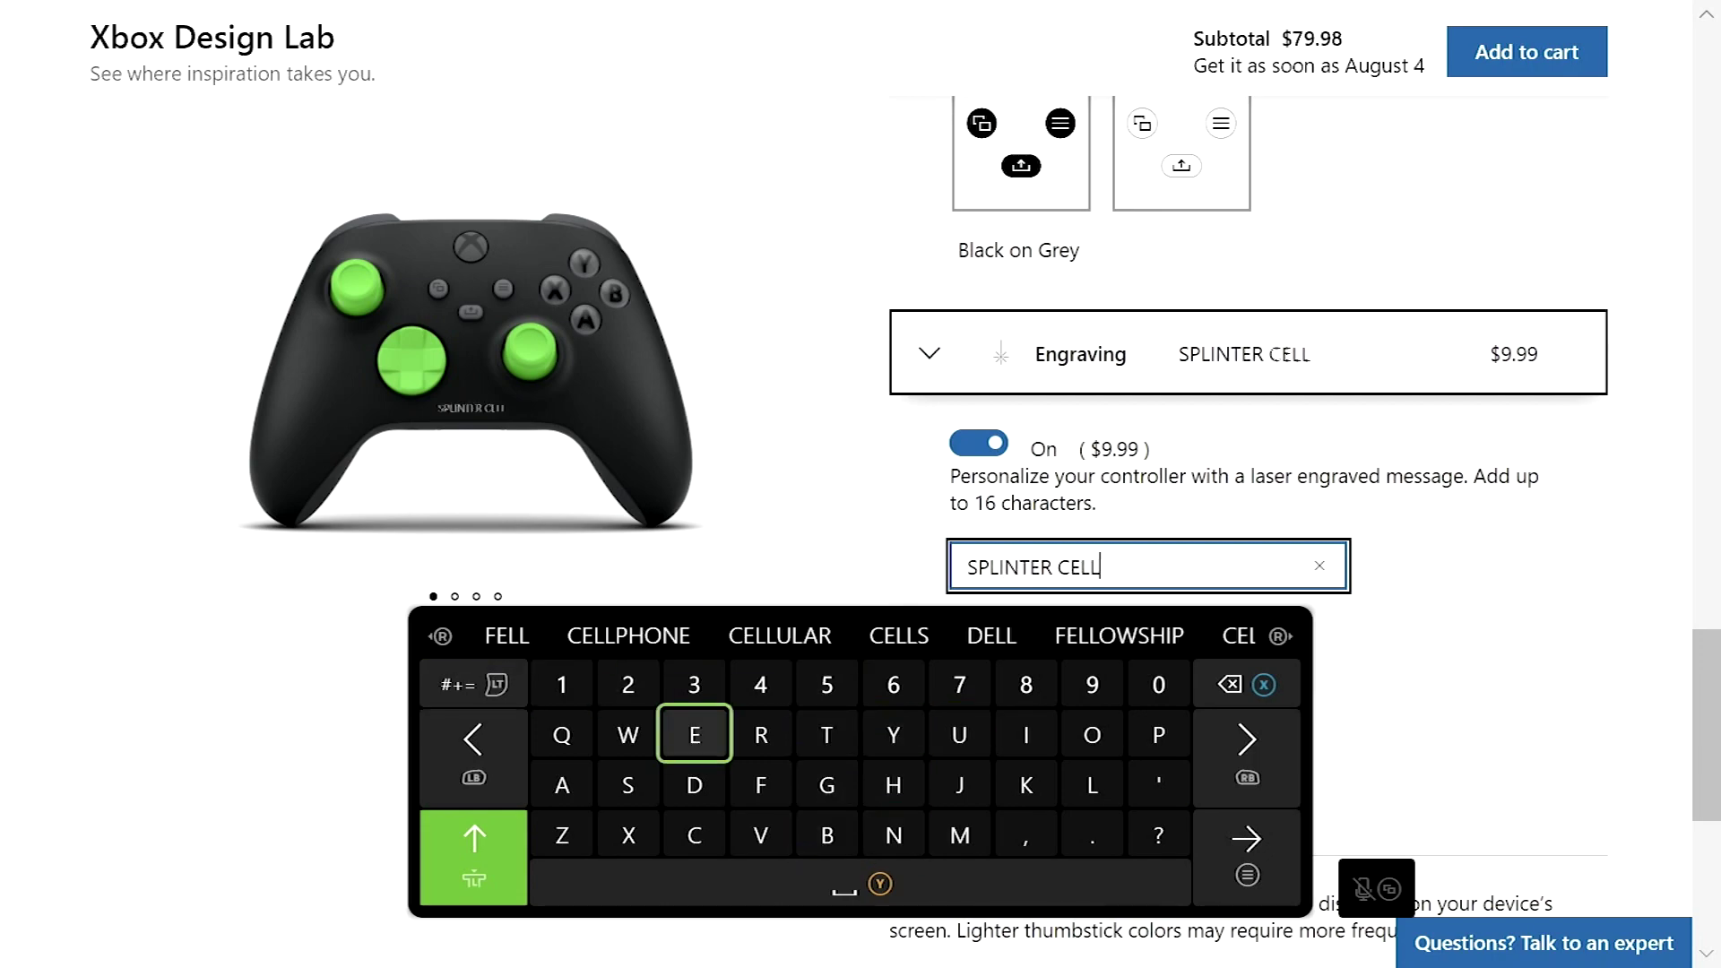
{"action": "key", "text": "Return"}
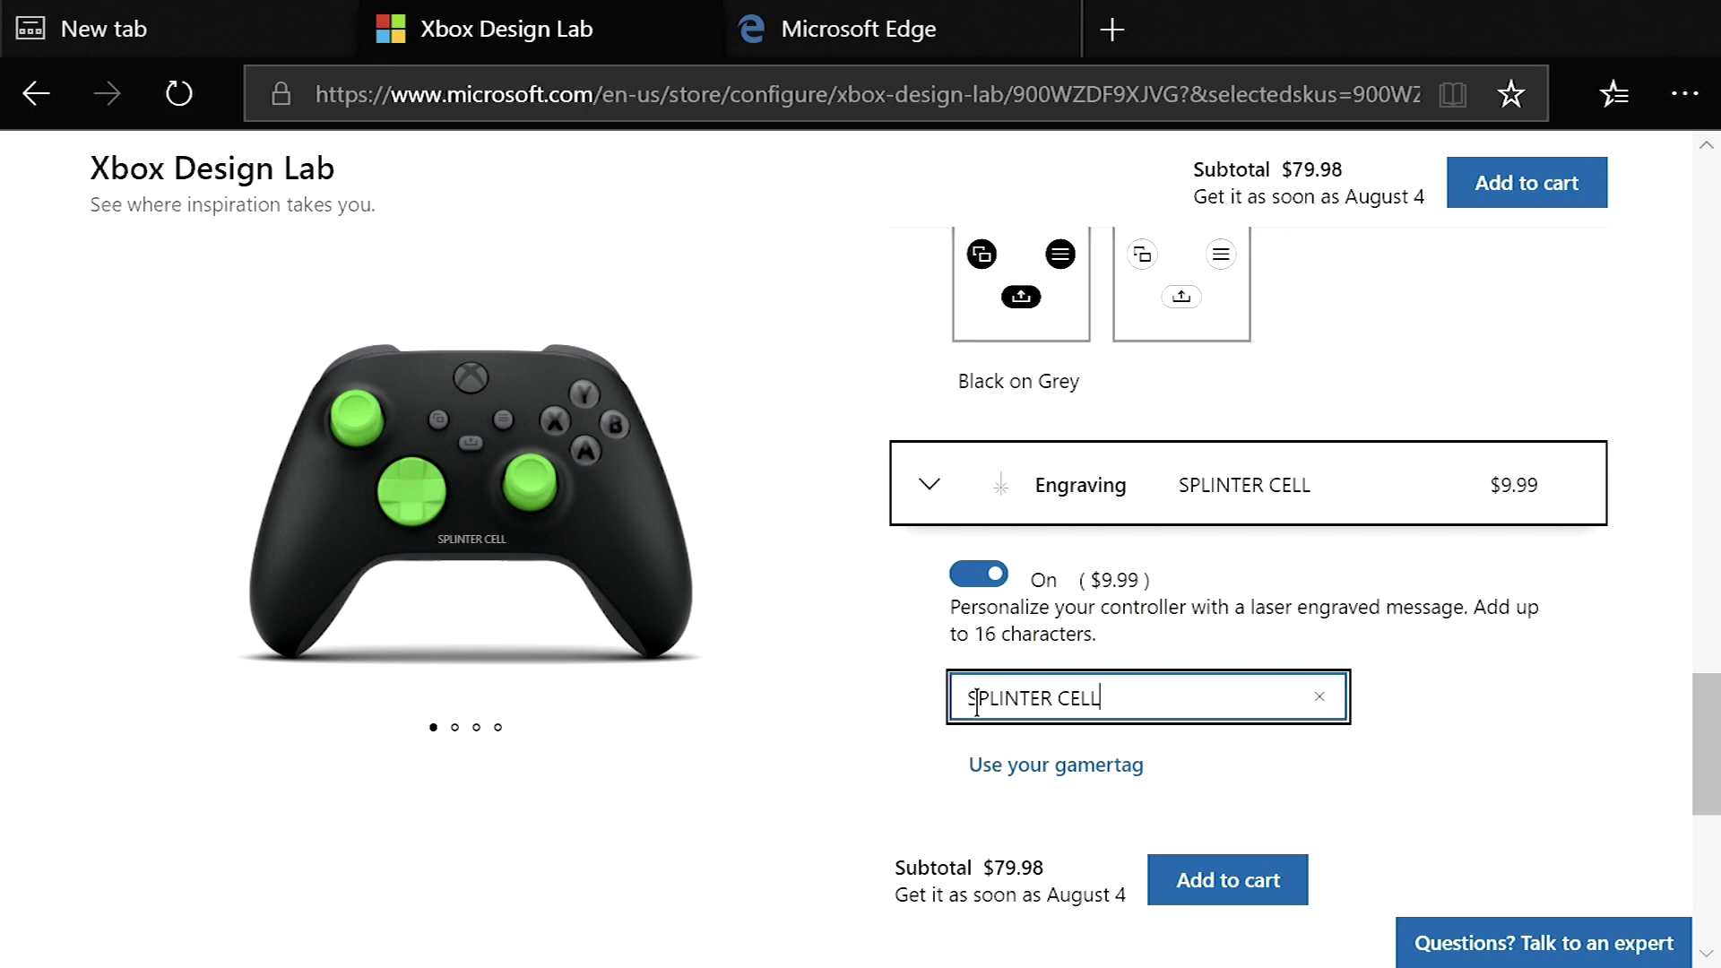
Cycle through the back, top close-up, side, and front views
{"action": "left_click", "coordinate": [807, 506]}
{"action": "left_click", "coordinate": [814, 515]}
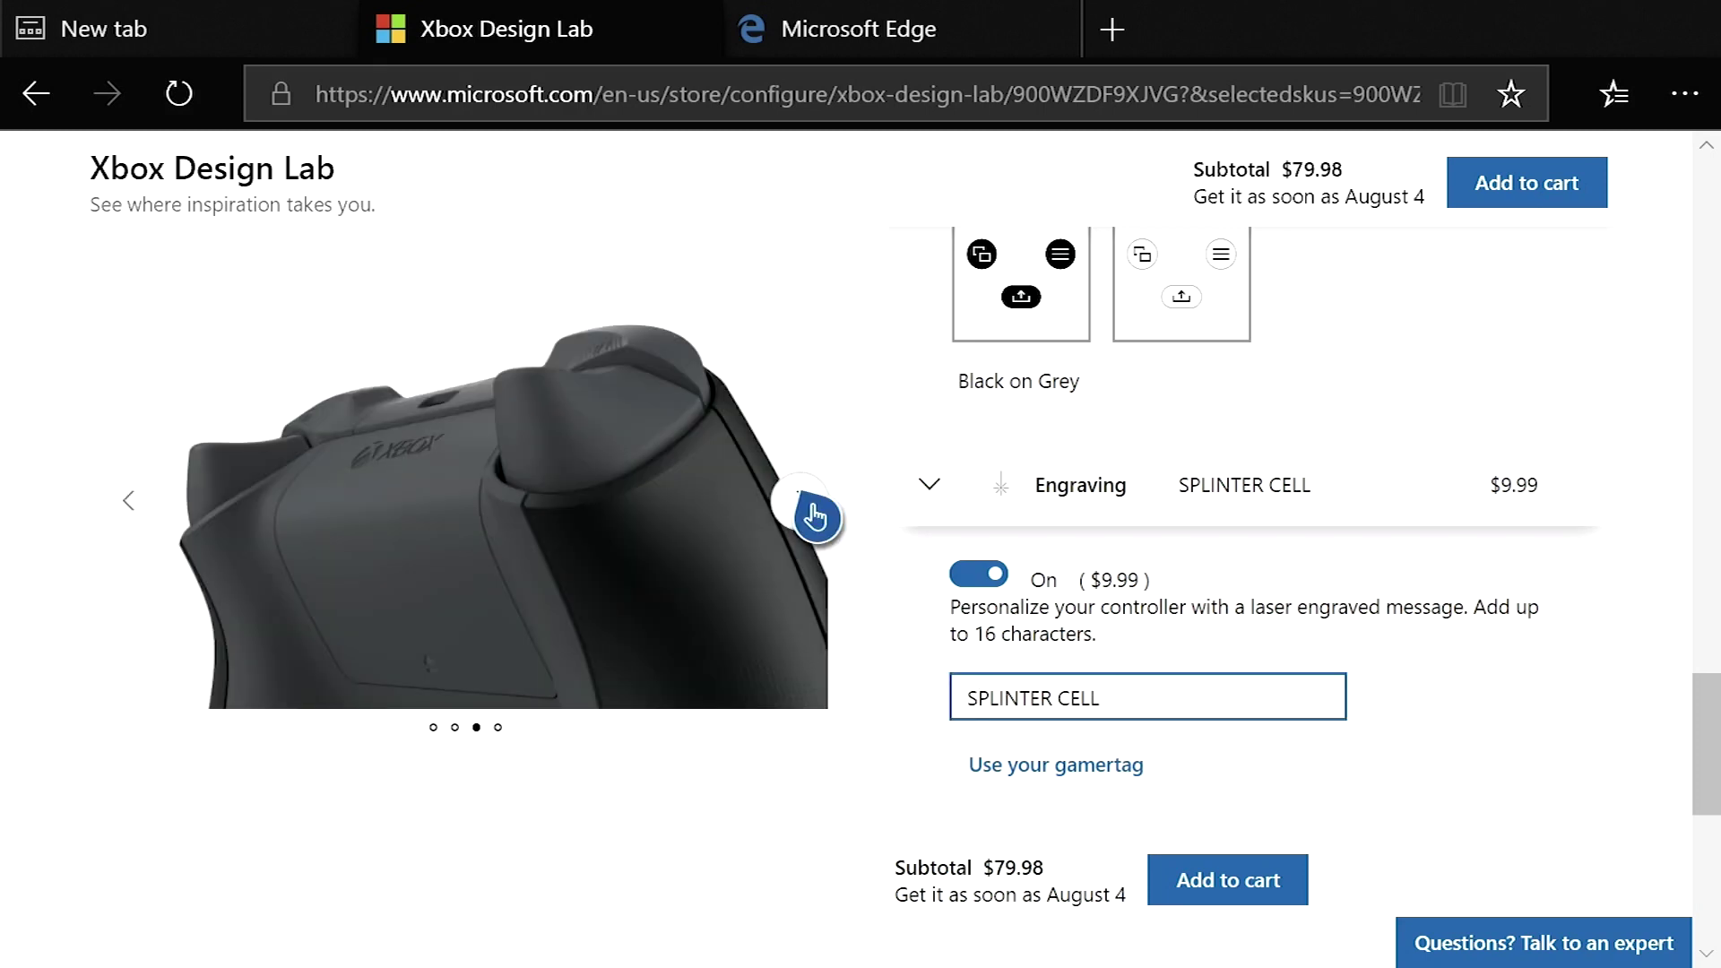
{"action": "left_click", "coordinate": [814, 516]}
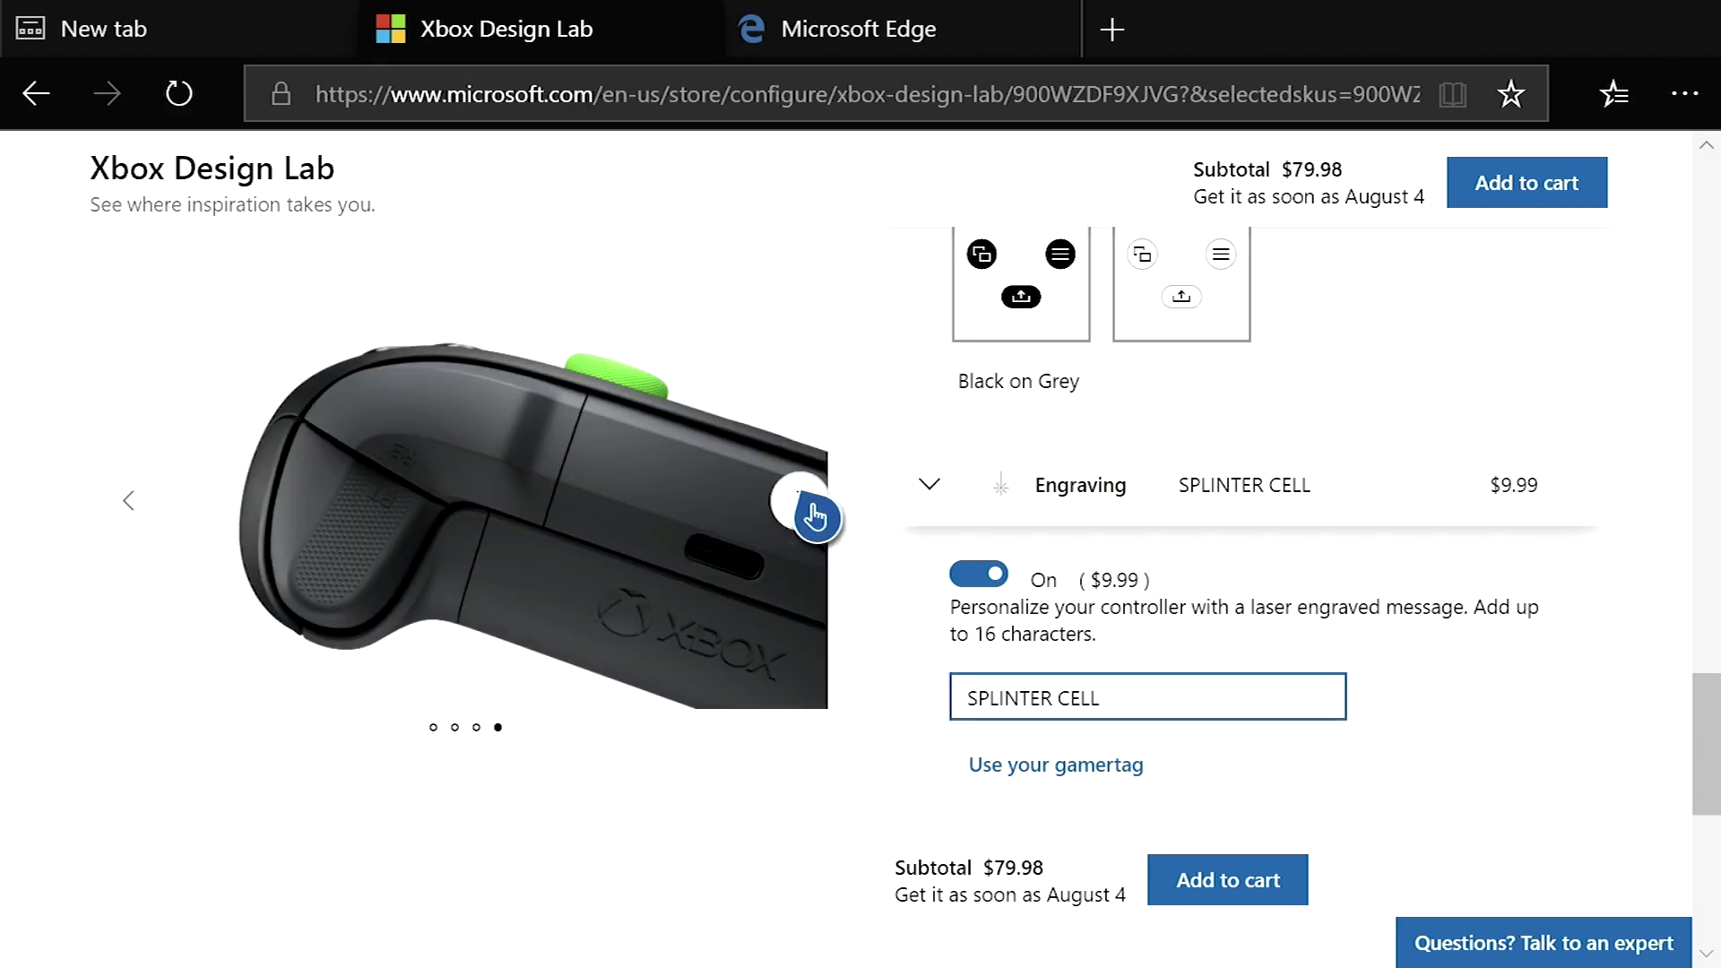
{"action": "left_click", "coordinate": [814, 515]}
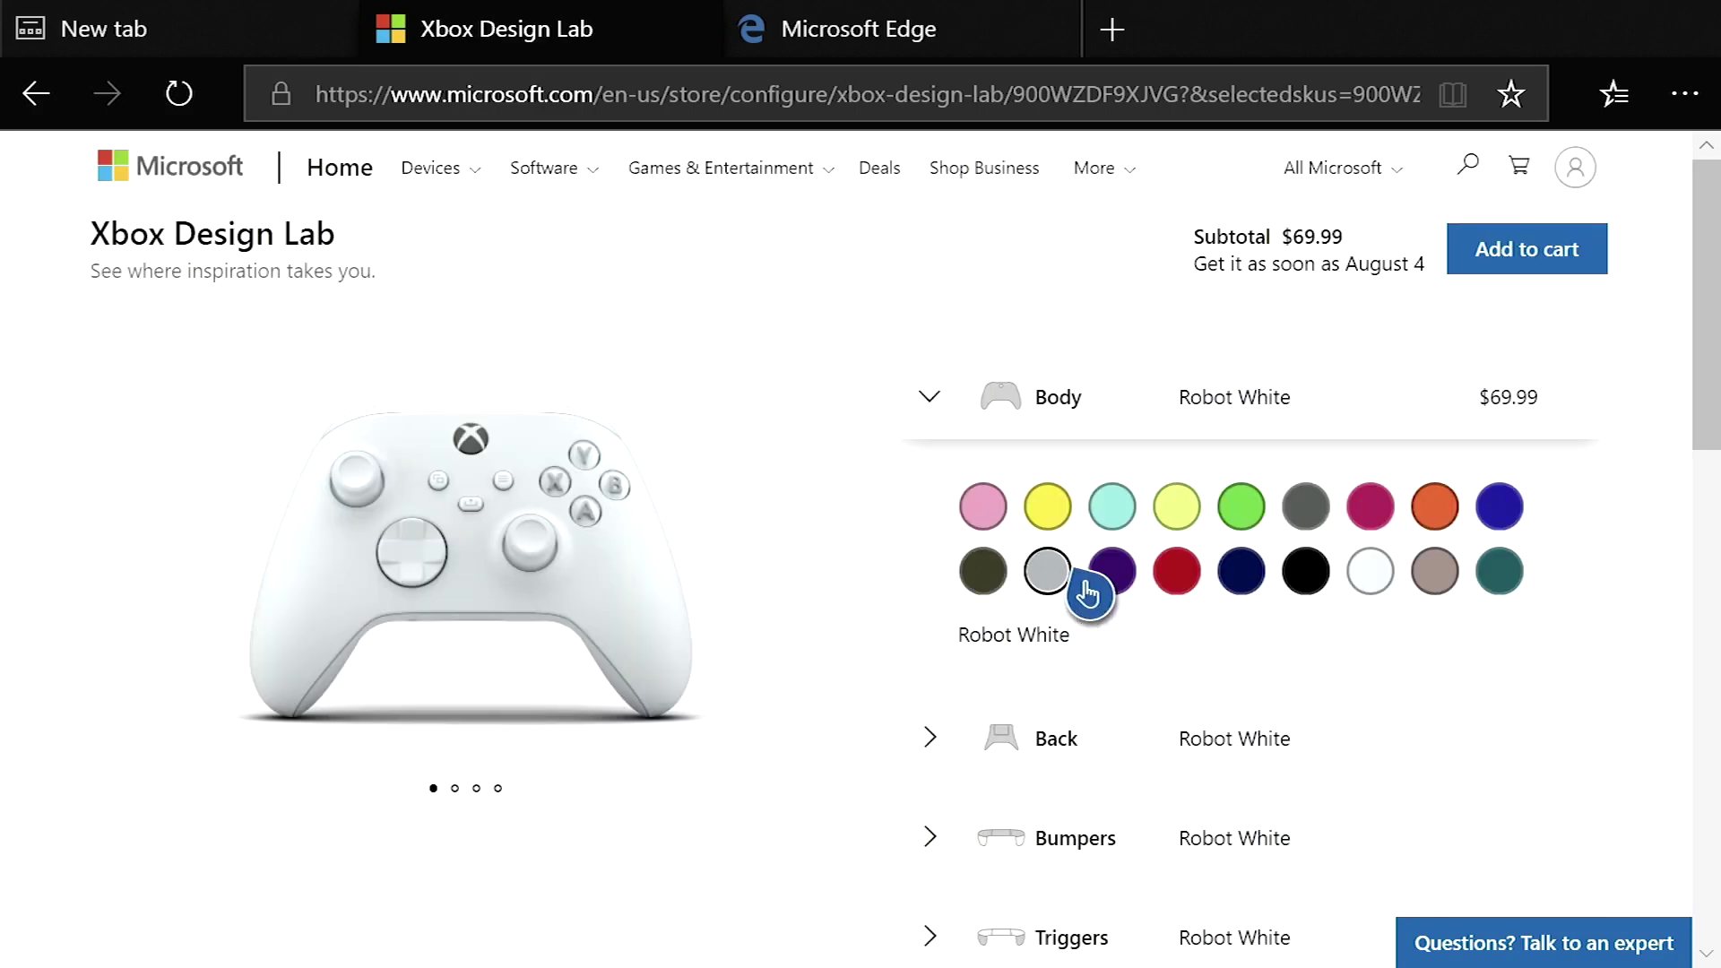
Set an Electric Green body, Lightning Yellow back, Desert Tan bumpers, and Pulse Red triggers
{"action": "left_click", "coordinate": [1180, 503]}
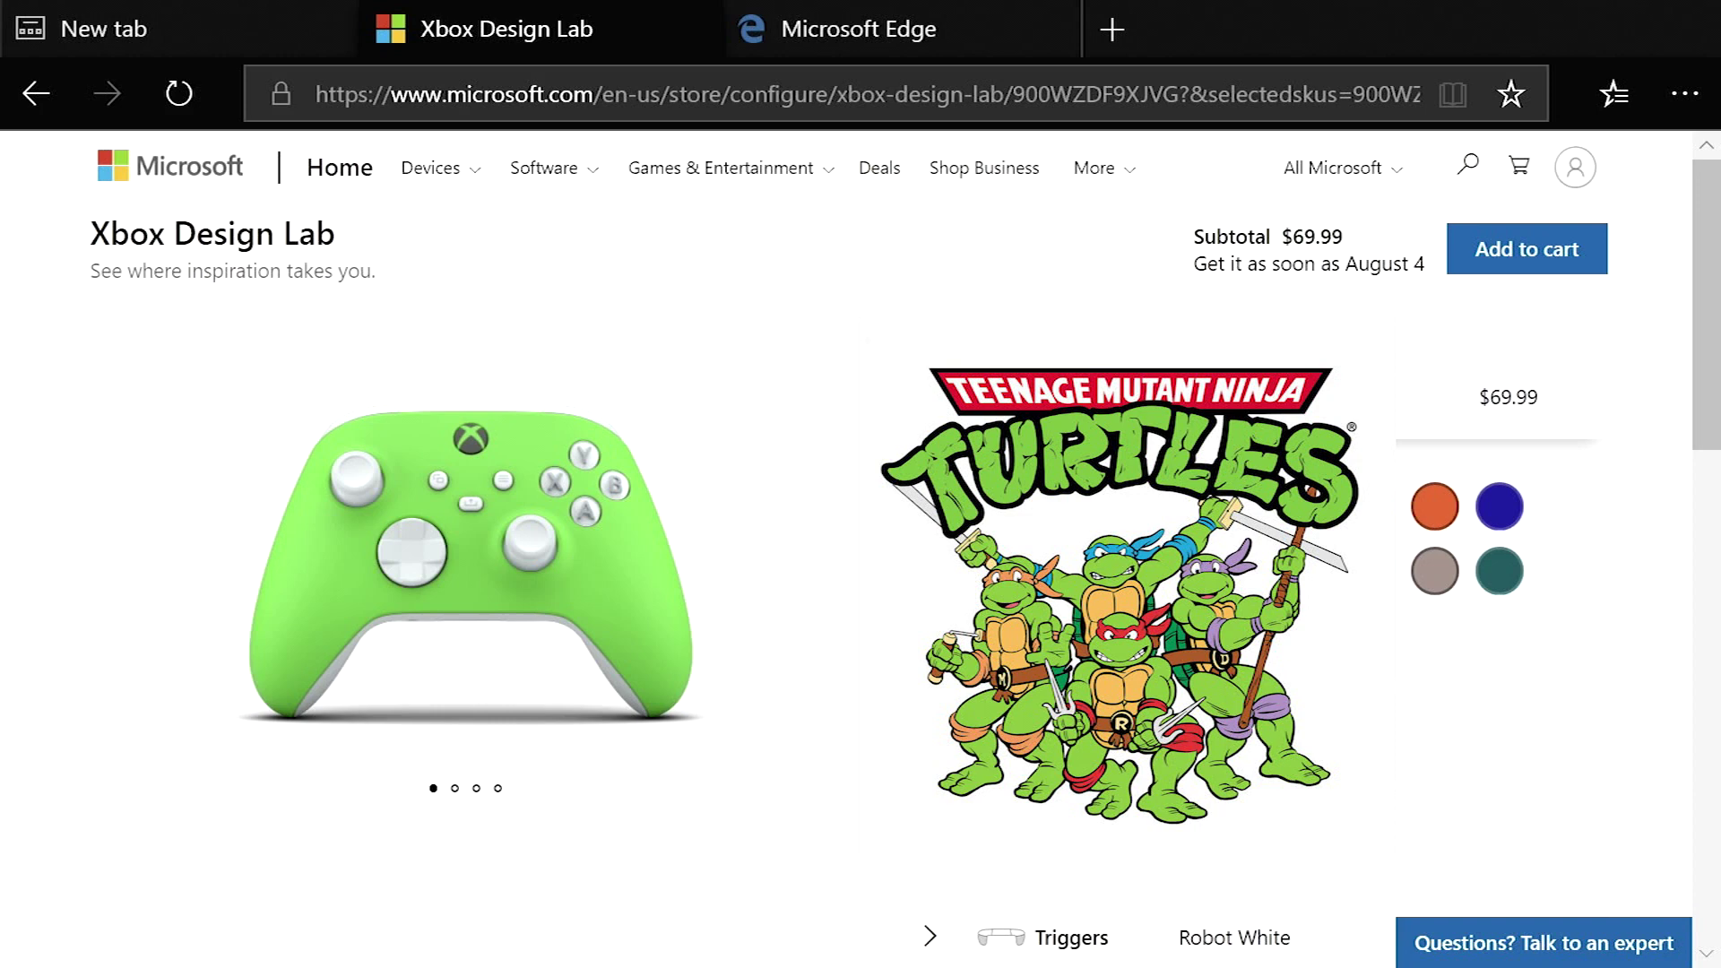
{"action": "scroll", "coordinate": [1045, 584], "scroll_direction": "down", "scroll_amount": 3}
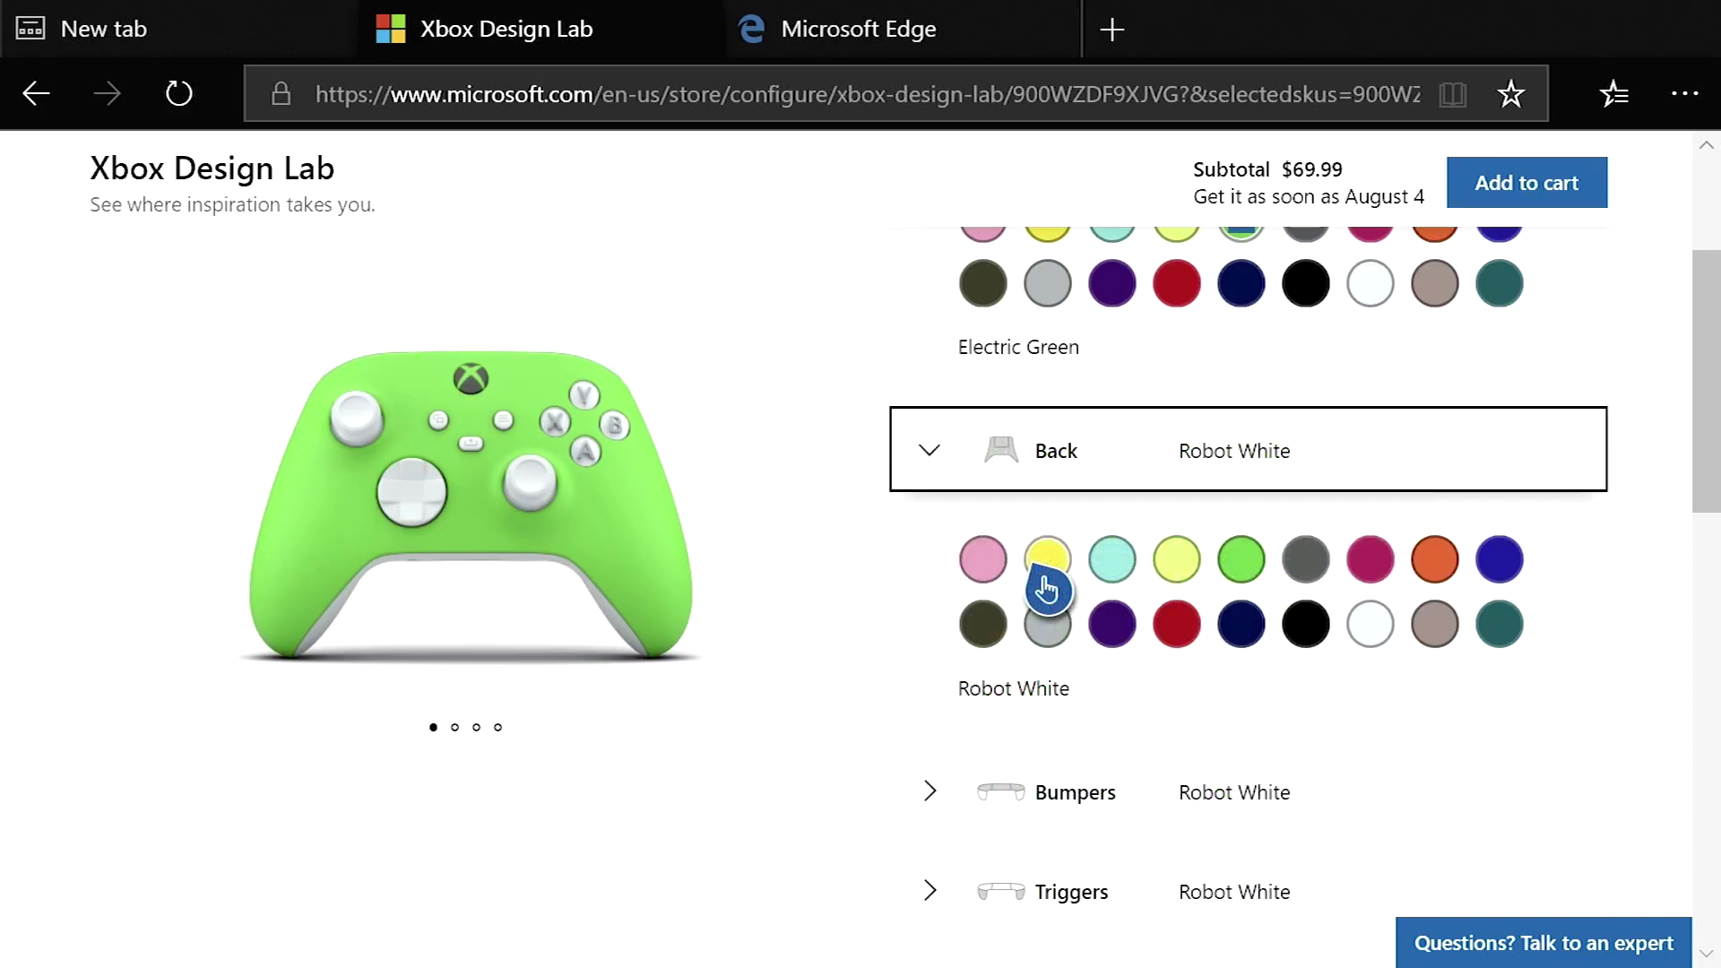
{"action": "left_click", "coordinate": [1047, 559]}
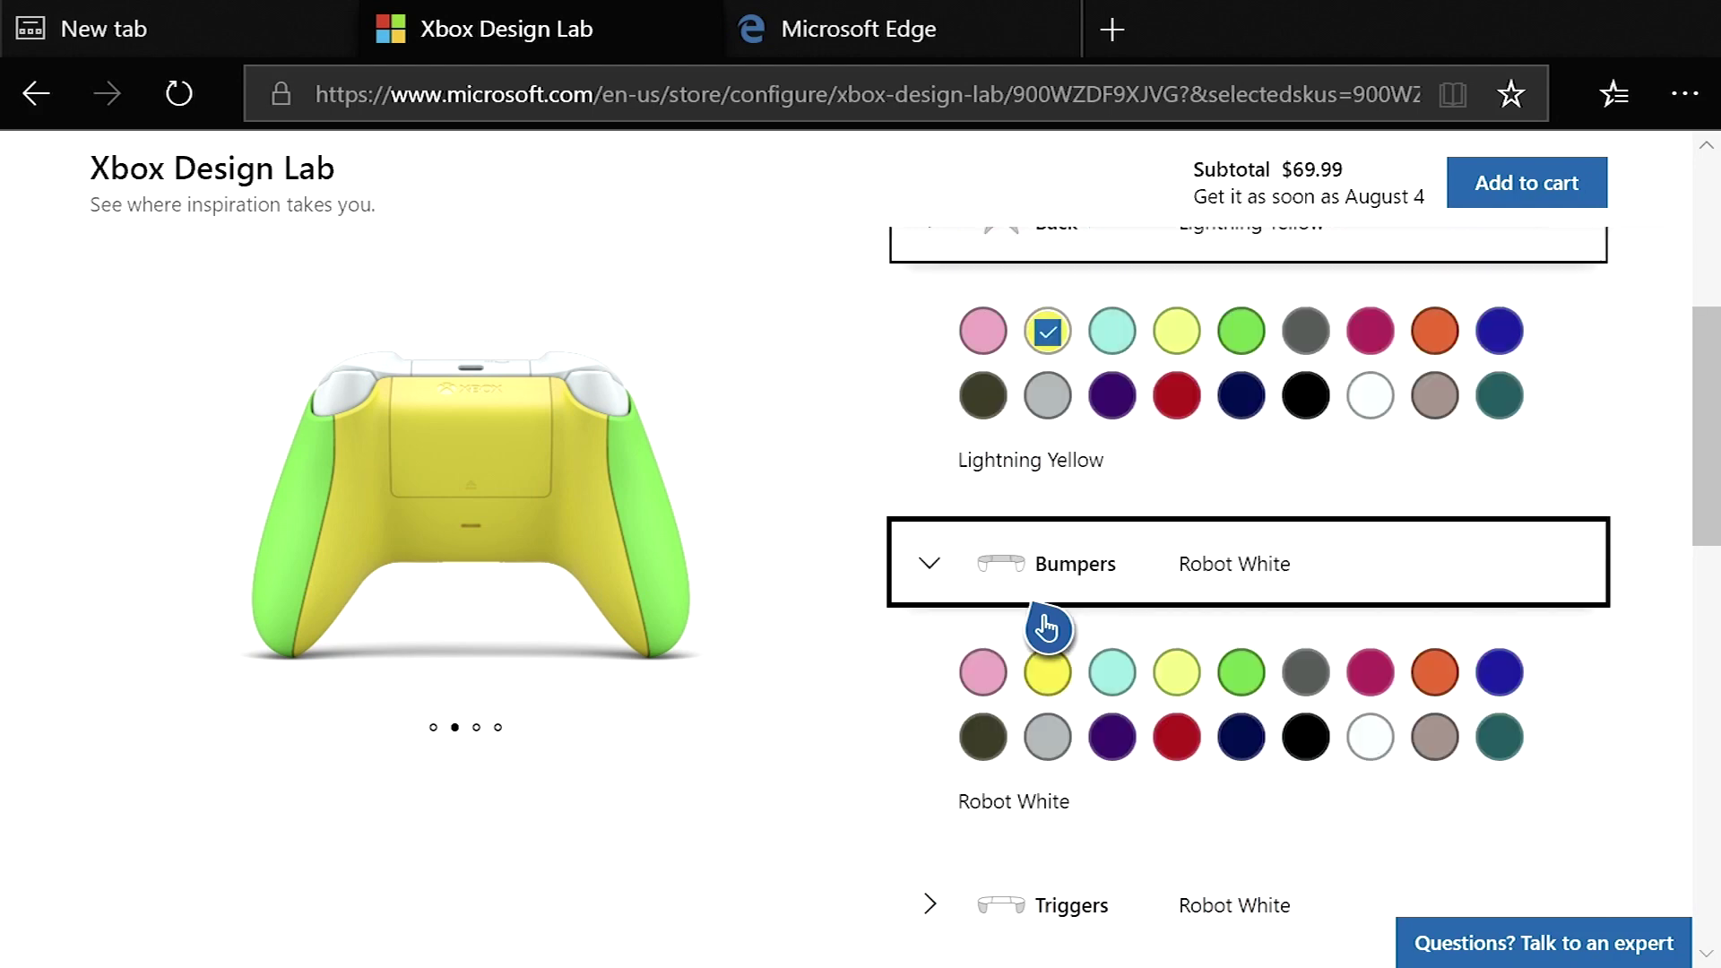
{"action": "left_click", "coordinate": [1445, 755]}
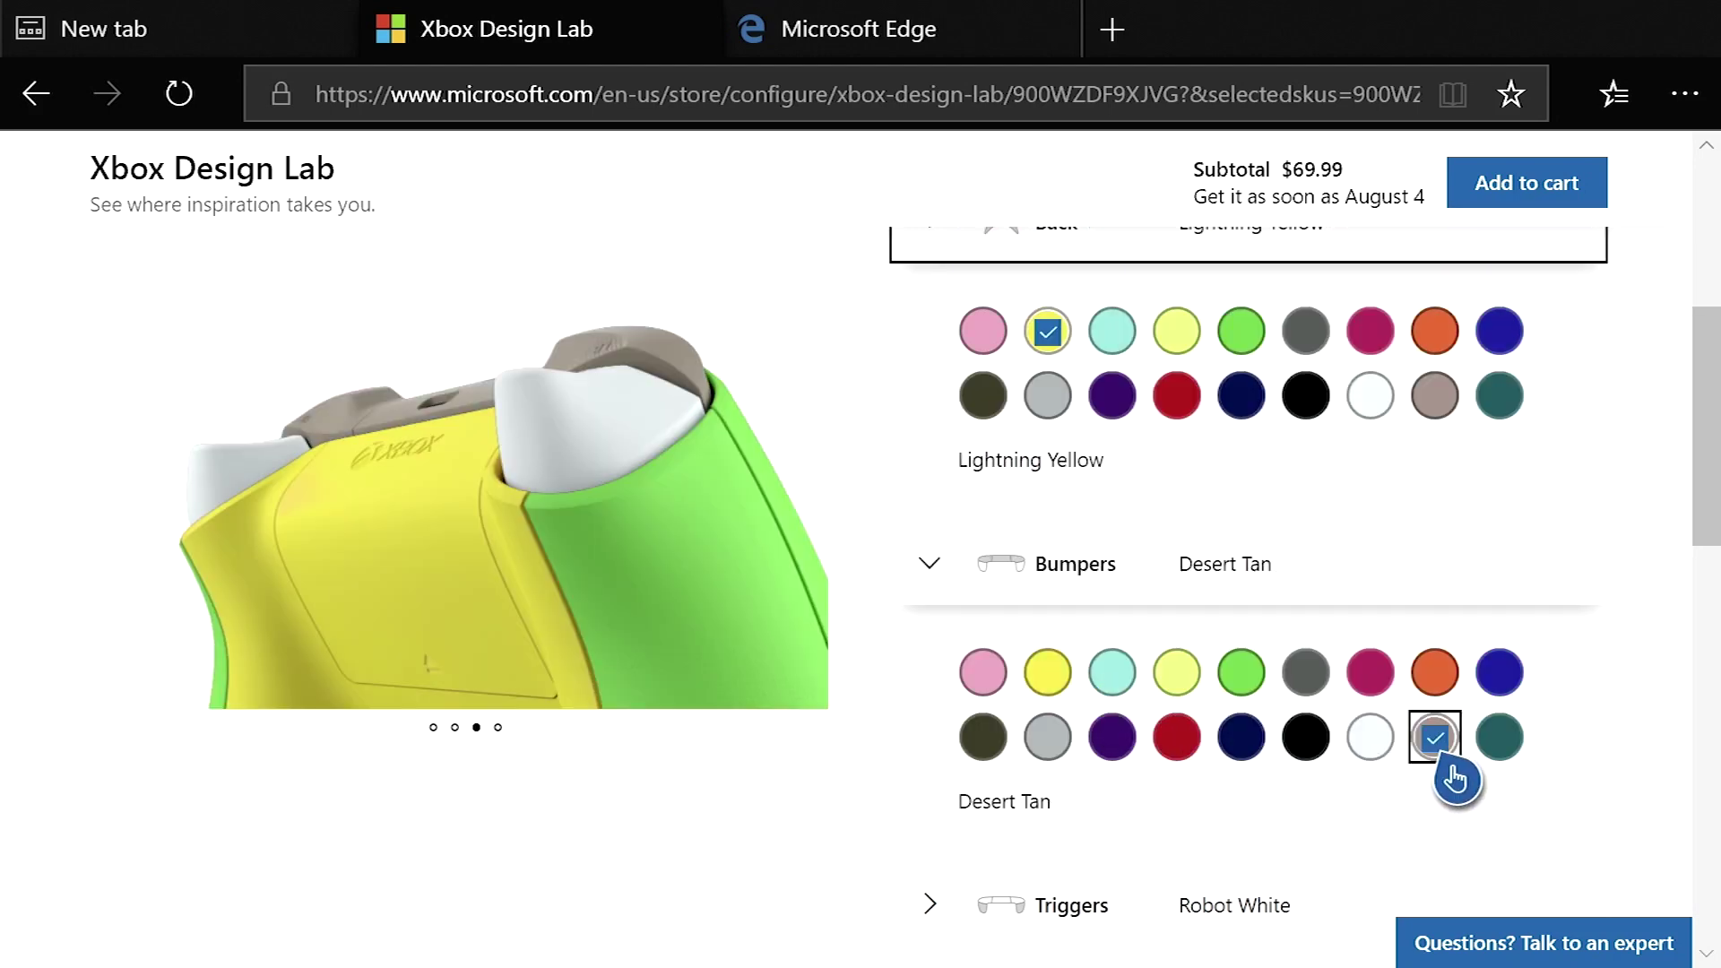
{"action": "left_click", "coordinate": [1493, 764]}
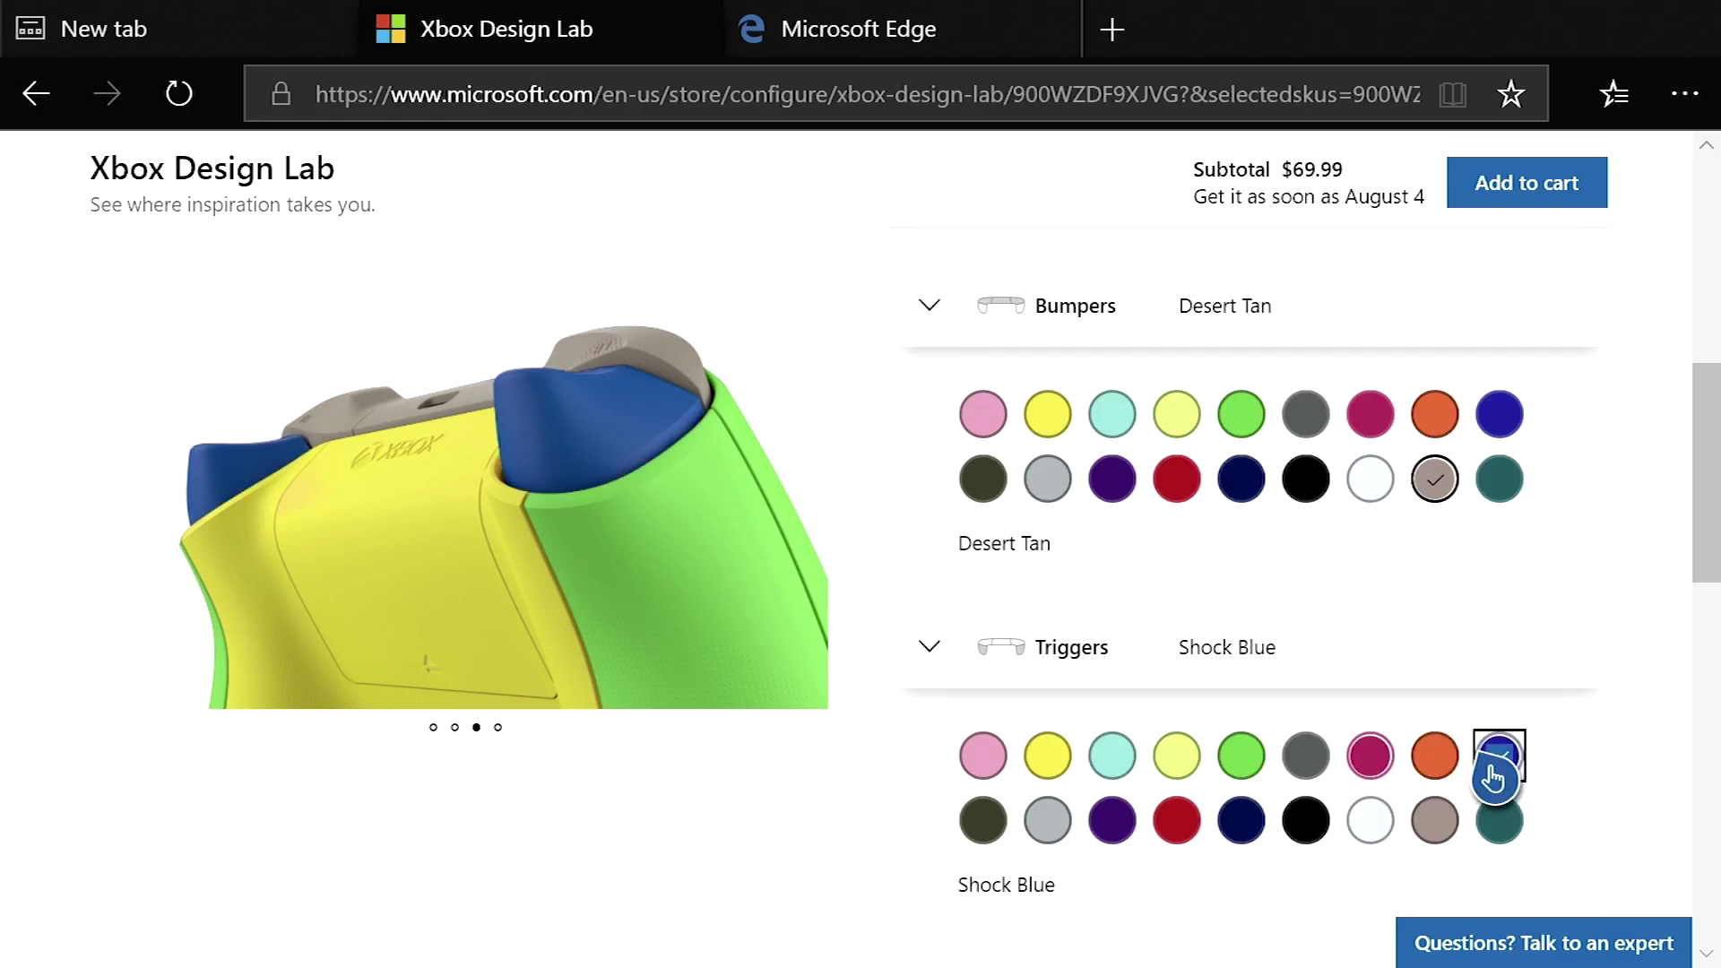
{"action": "left_click", "coordinate": [1181, 824]}
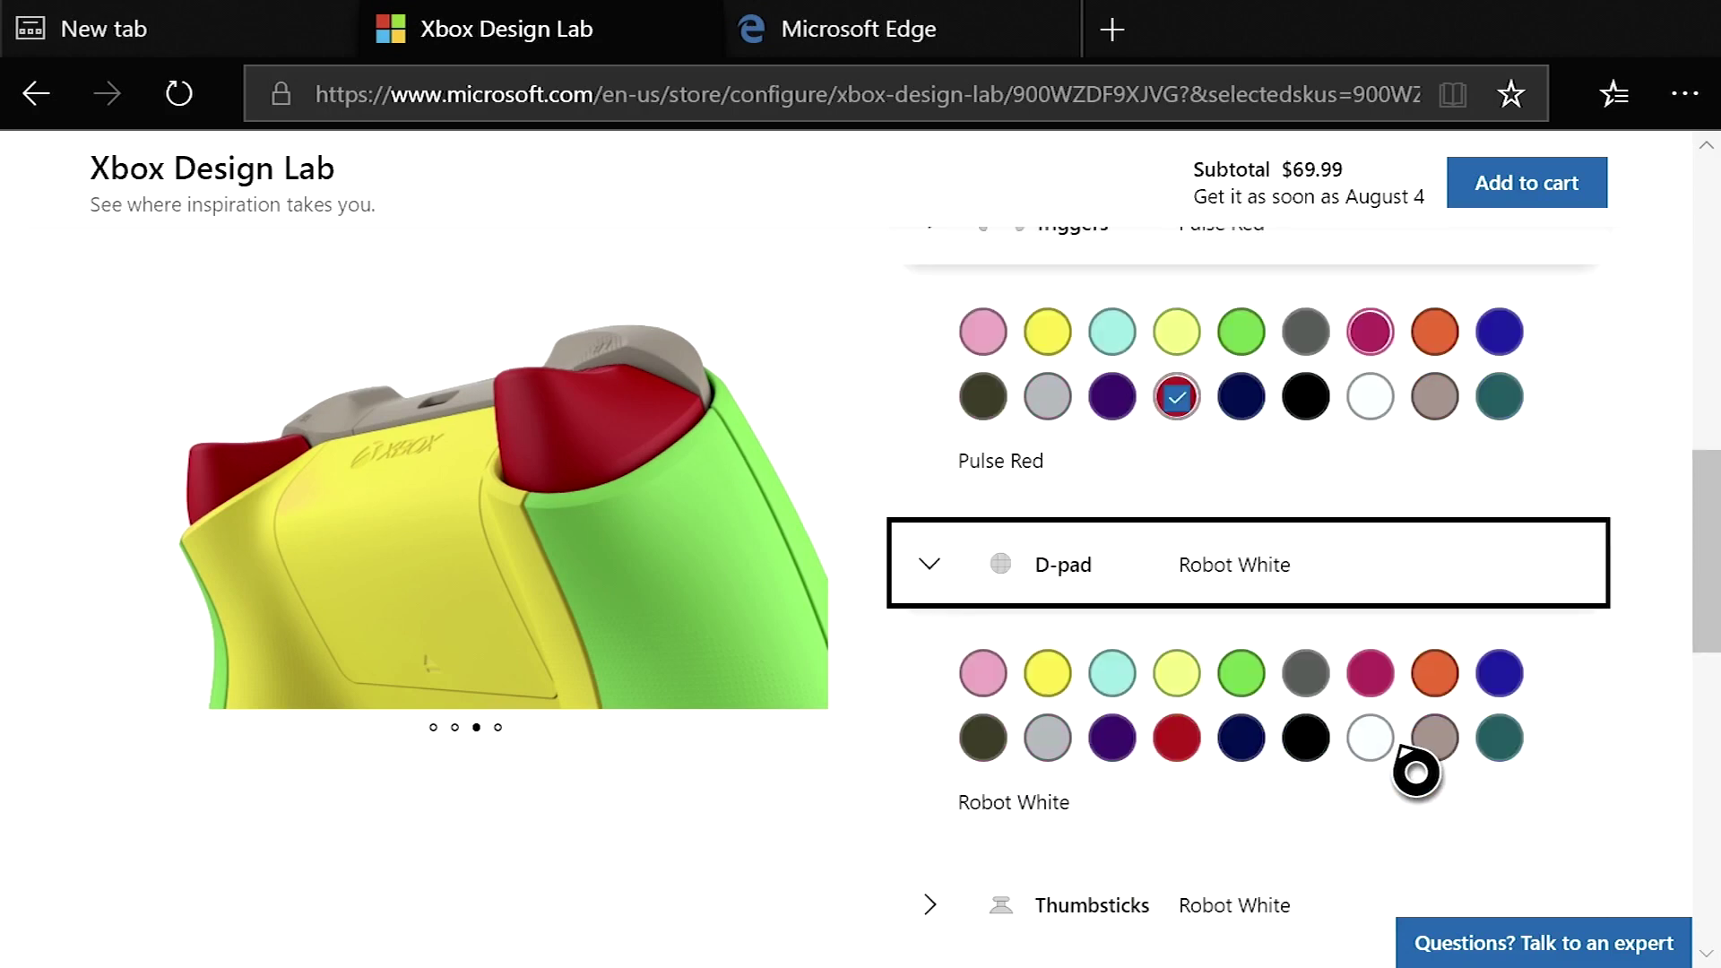
Set Desert Tan D-pad, Lightning Yellow thumbsticks, Black on Colors ABXY, Black on Grey View/Menu/Share
{"action": "left_click", "coordinate": [1435, 757]}
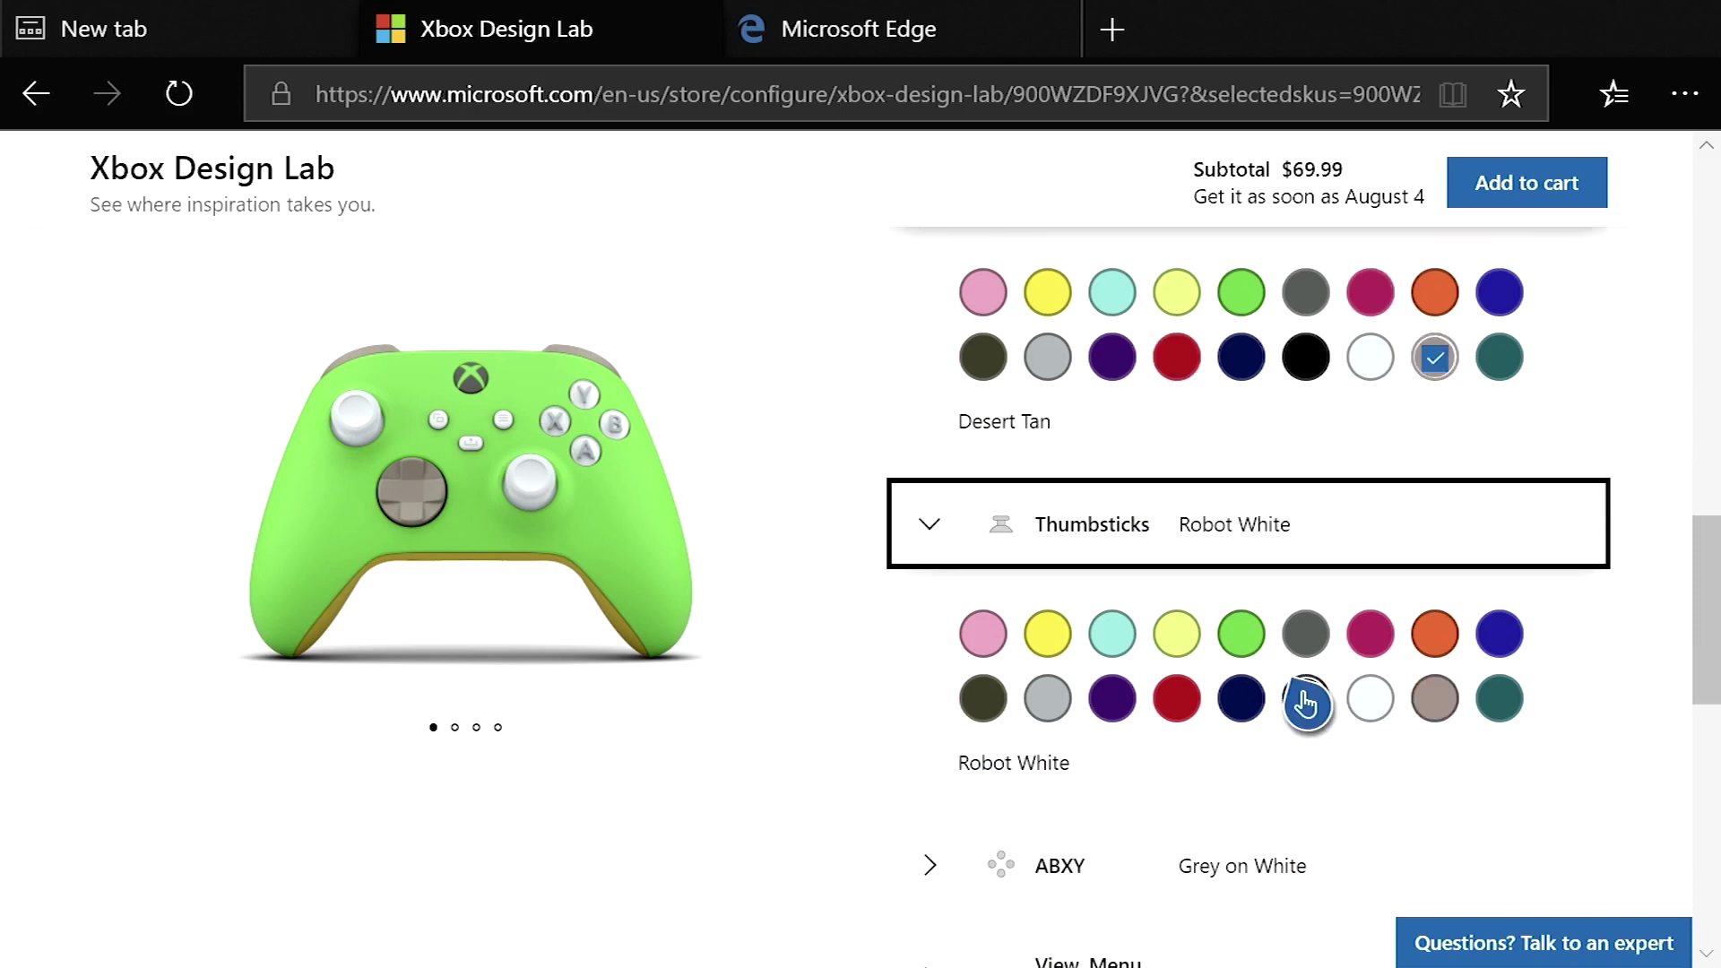
{"action": "left_click", "coordinate": [1047, 639]}
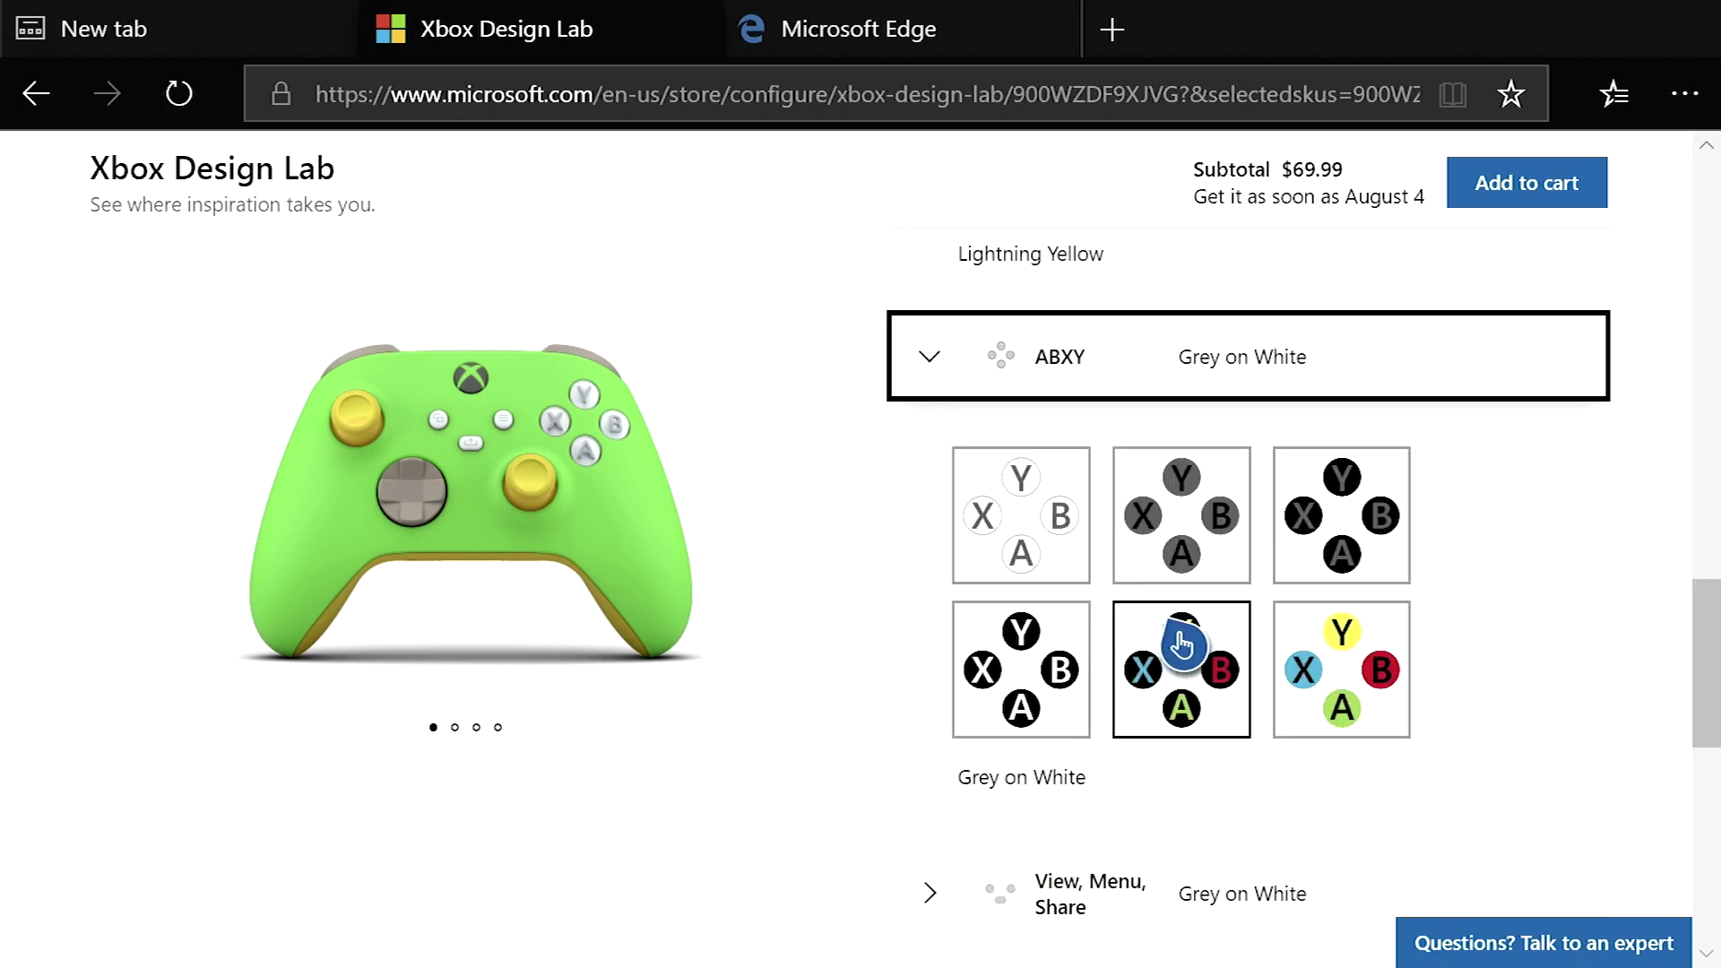
{"action": "left_click", "coordinate": [1355, 664]}
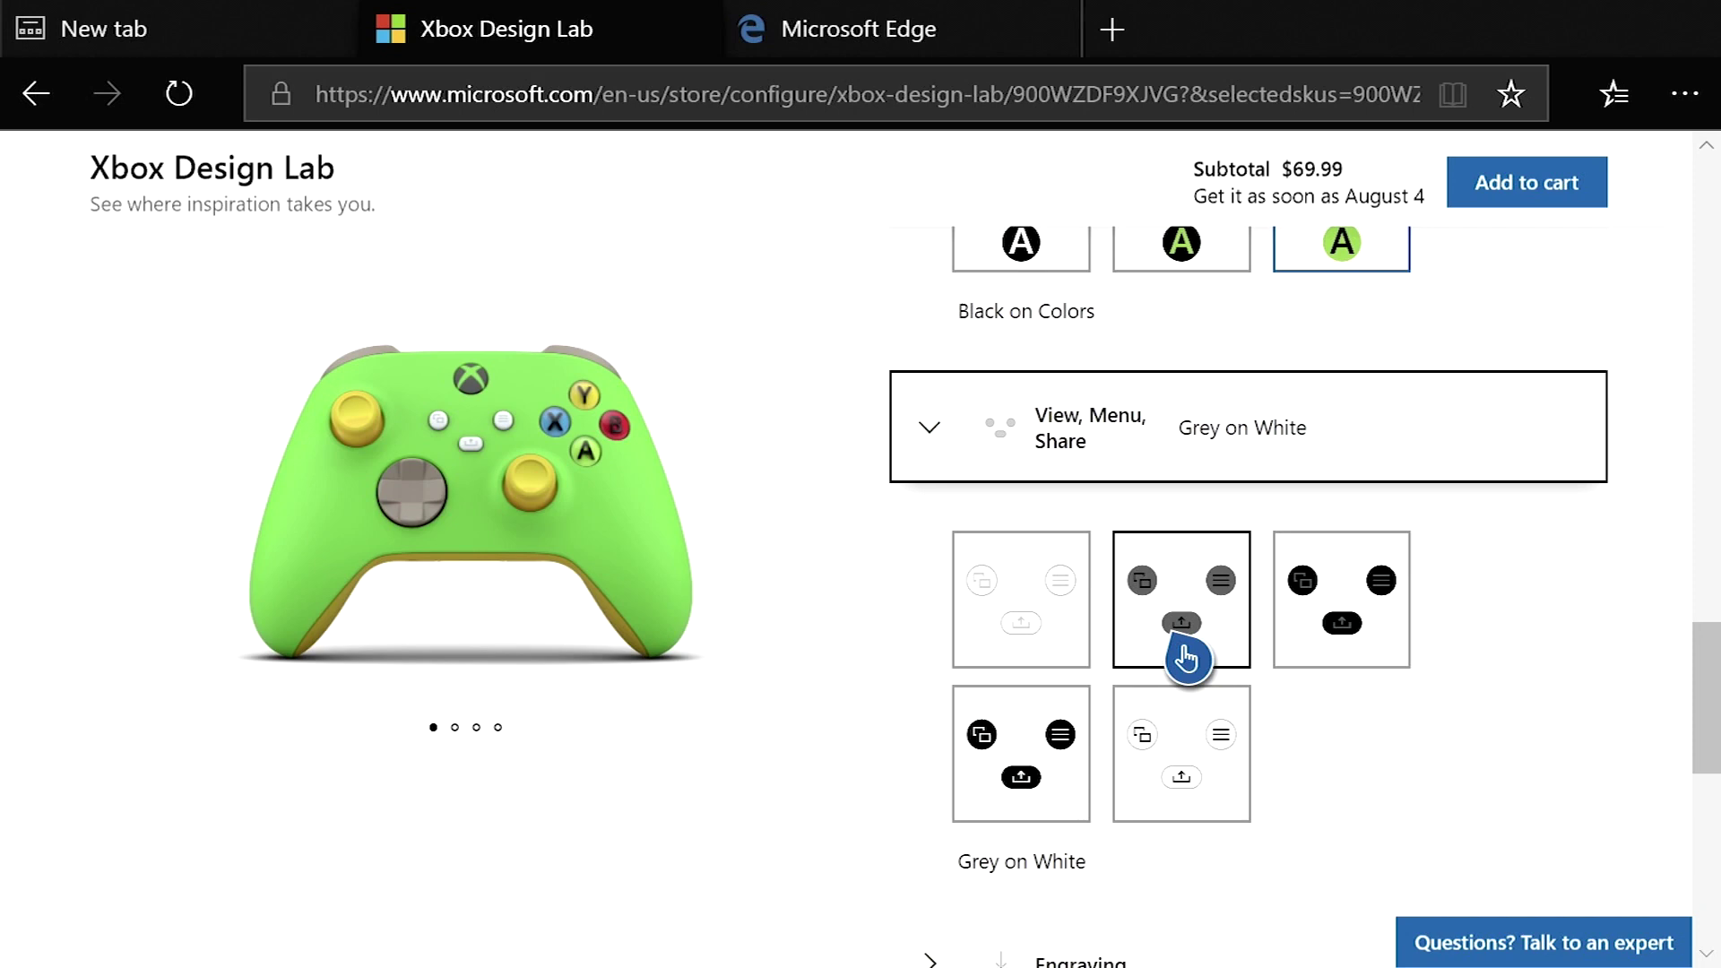
{"action": "left_click", "coordinate": [1187, 657]}
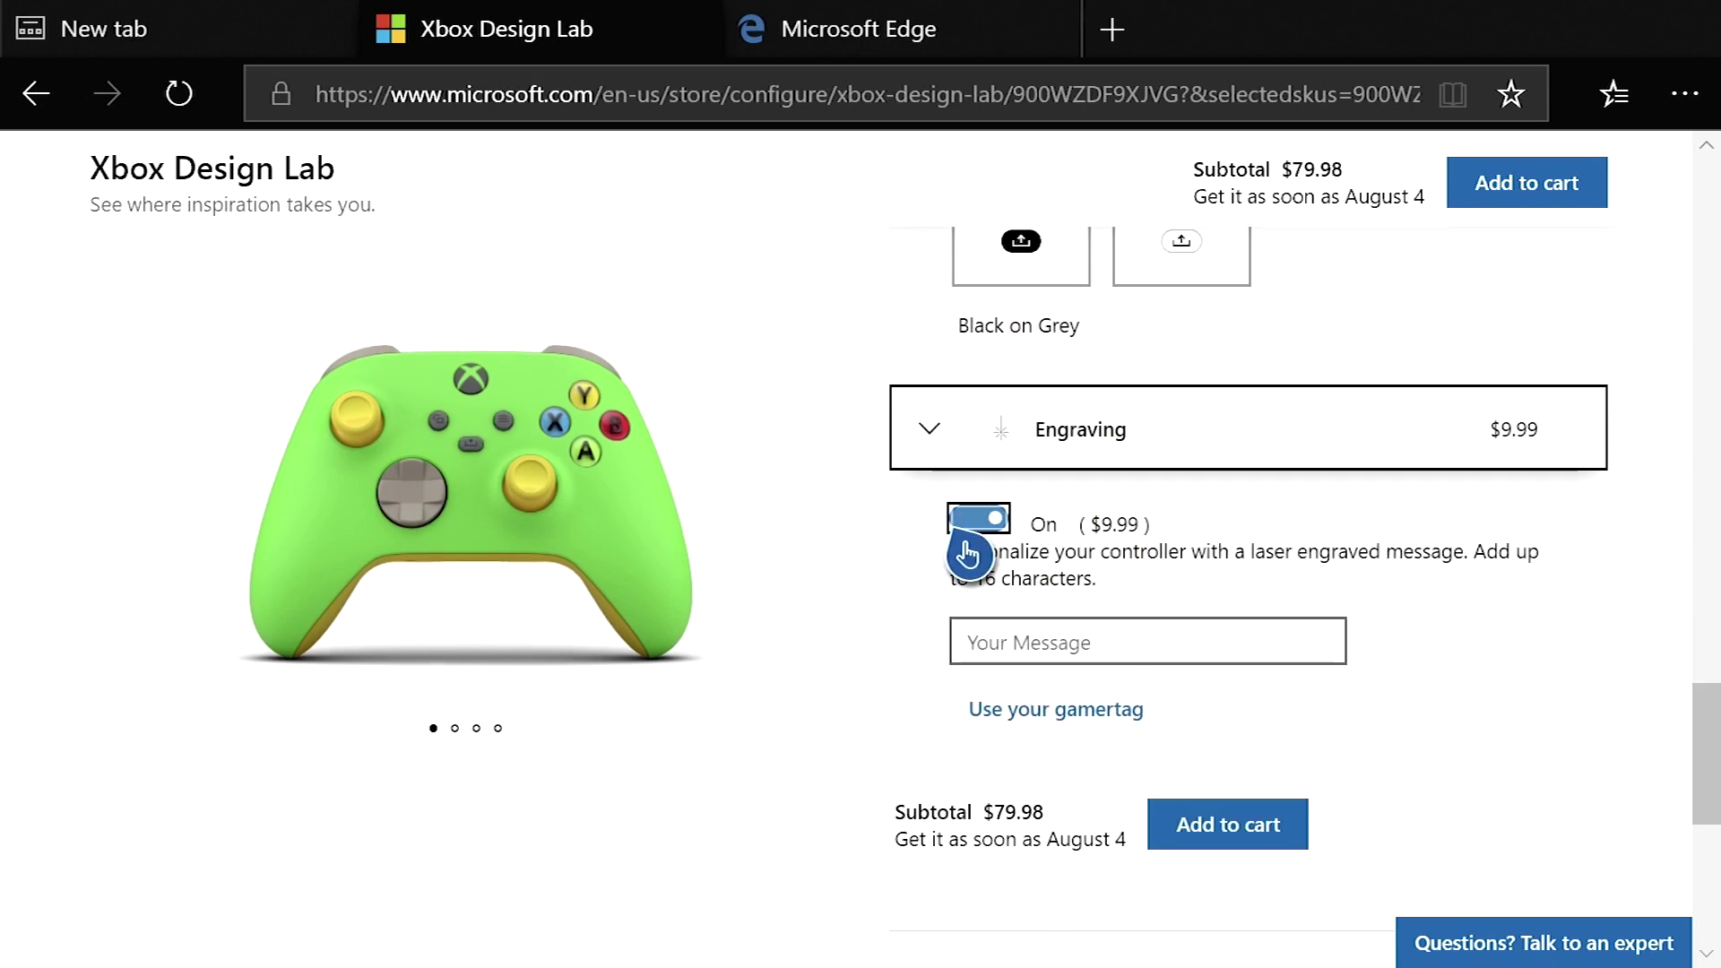
Turn engraving on and enter TMNT as the message
{"action": "left_click", "coordinate": [968, 538]}
{"action": "left_click", "coordinate": [968, 638]}
{"action": "type", "text": "TMNT"}
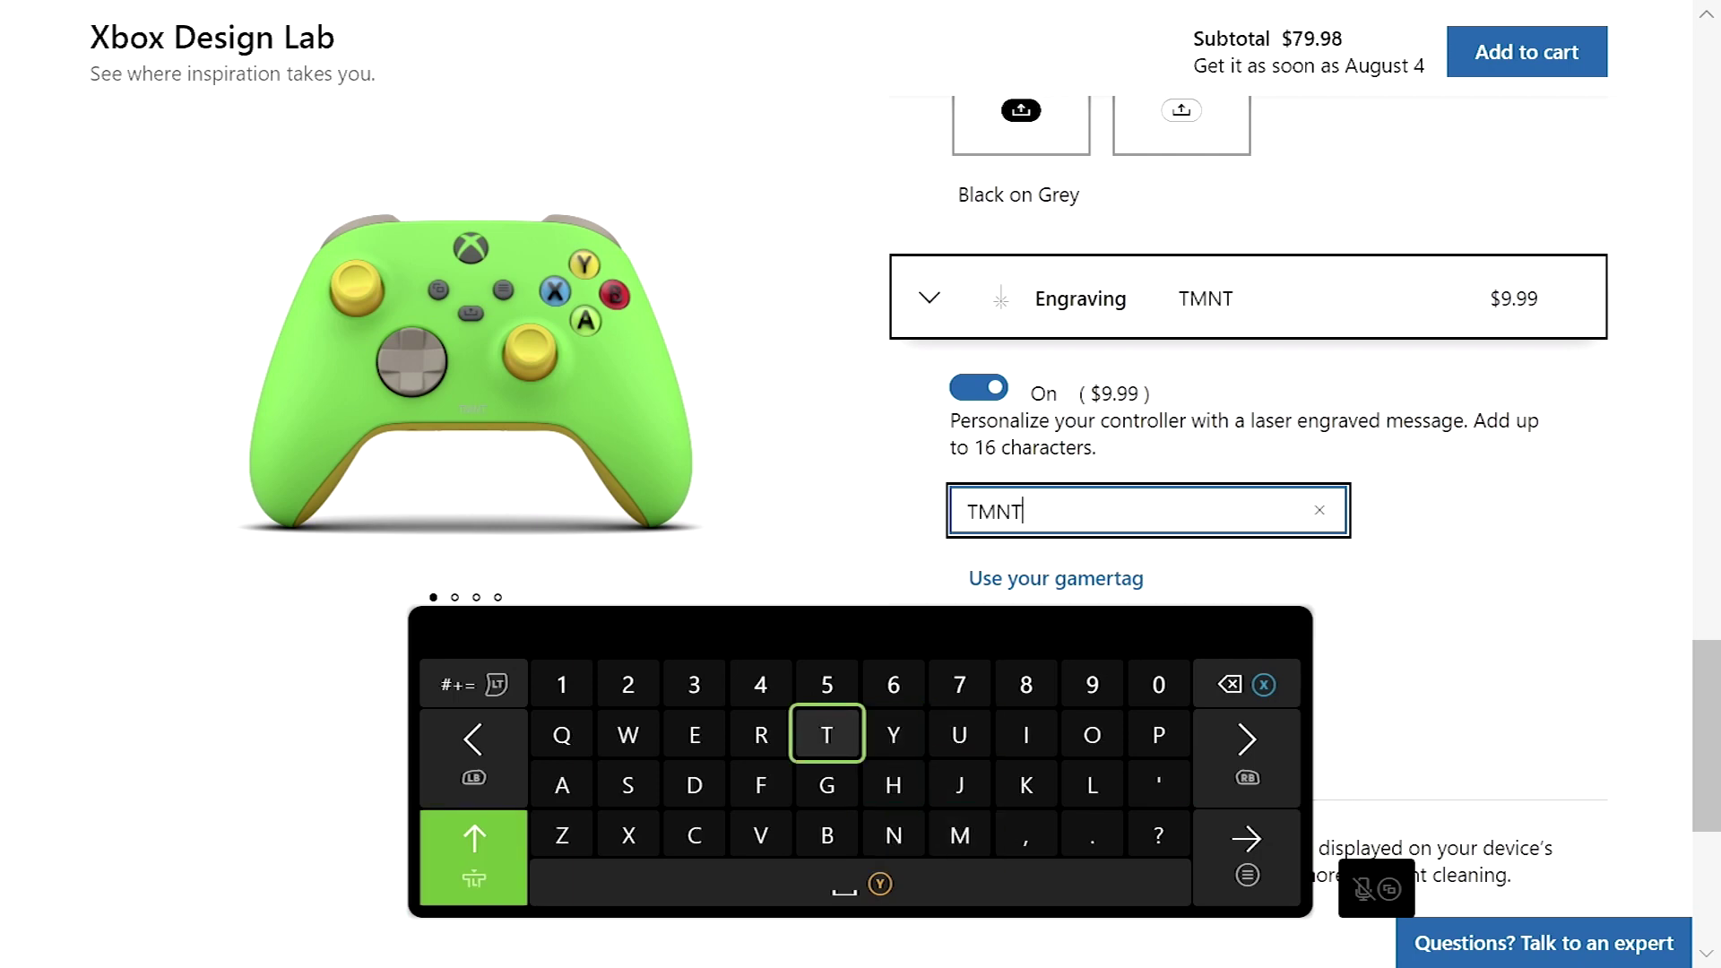
{"action": "key", "text": "Escape"}
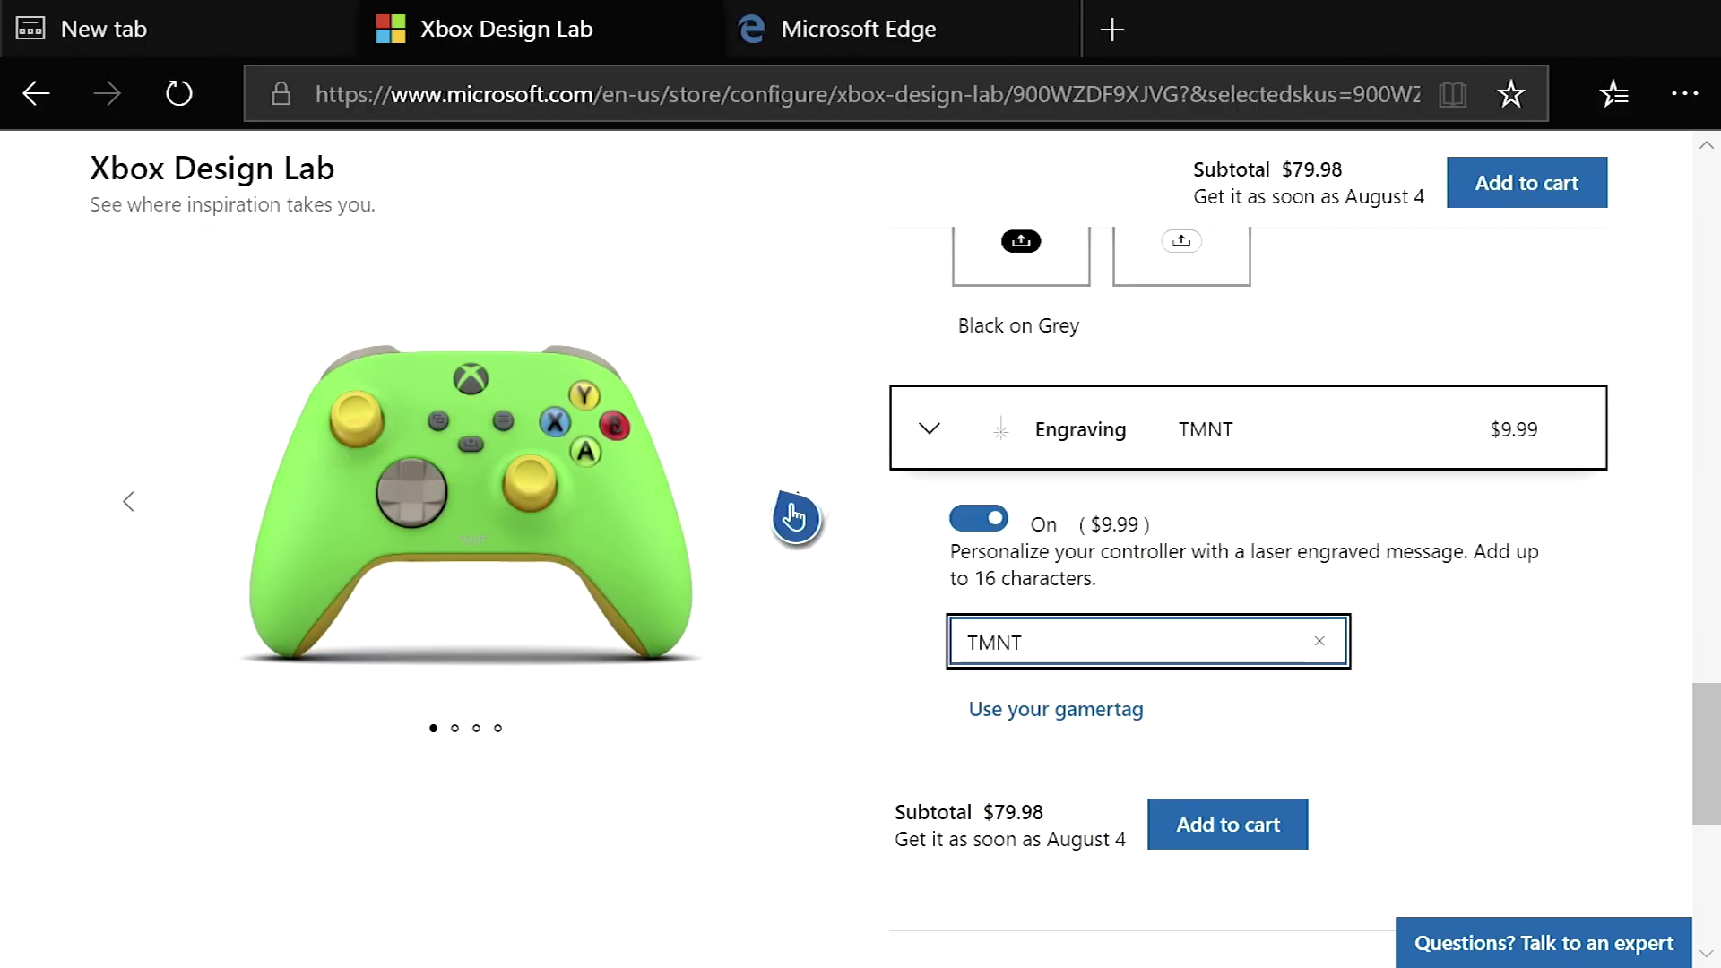
Cycle through the back, top close-up, side, and front views
{"action": "left_click", "coordinate": [795, 517]}
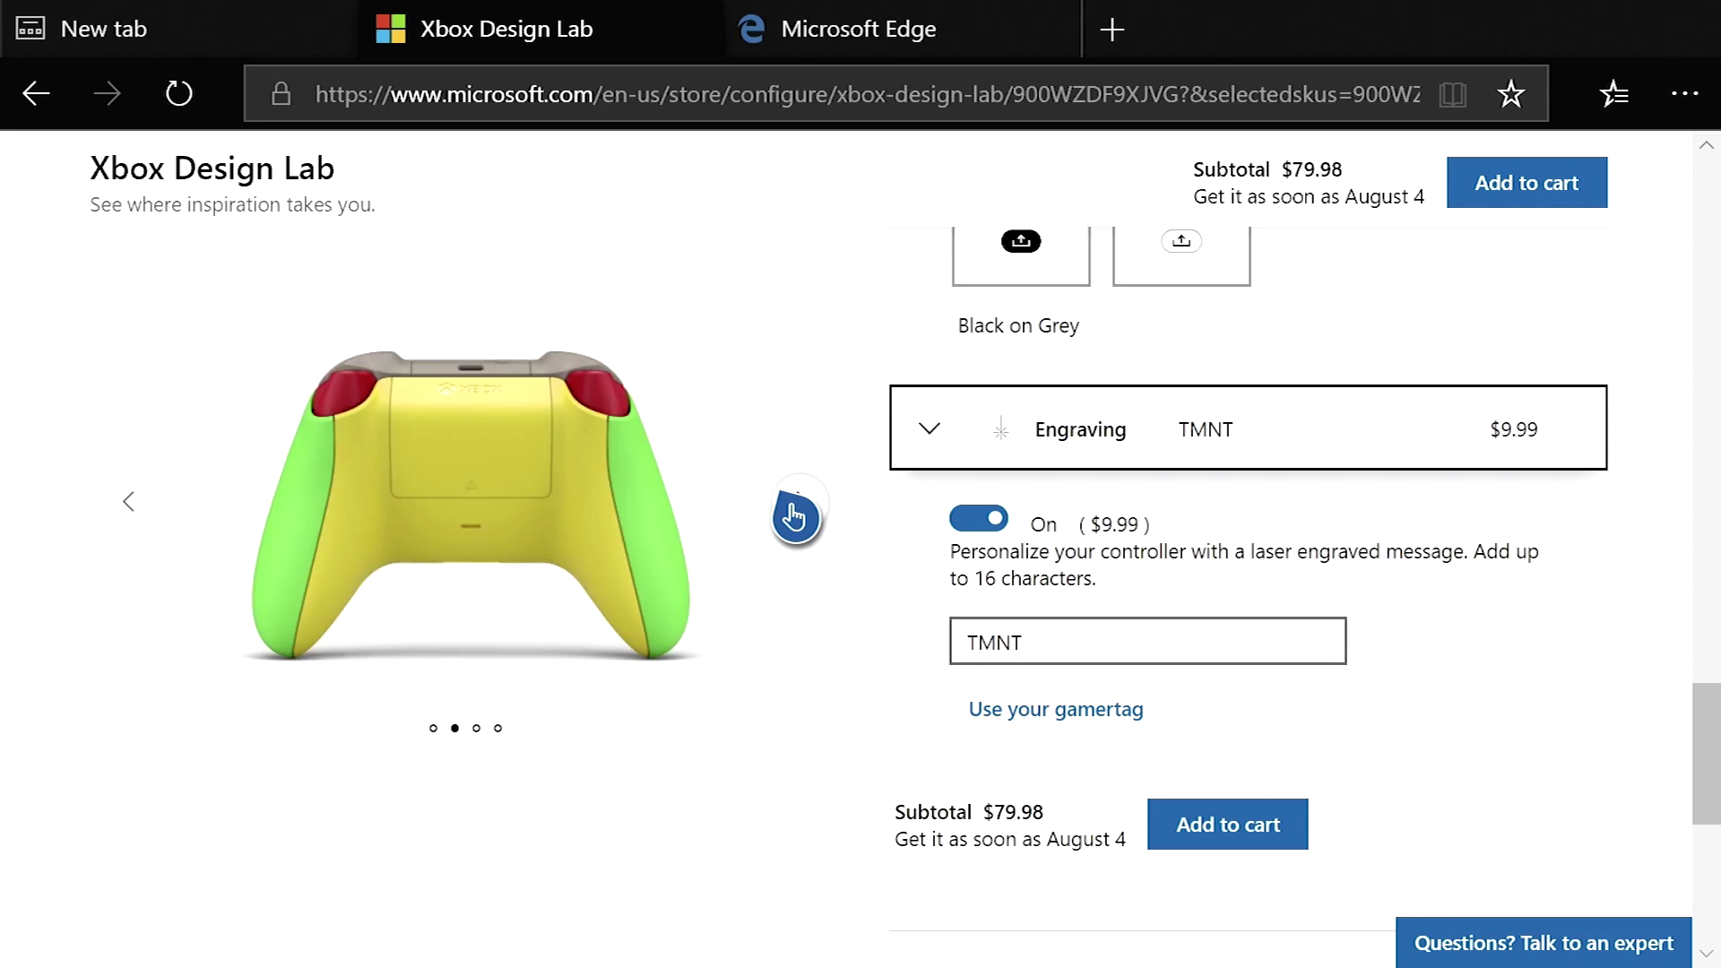
{"action": "left_click", "coordinate": [794, 517]}
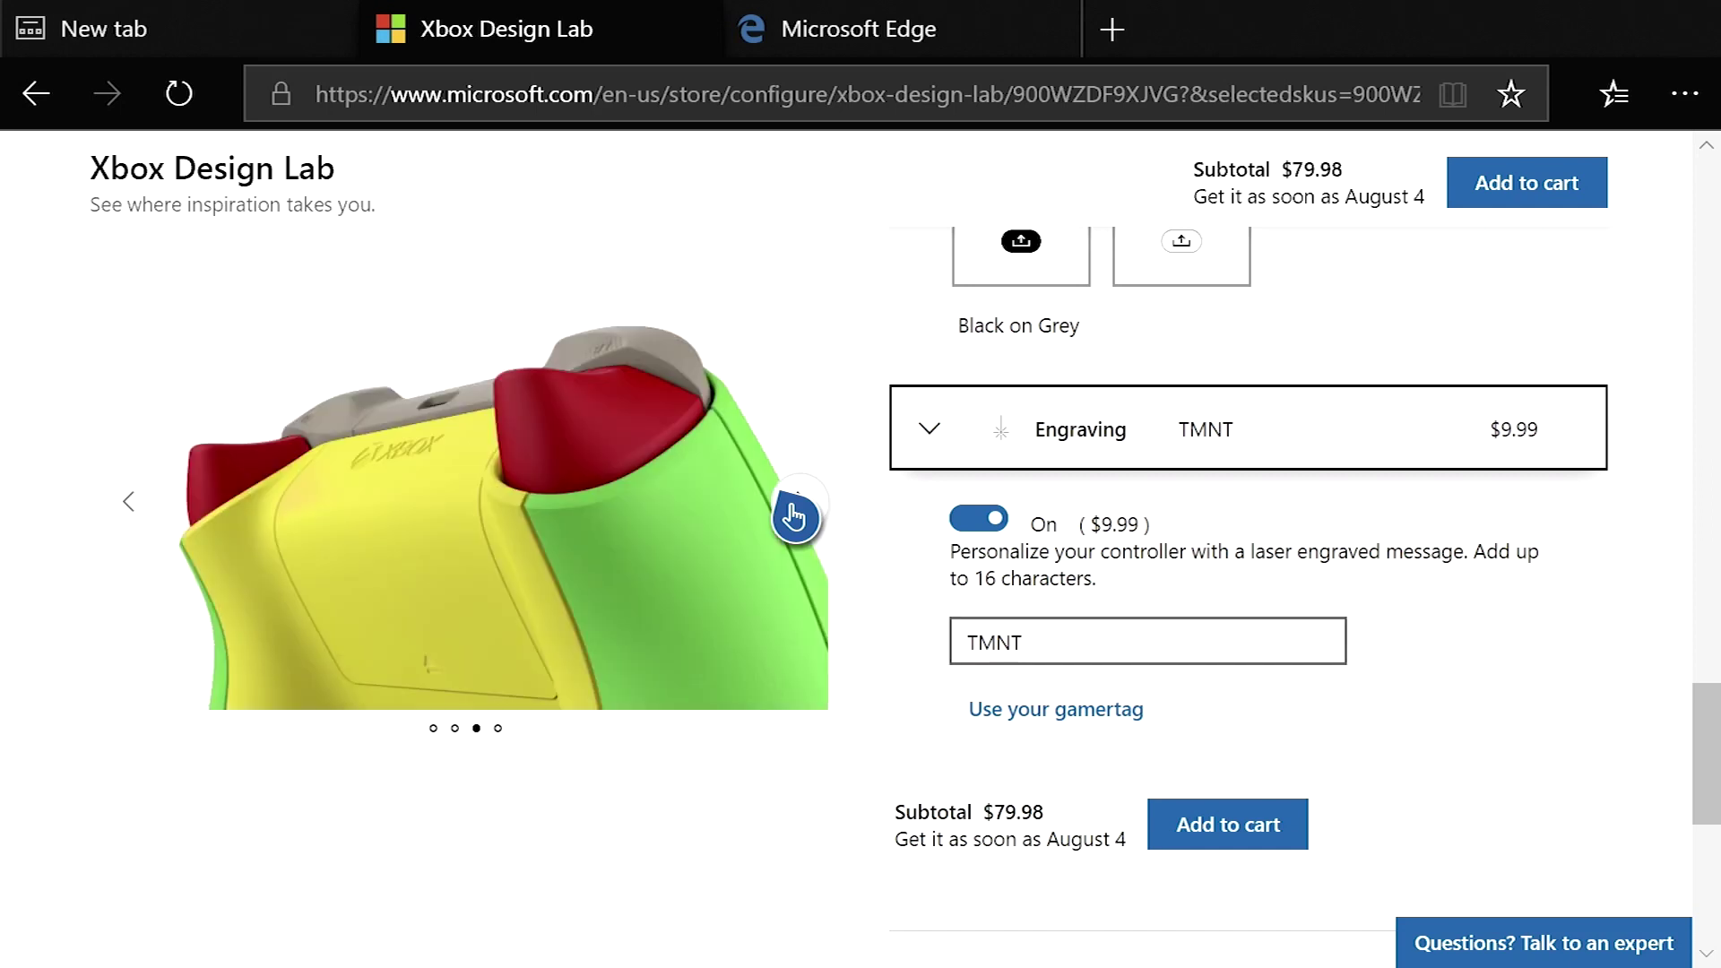
{"action": "left_click", "coordinate": [794, 518]}
{"action": "left_click", "coordinate": [794, 517]}
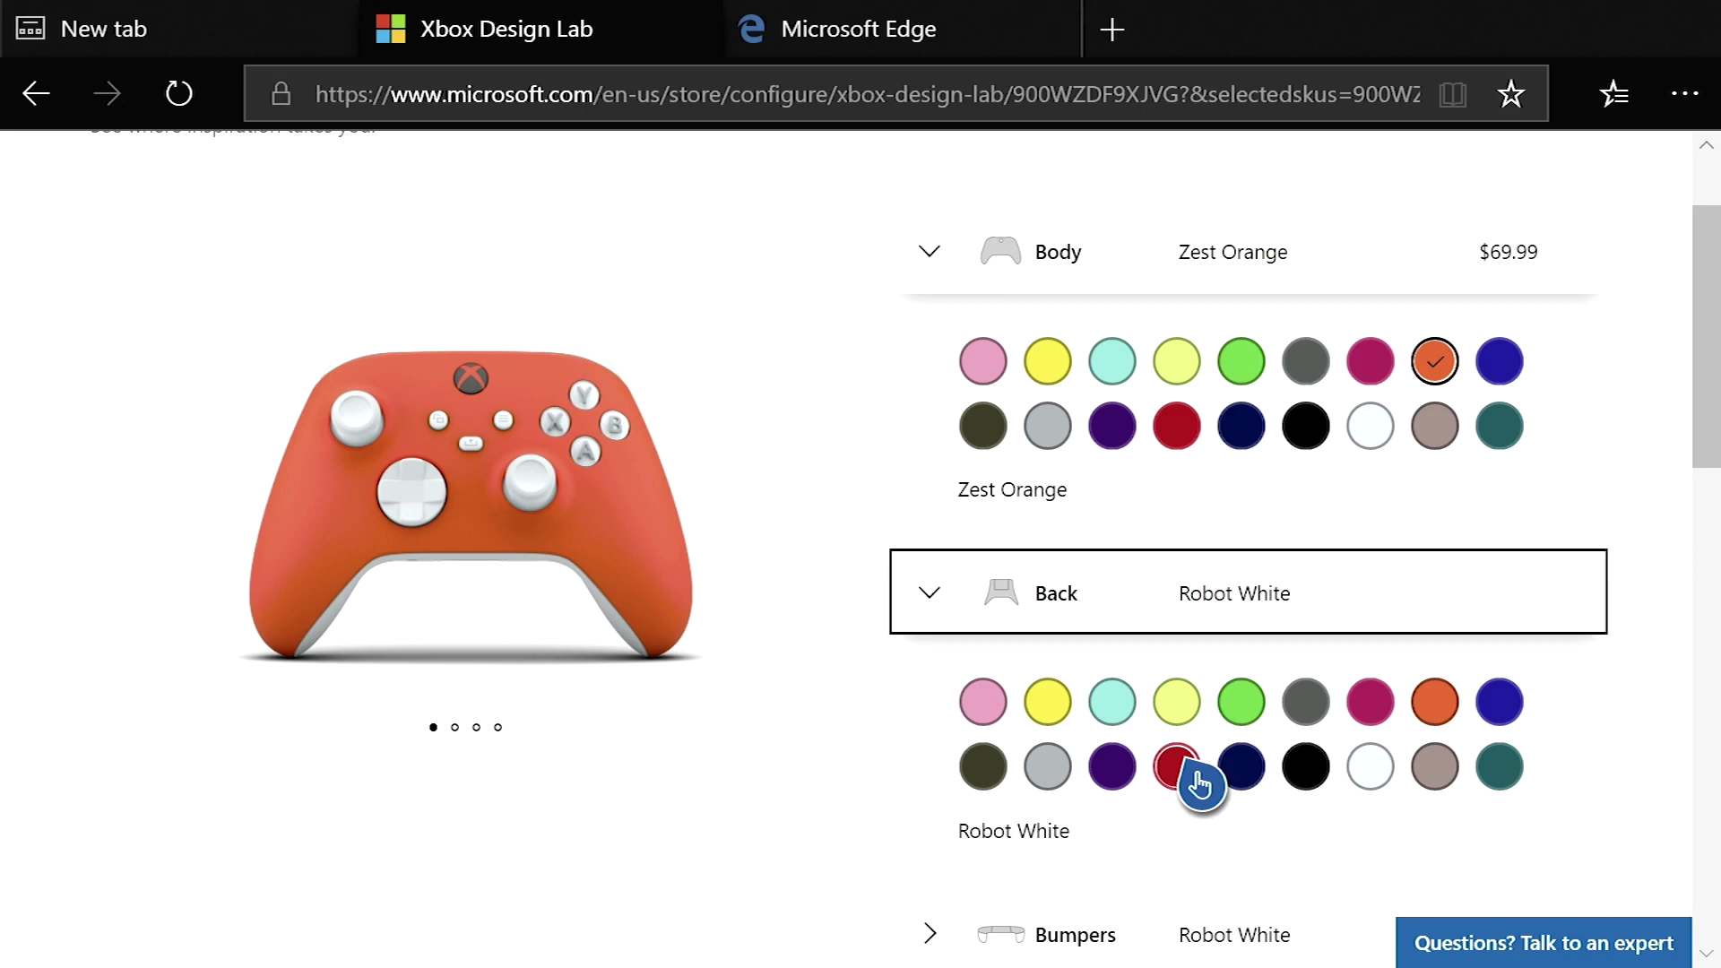
Make the back and D-pad Pulse Red, bumpers Lightning Yellow, and triggers Carbon Black
{"action": "left_click", "coordinate": [1196, 776]}
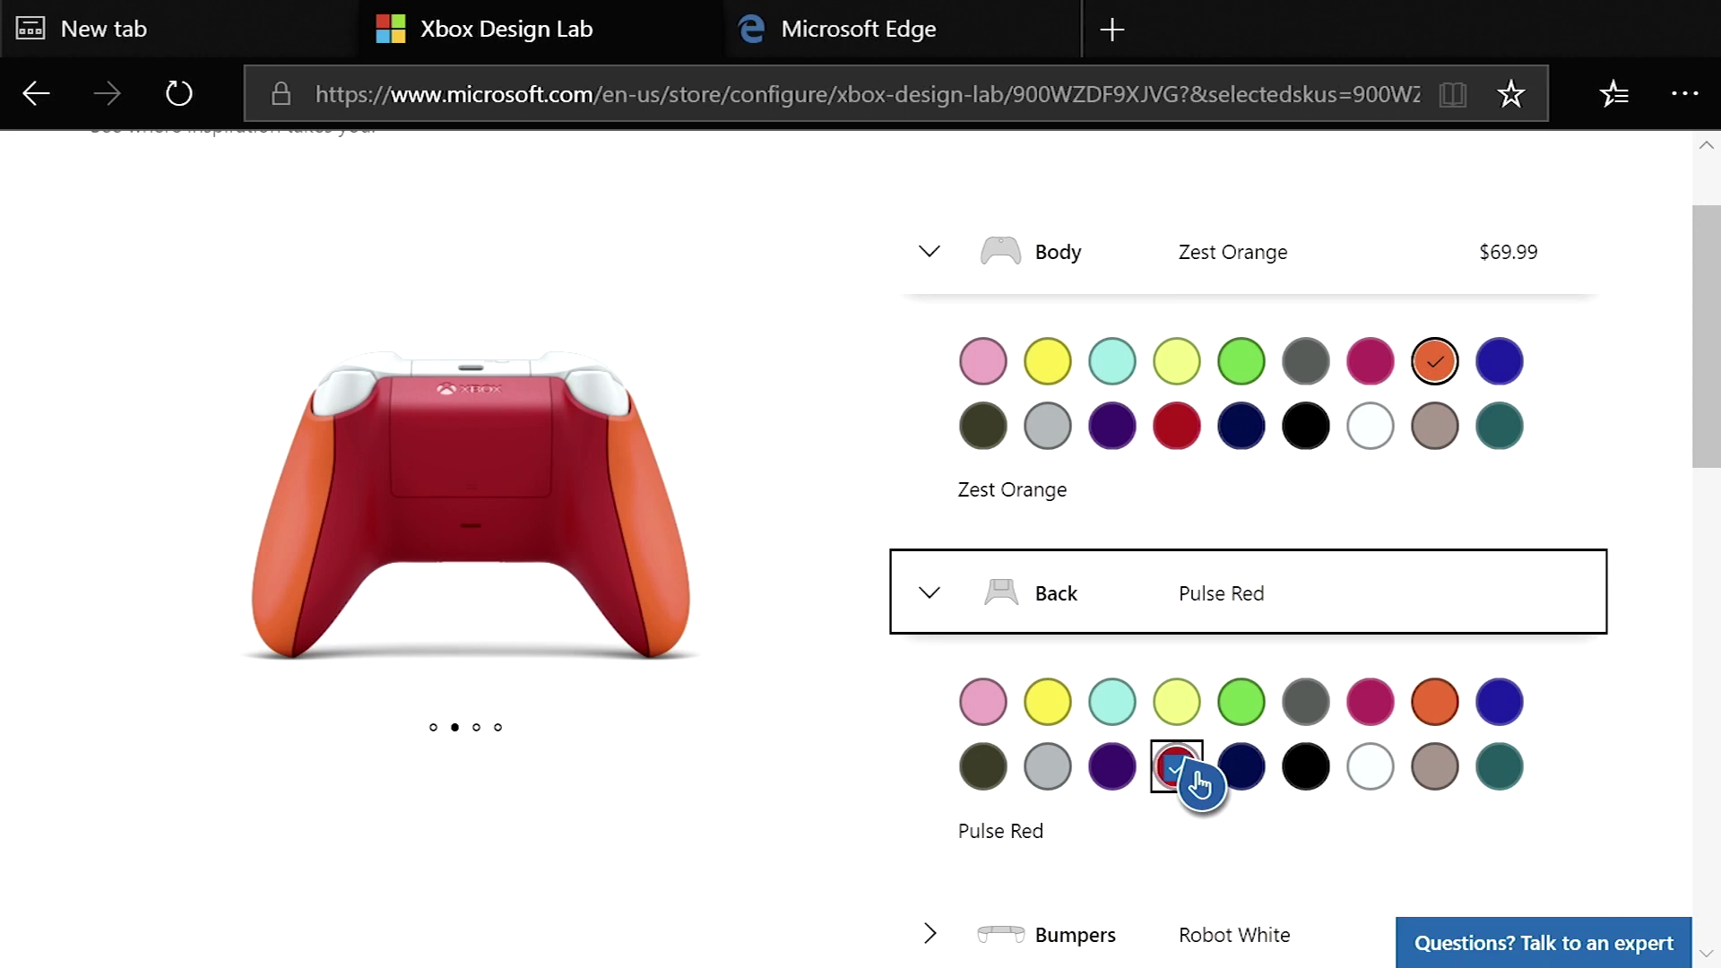
{"action": "left_click", "coordinate": [1051, 764]}
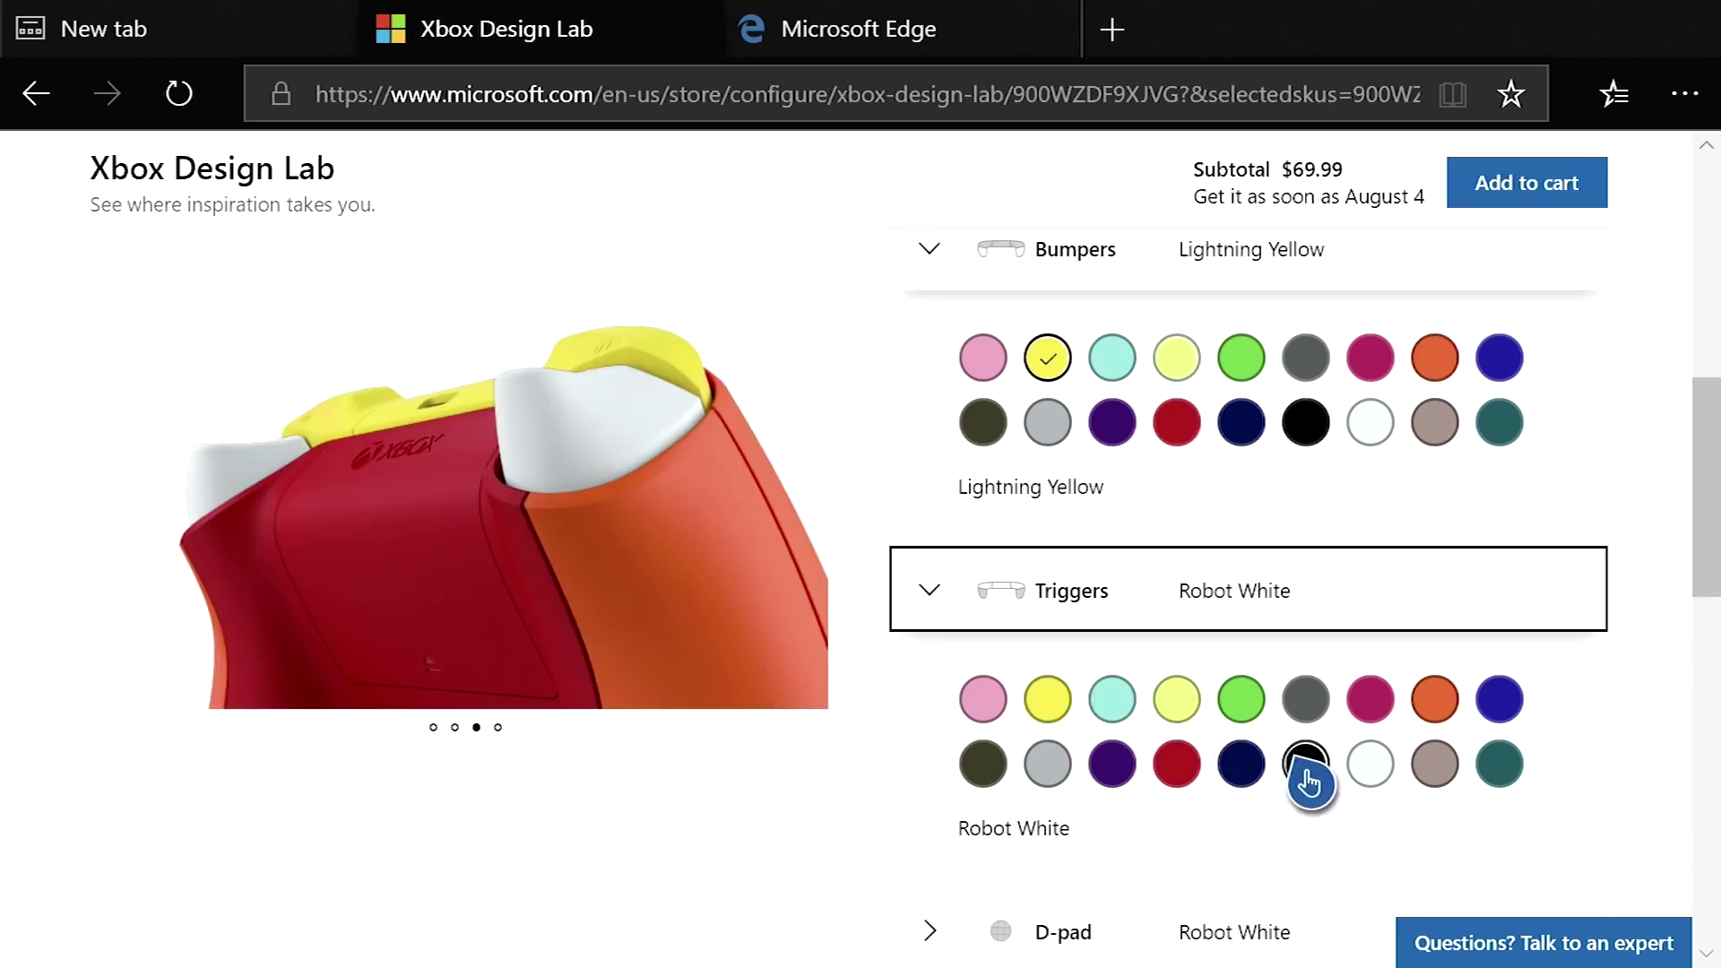
{"action": "left_click", "coordinate": [1305, 770]}
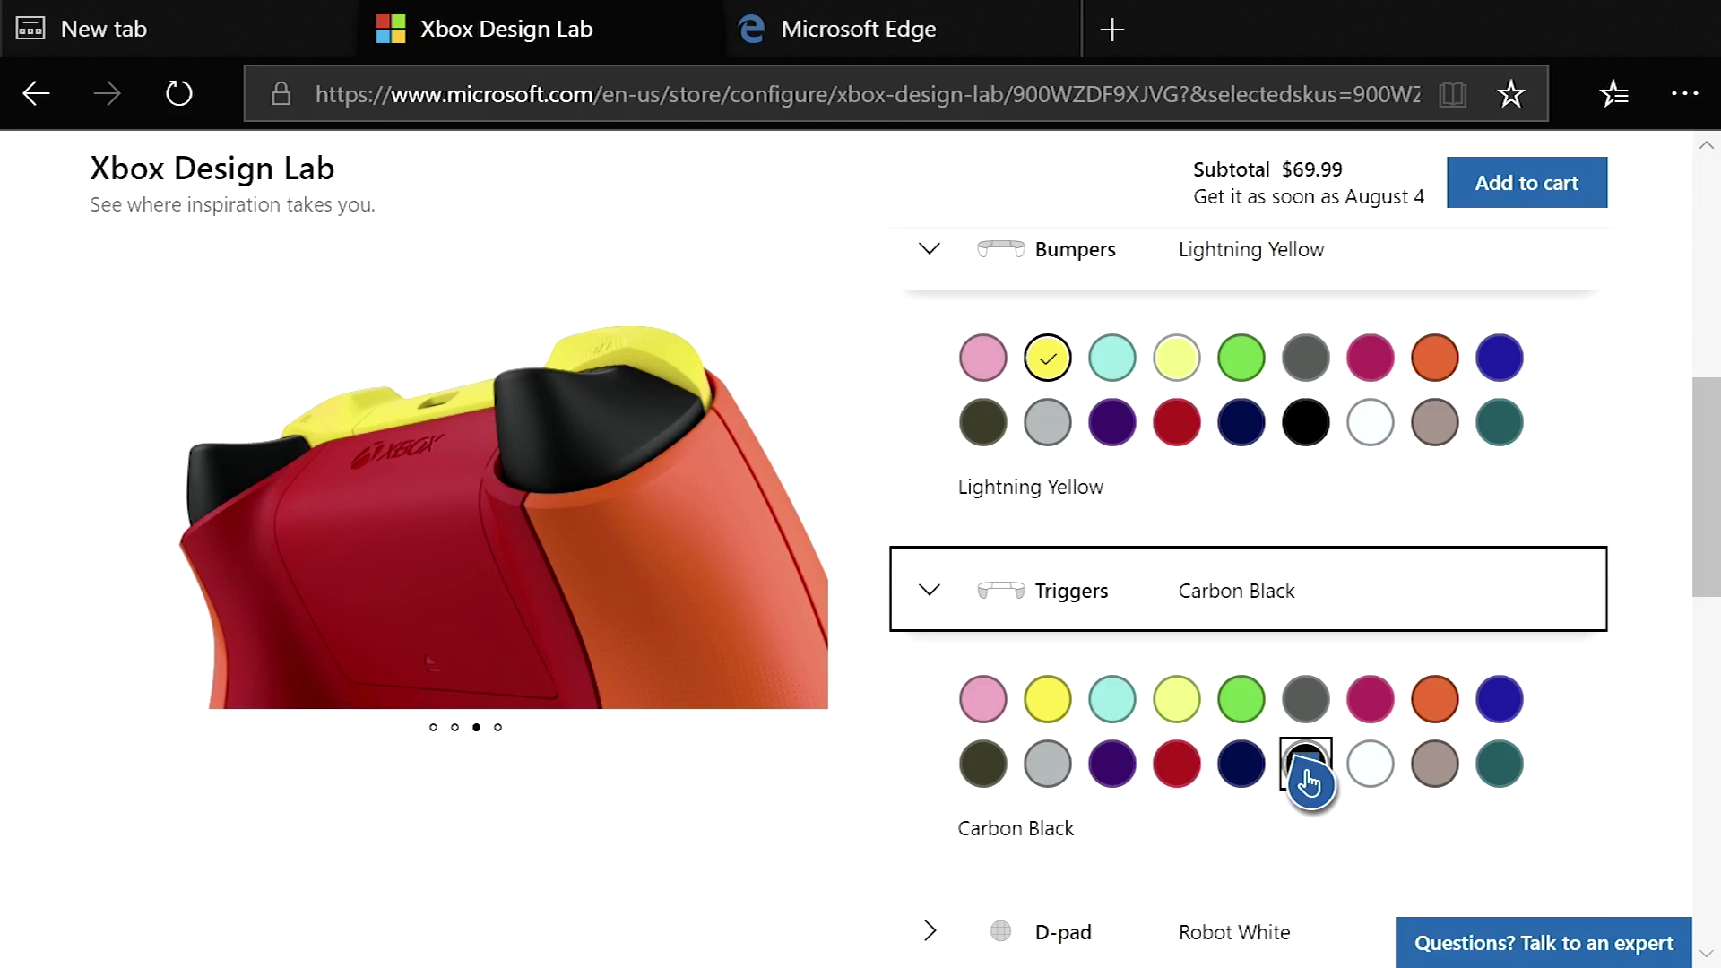
{"action": "left_click", "coordinate": [1183, 787]}
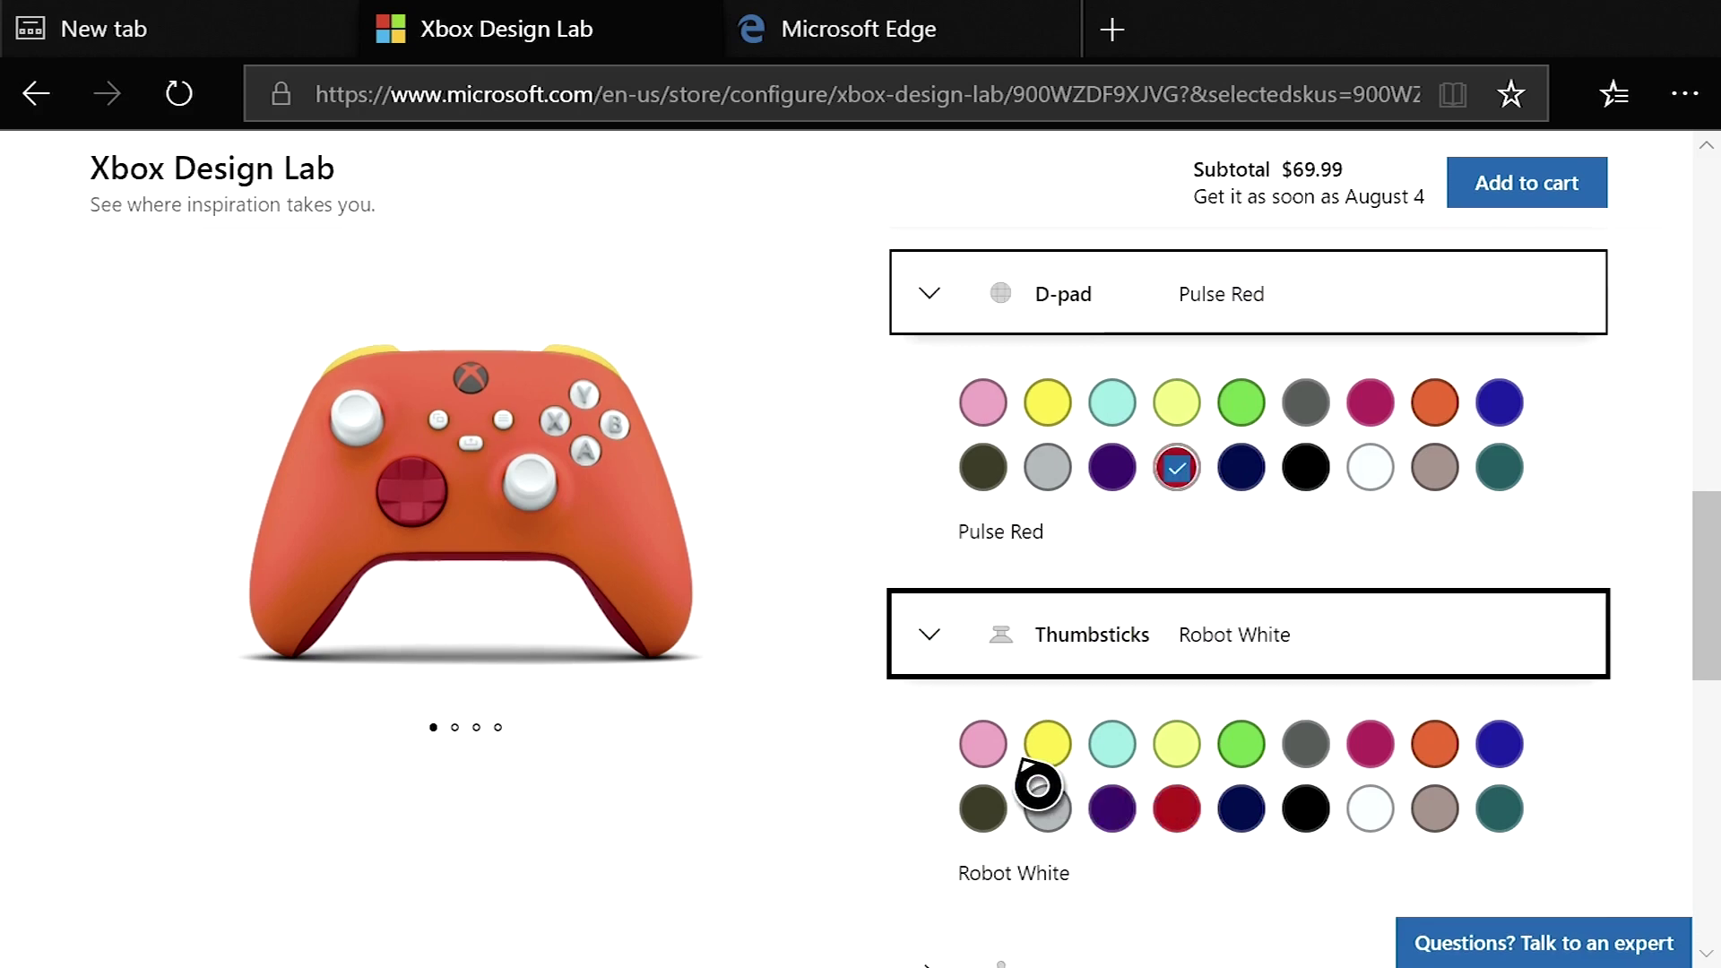
Set Lightning Yellow thumbsticks, Colors on Black ABXY, and Black on Grey View/Menu/Share
{"action": "left_click", "coordinate": [1050, 751]}
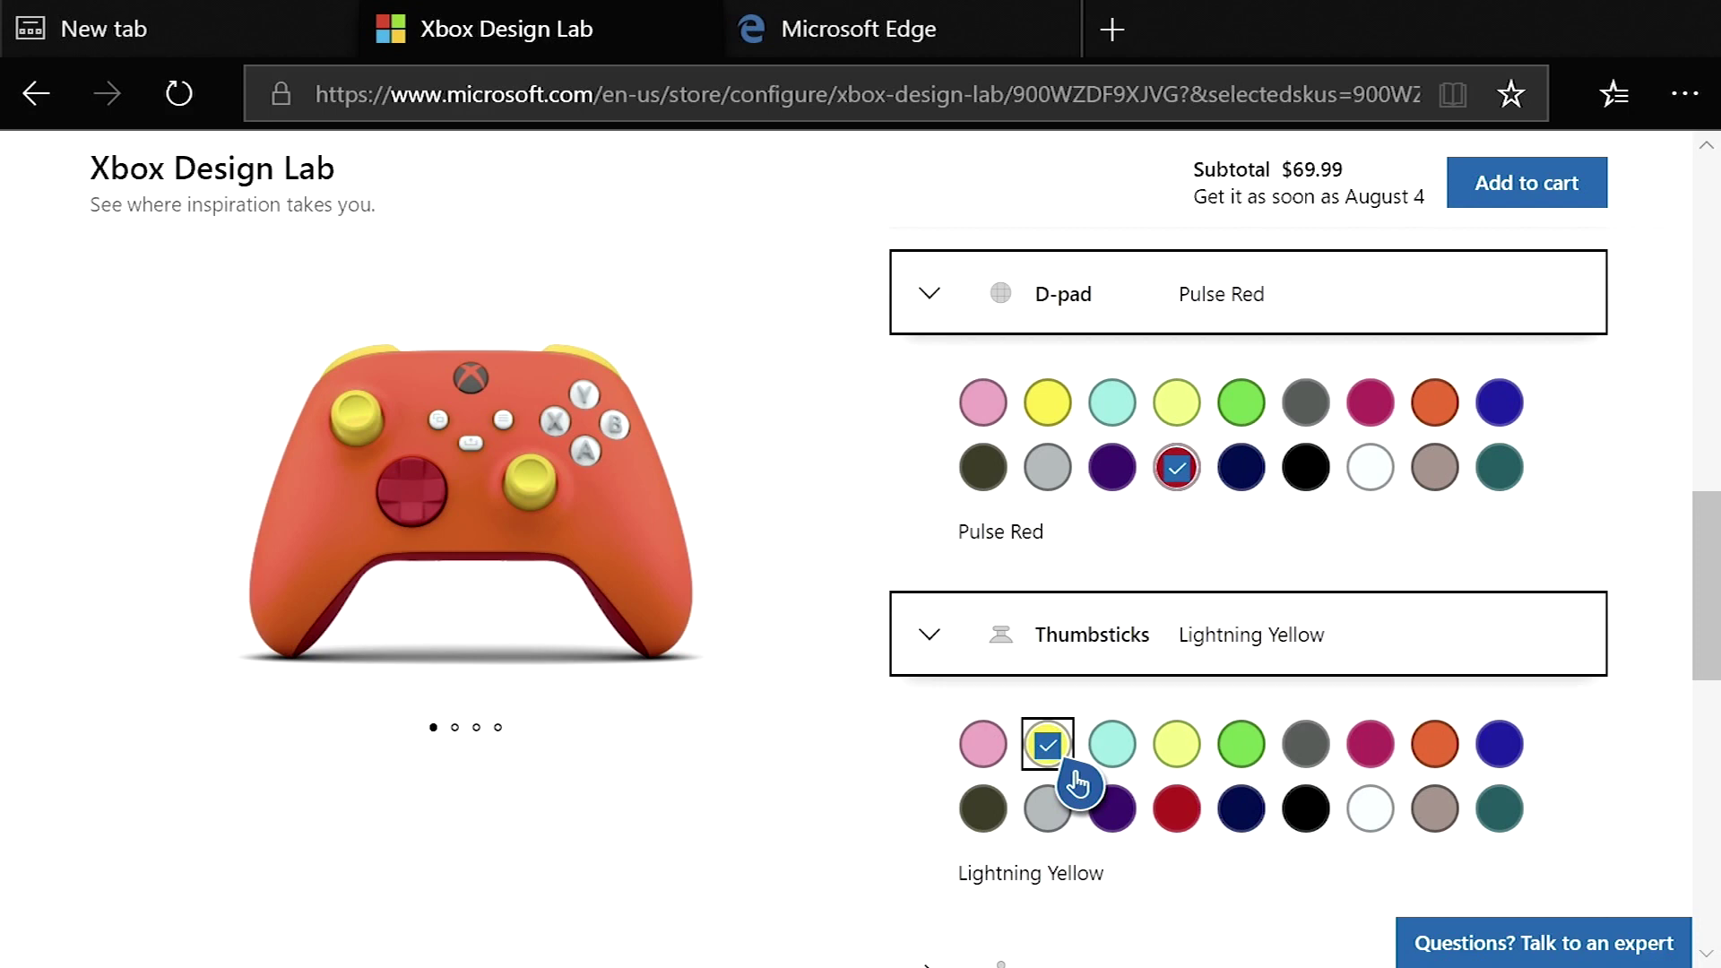
{"action": "left_click", "coordinate": [1201, 785]}
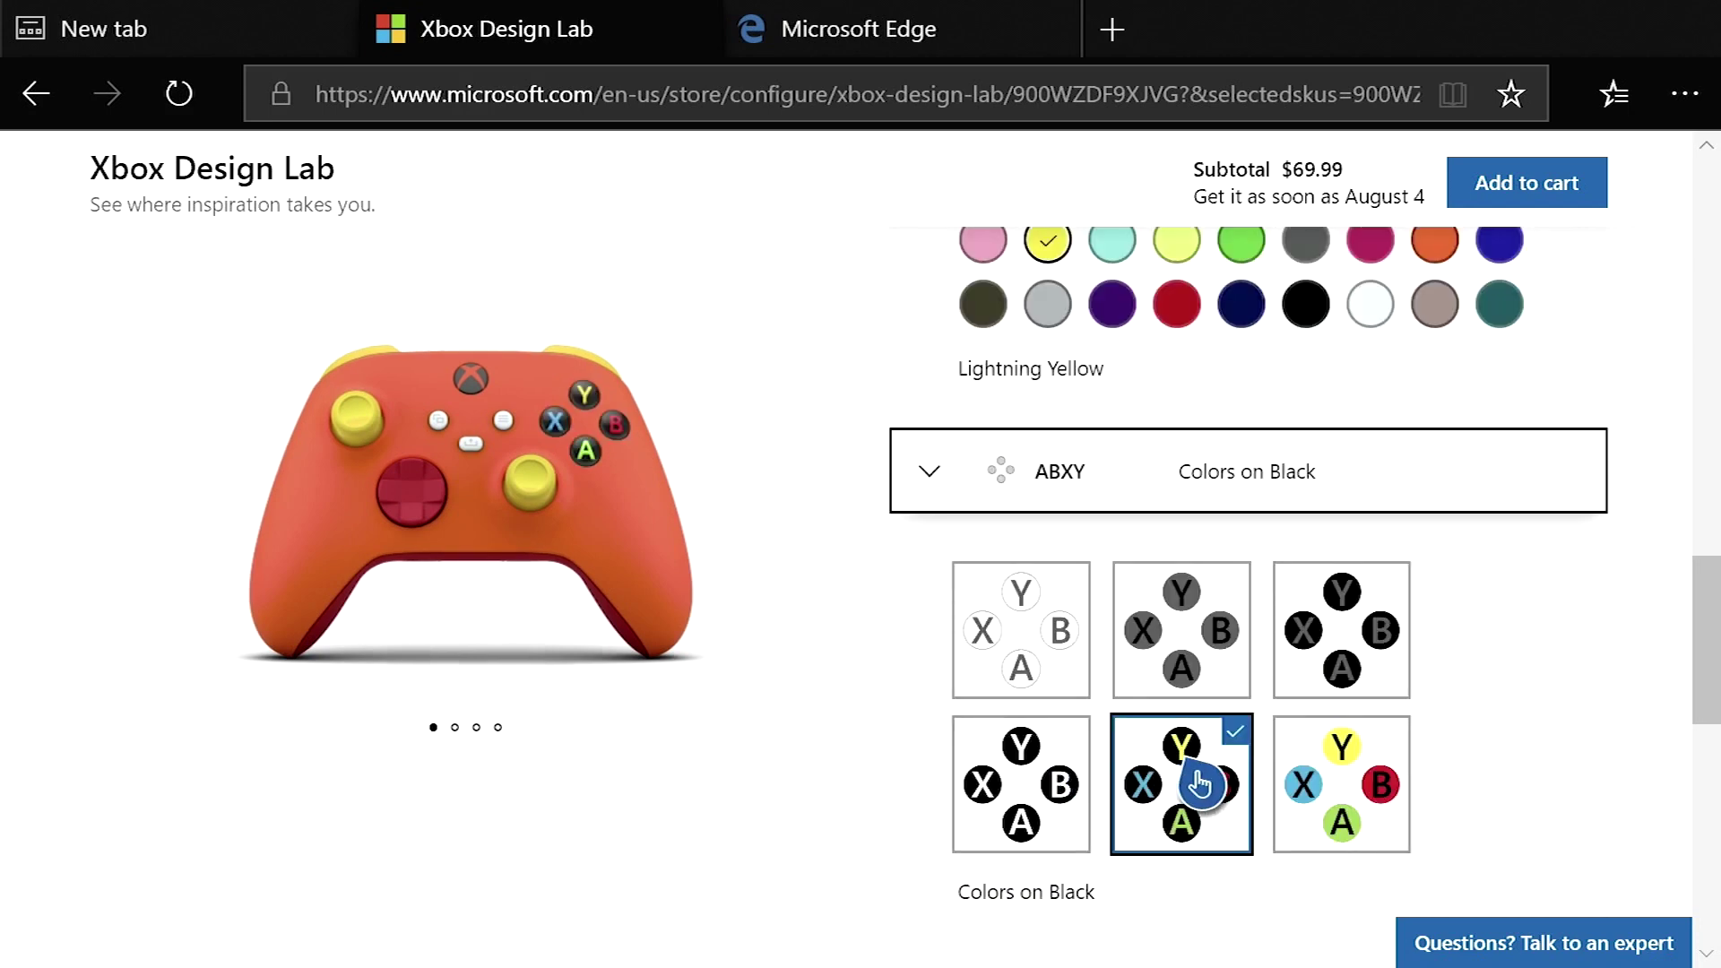
{"action": "left_click", "coordinate": [1186, 785]}
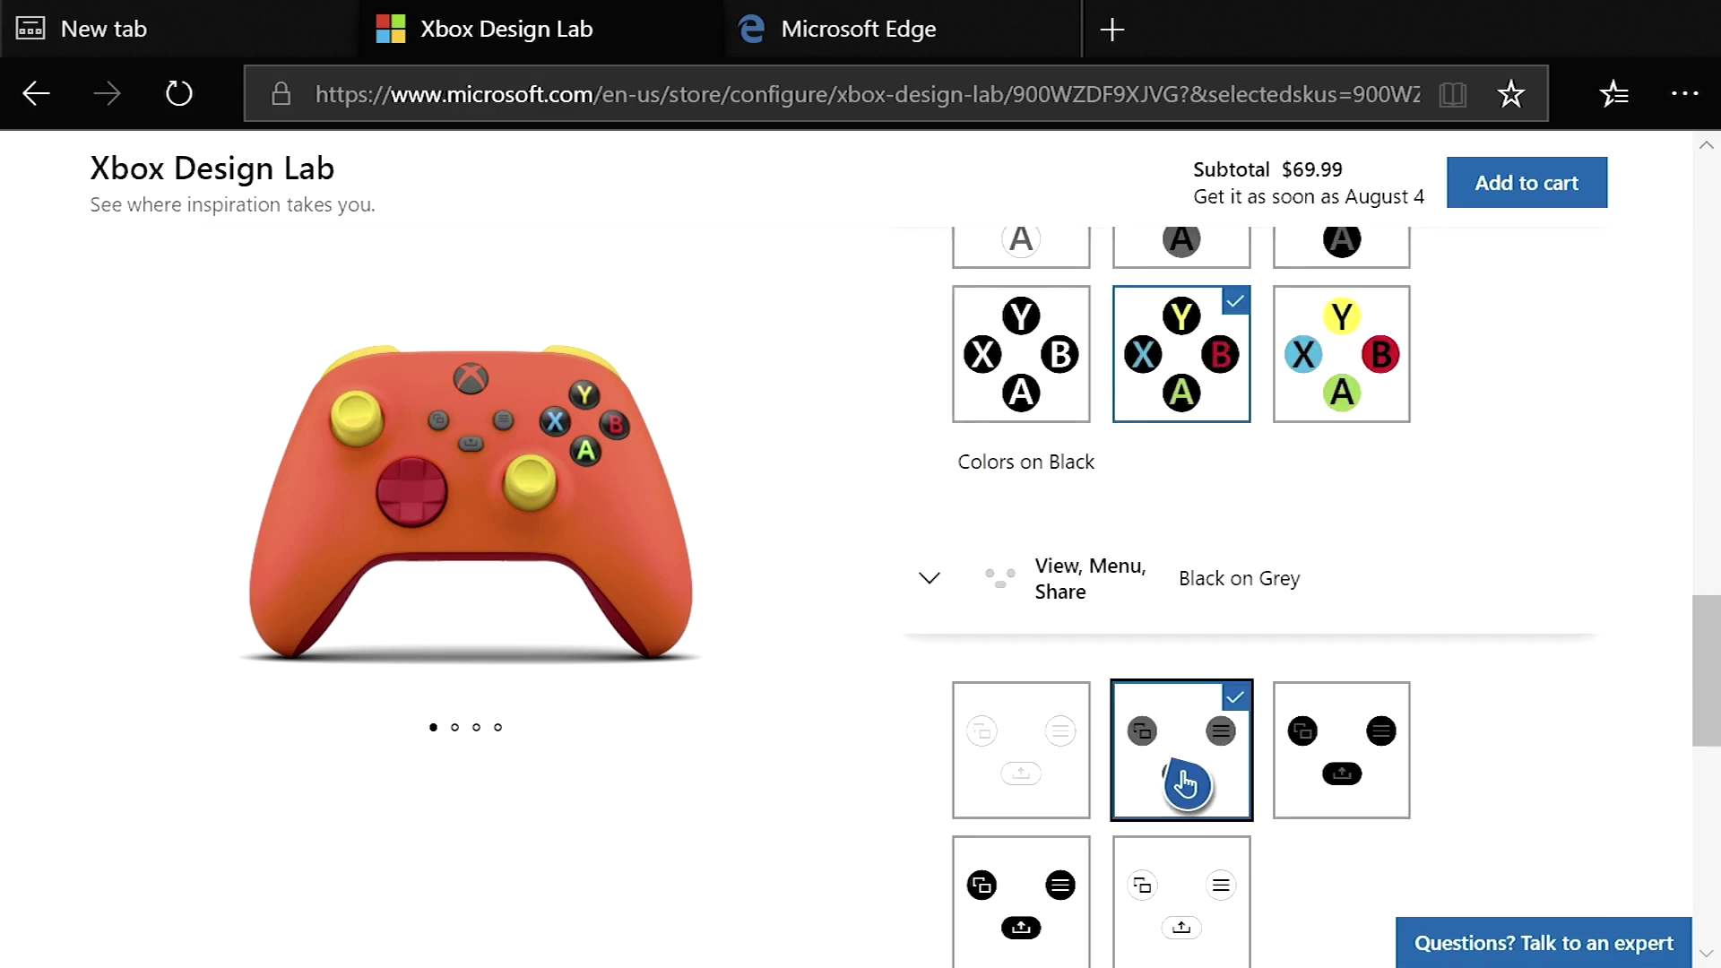
Engrave DRAGON BALL Z, then view the back, top close-up, side, and front again
{"action": "left_click", "coordinate": [980, 741]}
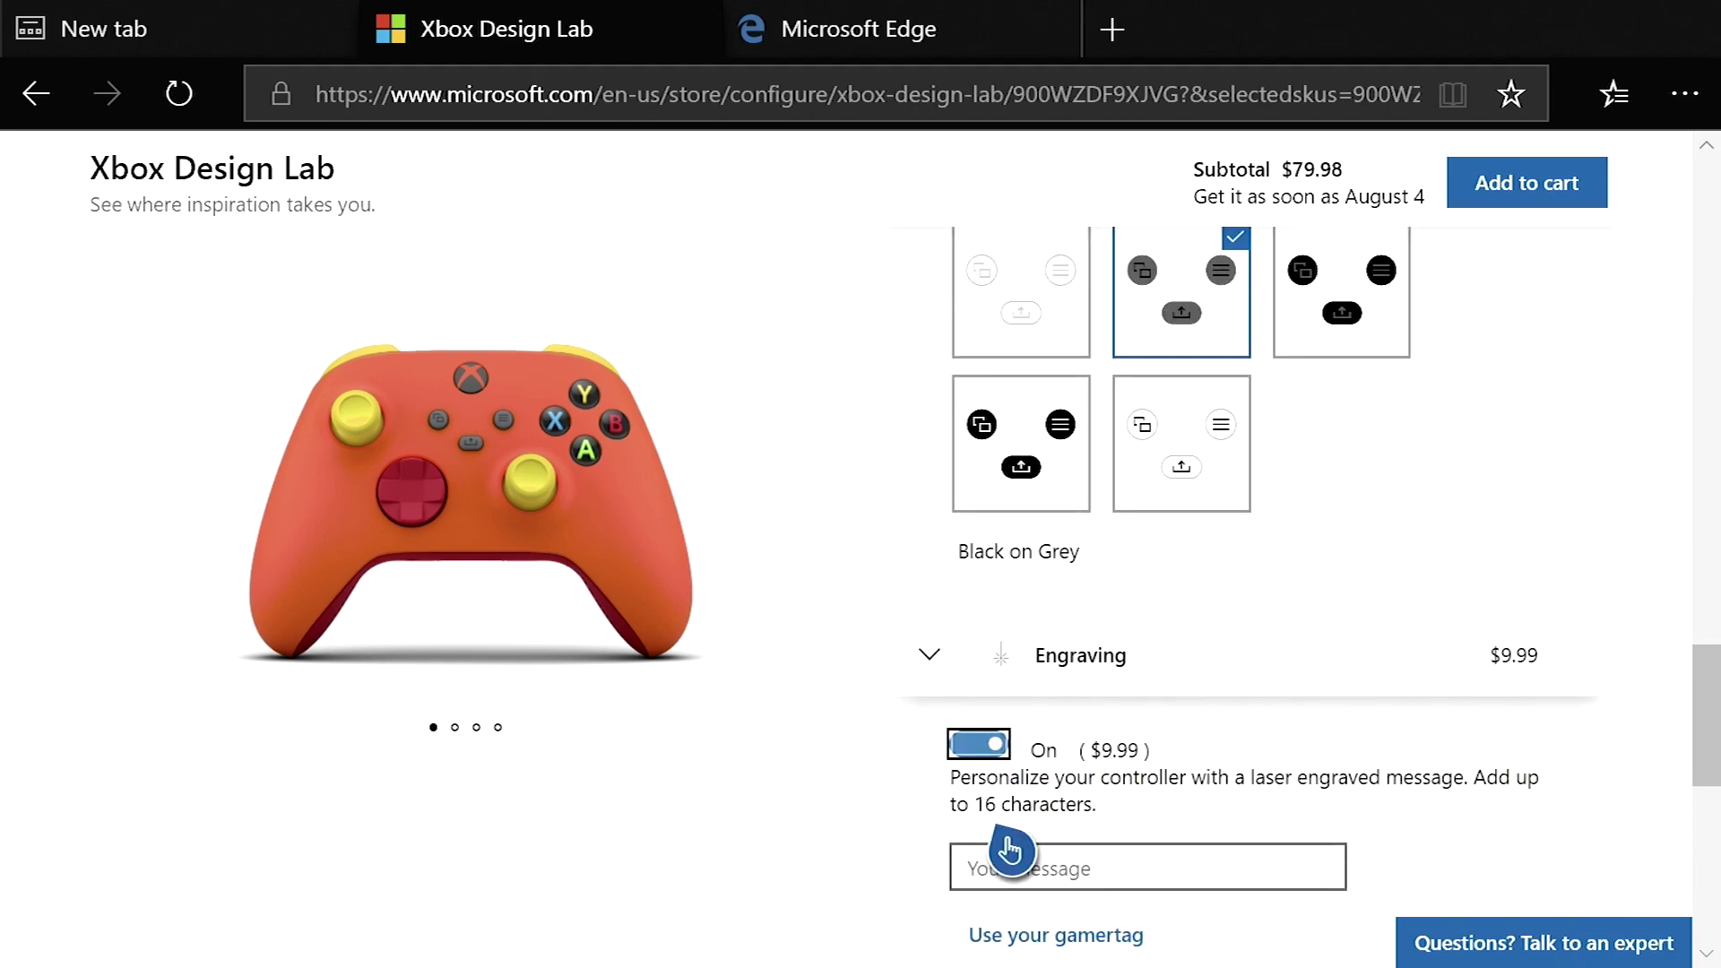
{"action": "left_click", "coordinate": [968, 869]}
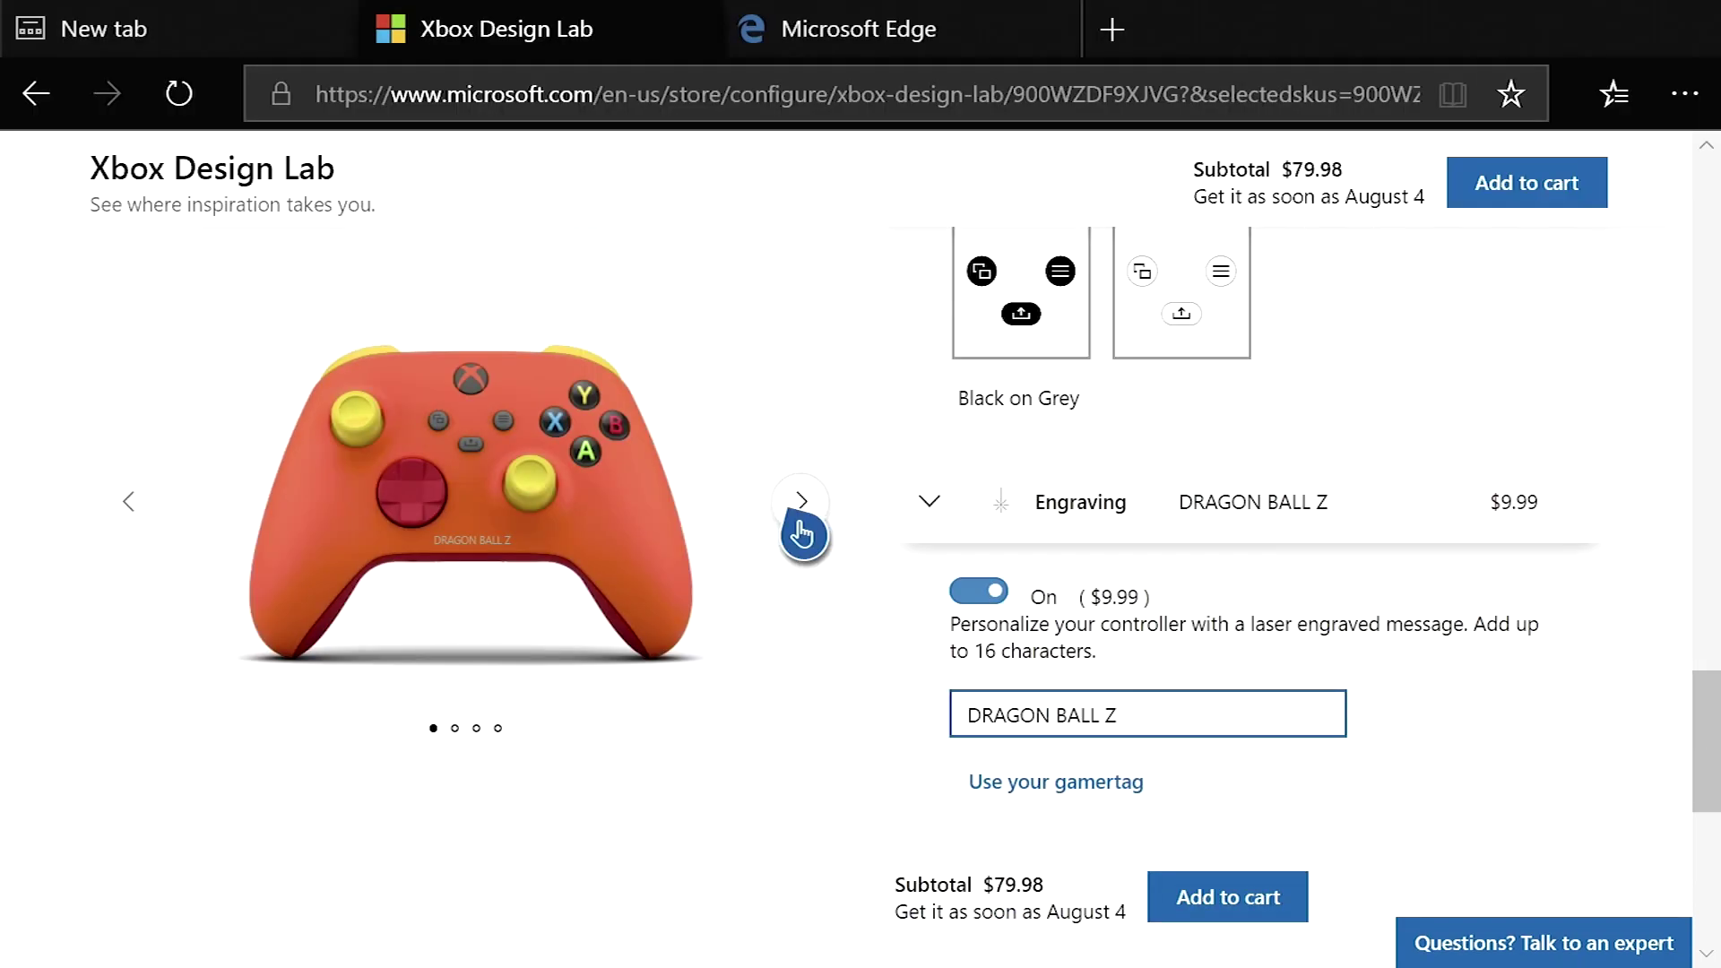
{"action": "left_click", "coordinate": [787, 516]}
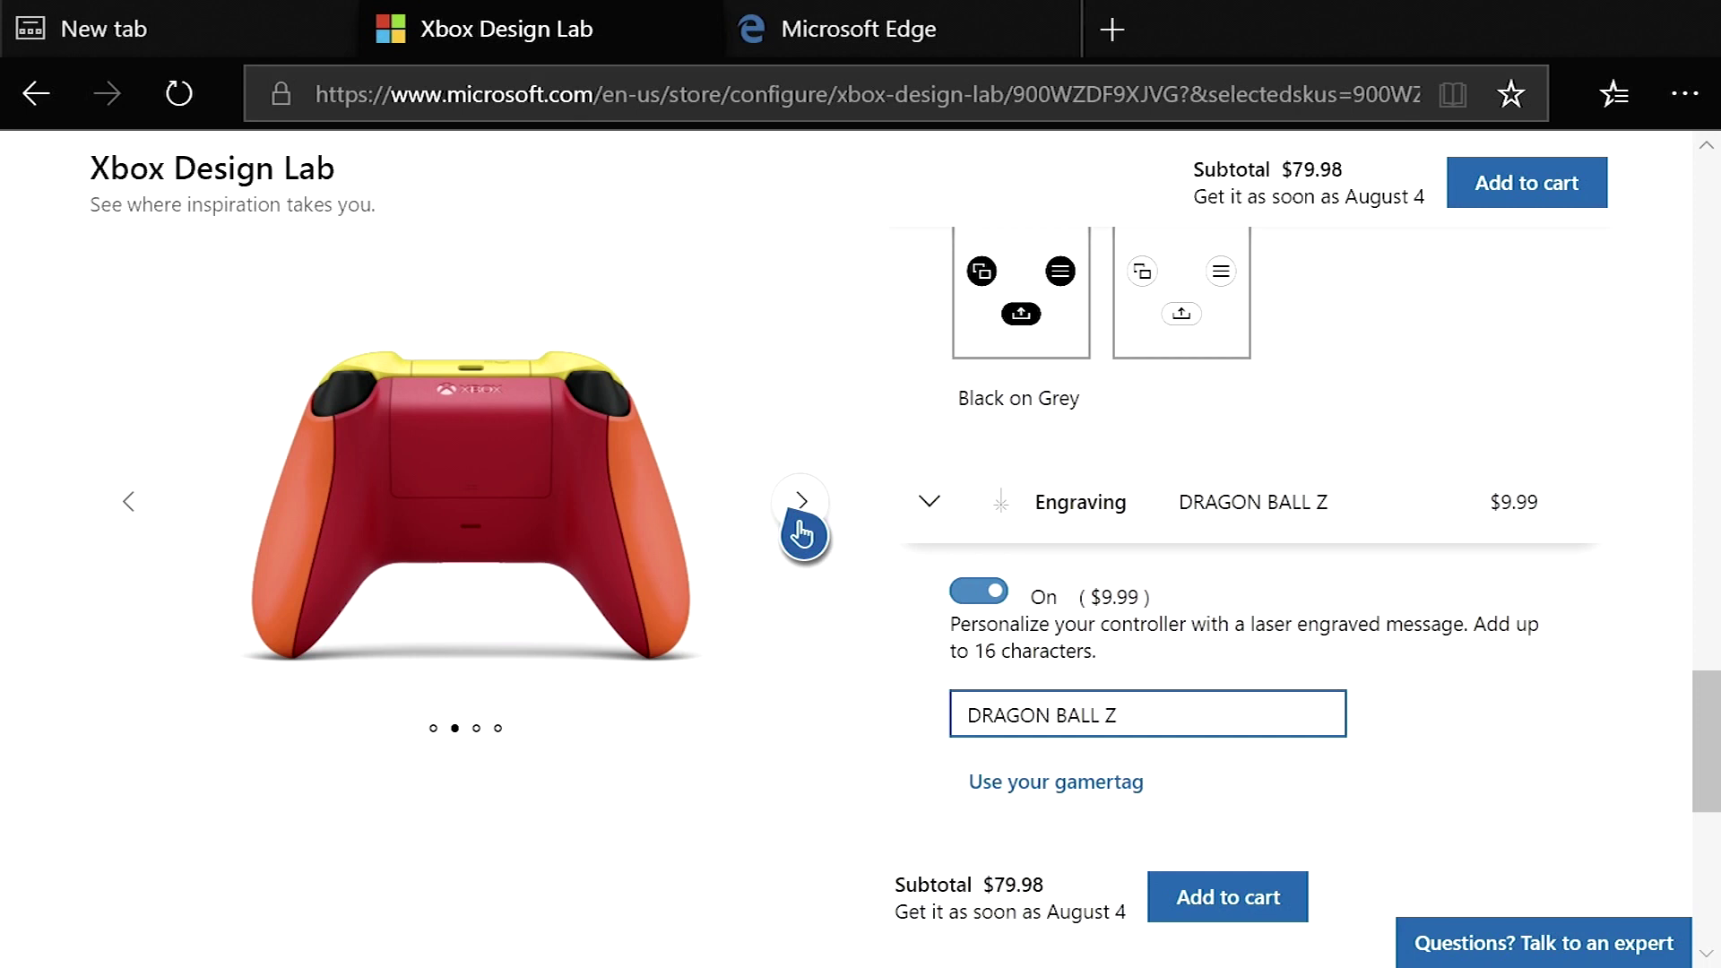
{"action": "left_click", "coordinate": [803, 532]}
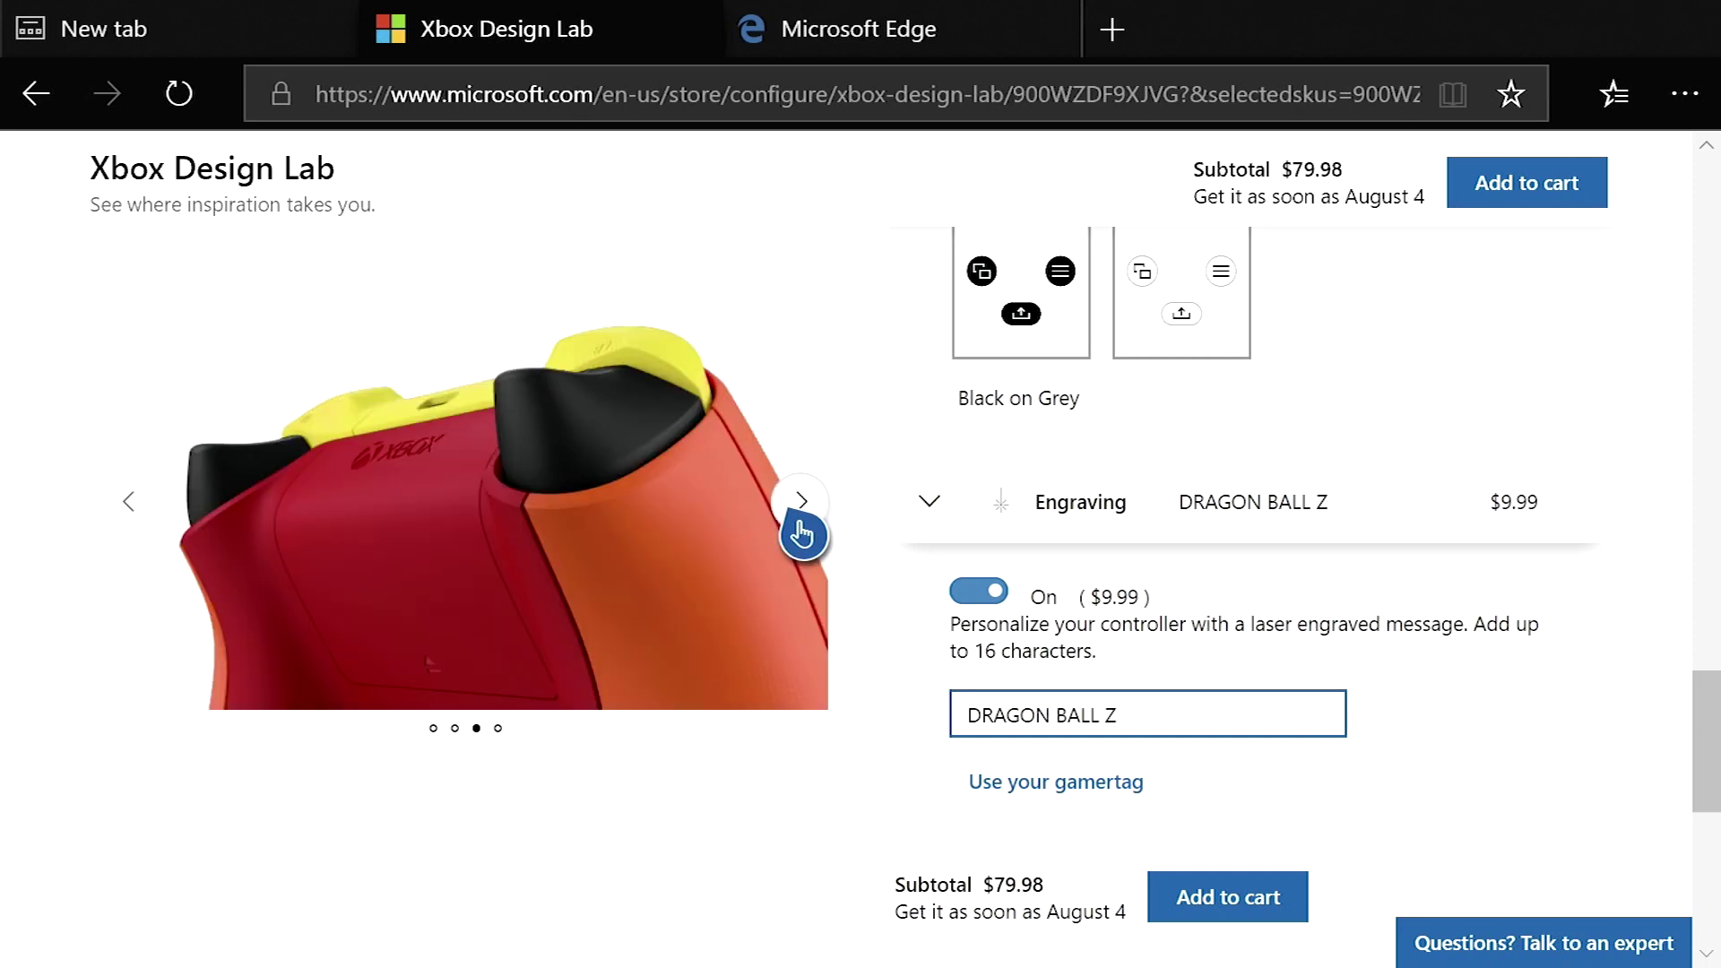
{"action": "left_click", "coordinate": [802, 532]}
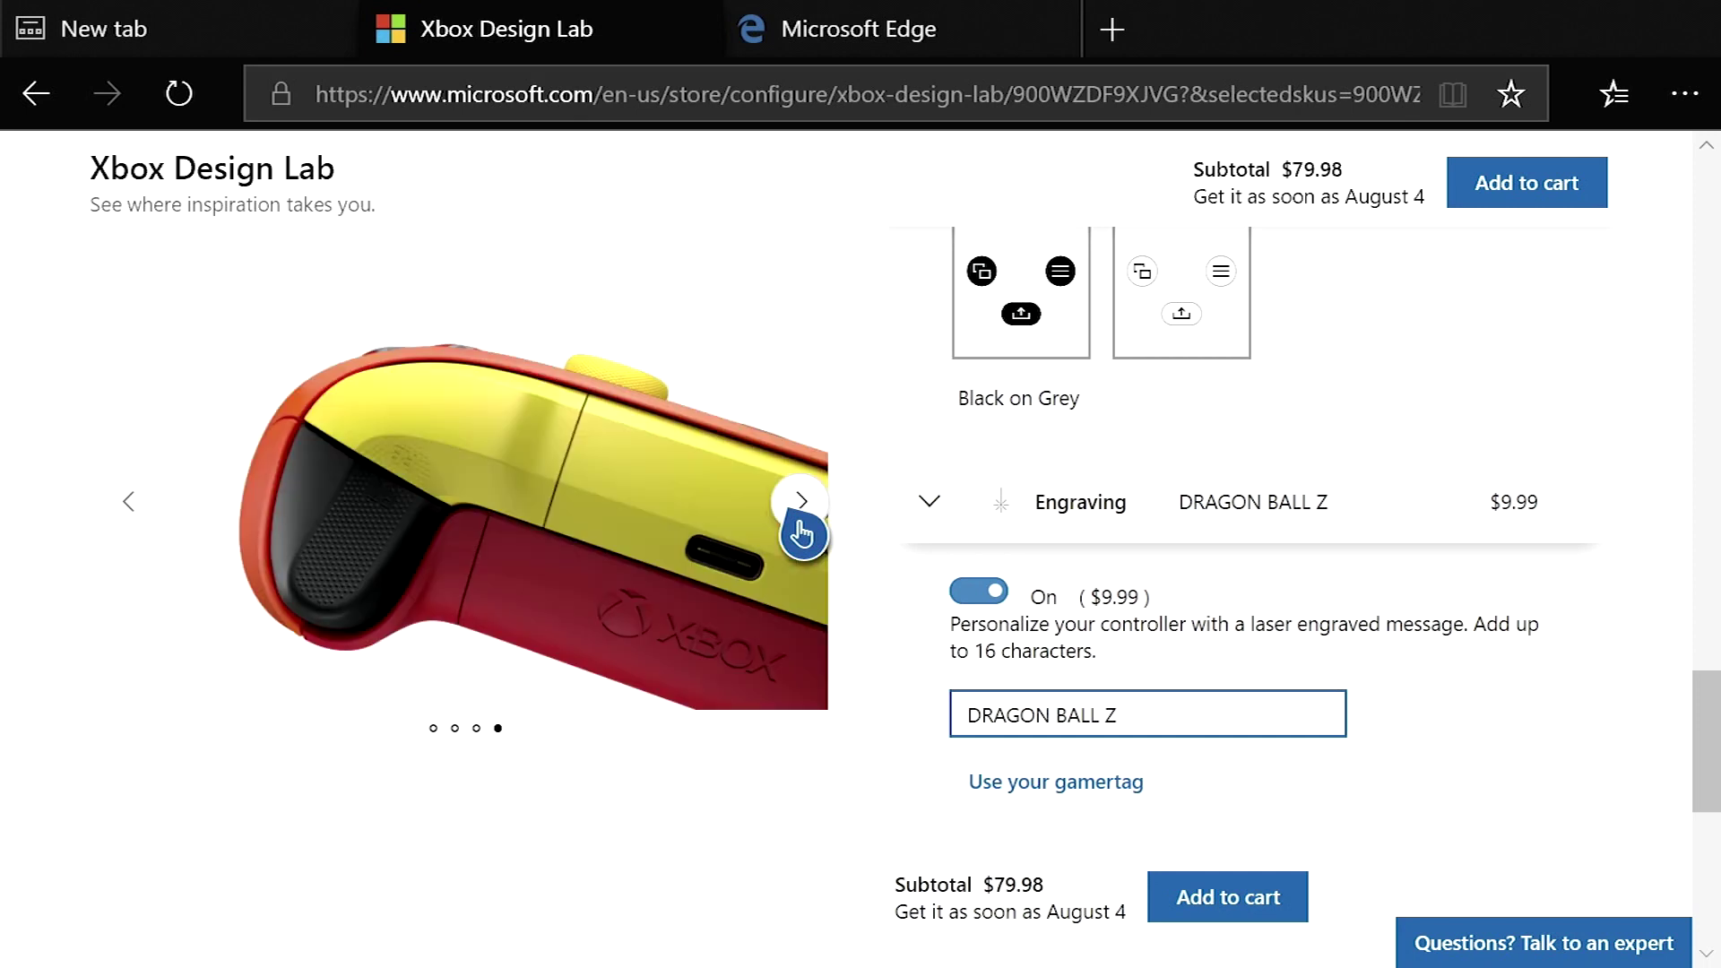
{"action": "left_click", "coordinate": [802, 533]}
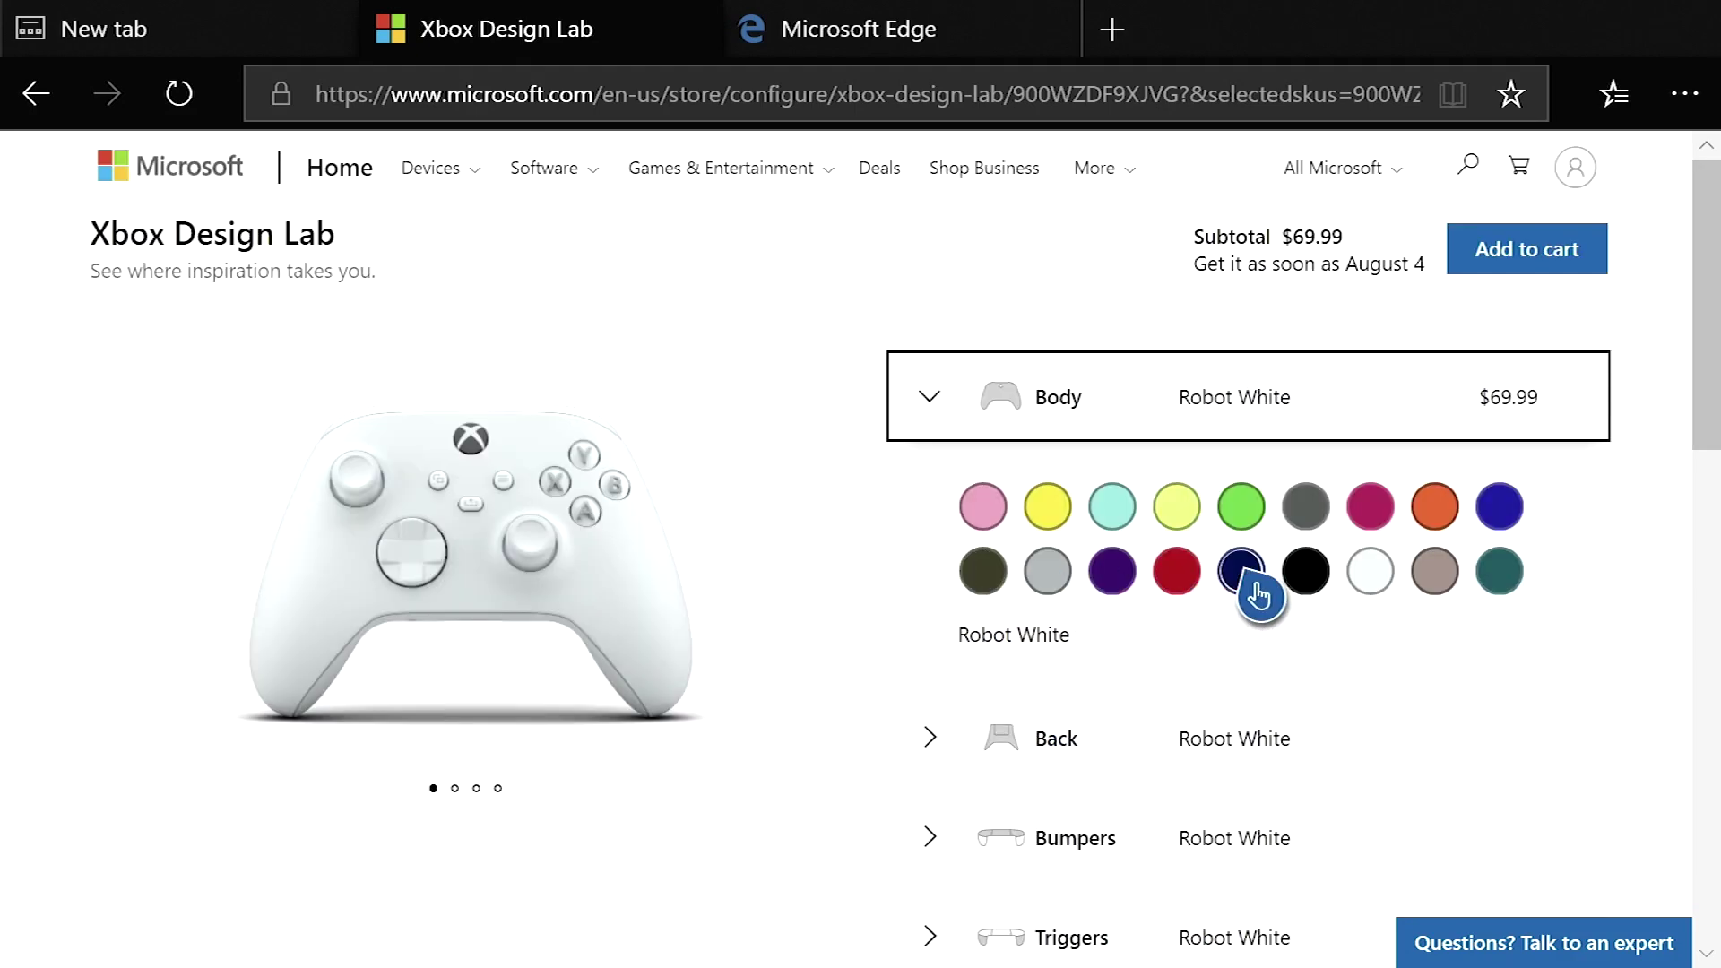
Give the controller a Midnight Blue body, Carbon Black back and bumpers, and Ash Grey triggers
{"action": "left_click", "coordinate": [1246, 574]}
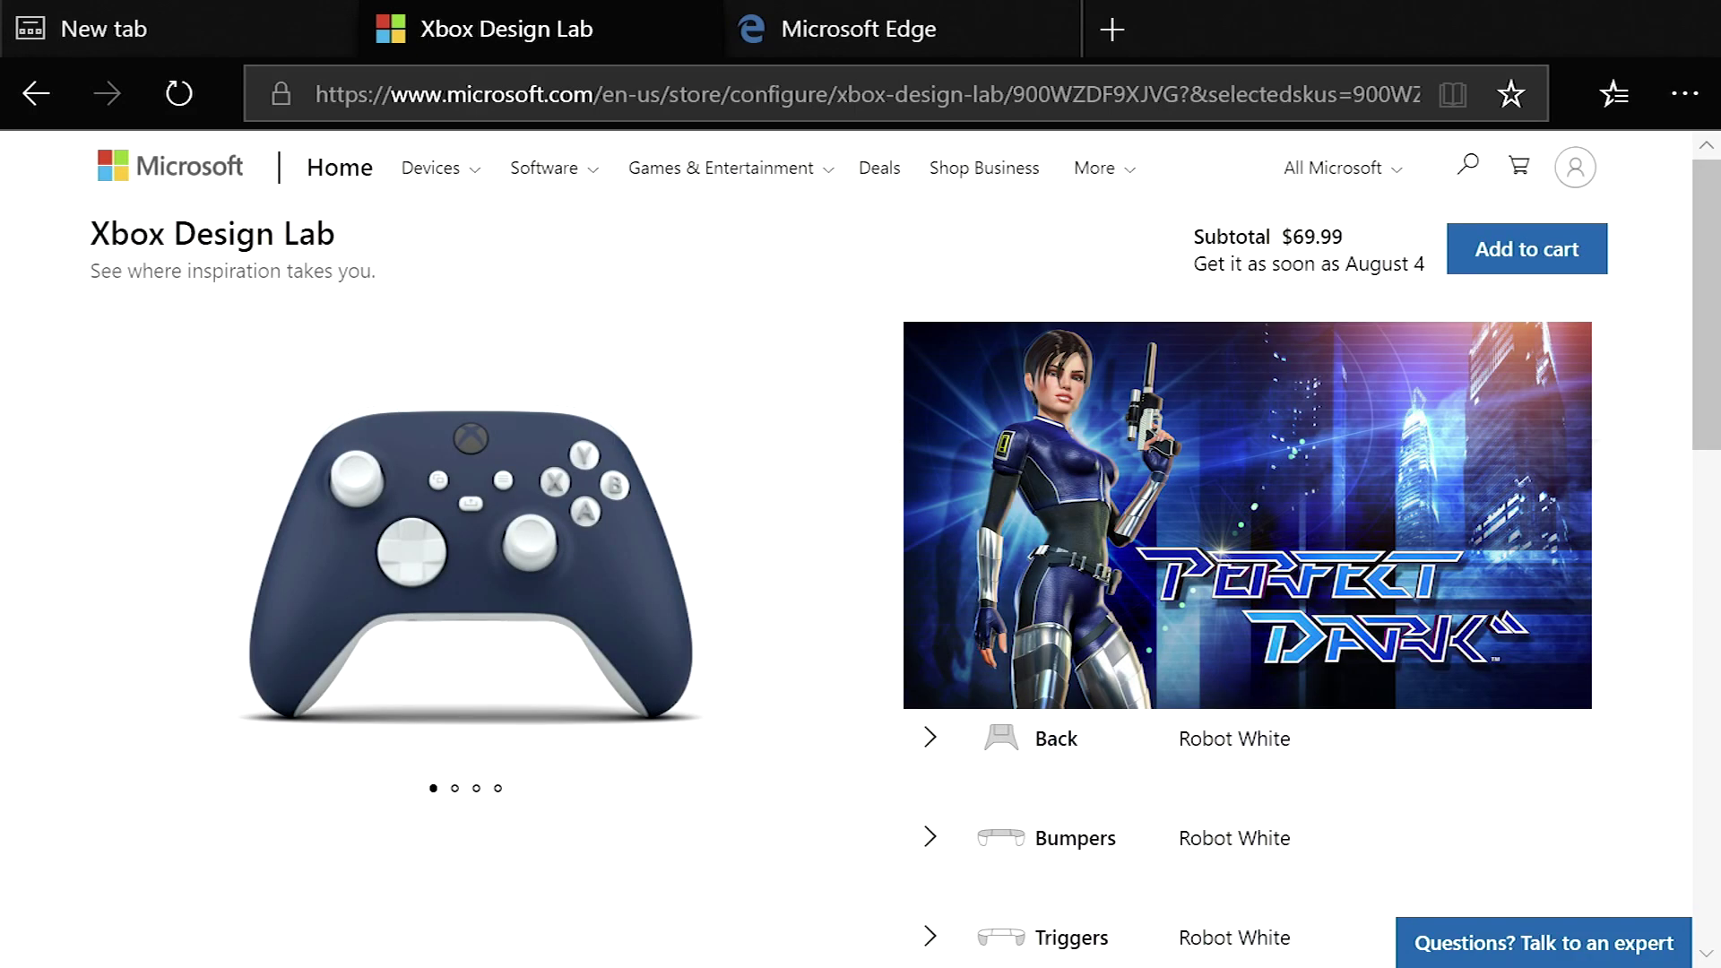
{"action": "left_click", "coordinate": [1056, 738]}
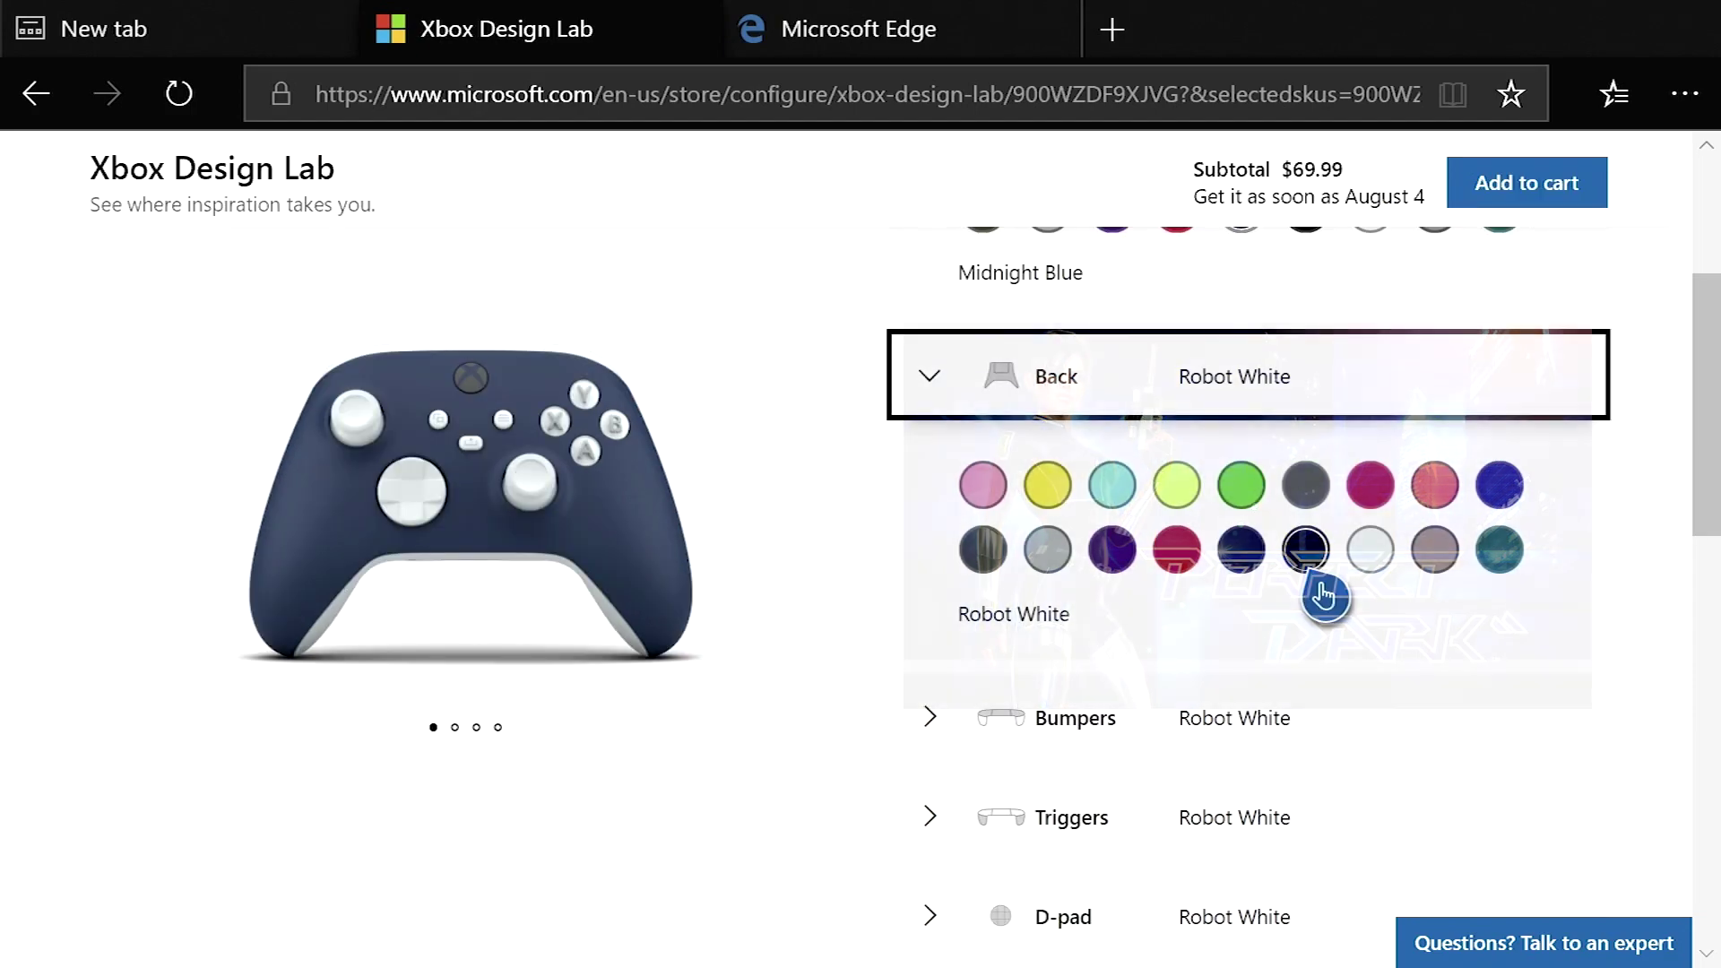
{"action": "left_click", "coordinate": [1306, 550]}
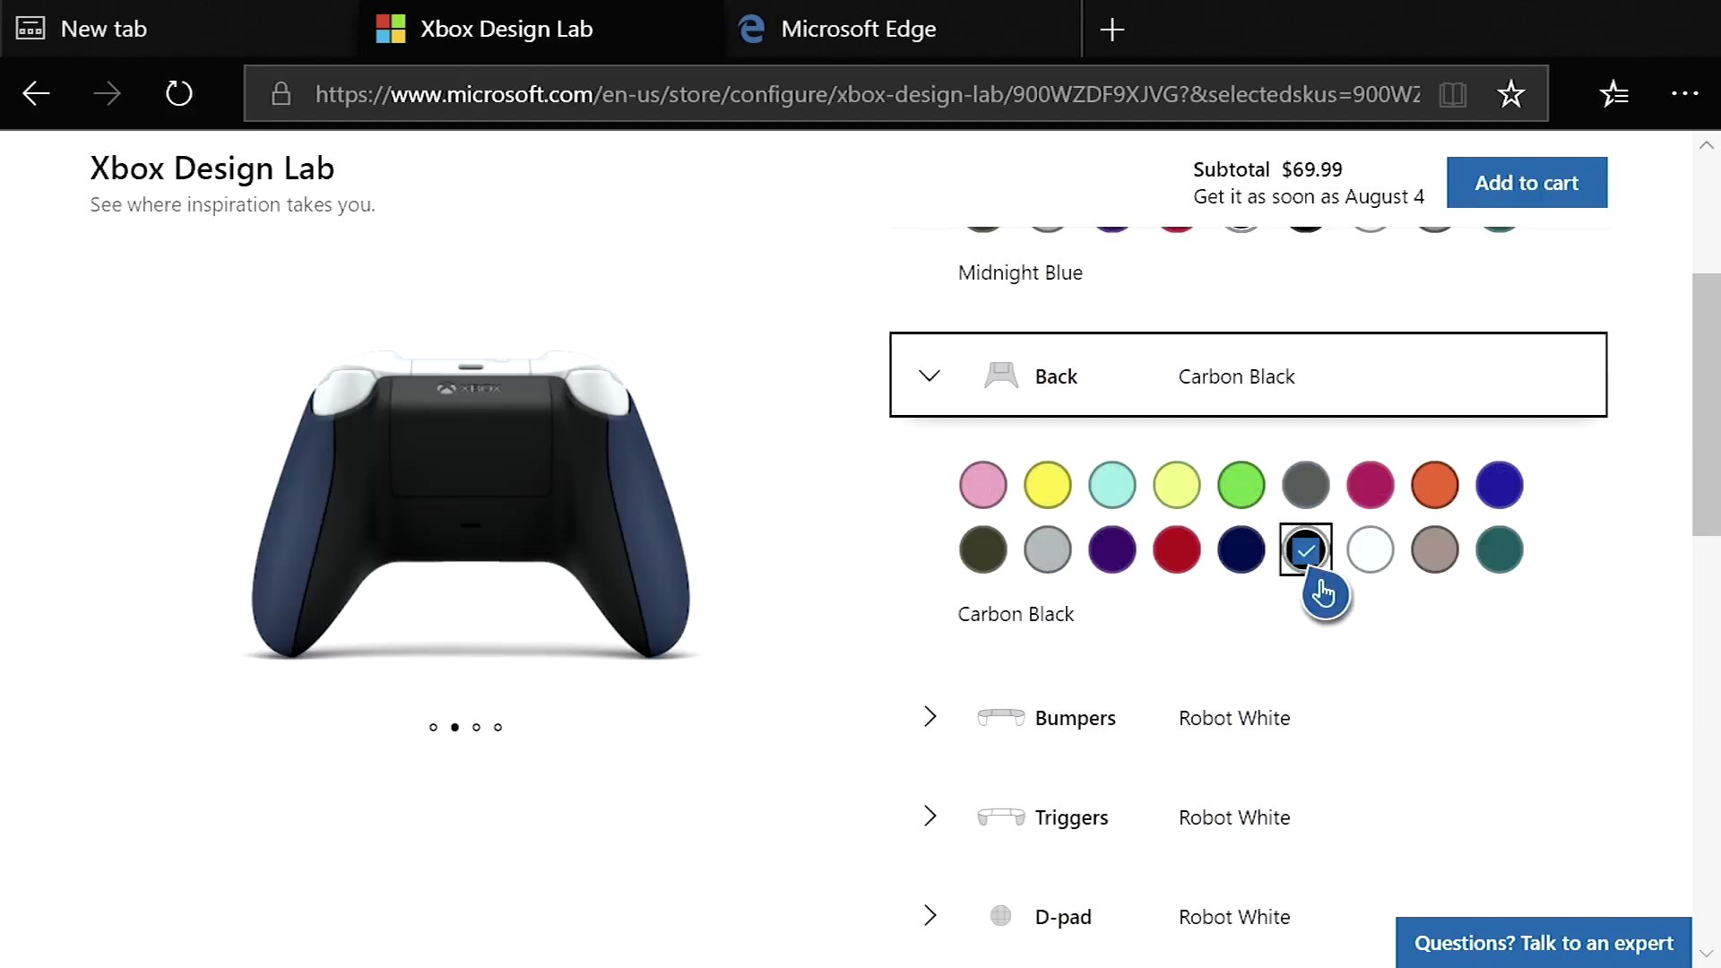
{"action": "left_click", "coordinate": [1300, 719]}
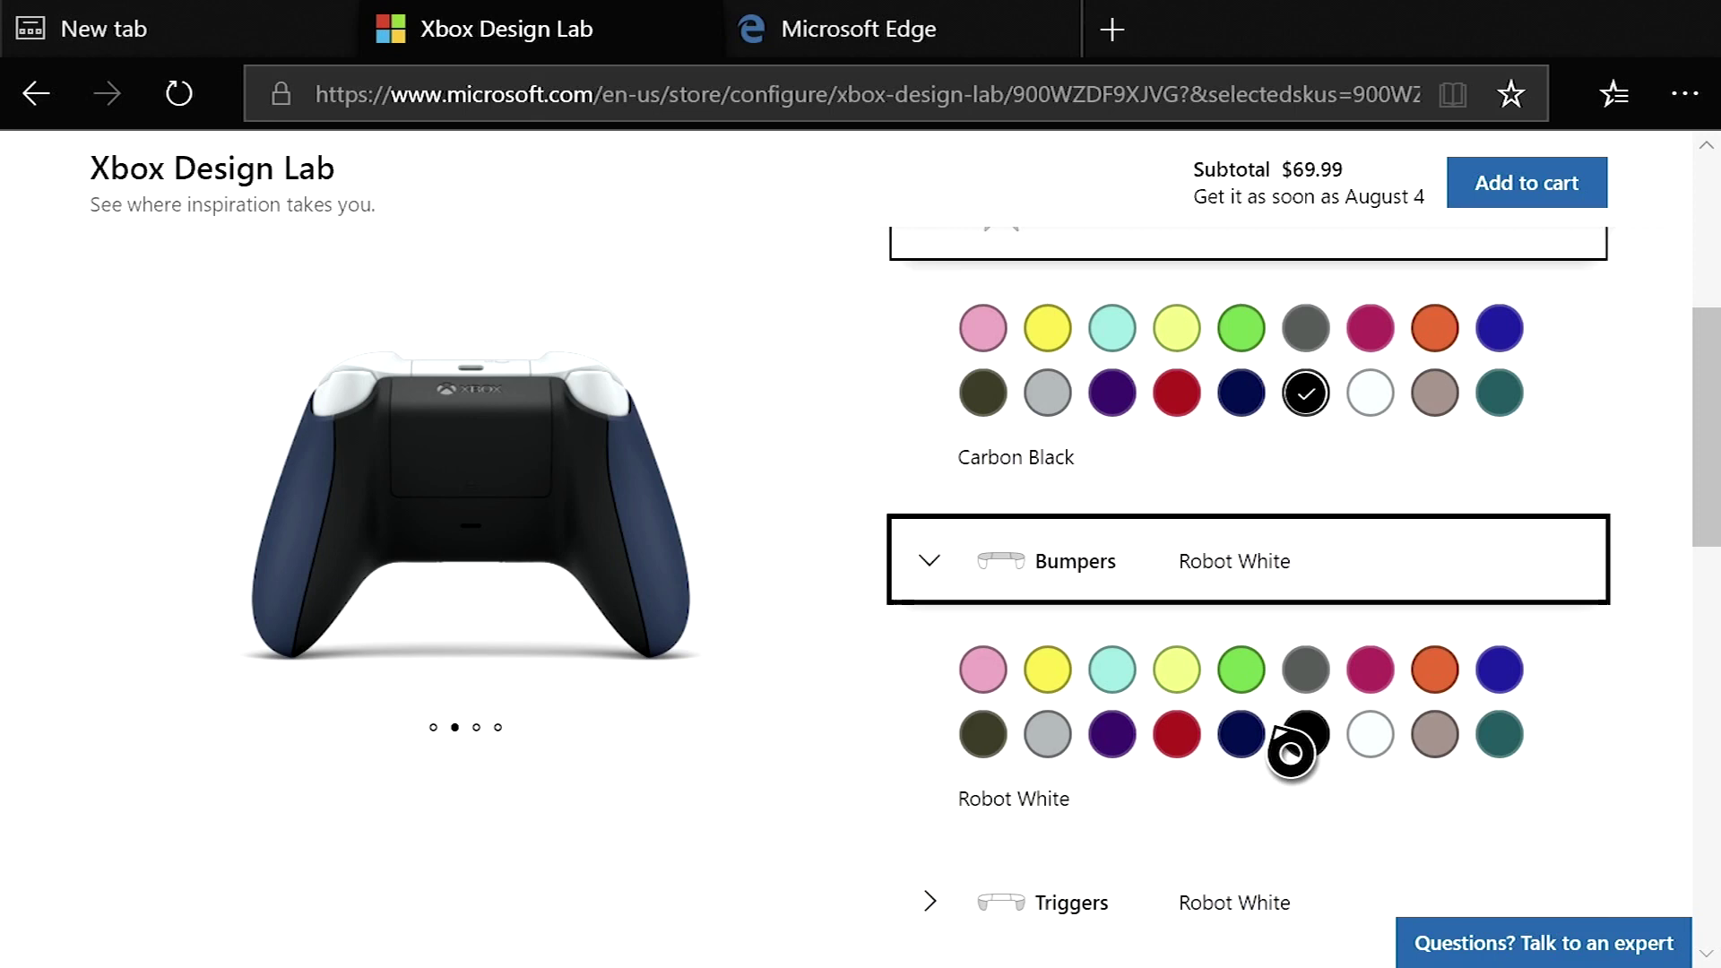
{"action": "left_click", "coordinate": [1303, 744]}
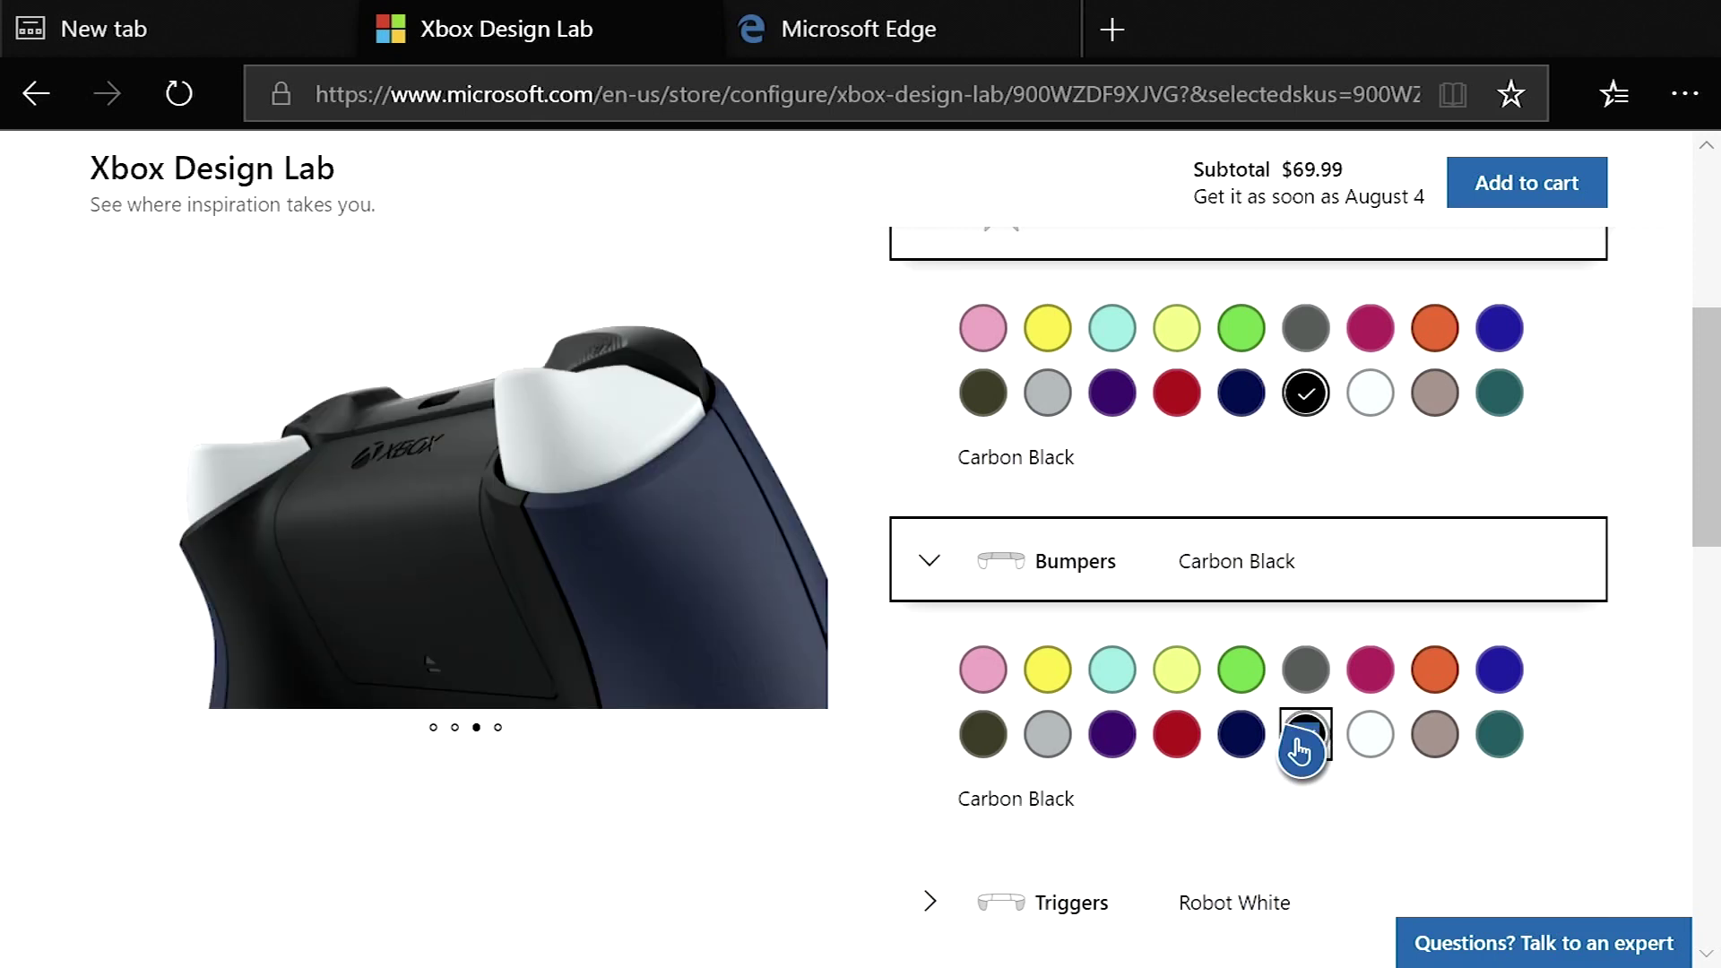
{"action": "left_click", "coordinate": [1291, 902]}
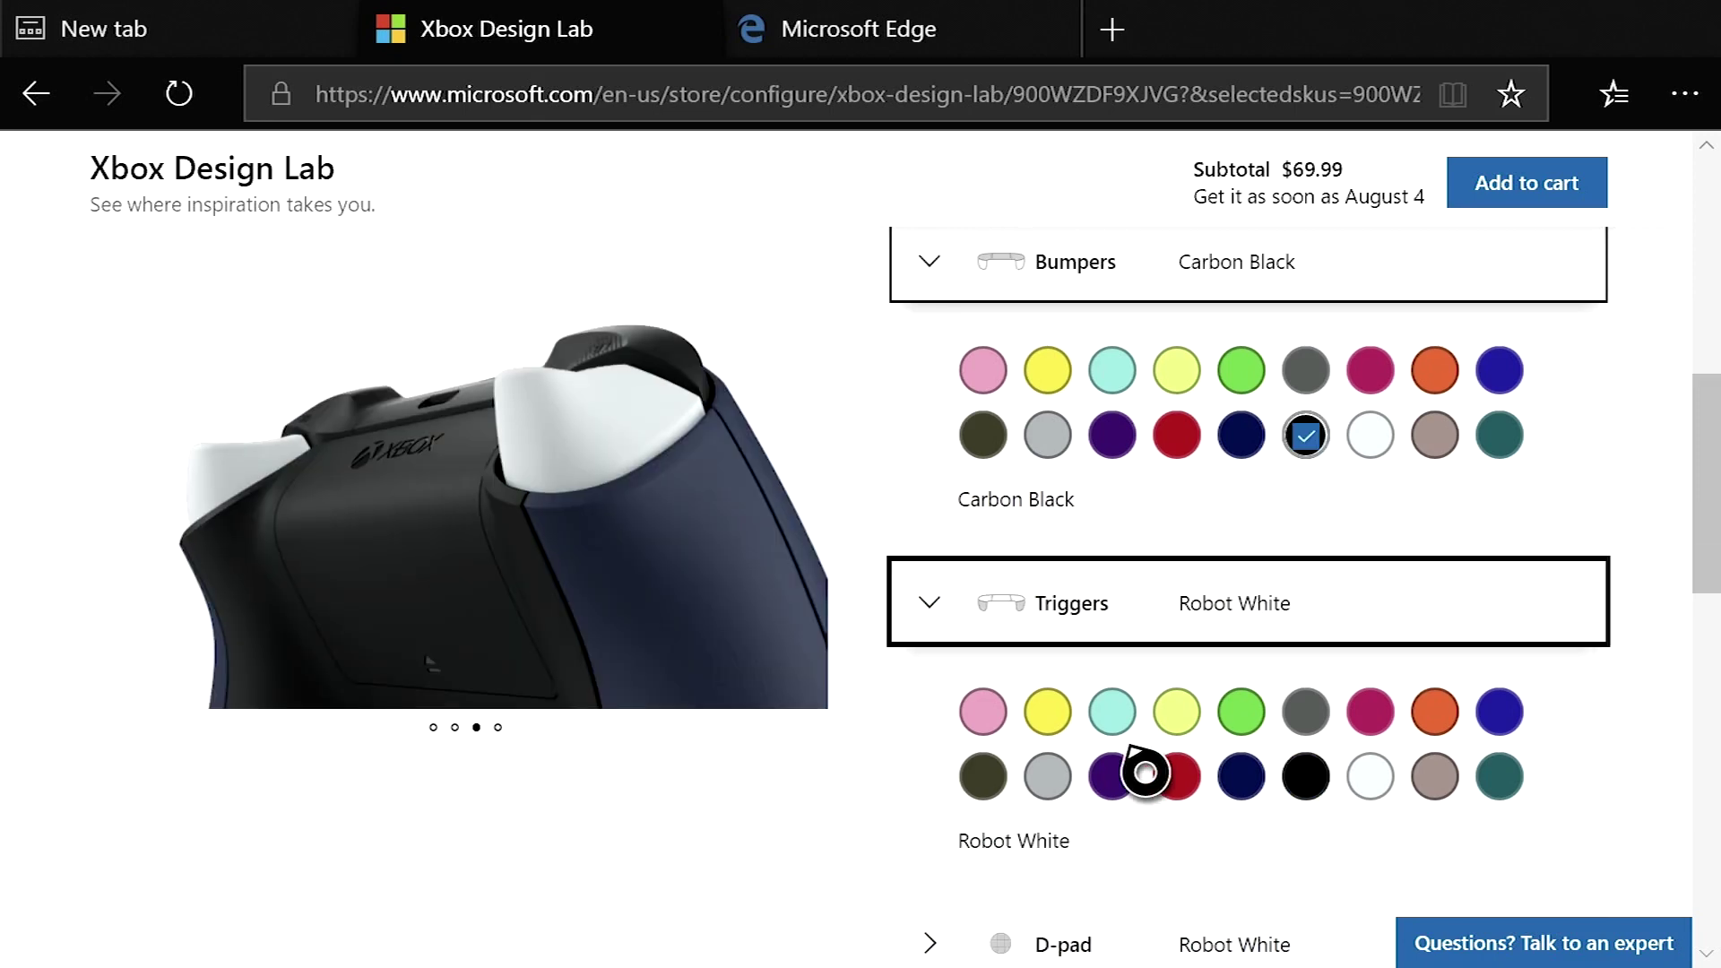
{"action": "left_click", "coordinate": [1050, 778]}
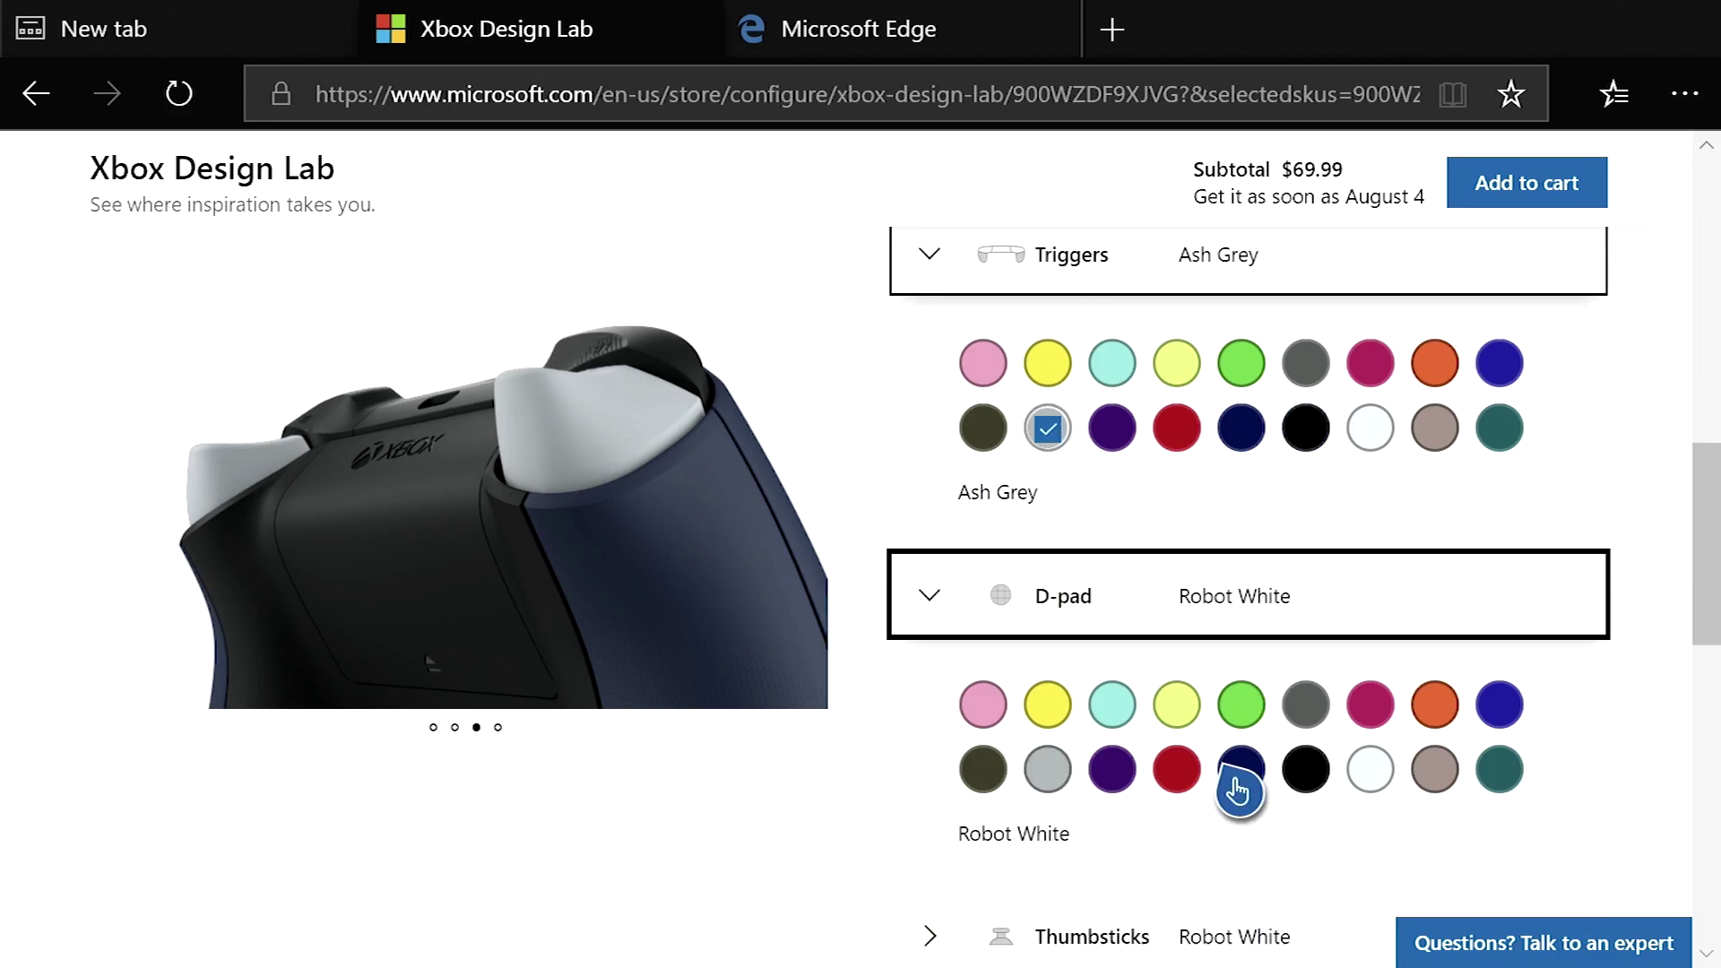
Set a Robot White D-pad, Ash Grey thumbsticks, and Grey on Black ABXY and View/Menu/Share buttons
{"action": "left_click", "coordinate": [1388, 789]}
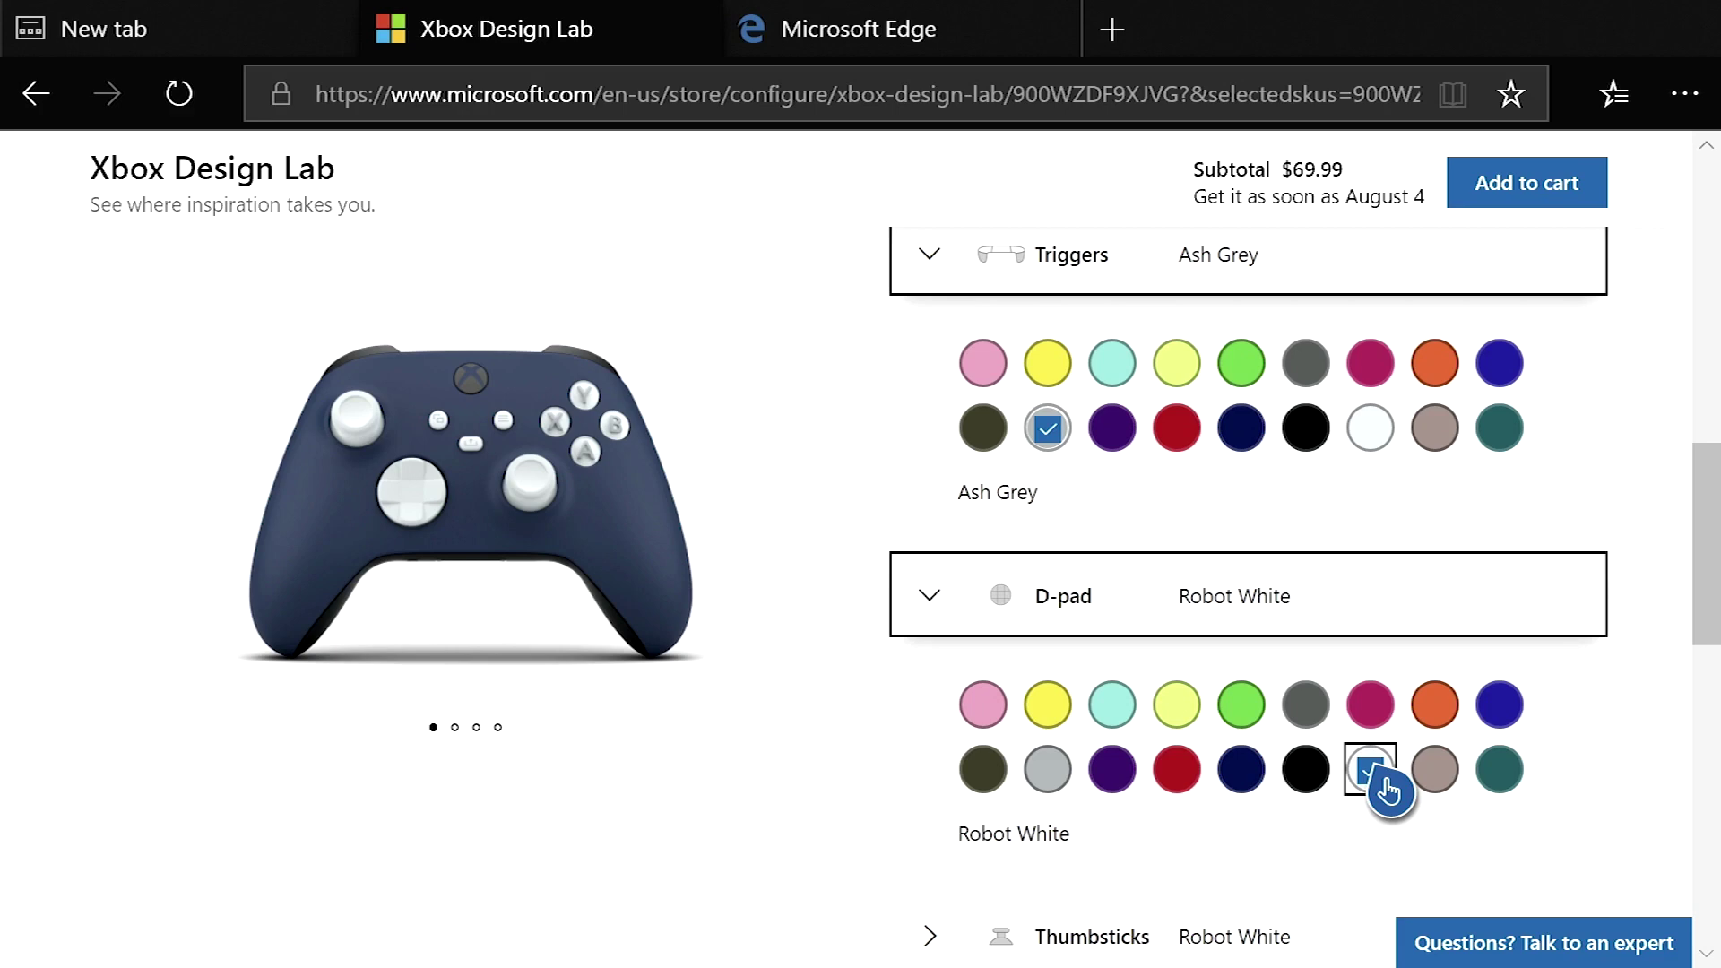
{"action": "left_click", "coordinate": [1066, 785]}
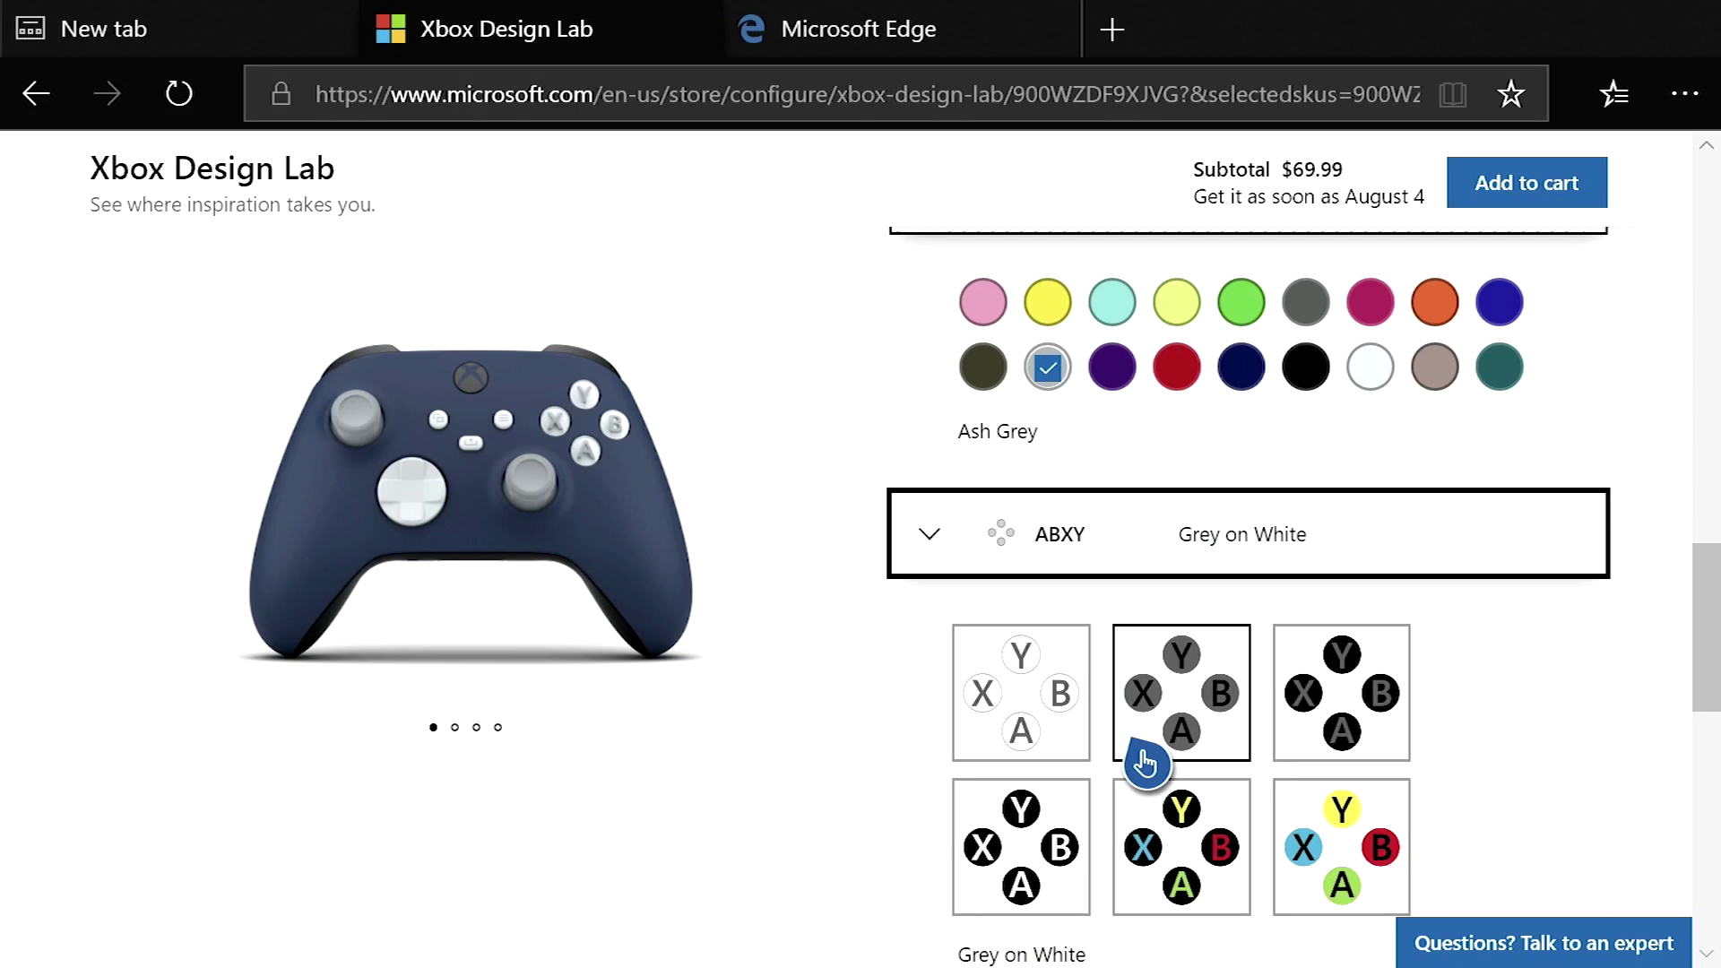
{"action": "left_click", "coordinate": [1374, 690]}
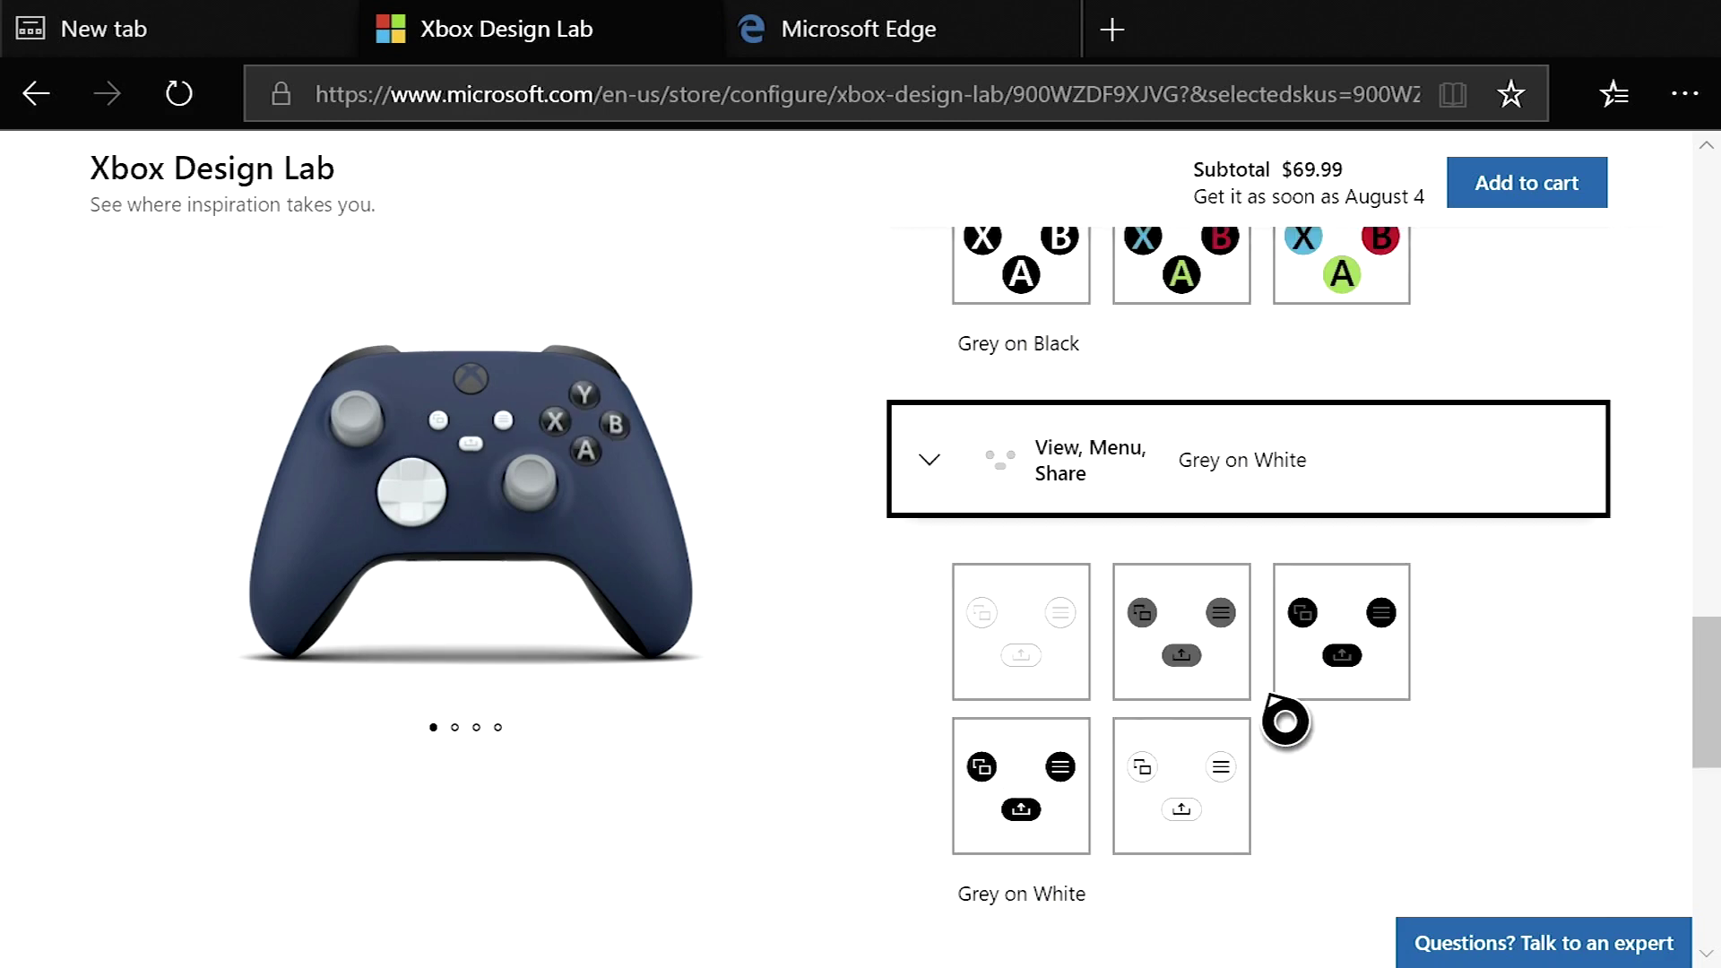
{"action": "left_click", "coordinate": [1327, 684]}
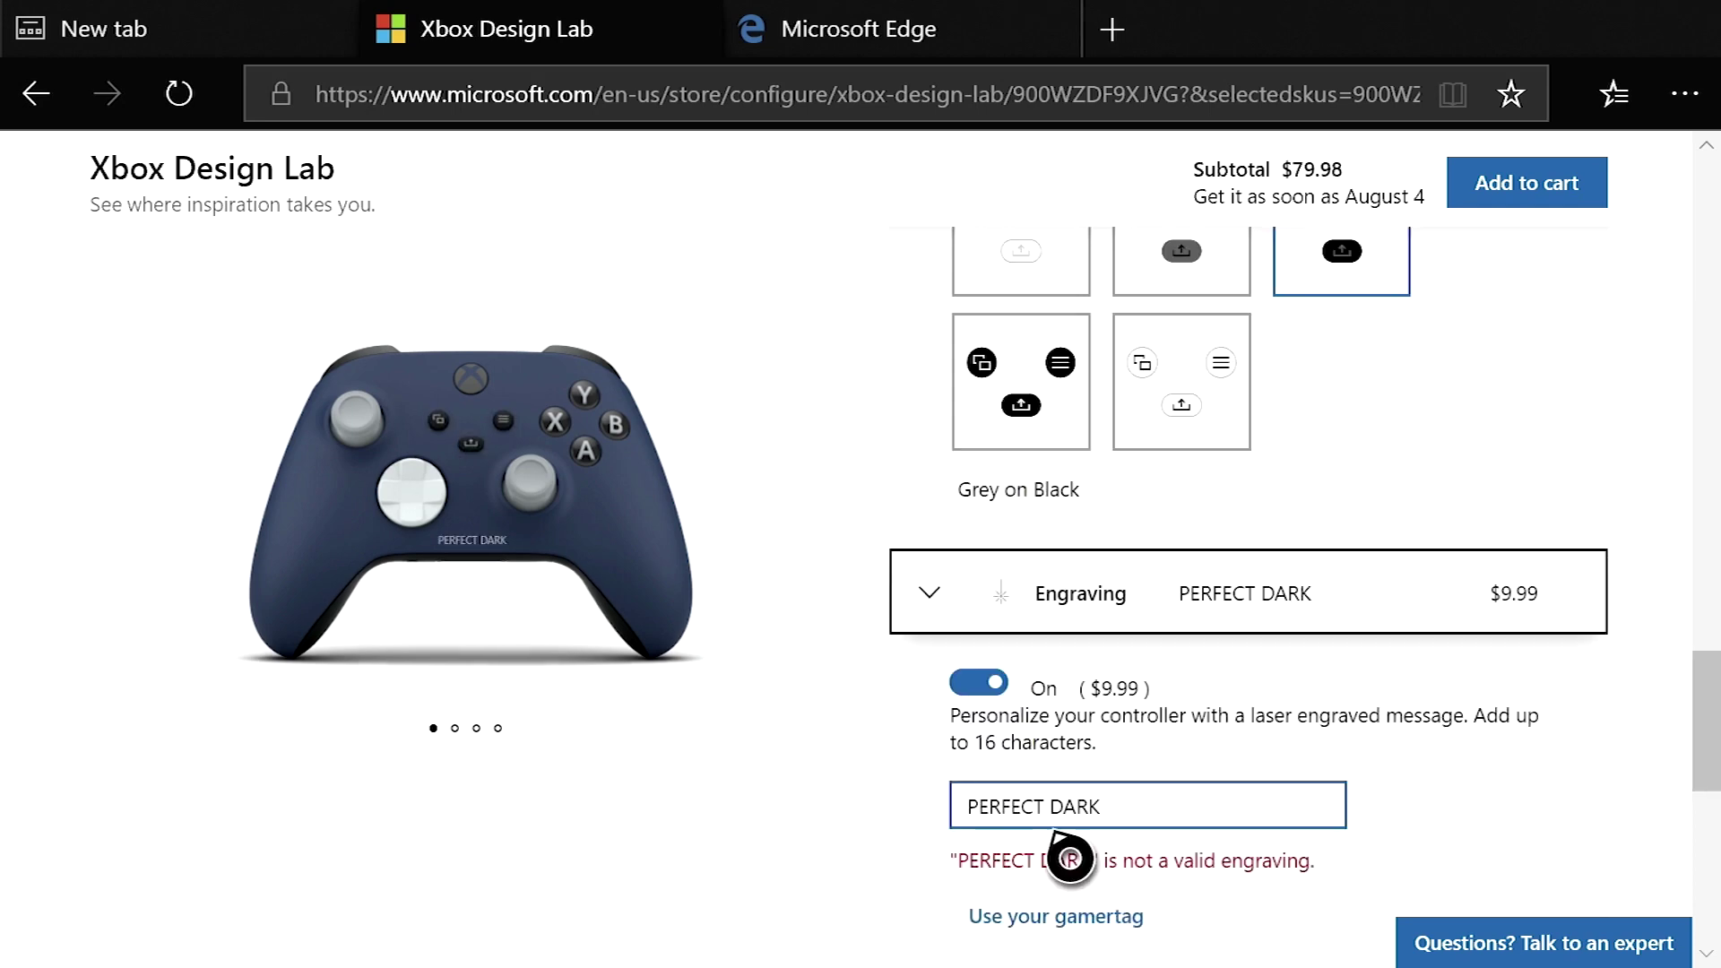
Replace the rejected engraving text with JOANNA DARK
{"action": "left_click", "coordinate": [1141, 803]}
{"action": "key", "text": "ctrl+a"}
{"action": "key", "text": "BackSpace"}
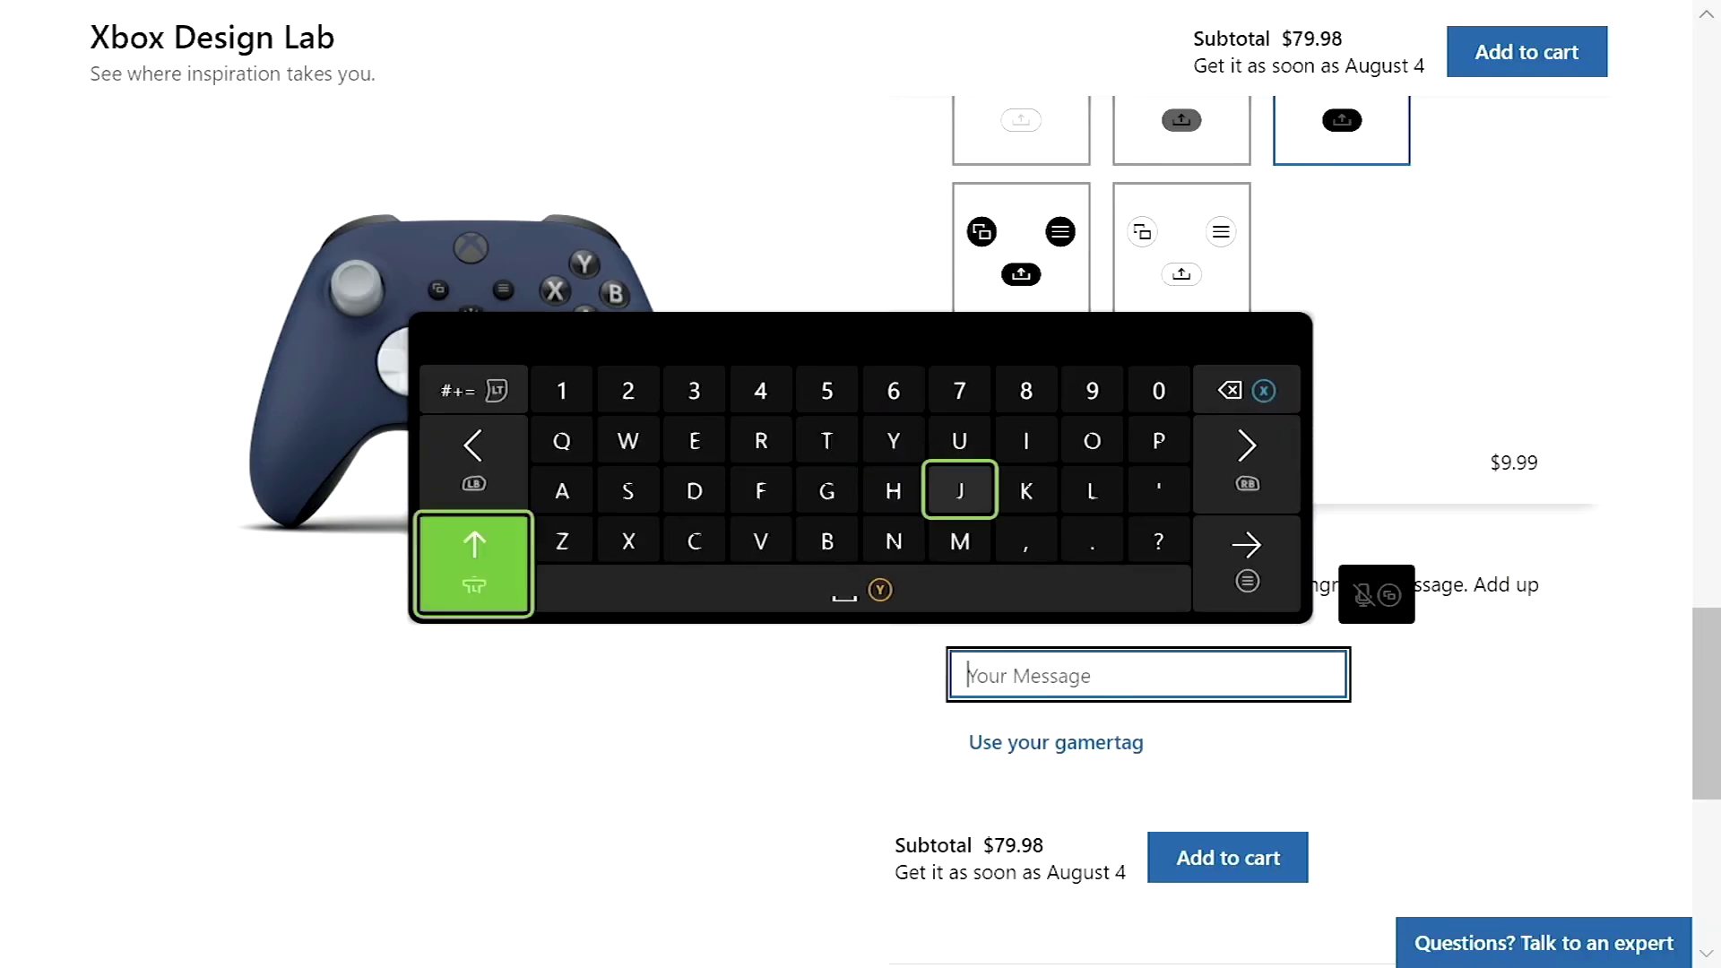
{"action": "type", "text": "JOANNA DARK"}
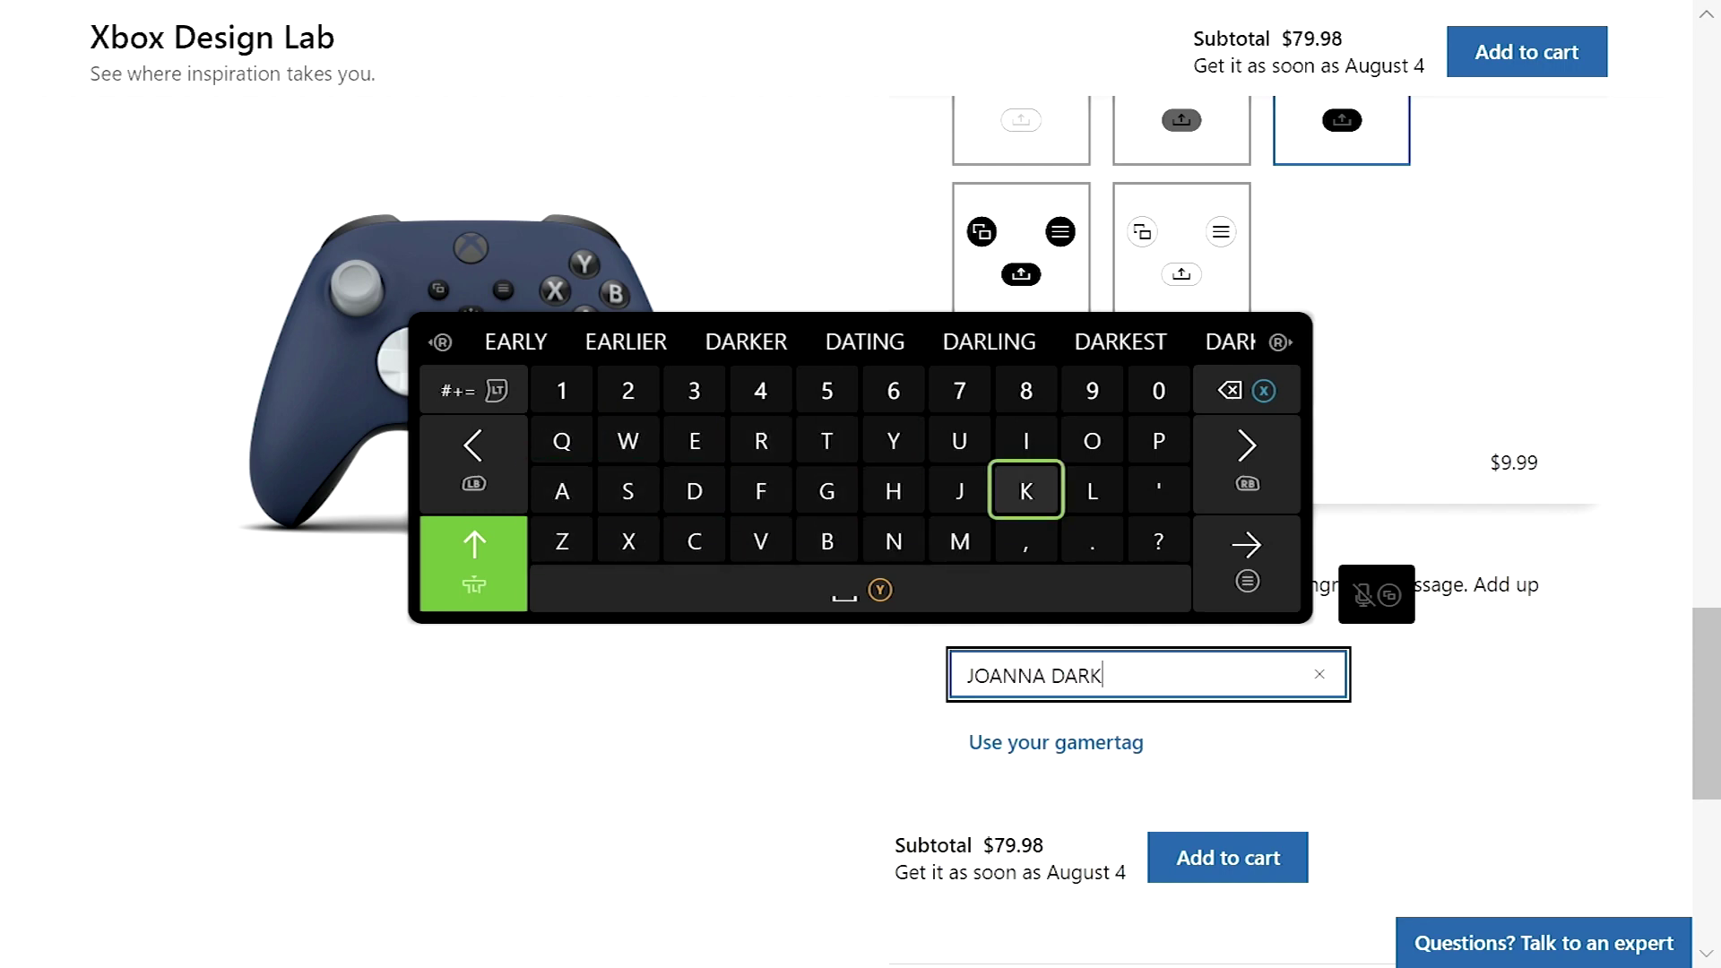
{"action": "key", "text": "Return"}
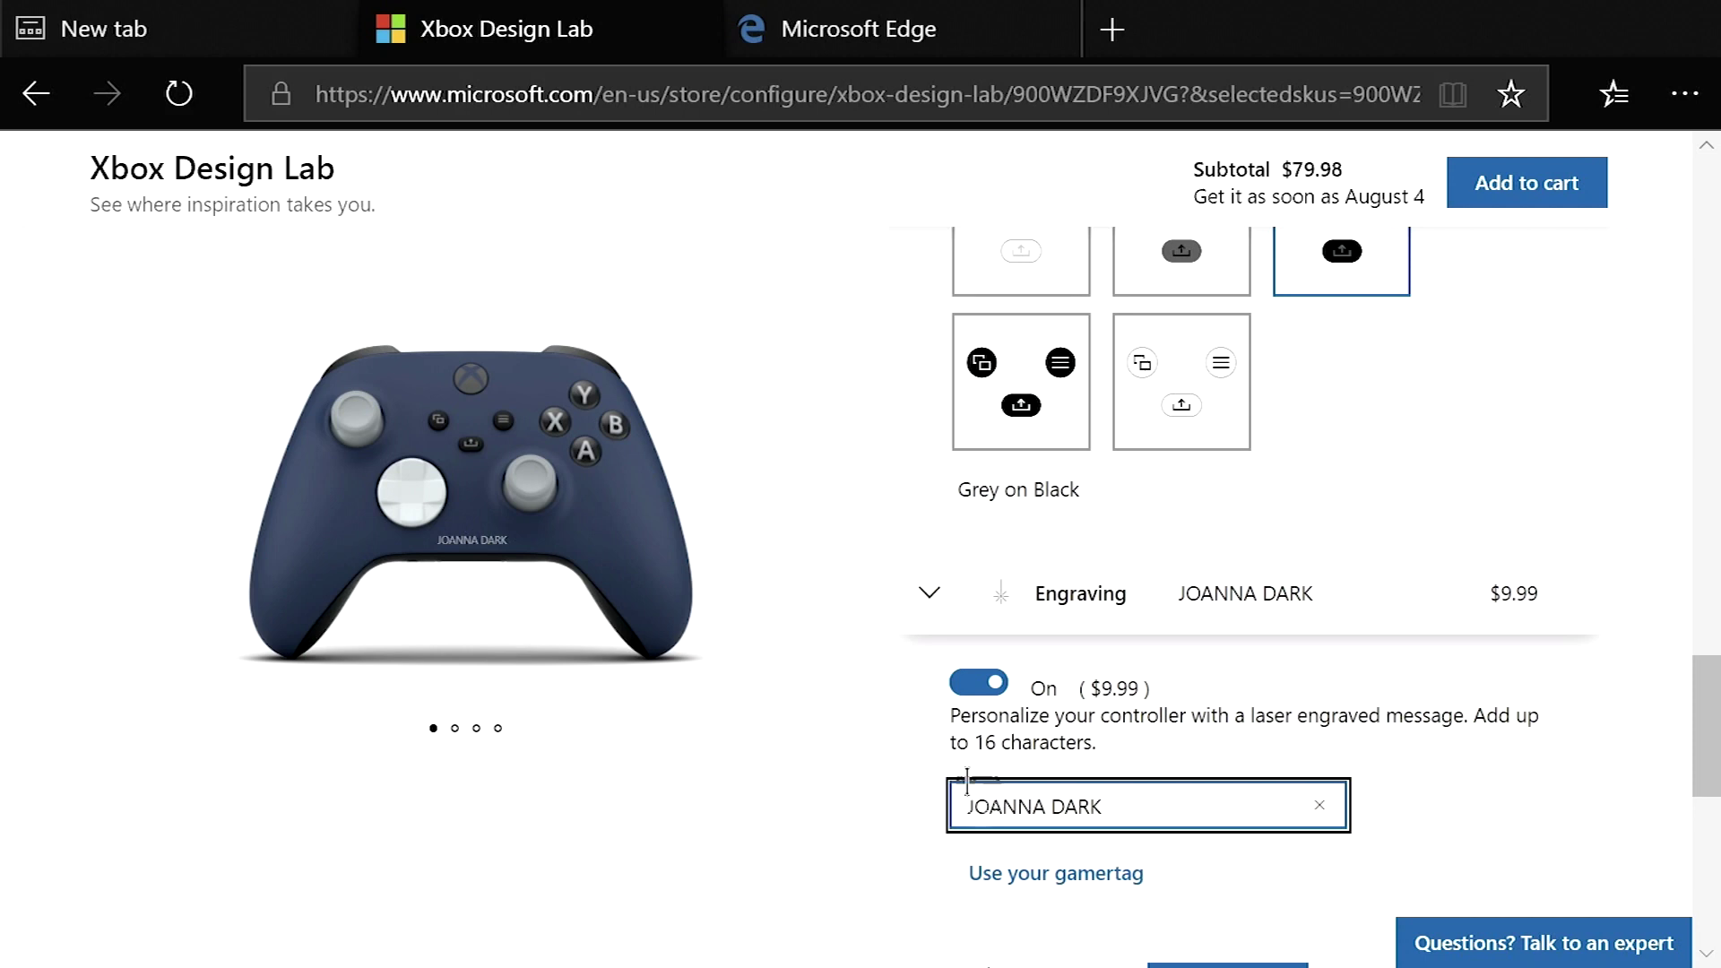
Cycle the preview through back, top close-up and side views, returning to the front
{"action": "left_click", "coordinate": [805, 510]}
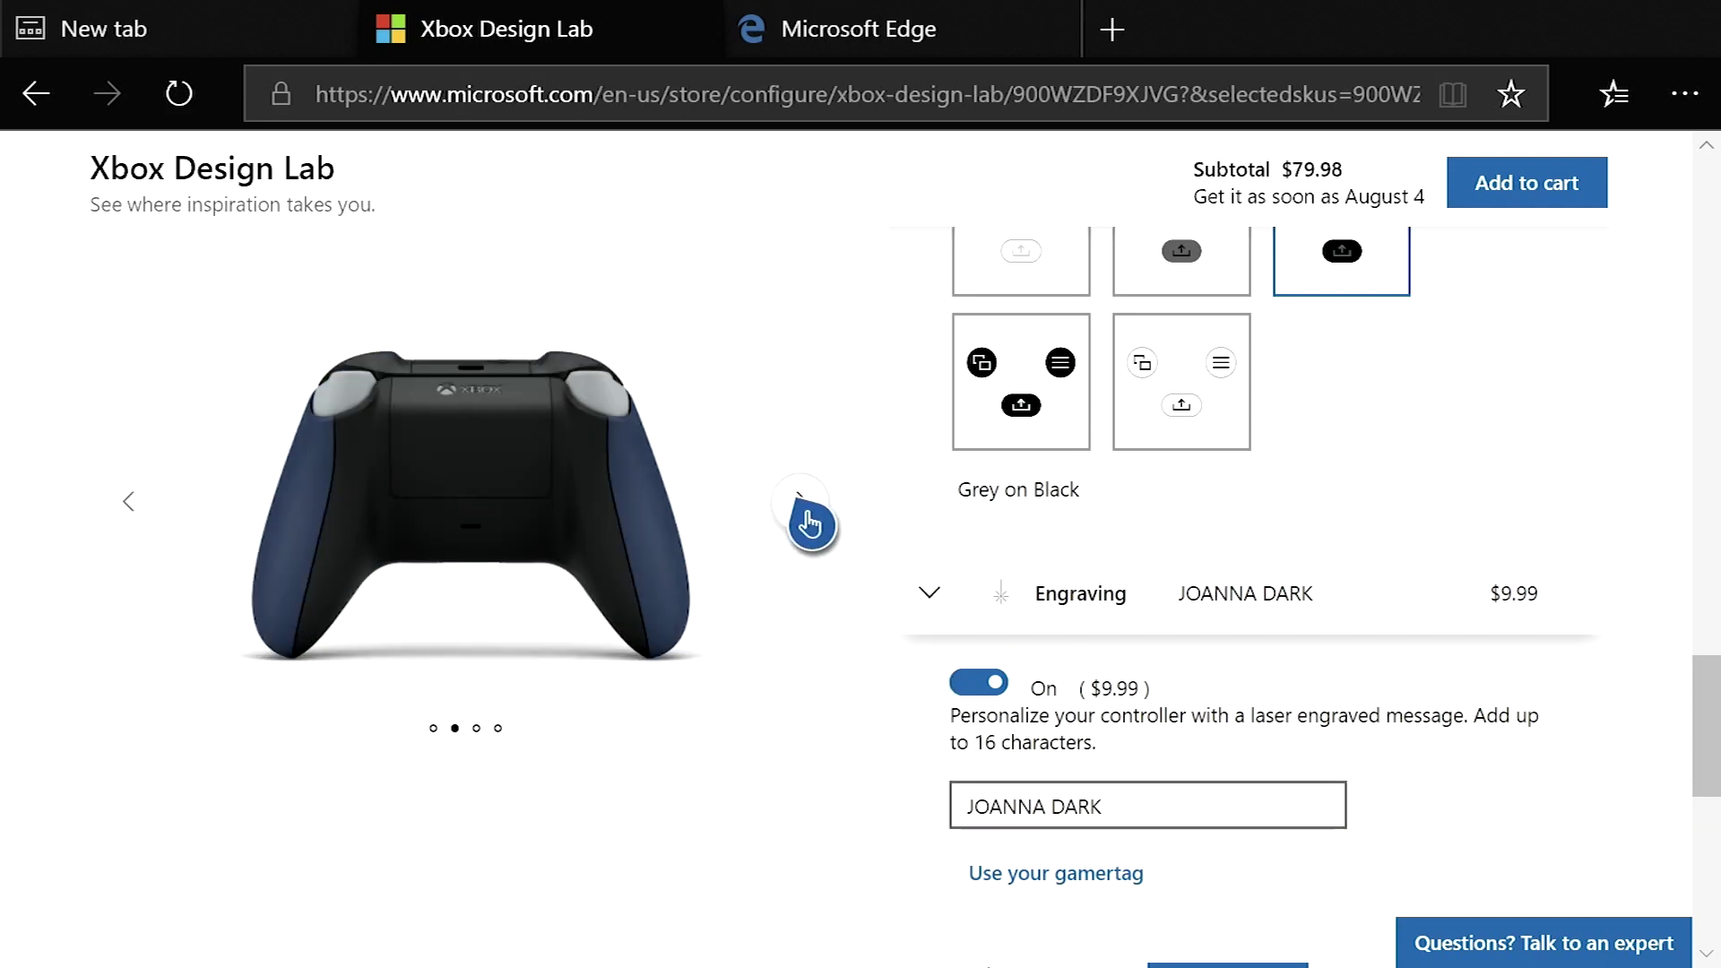
{"action": "left_click", "coordinate": [805, 509]}
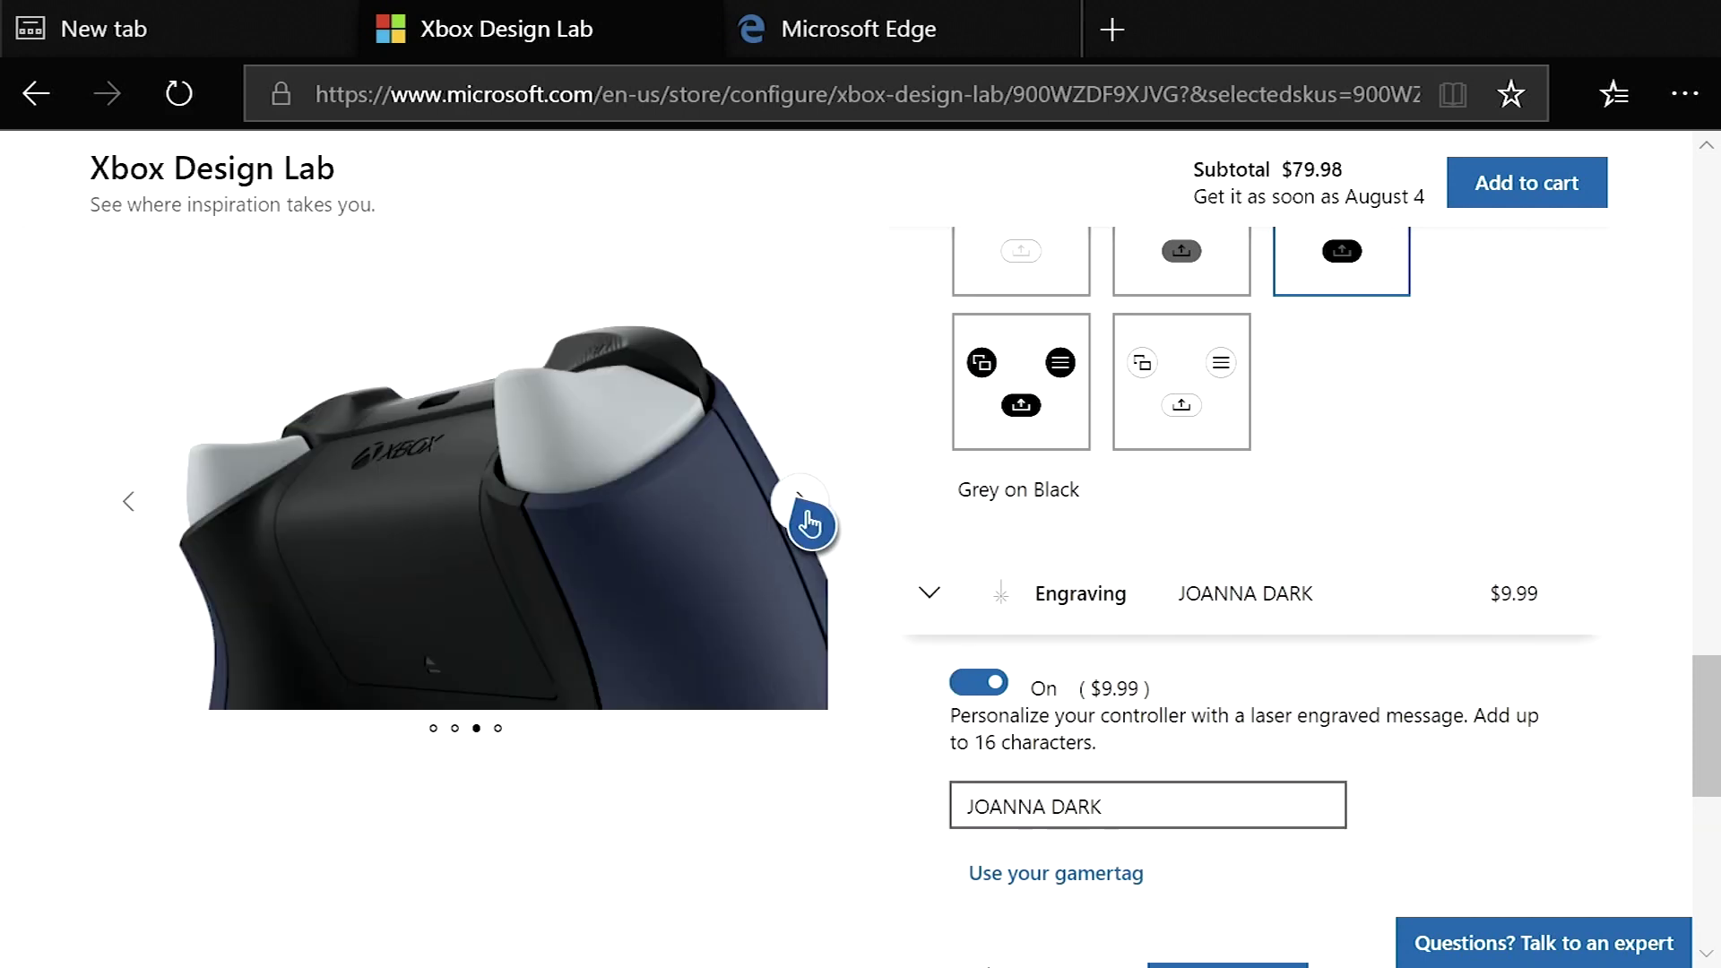
{"action": "left_click", "coordinate": [805, 509]}
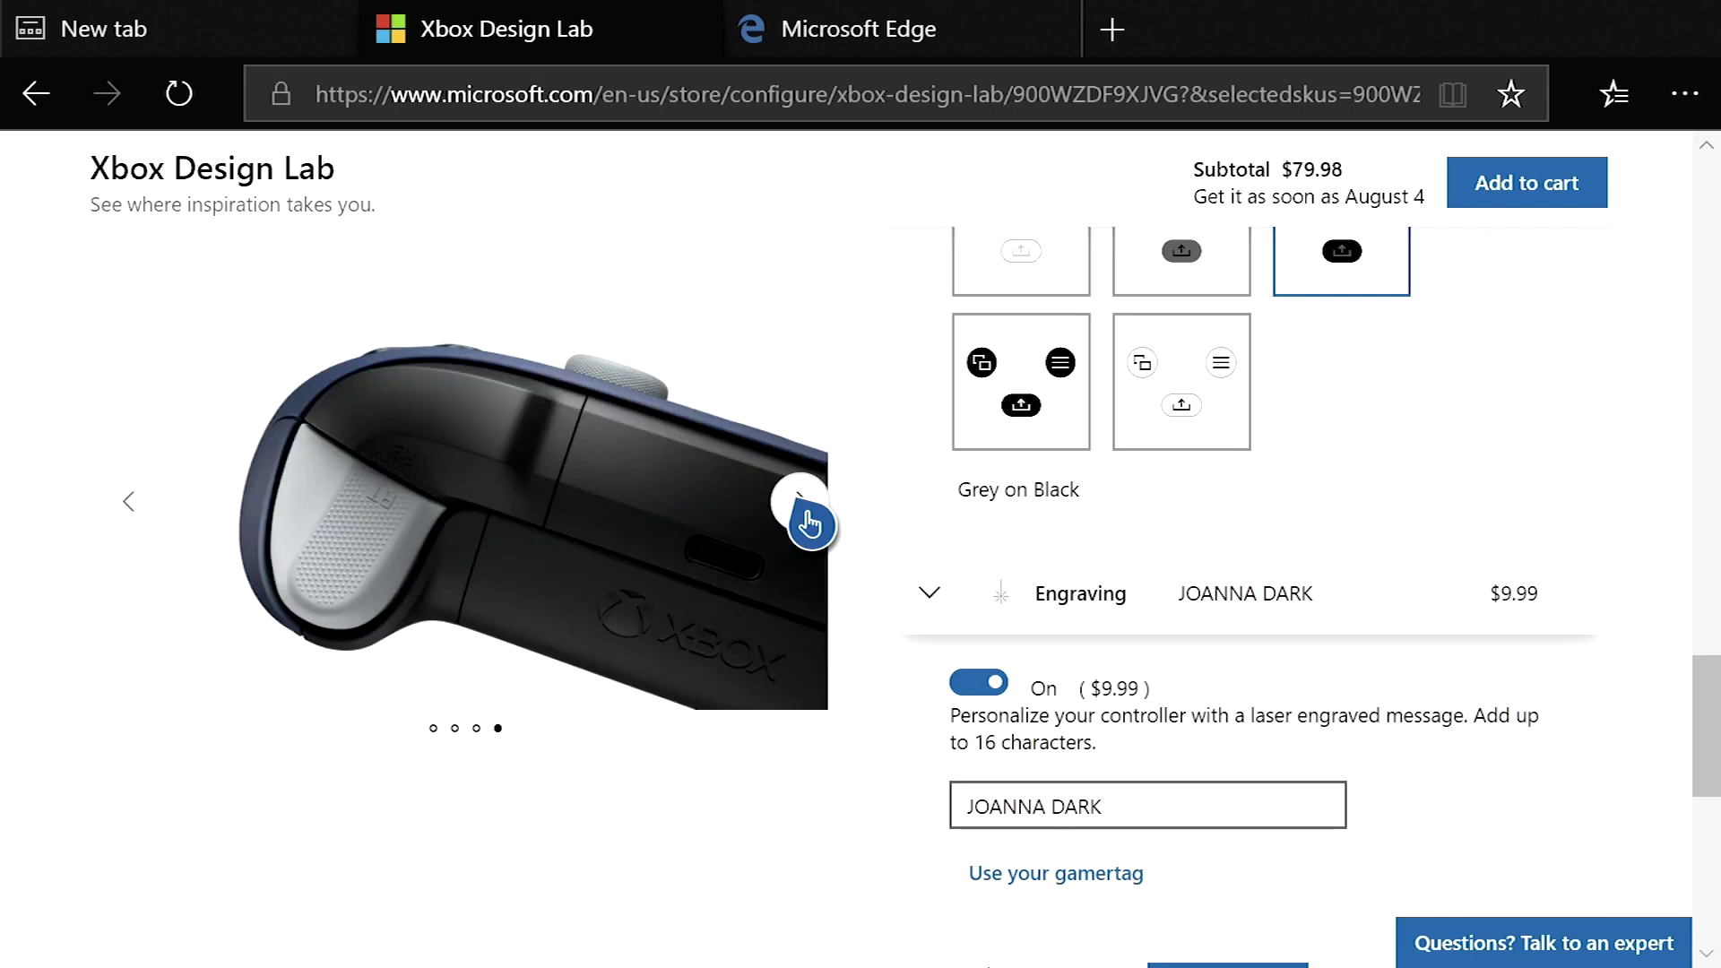
{"action": "left_click", "coordinate": [805, 509]}
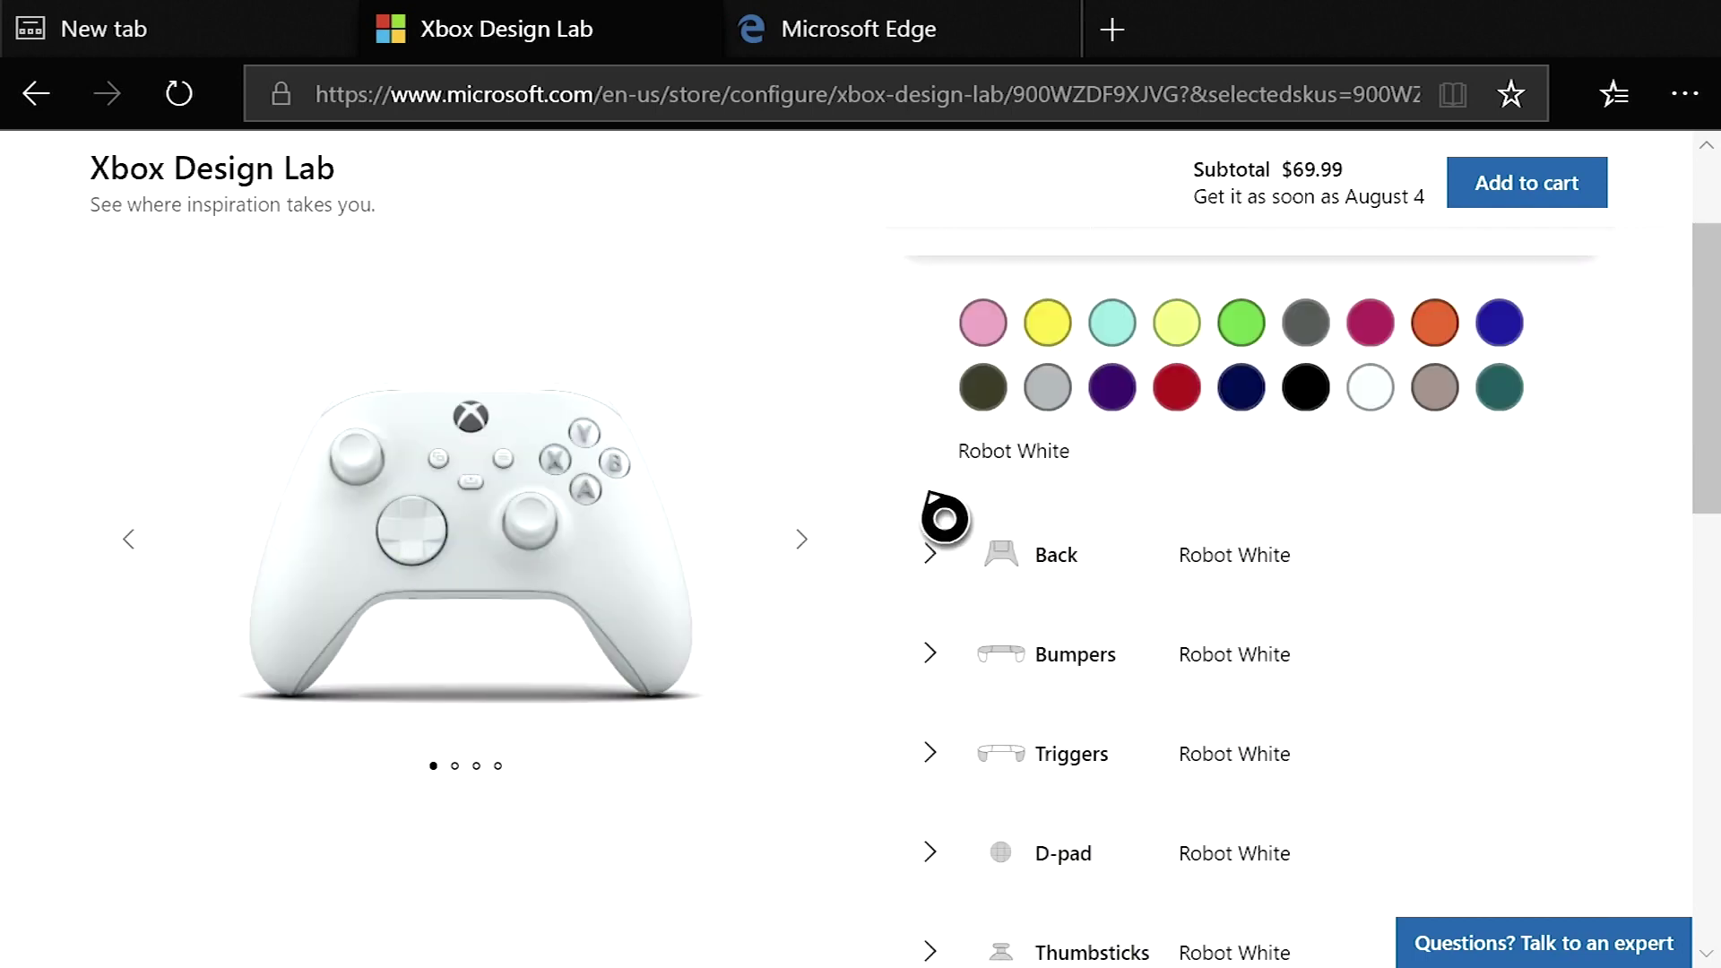
Set Shock Blue back and thumbsticks, Pulse Red bumpers and D-pad, Robot White triggers, Grey on White ABXY
{"action": "mouse_move", "coordinate": [1371, 395]}
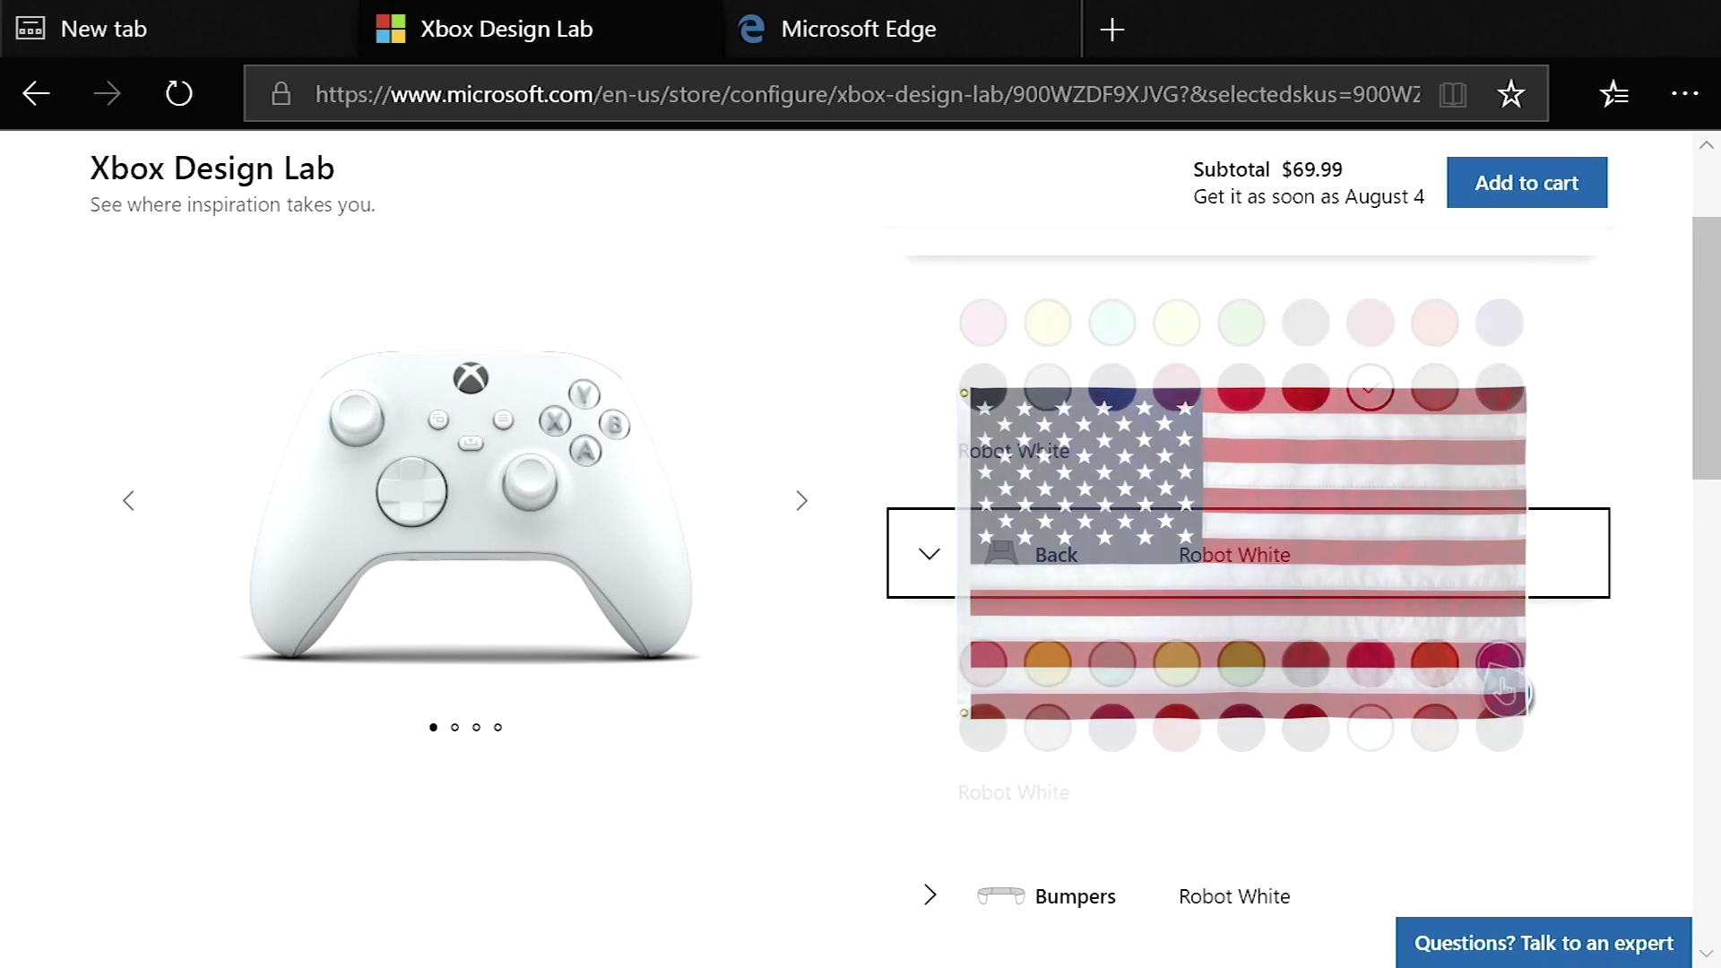
{"action": "left_click", "coordinate": [1500, 672]}
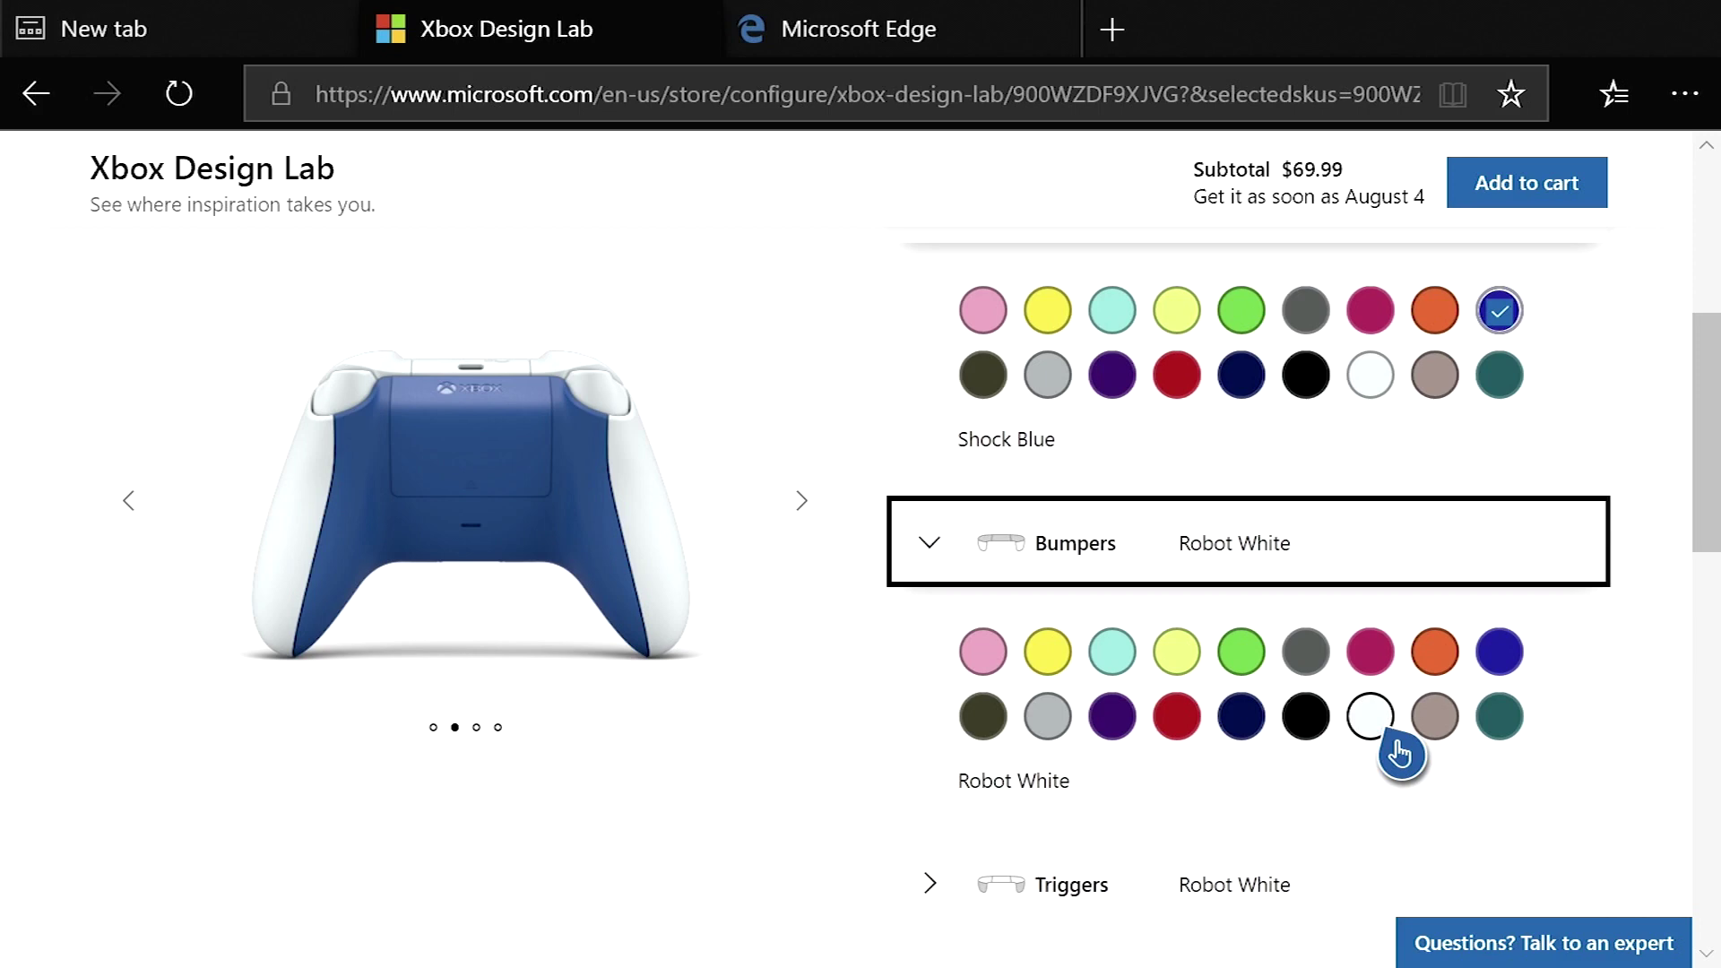
{"action": "left_click", "coordinate": [1195, 737]}
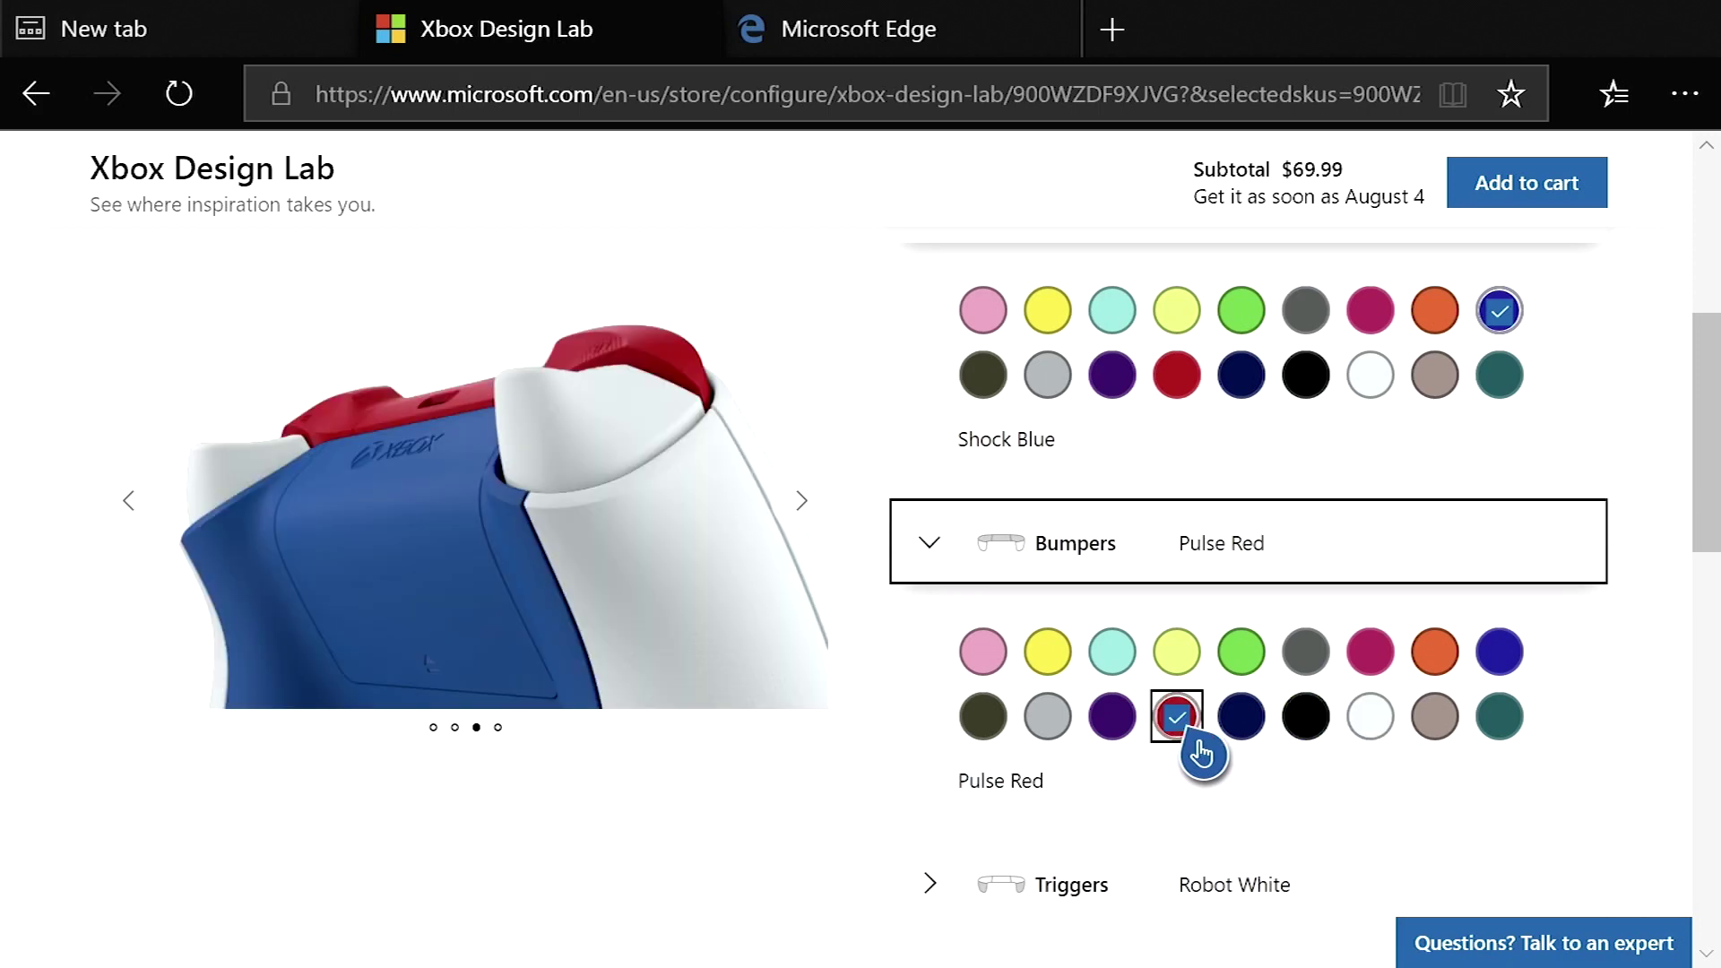
{"action": "left_click", "coordinate": [1394, 740]}
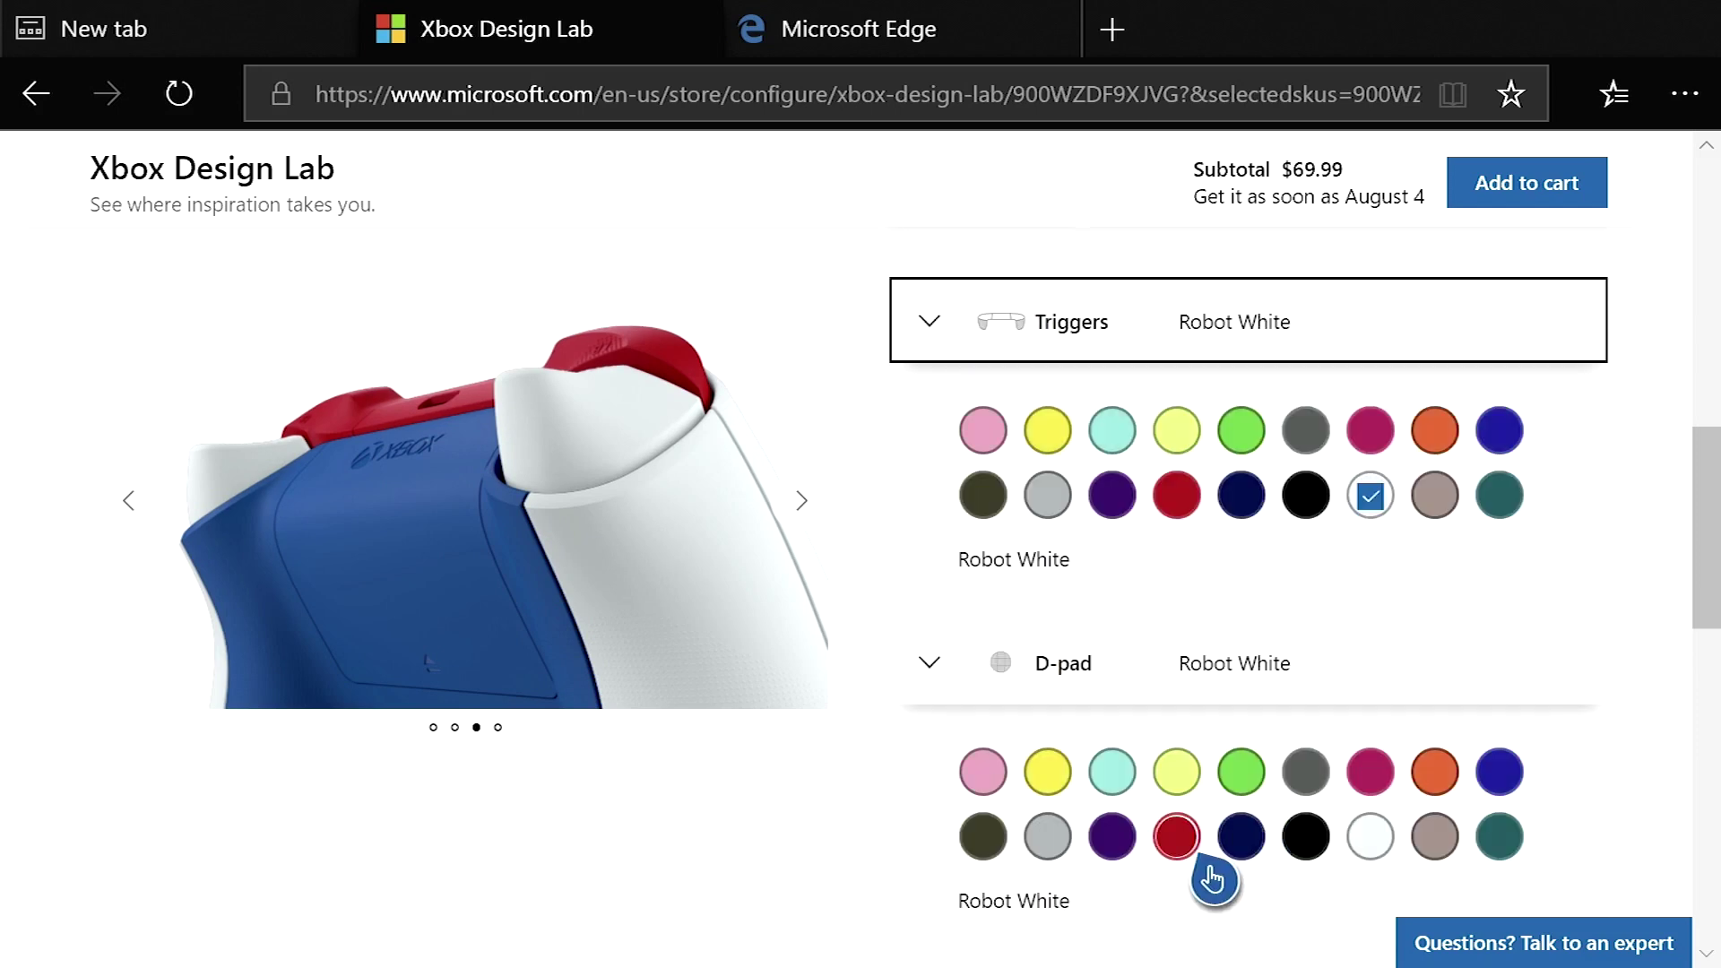
{"action": "left_click", "coordinate": [1178, 859]}
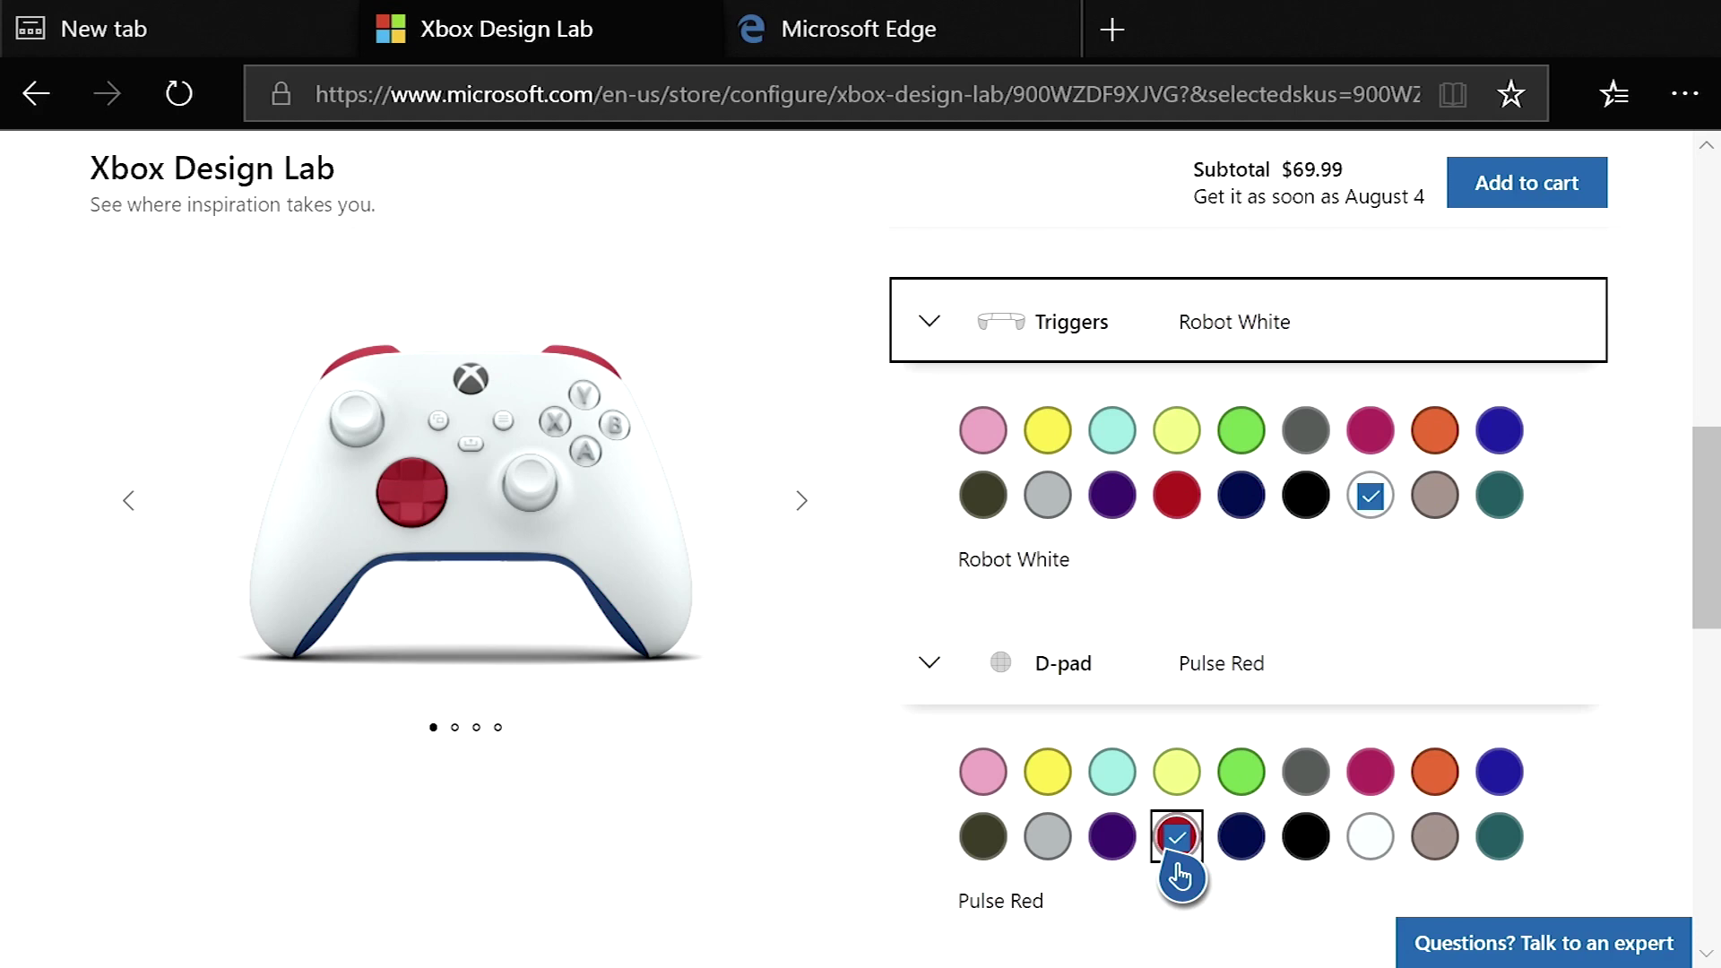
{"action": "left_click", "coordinate": [1495, 771]}
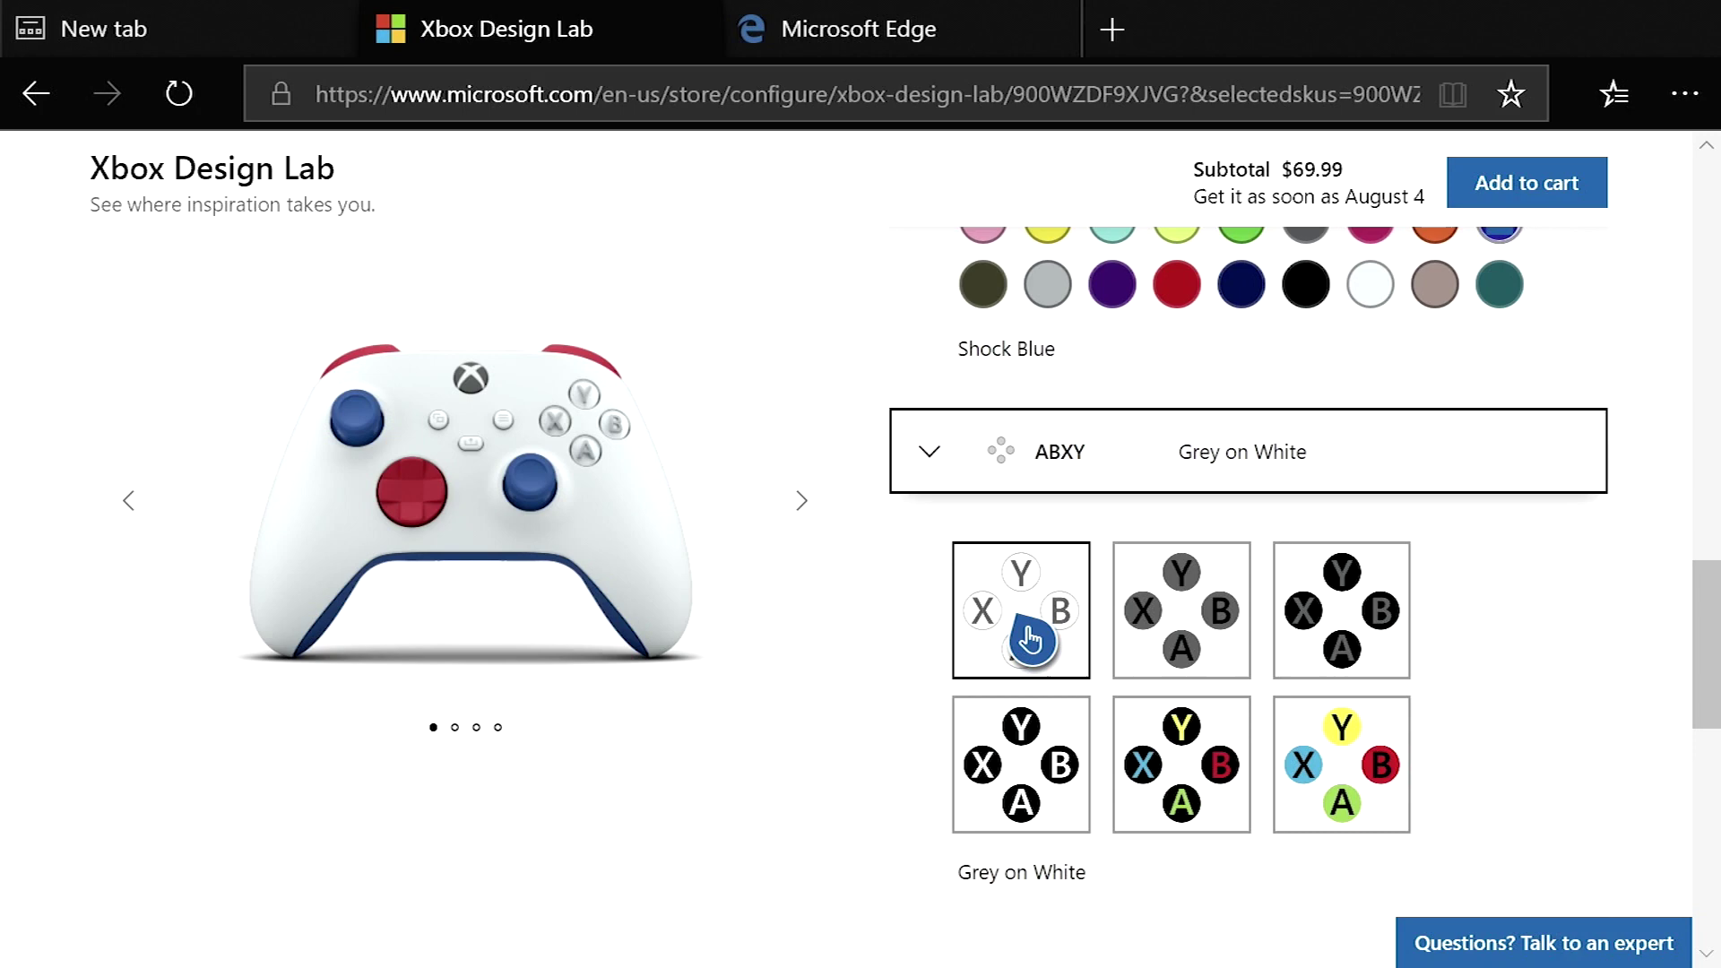
{"action": "left_click", "coordinate": [1031, 638]}
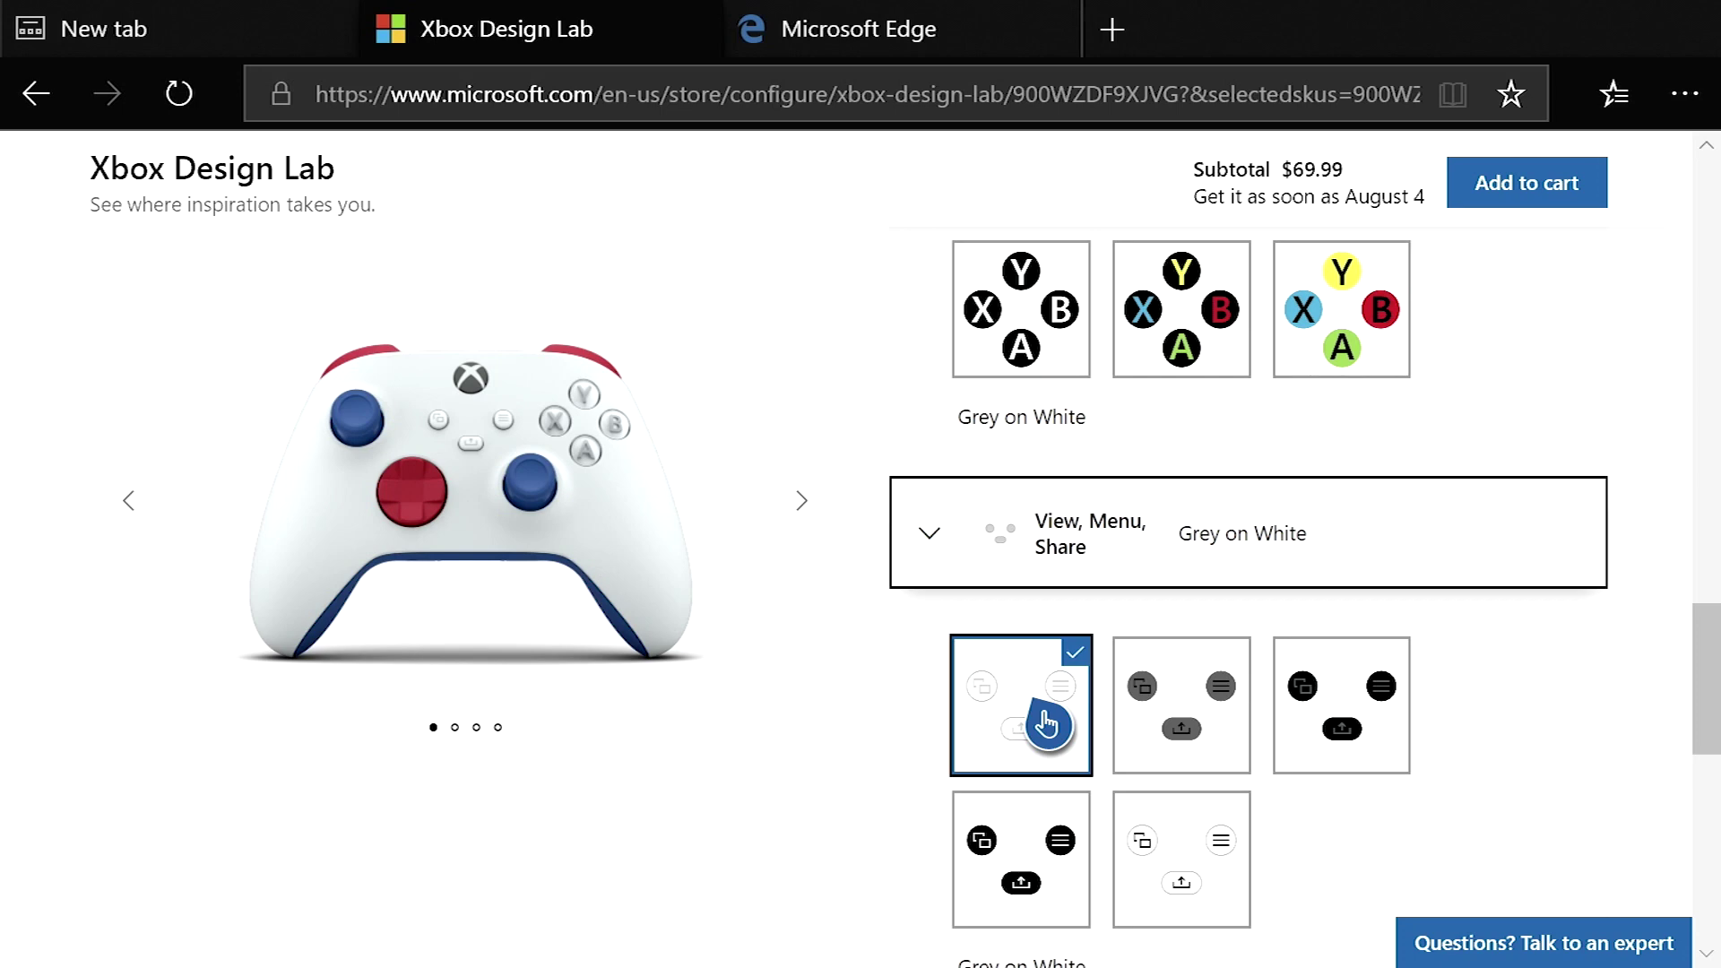
Turn engraving on and enter the message THE PATRIOT
{"action": "left_click", "coordinate": [978, 685]}
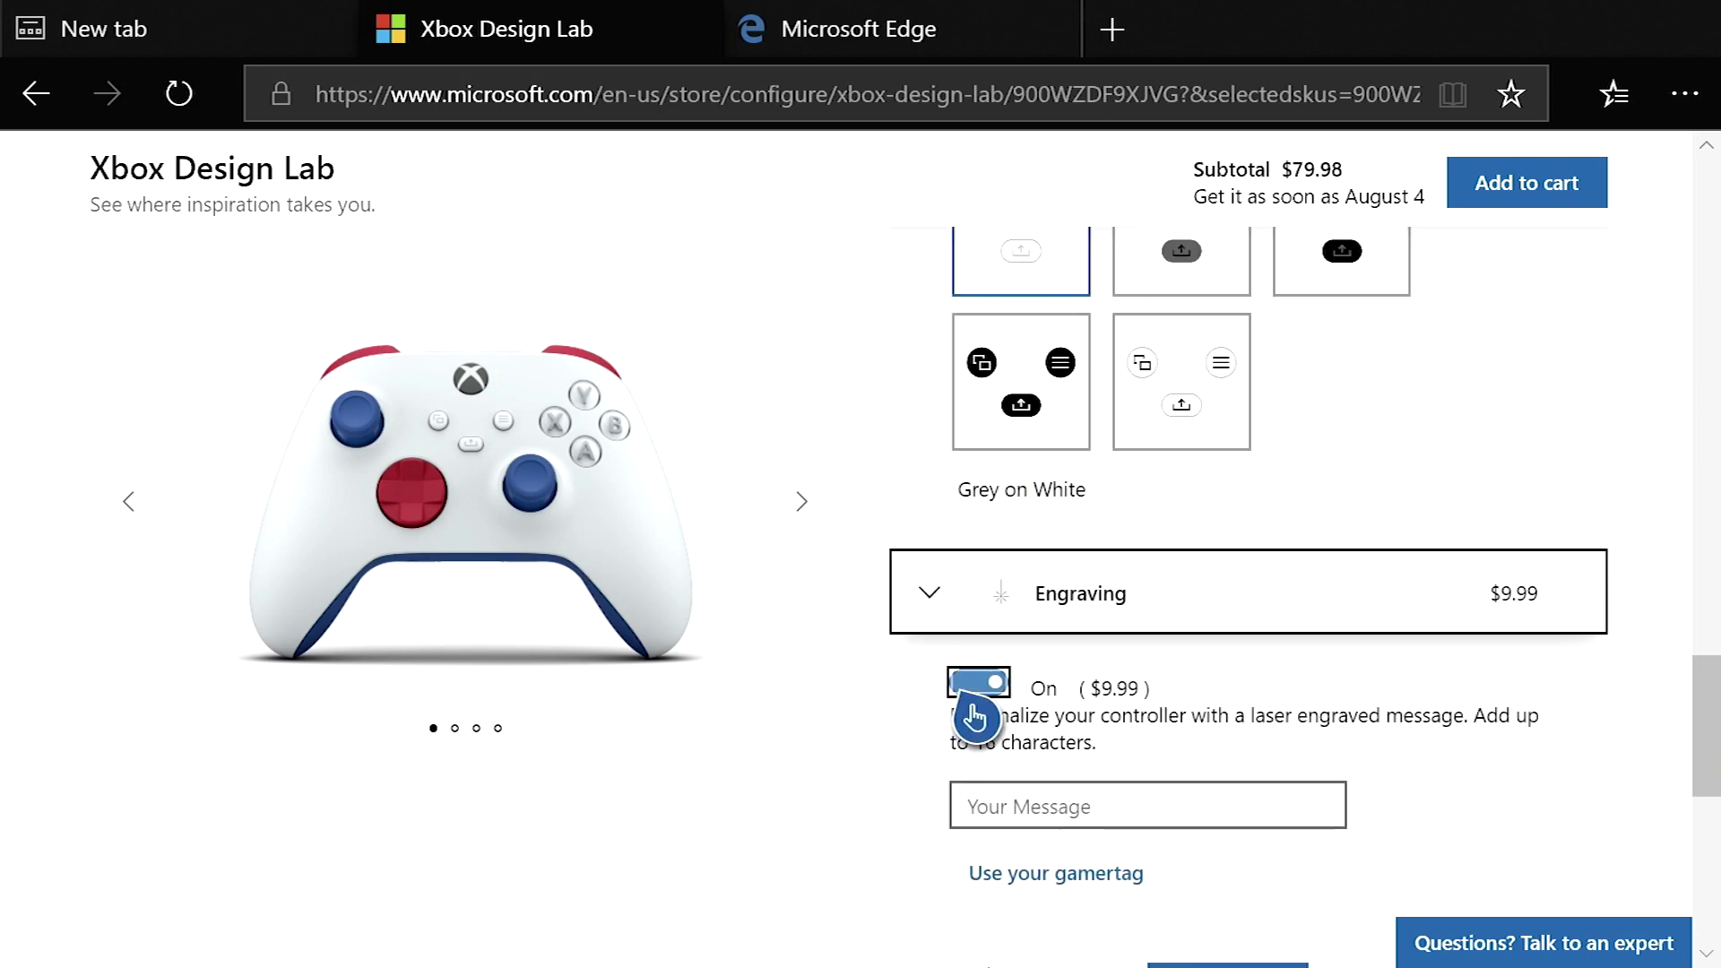
{"action": "left_click", "coordinate": [963, 789]}
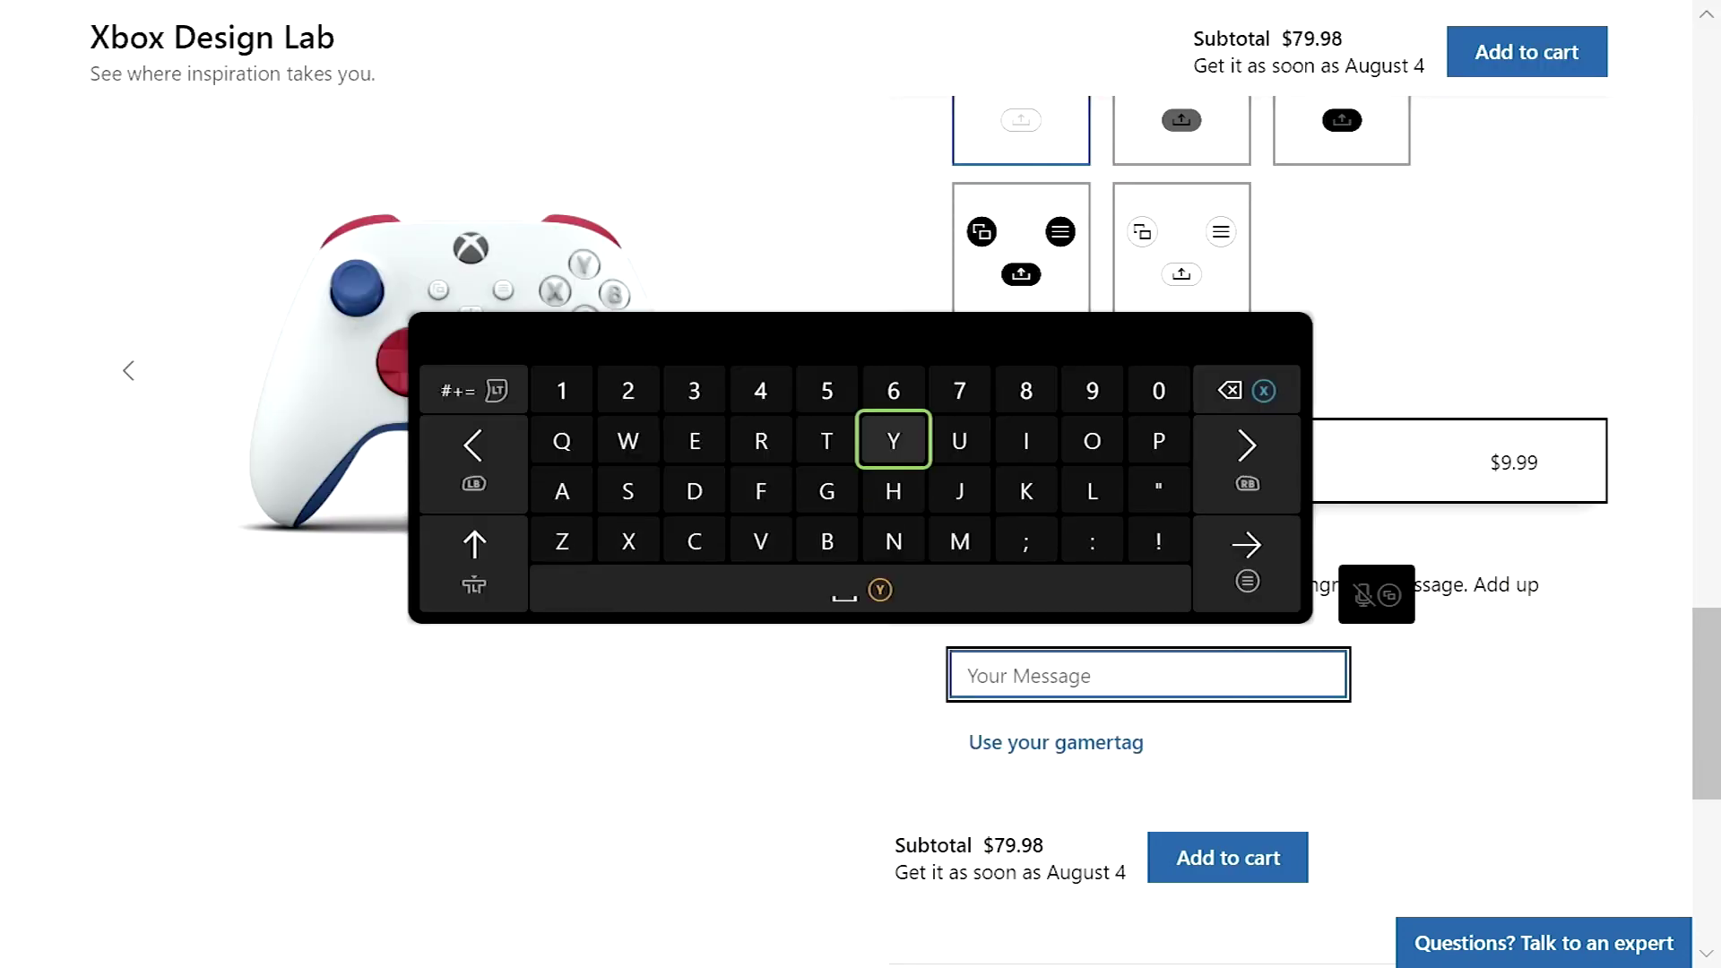
{"action": "type", "text": "THE "}
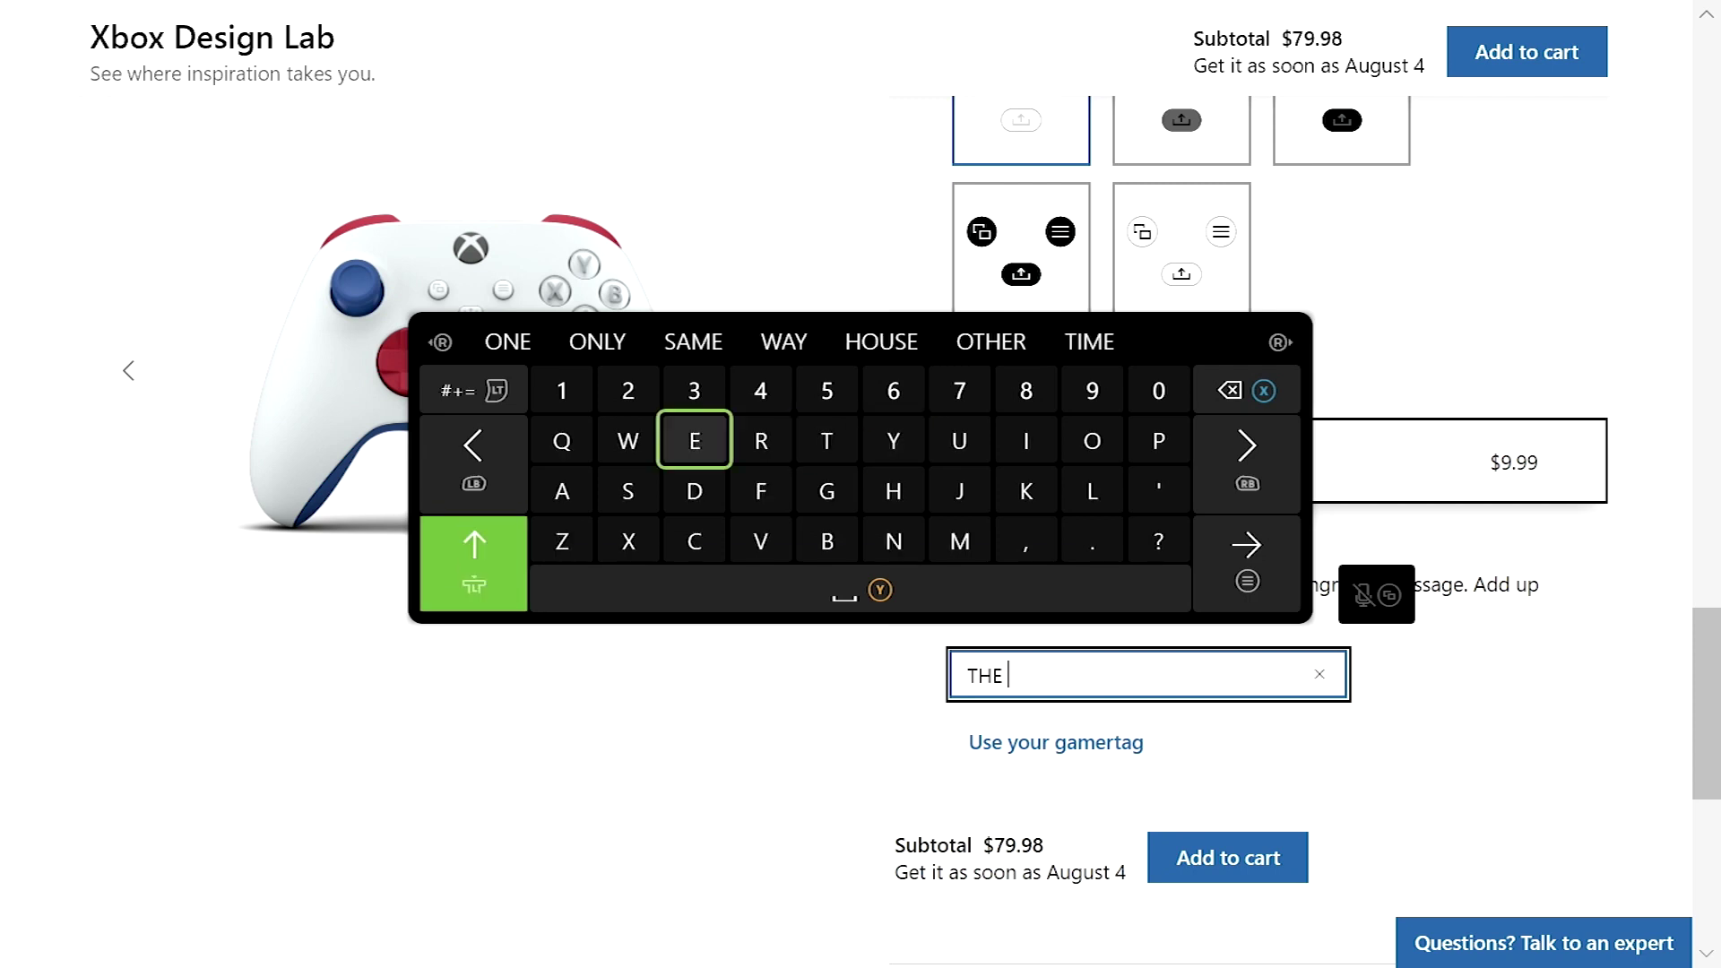
{"action": "type", "text": "PATRIOT"}
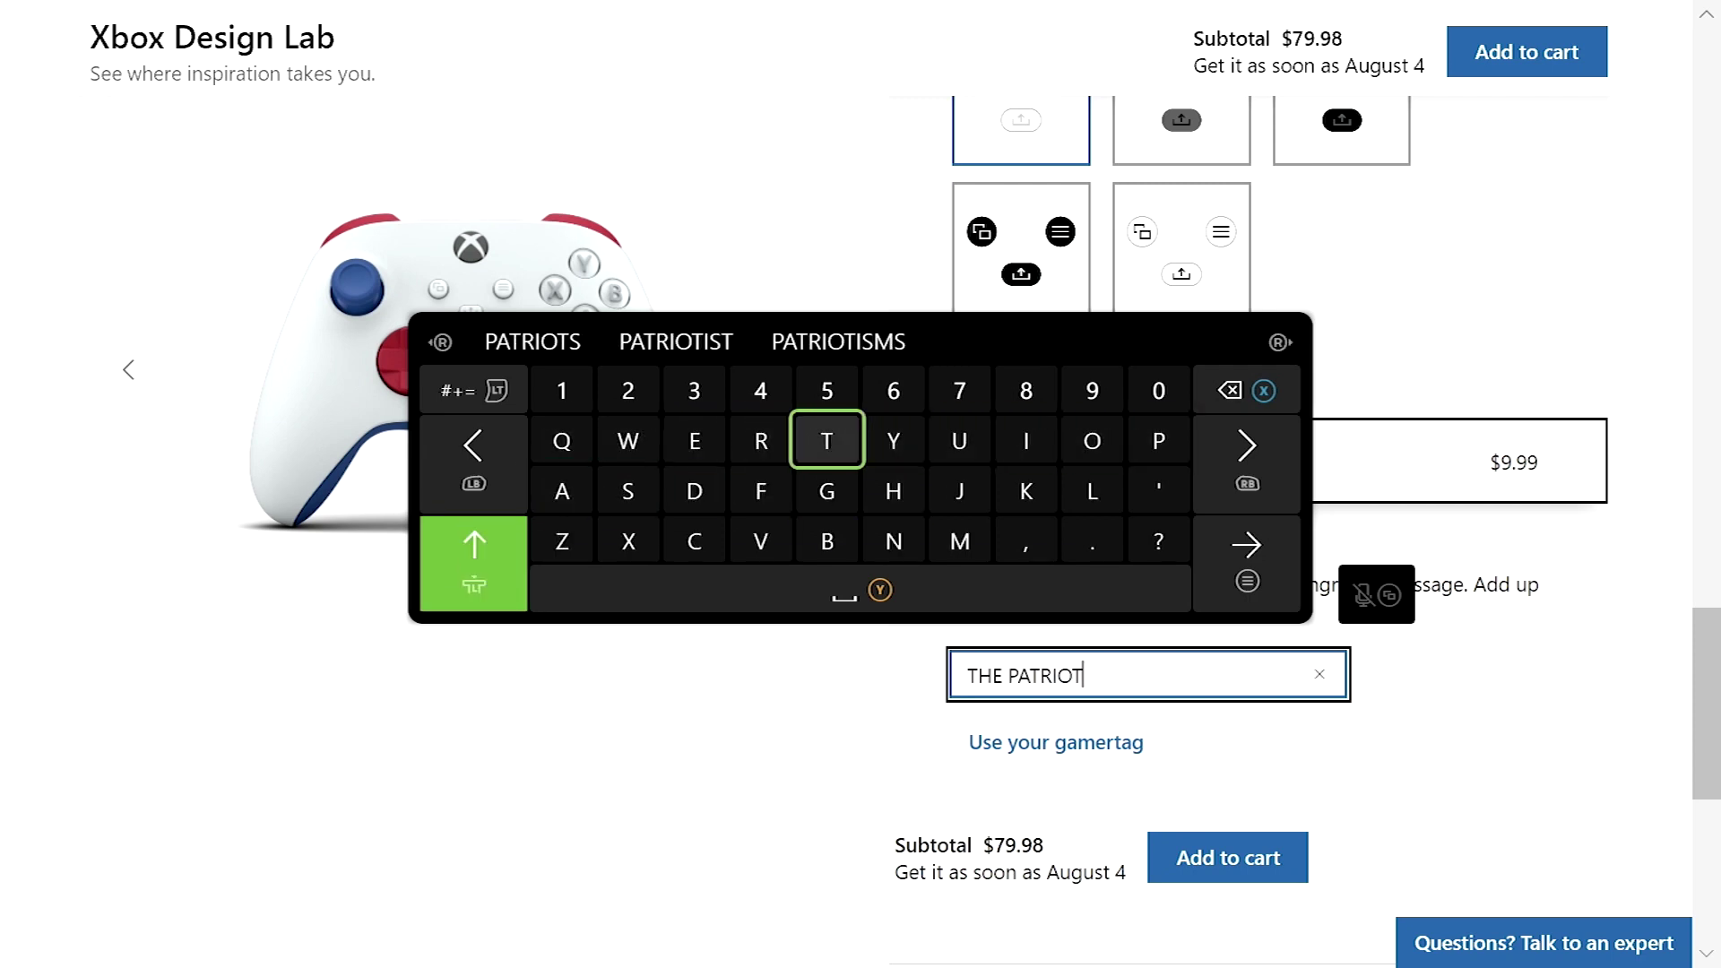
{"action": "key", "text": "Return"}
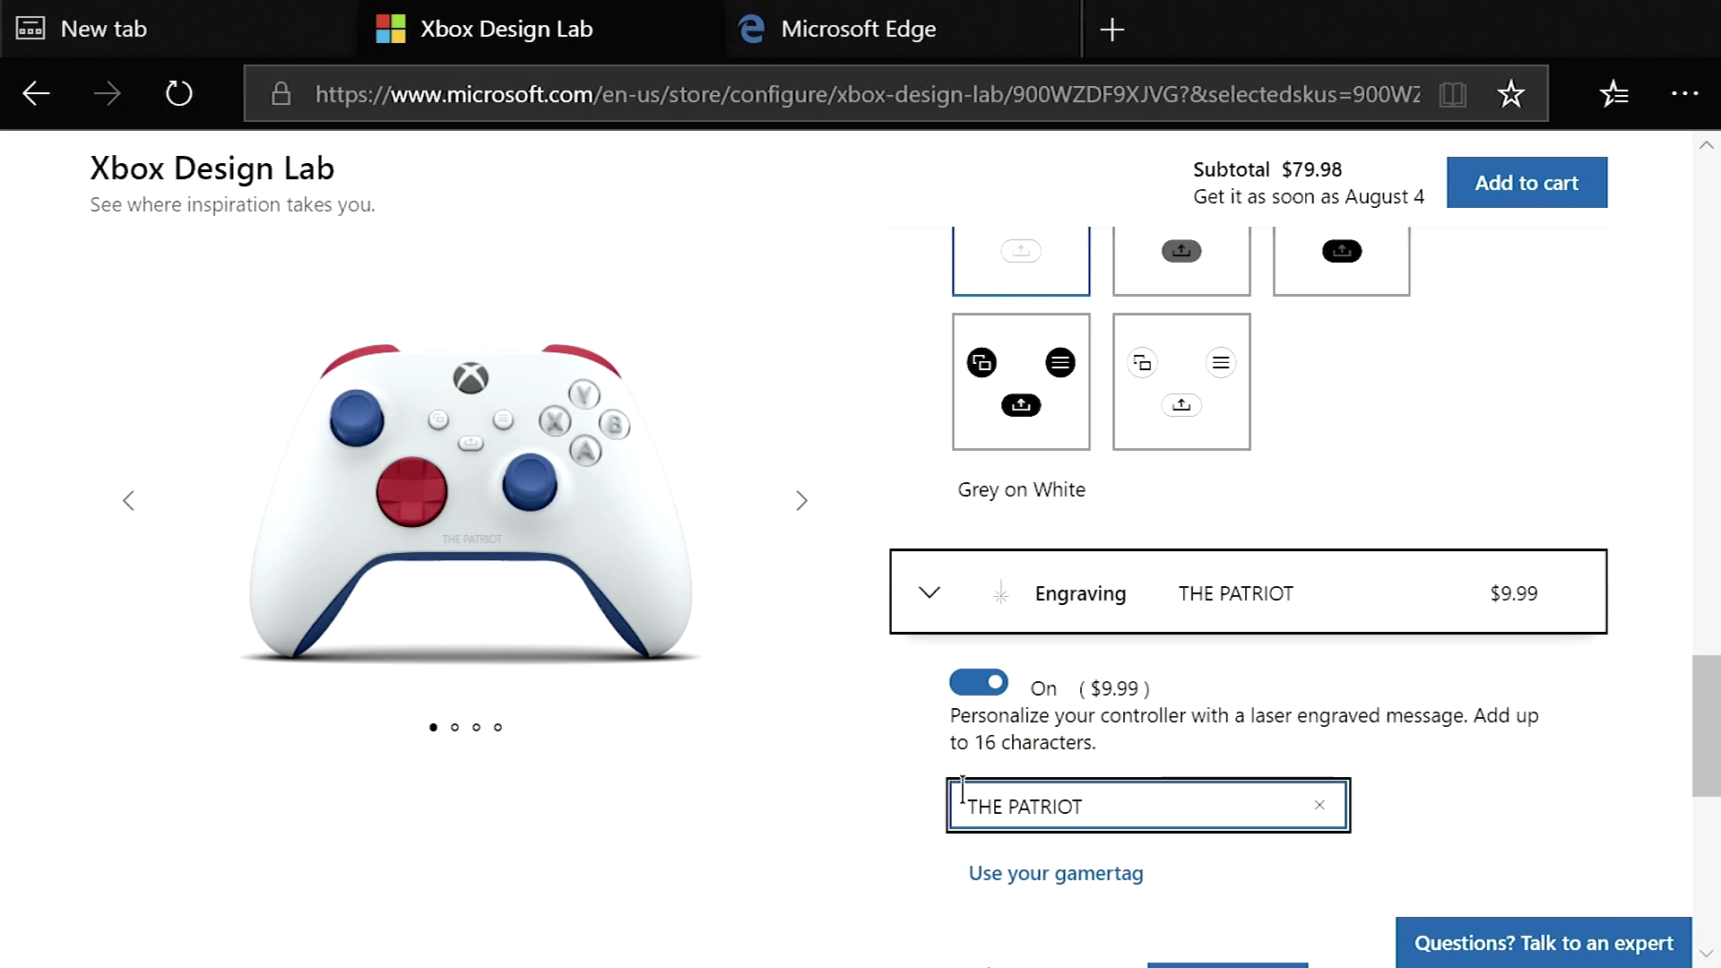
Review the engraved controller from the back, rear close-up and side, then return to front
{"action": "left_click", "coordinate": [801, 529]}
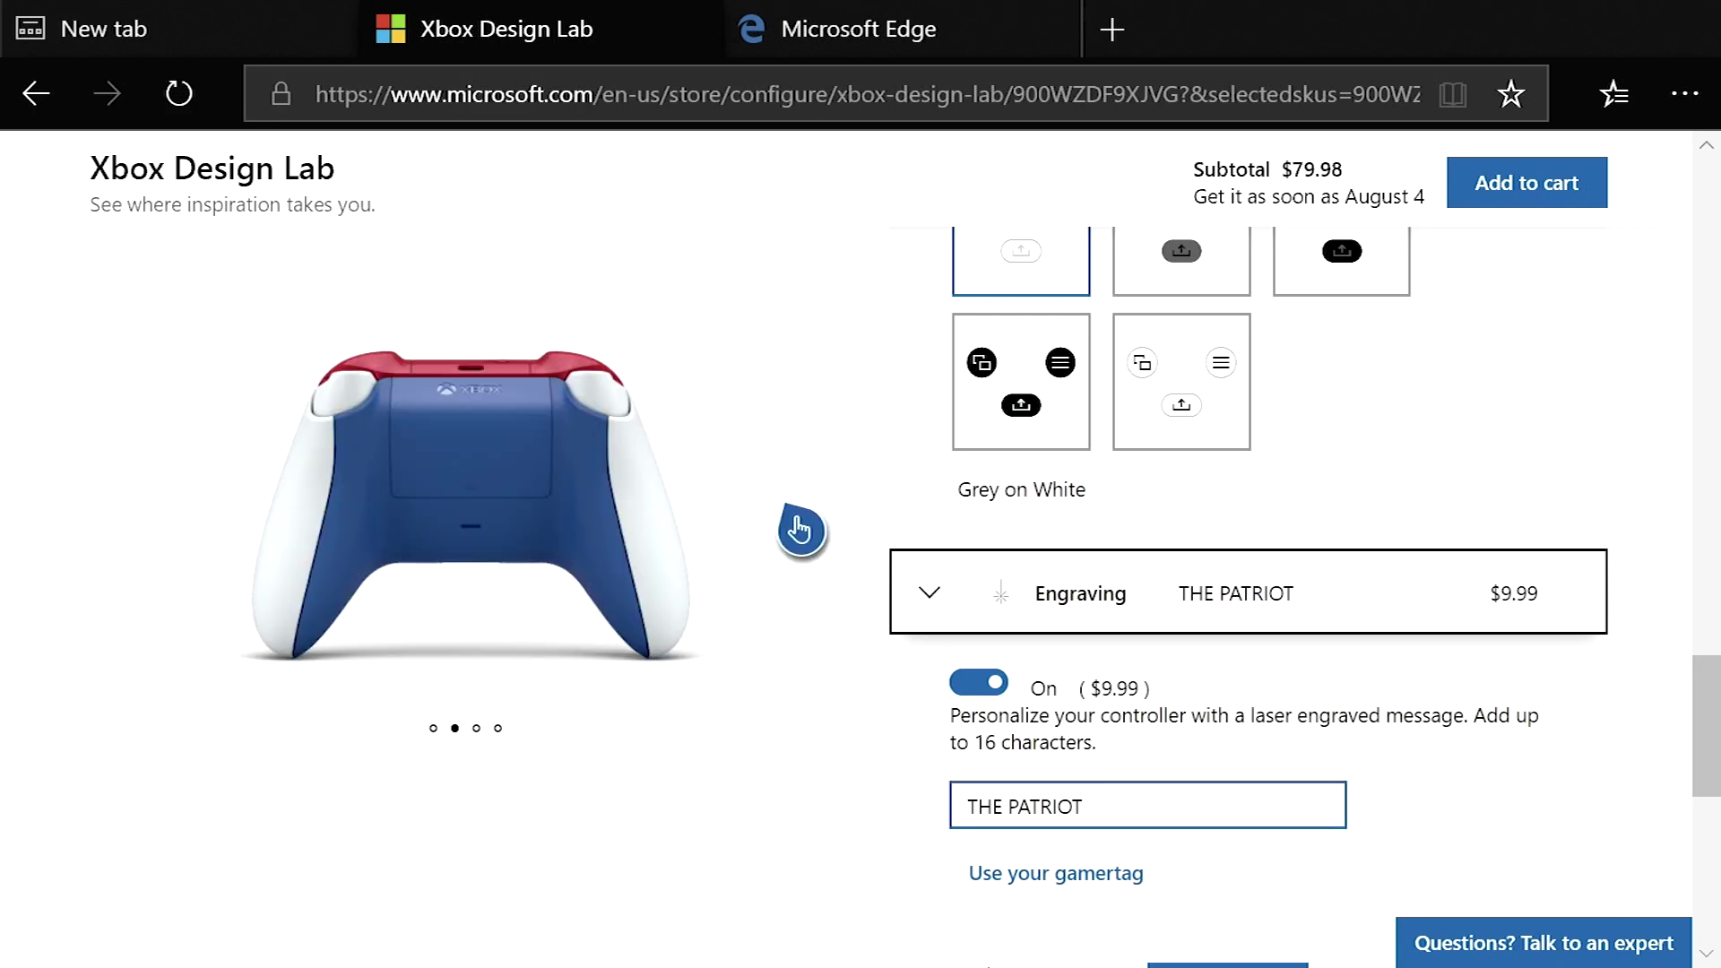
{"action": "left_click", "coordinate": [801, 529]}
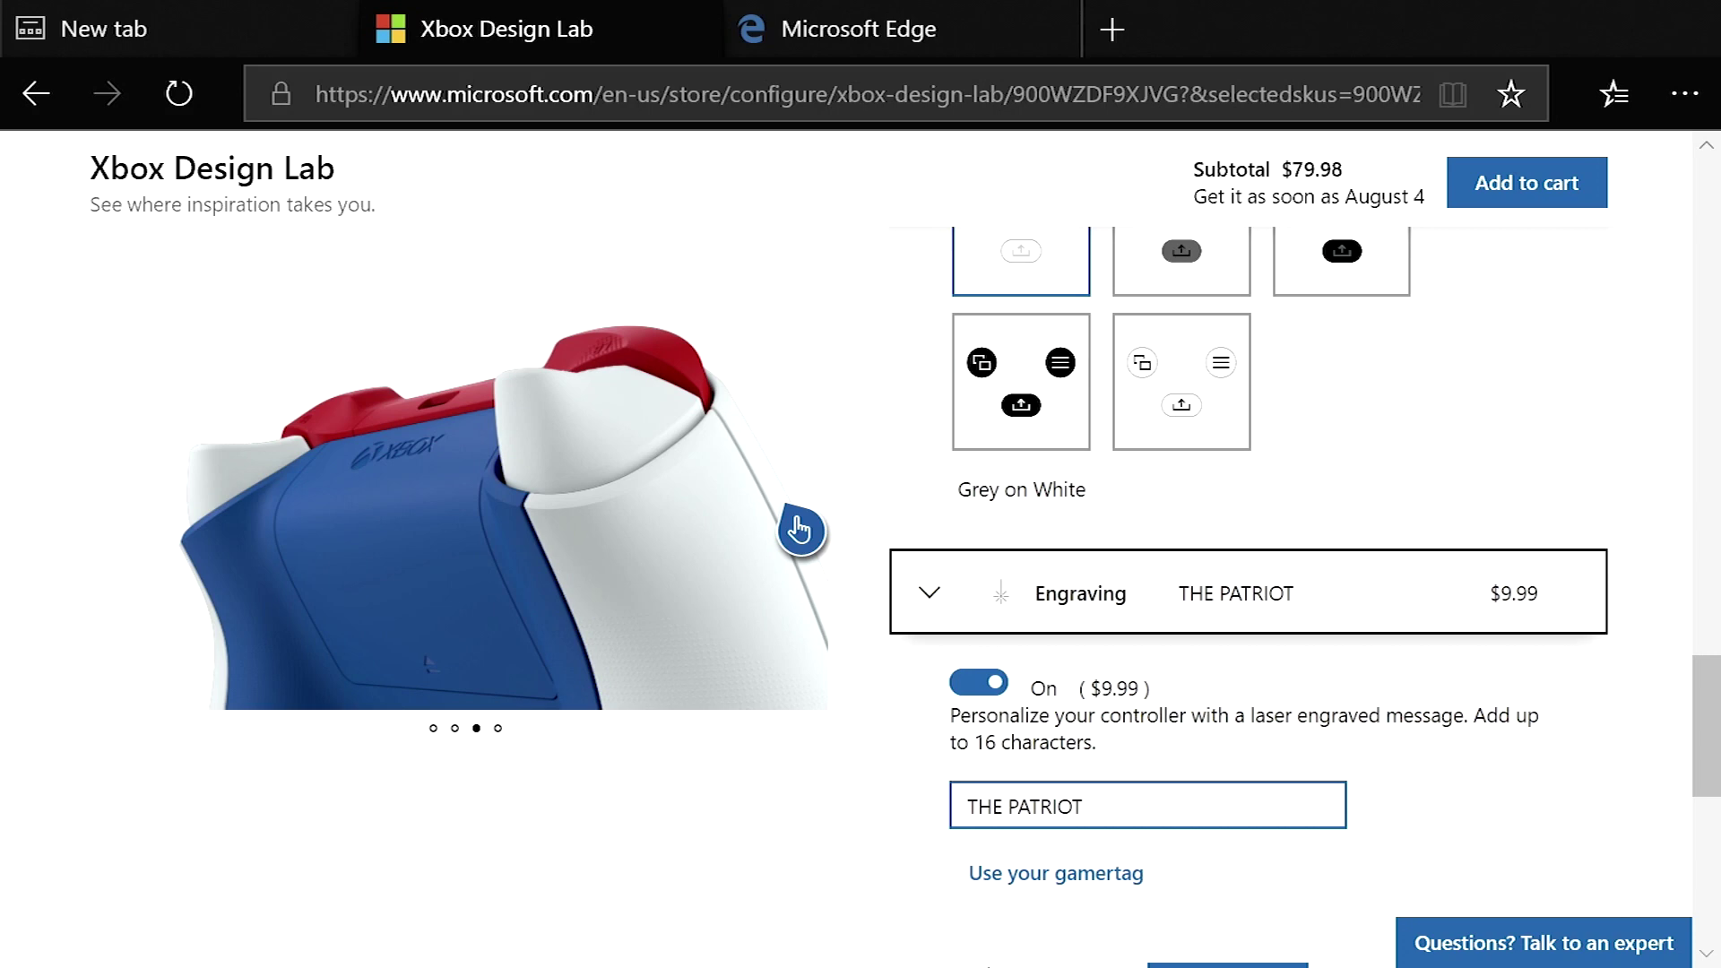
{"action": "left_click", "coordinate": [801, 528]}
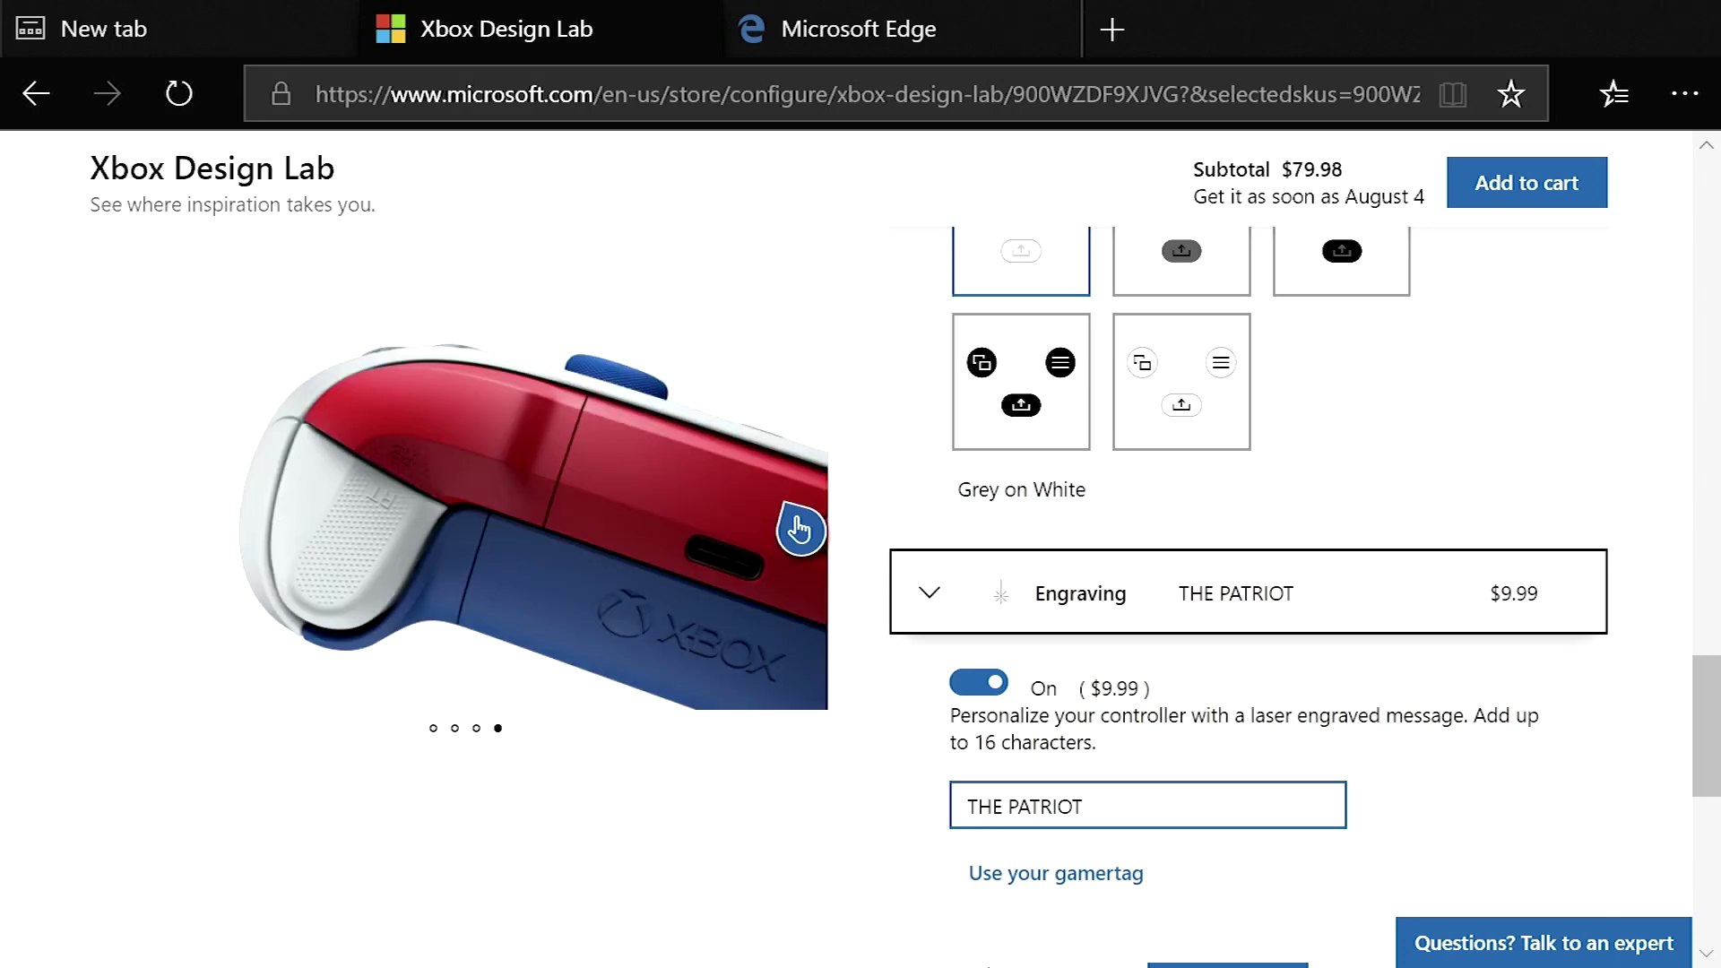
{"action": "left_click", "coordinate": [800, 529]}
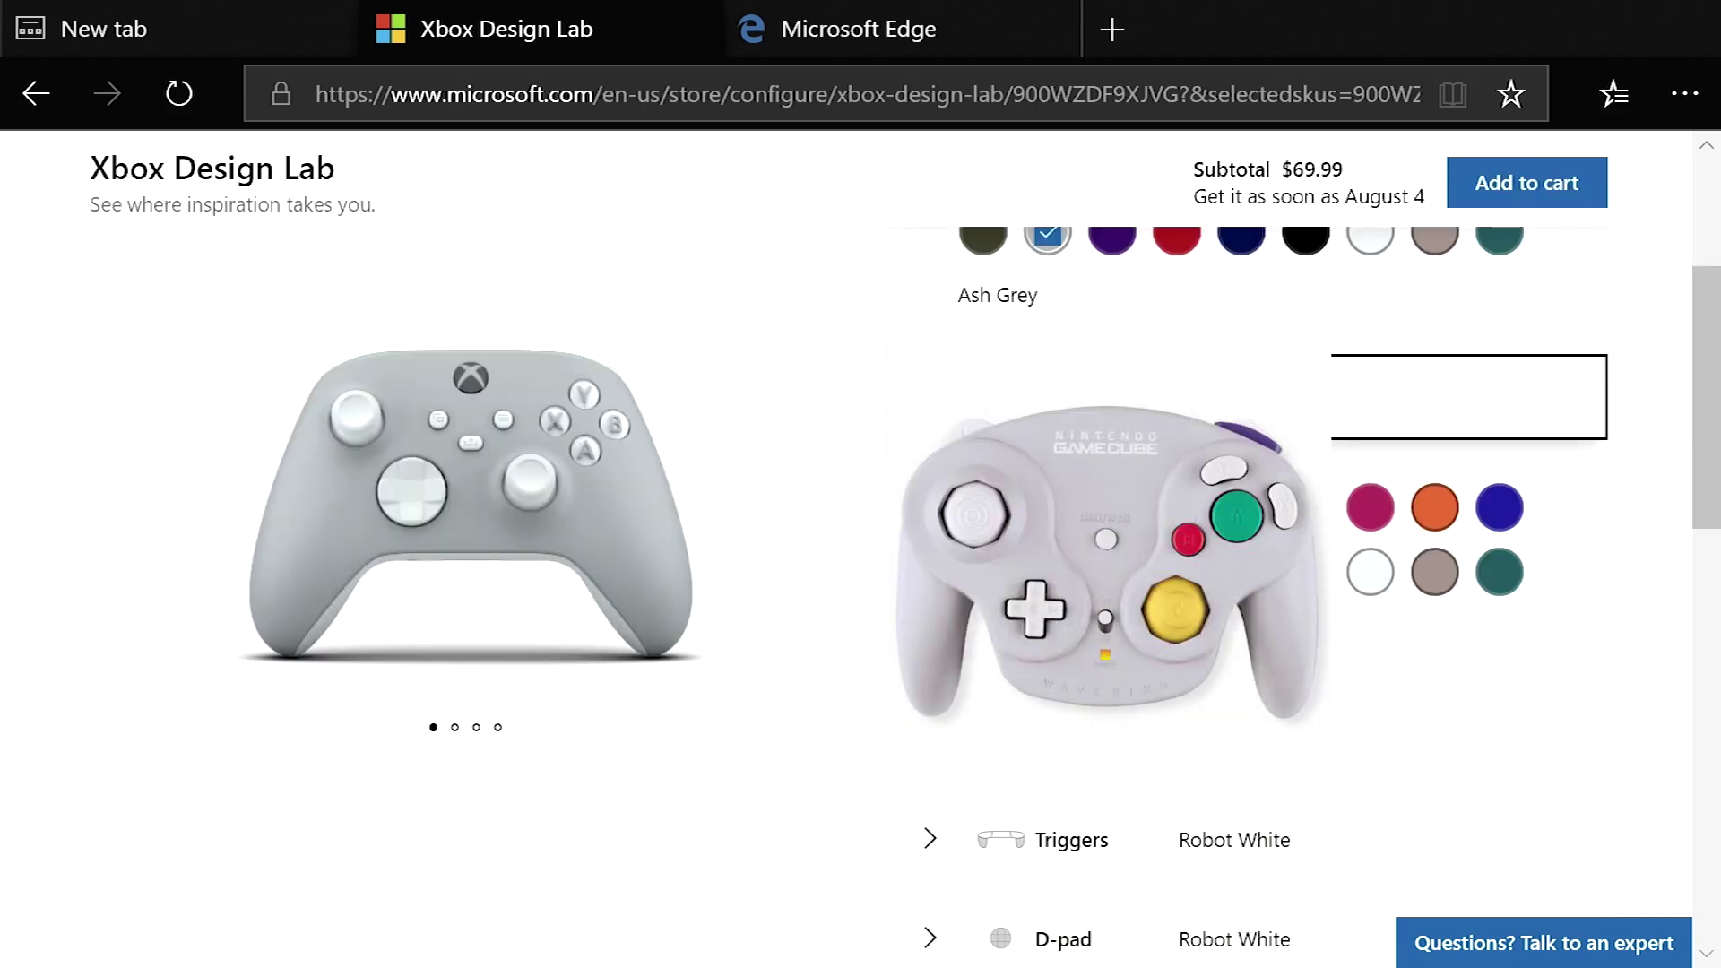
Pick Ash Grey back, Regal Purple bumpers, Robot White triggers, Lightning Yellow thumbsticks, Black on Colors ABXY, Grey on White View/Menu/Share
{"action": "left_click", "coordinate": [1047, 572]}
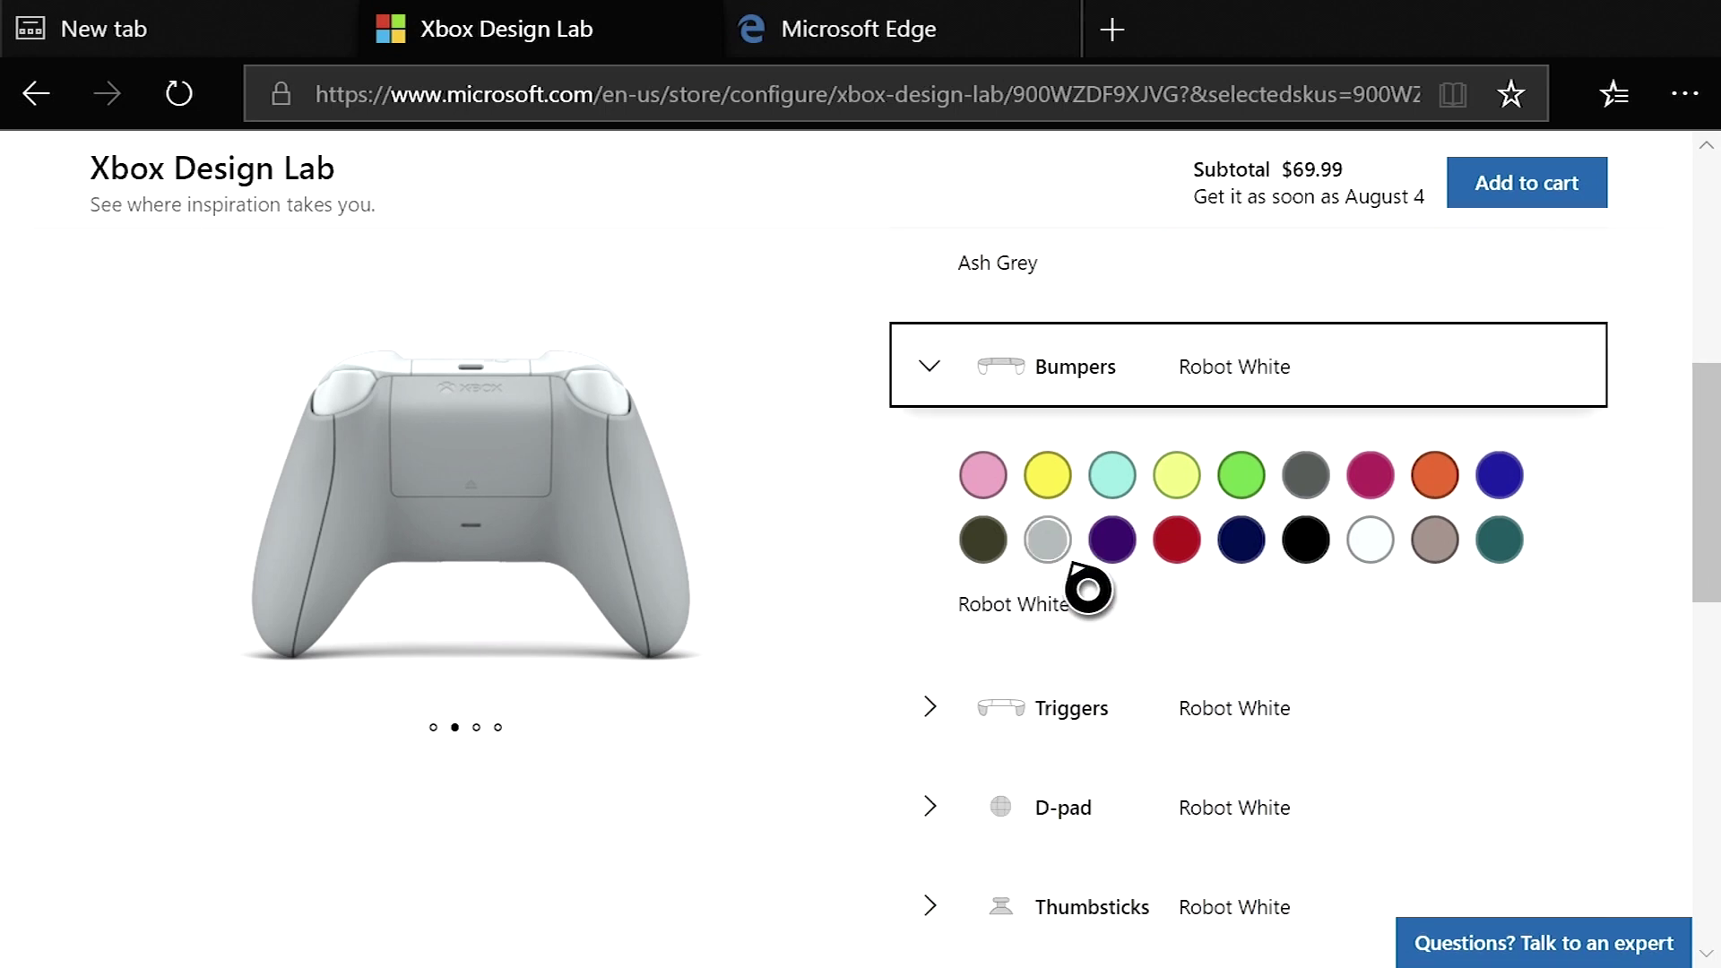
{"action": "left_click", "coordinate": [1112, 548]}
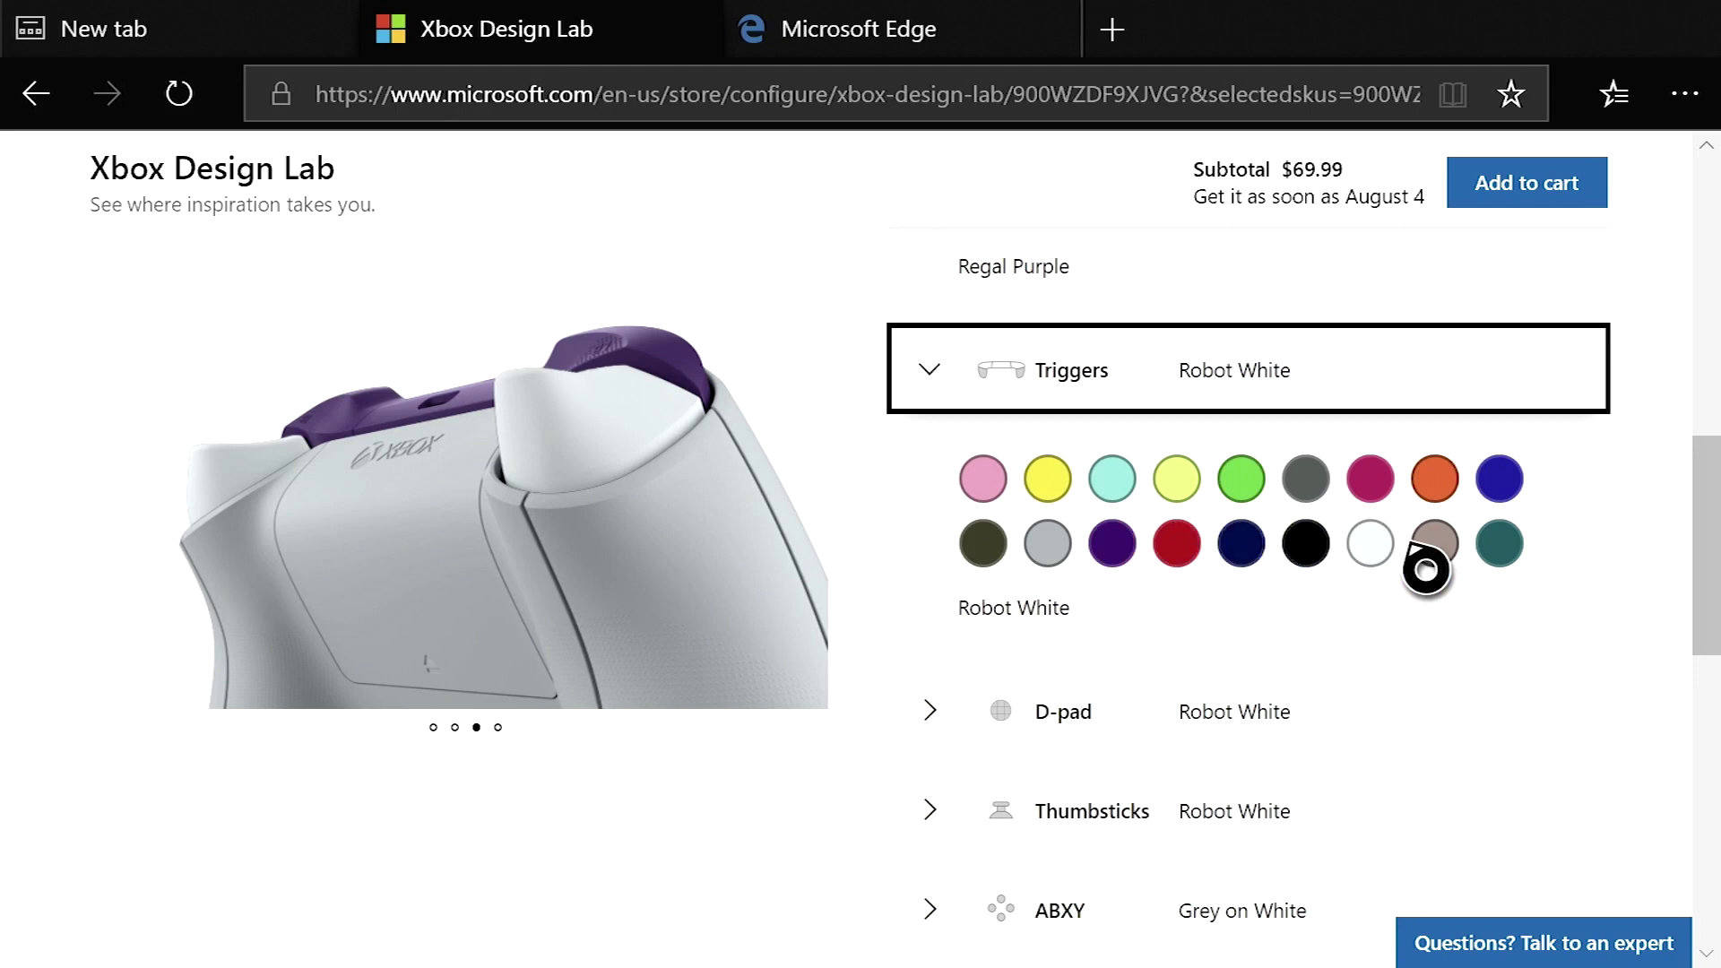
{"action": "left_click", "coordinate": [1371, 547]}
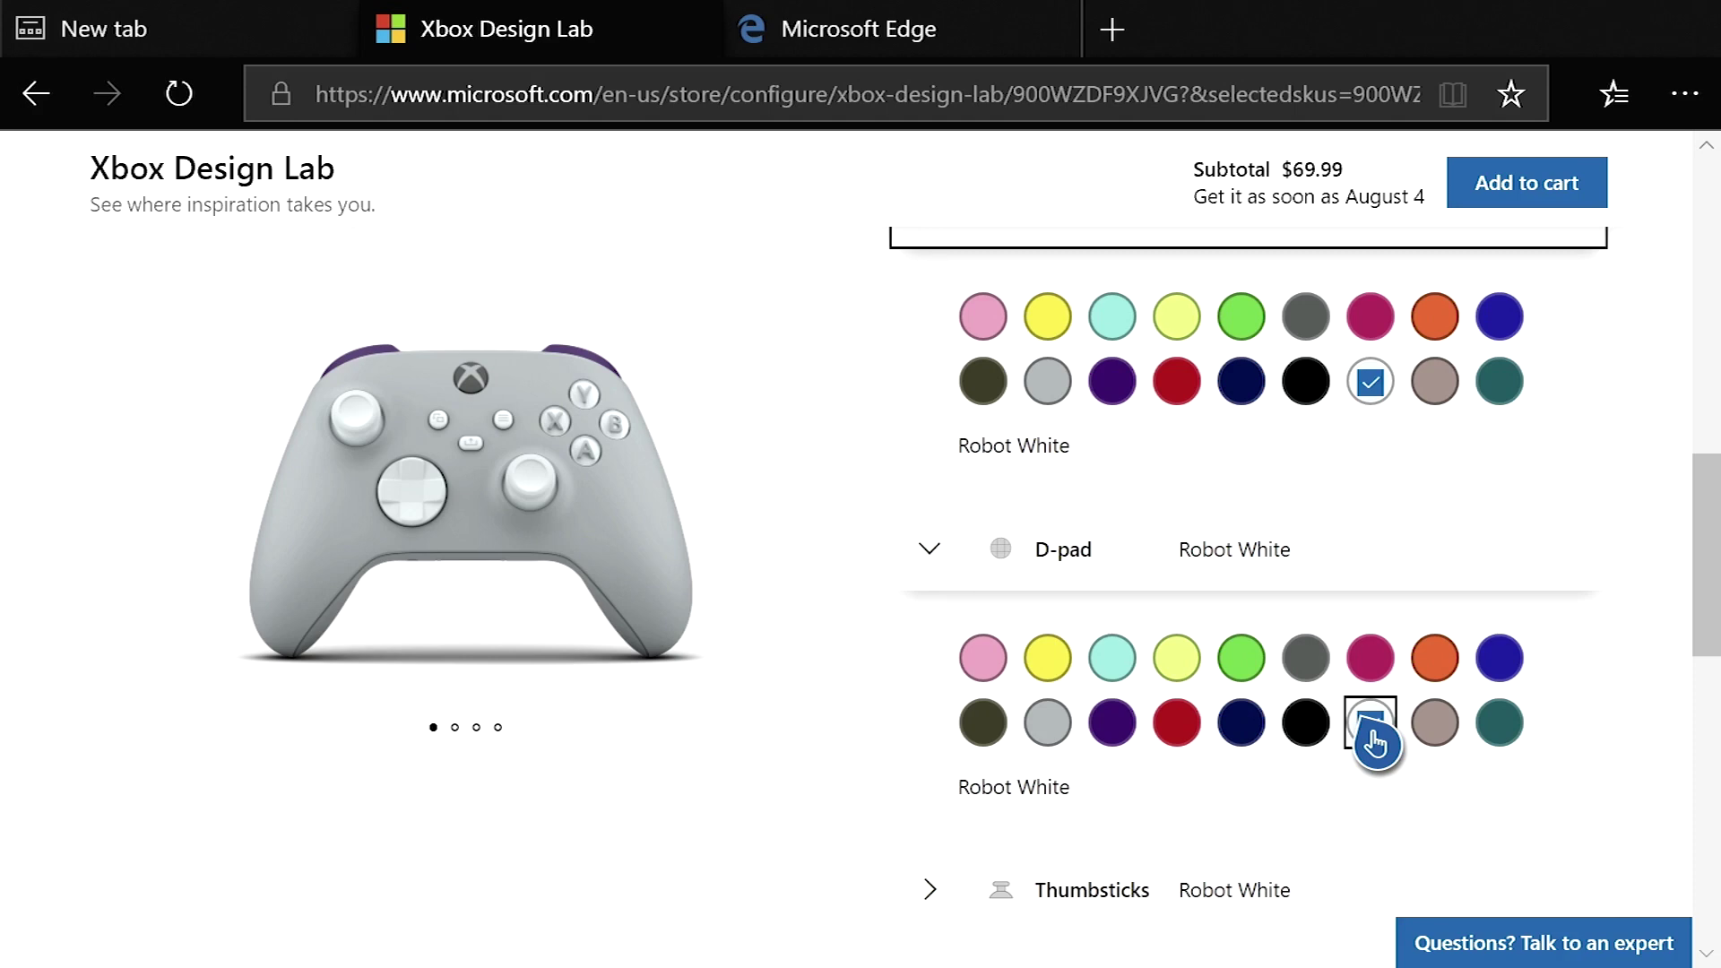
{"action": "left_click", "coordinate": [1069, 716]}
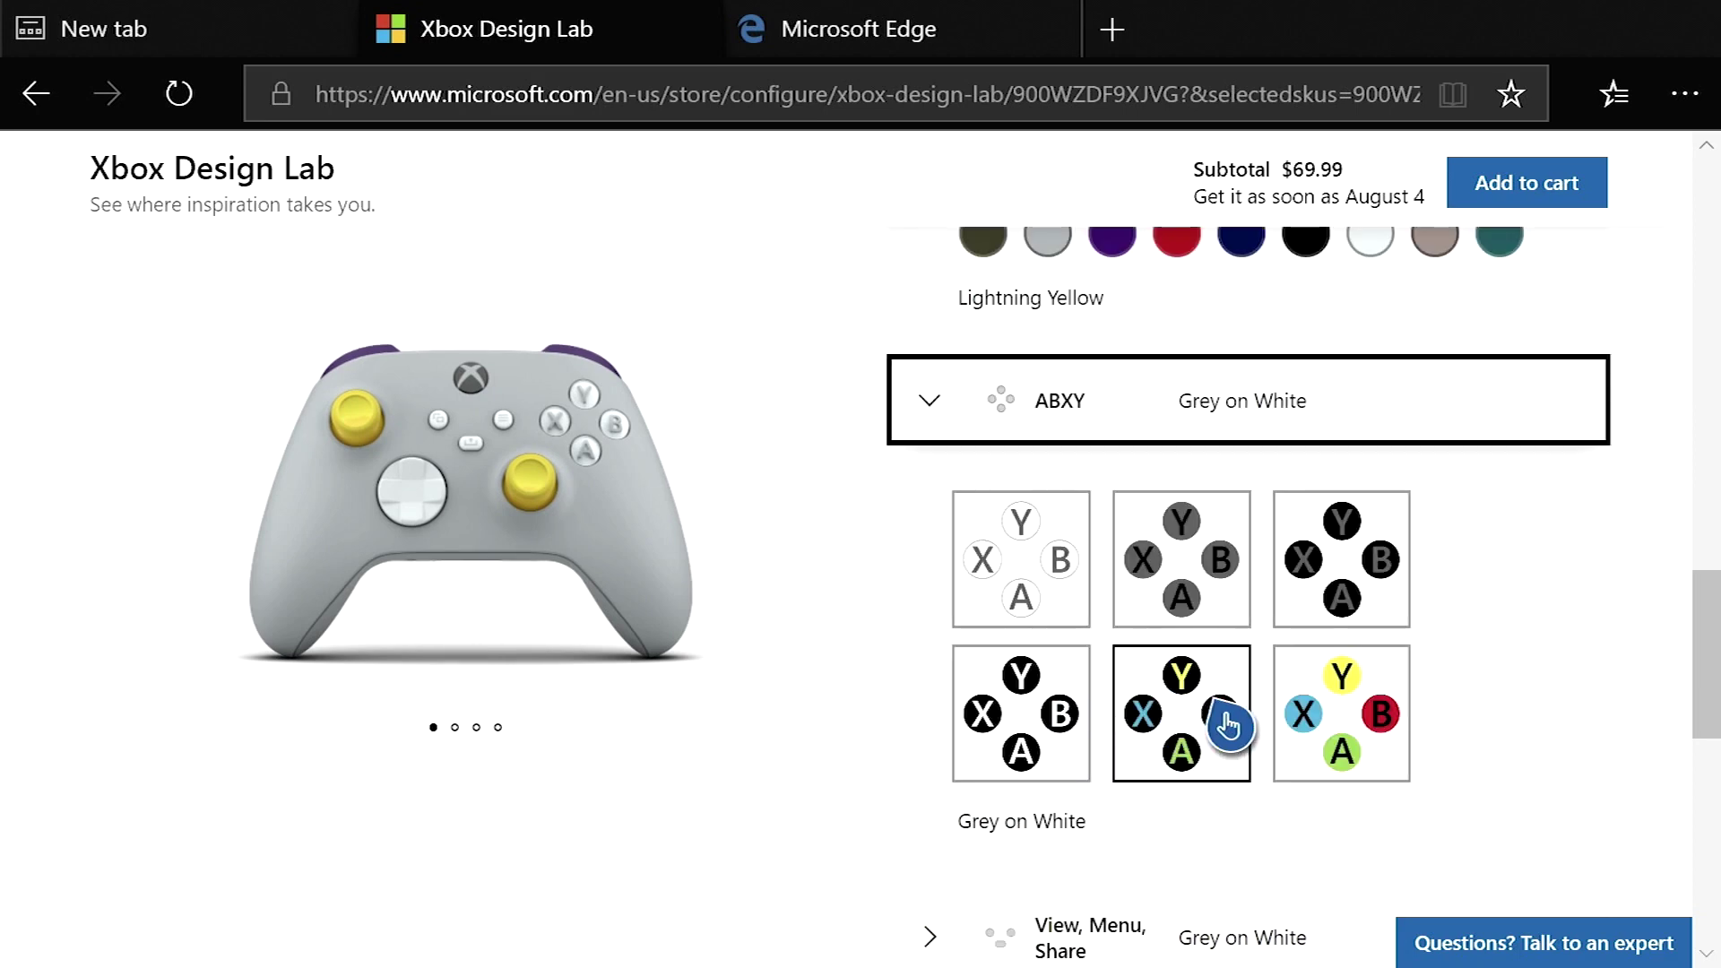
{"action": "left_click", "coordinate": [1341, 717]}
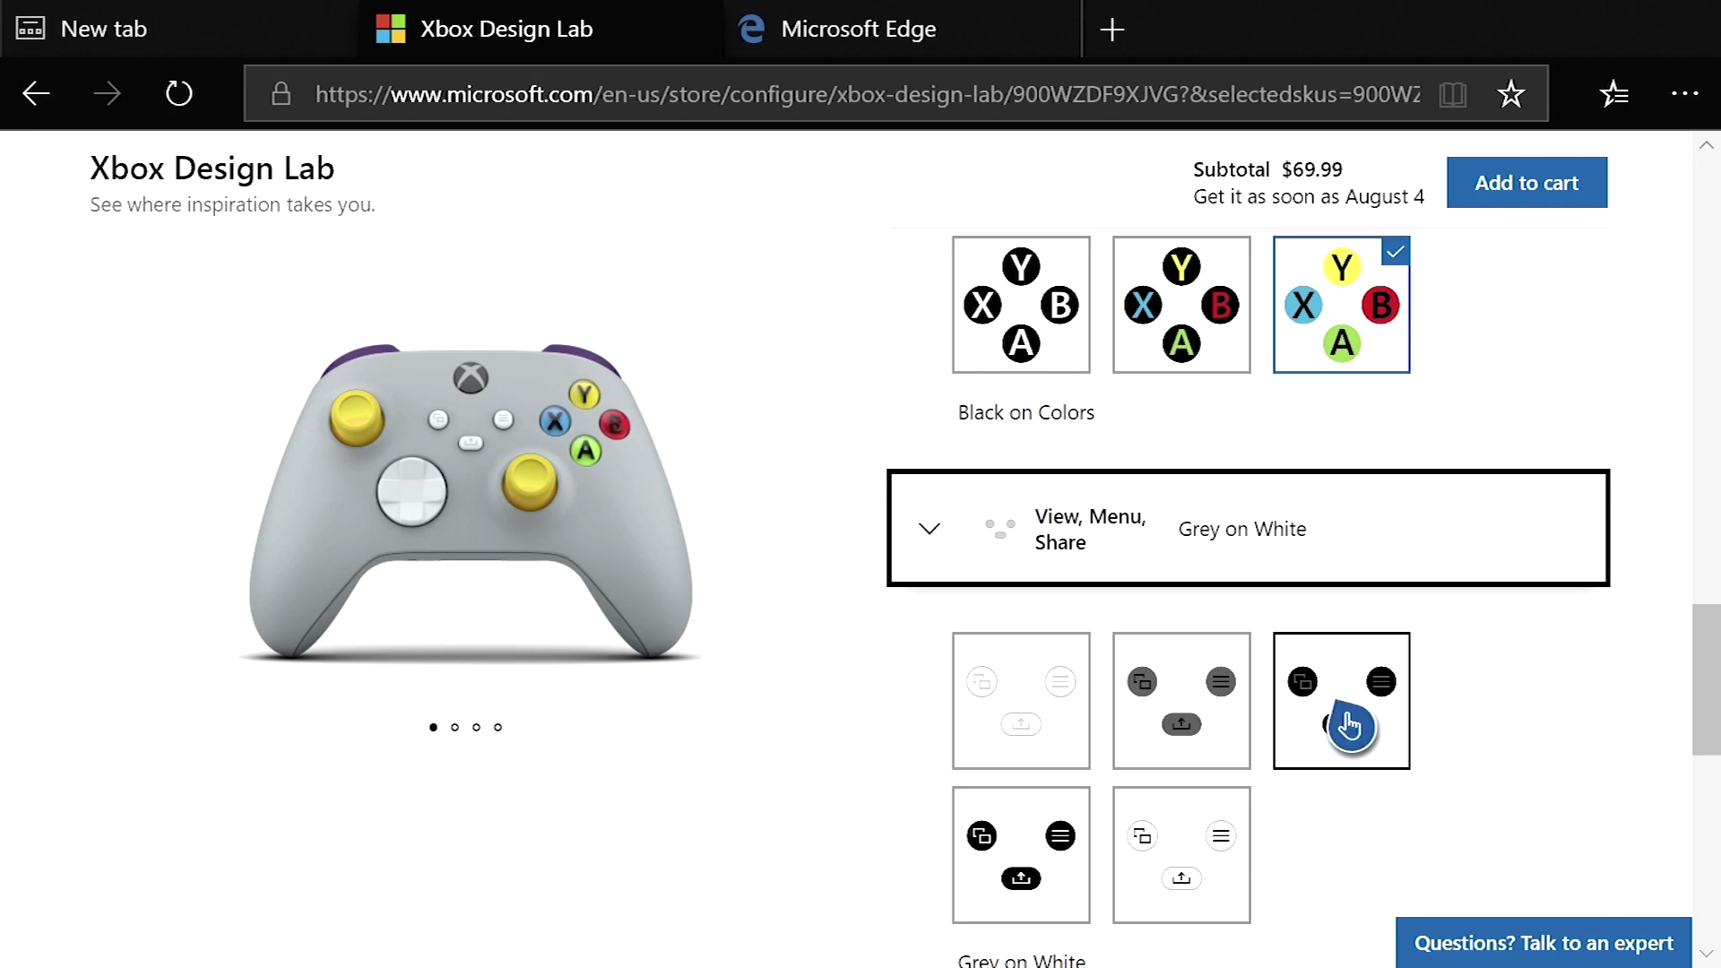
{"action": "left_click", "coordinate": [1058, 726]}
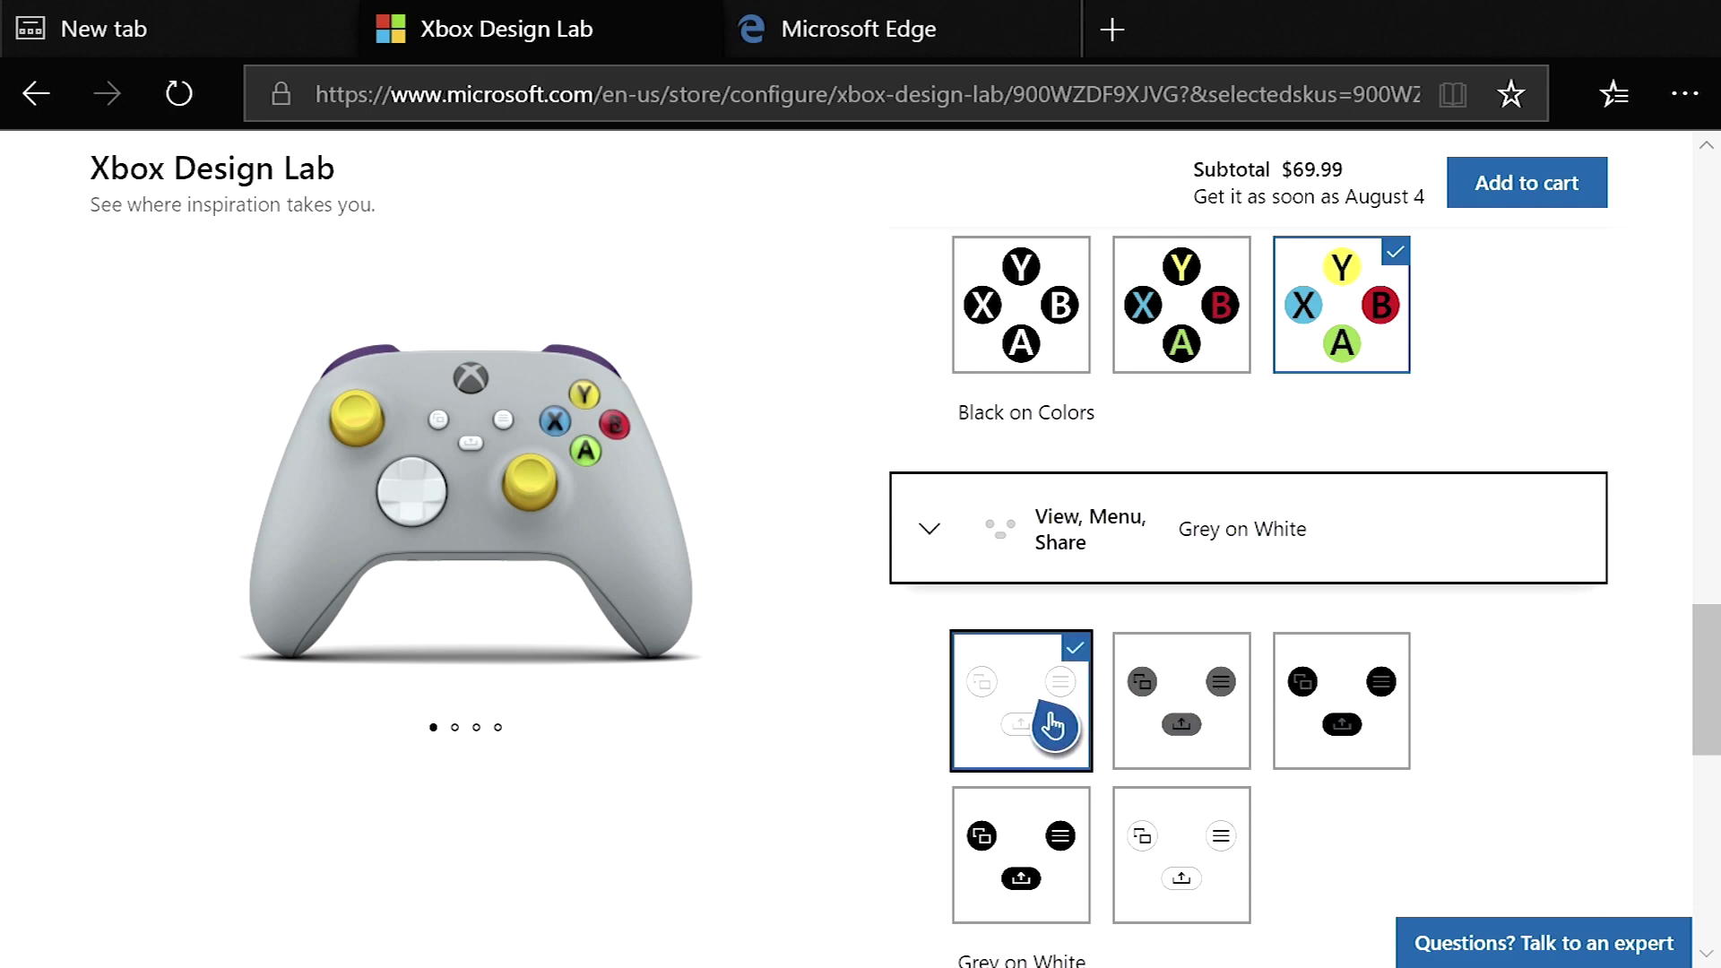
Turn on engraving and enter the message WAVEBIRD
{"action": "left_click", "coordinate": [986, 880]}
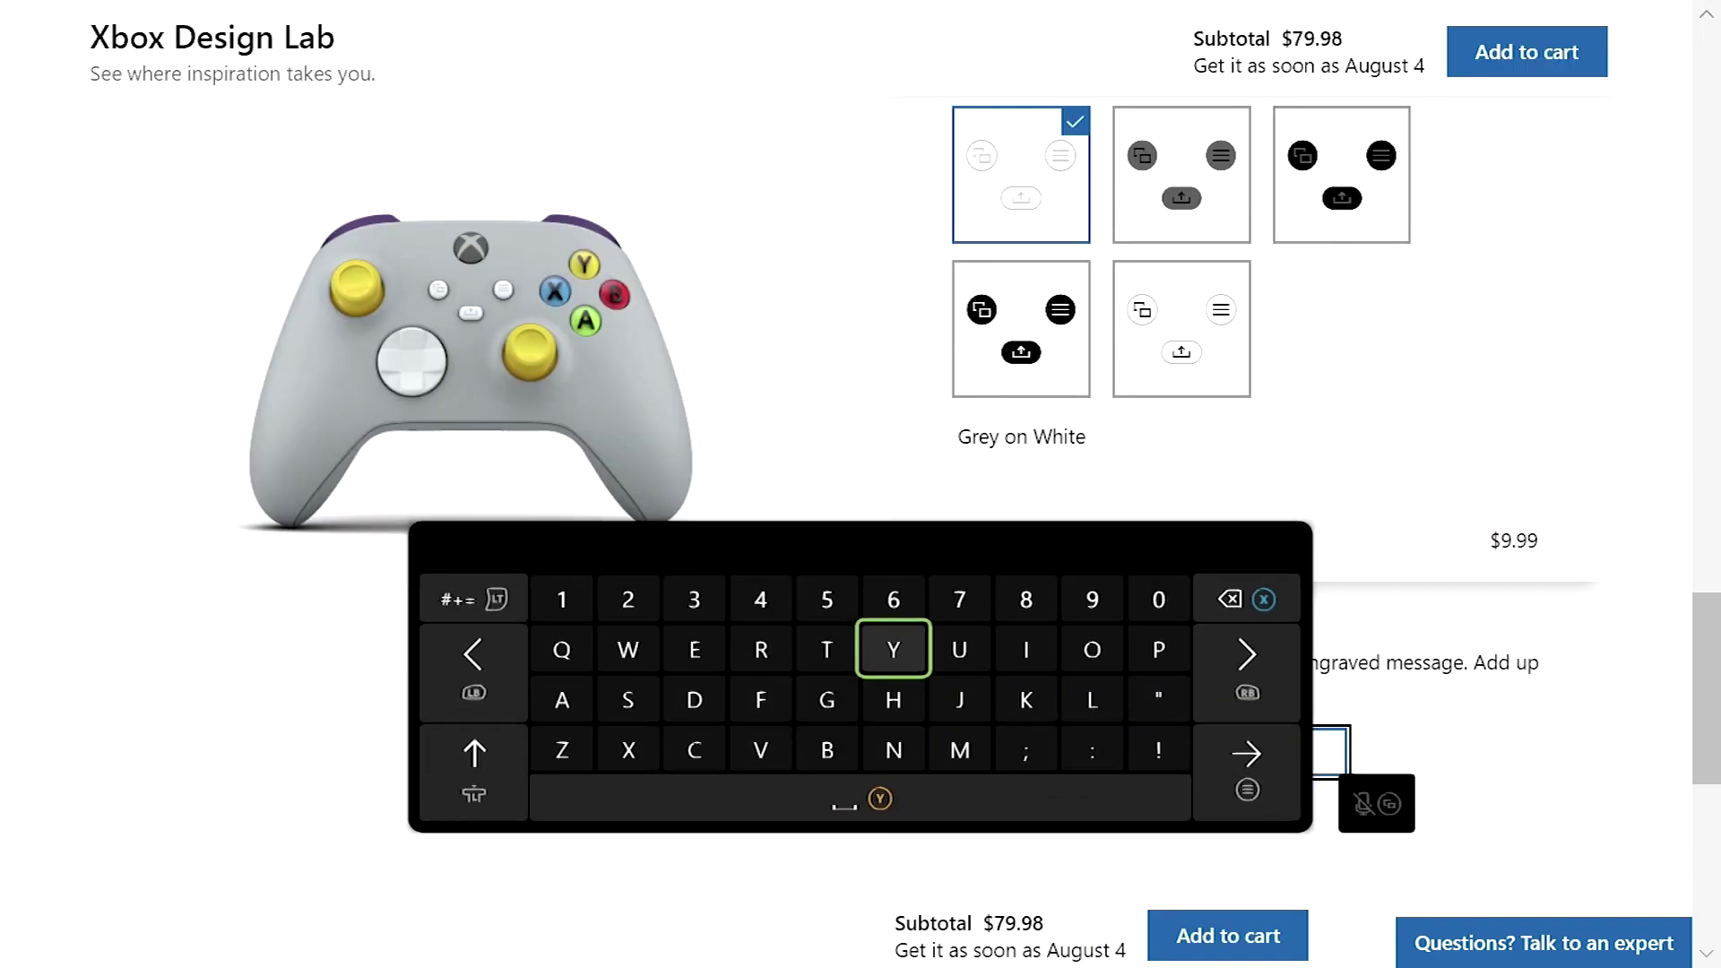
{"action": "type", "text": "WAVEBIRD"}
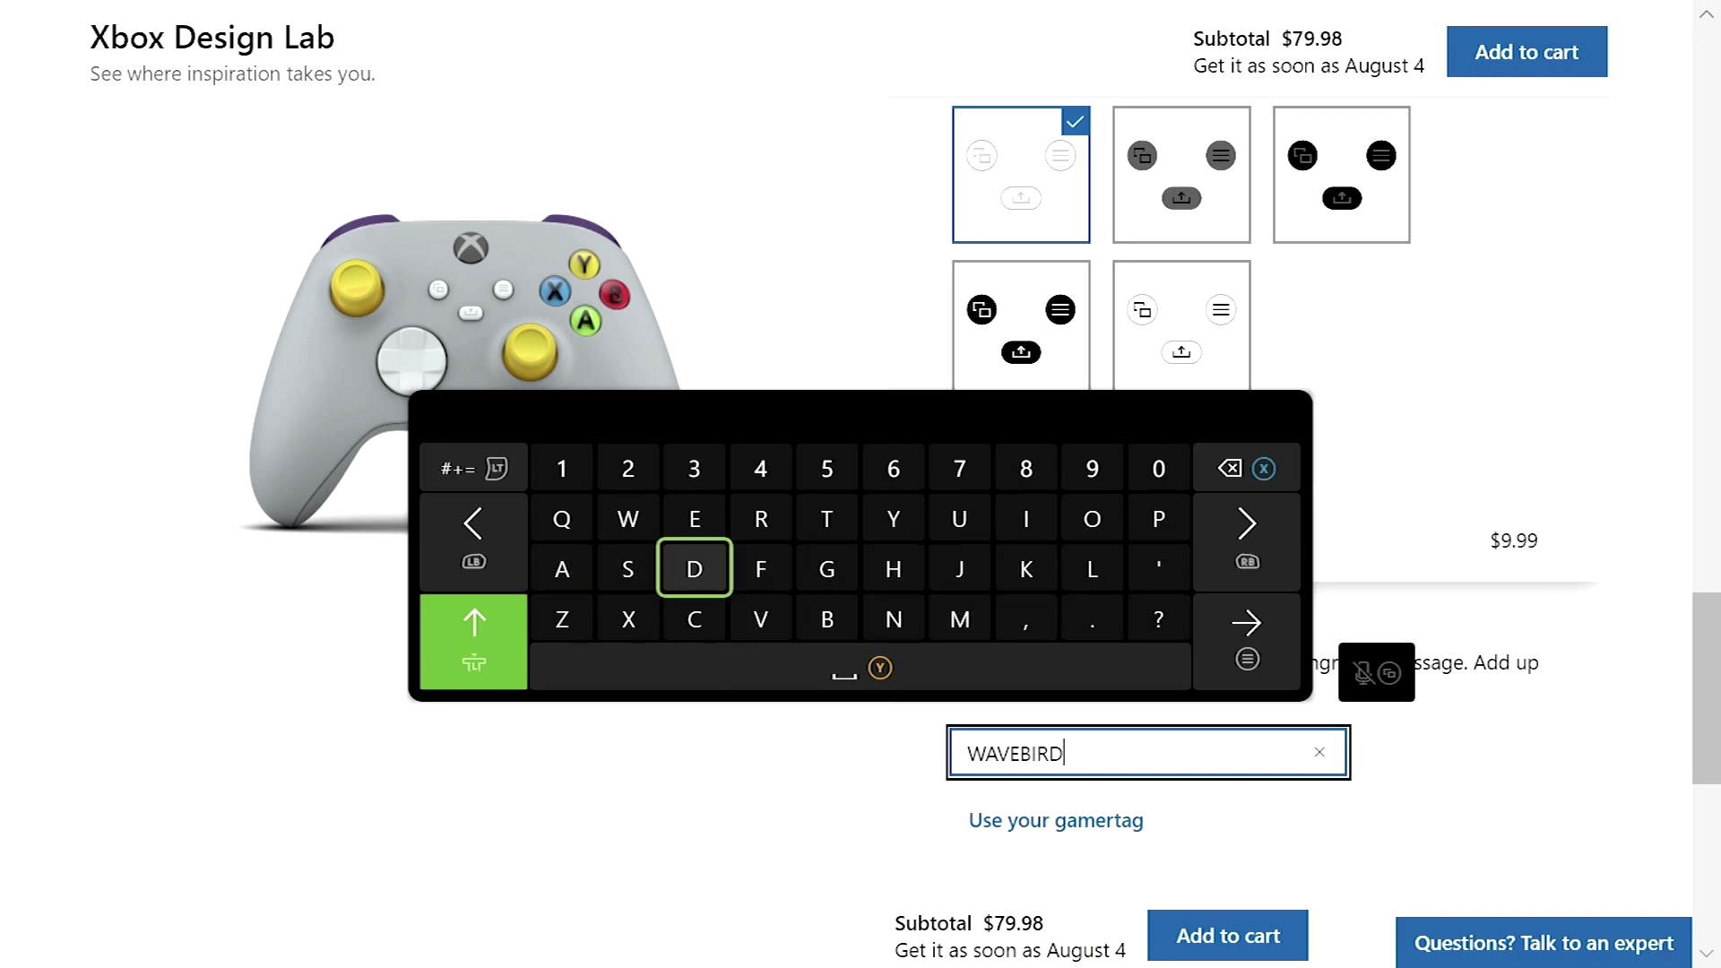
{"action": "key", "text": "Return"}
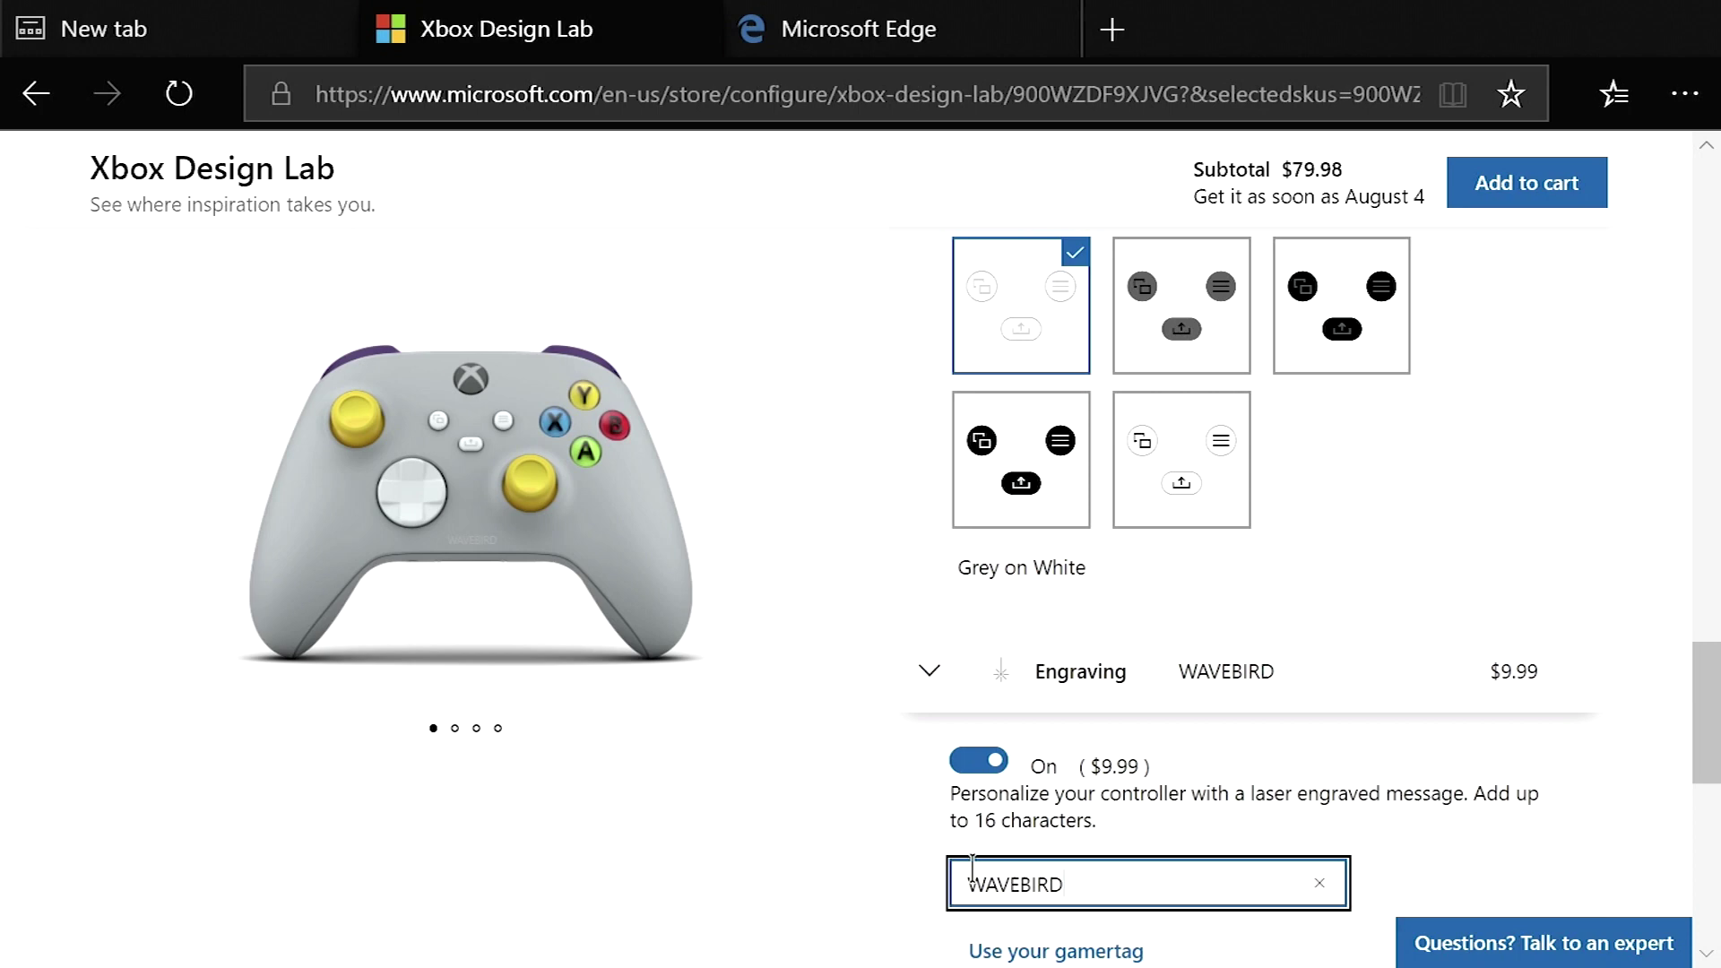
Review the grey controller from every angle, then give a new design a Zest Orange body
{"action": "left_click", "coordinate": [806, 524]}
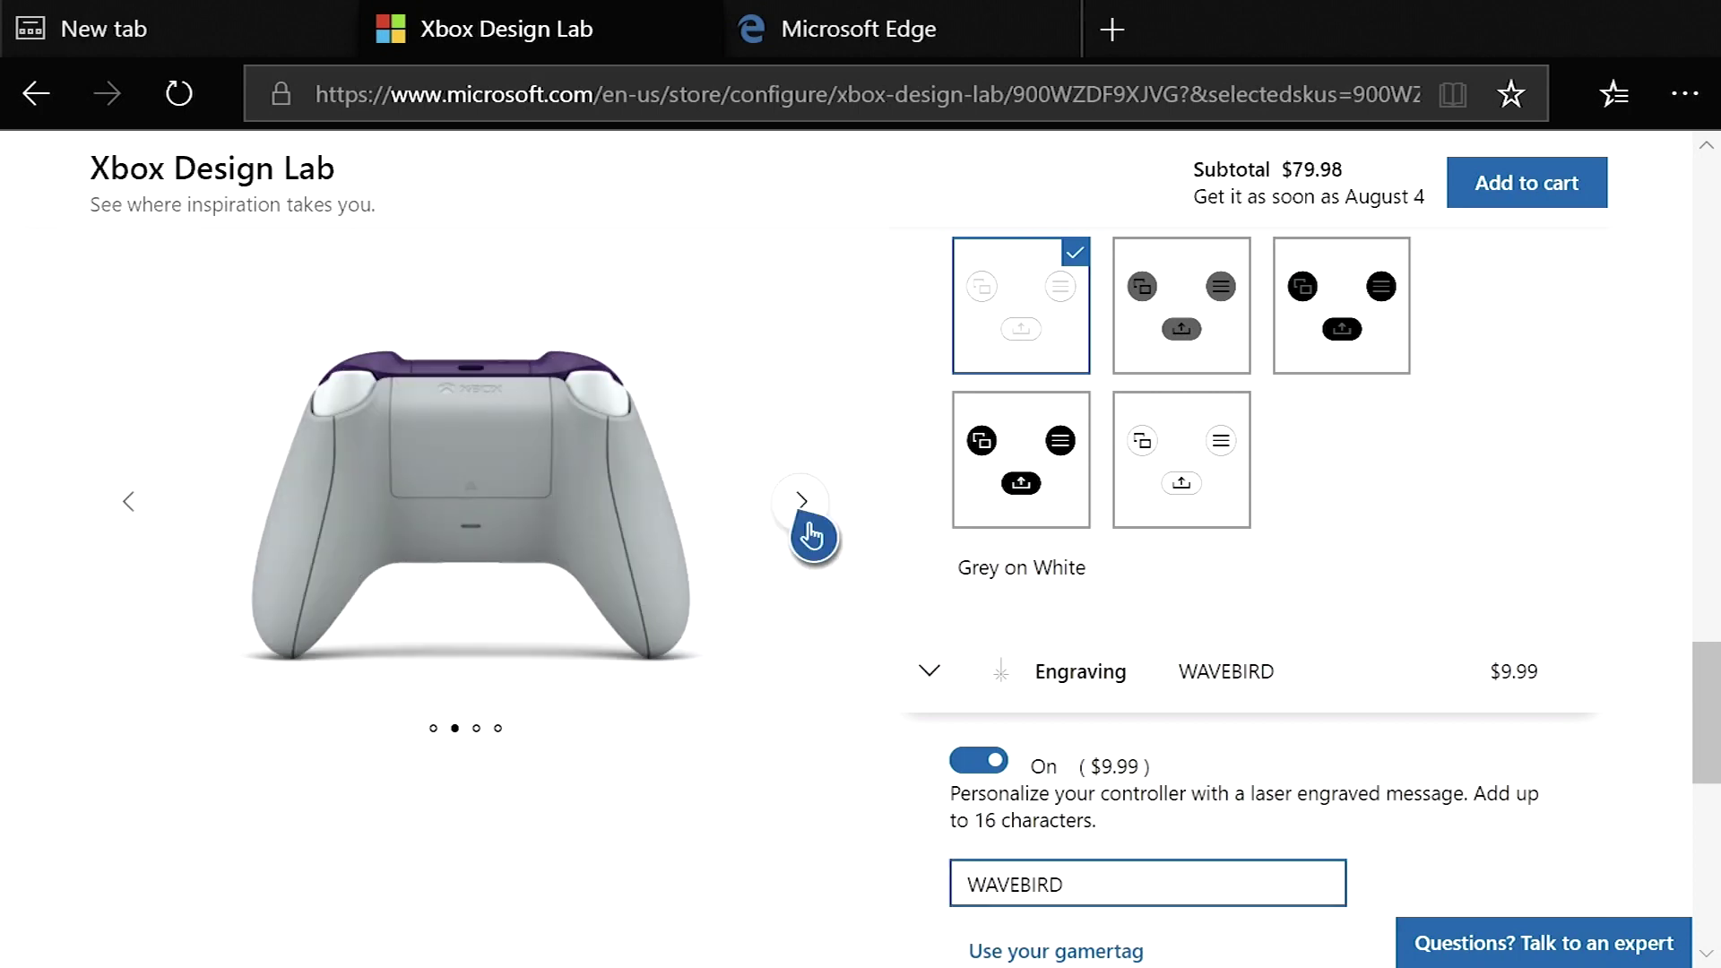
{"action": "left_click", "coordinate": [809, 526]}
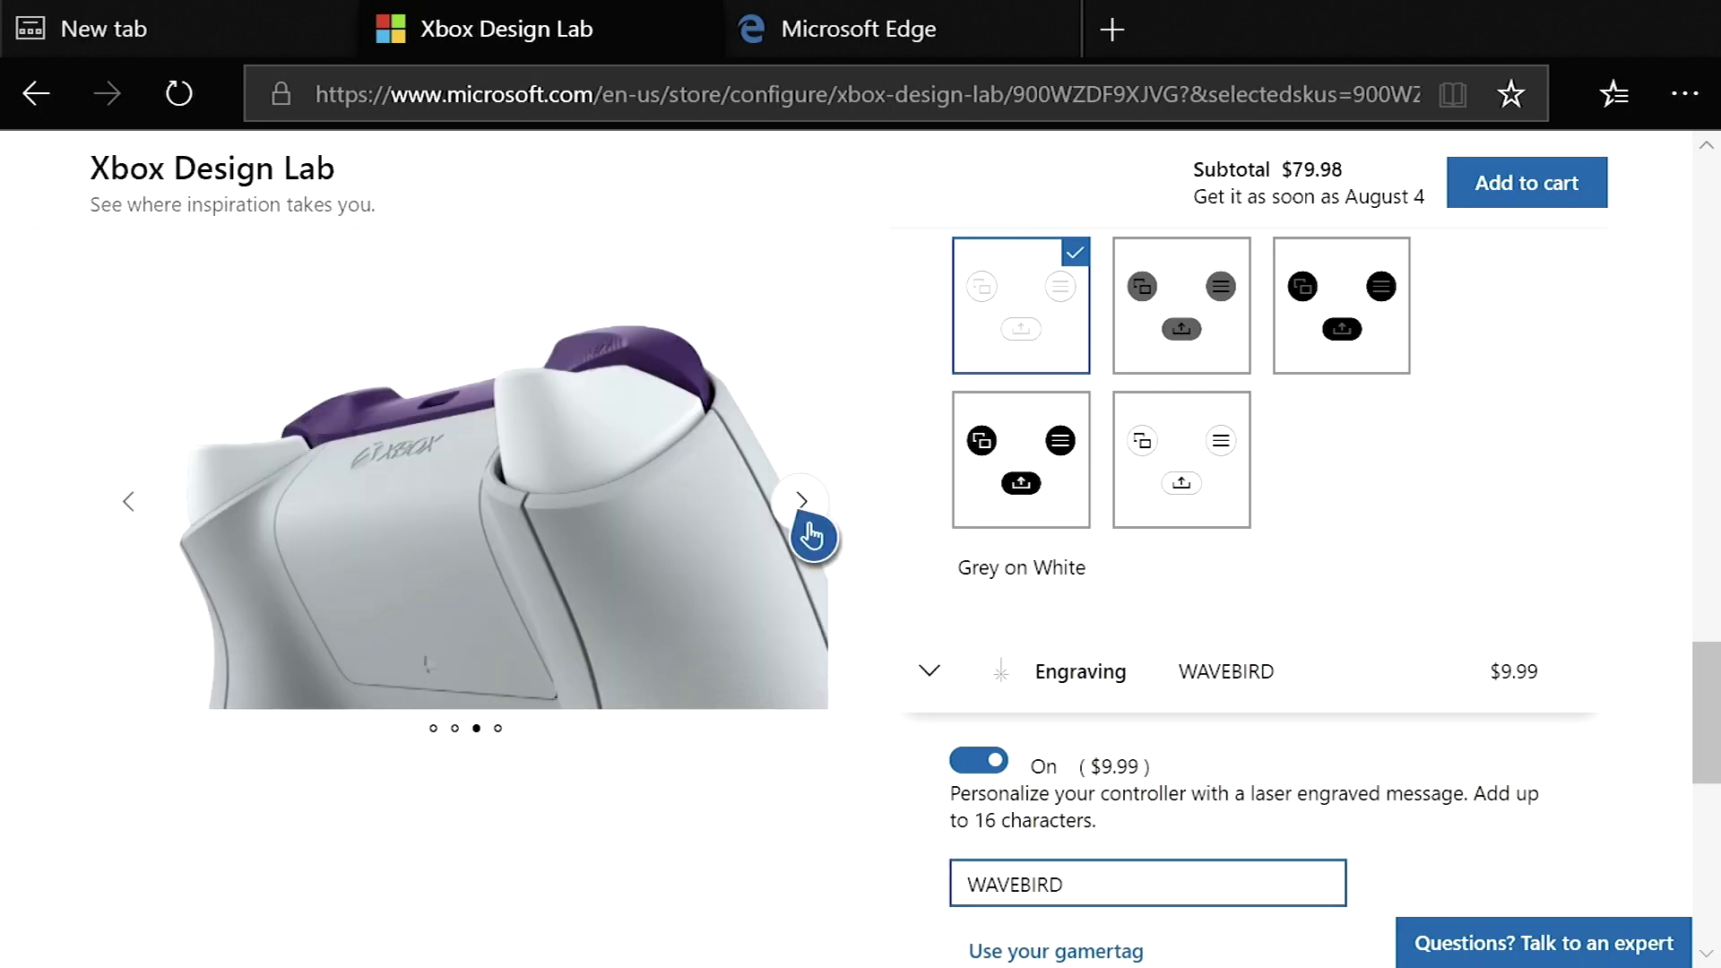
{"action": "left_click", "coordinate": [807, 524]}
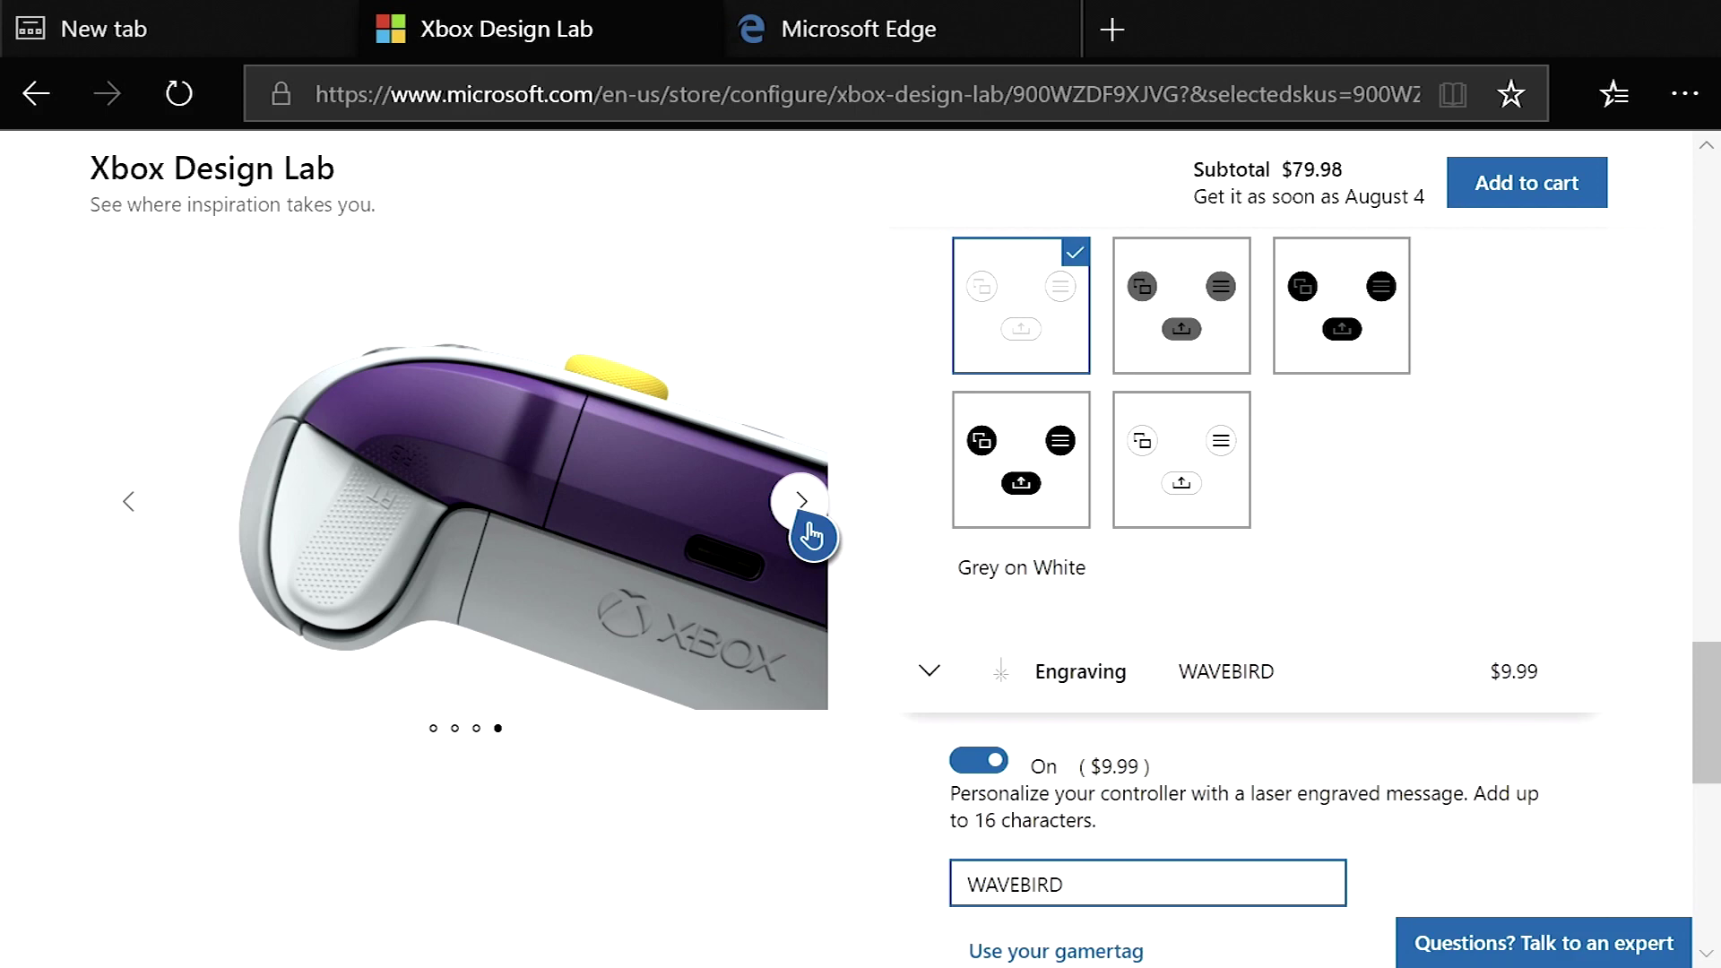
{"action": "left_click", "coordinate": [807, 525]}
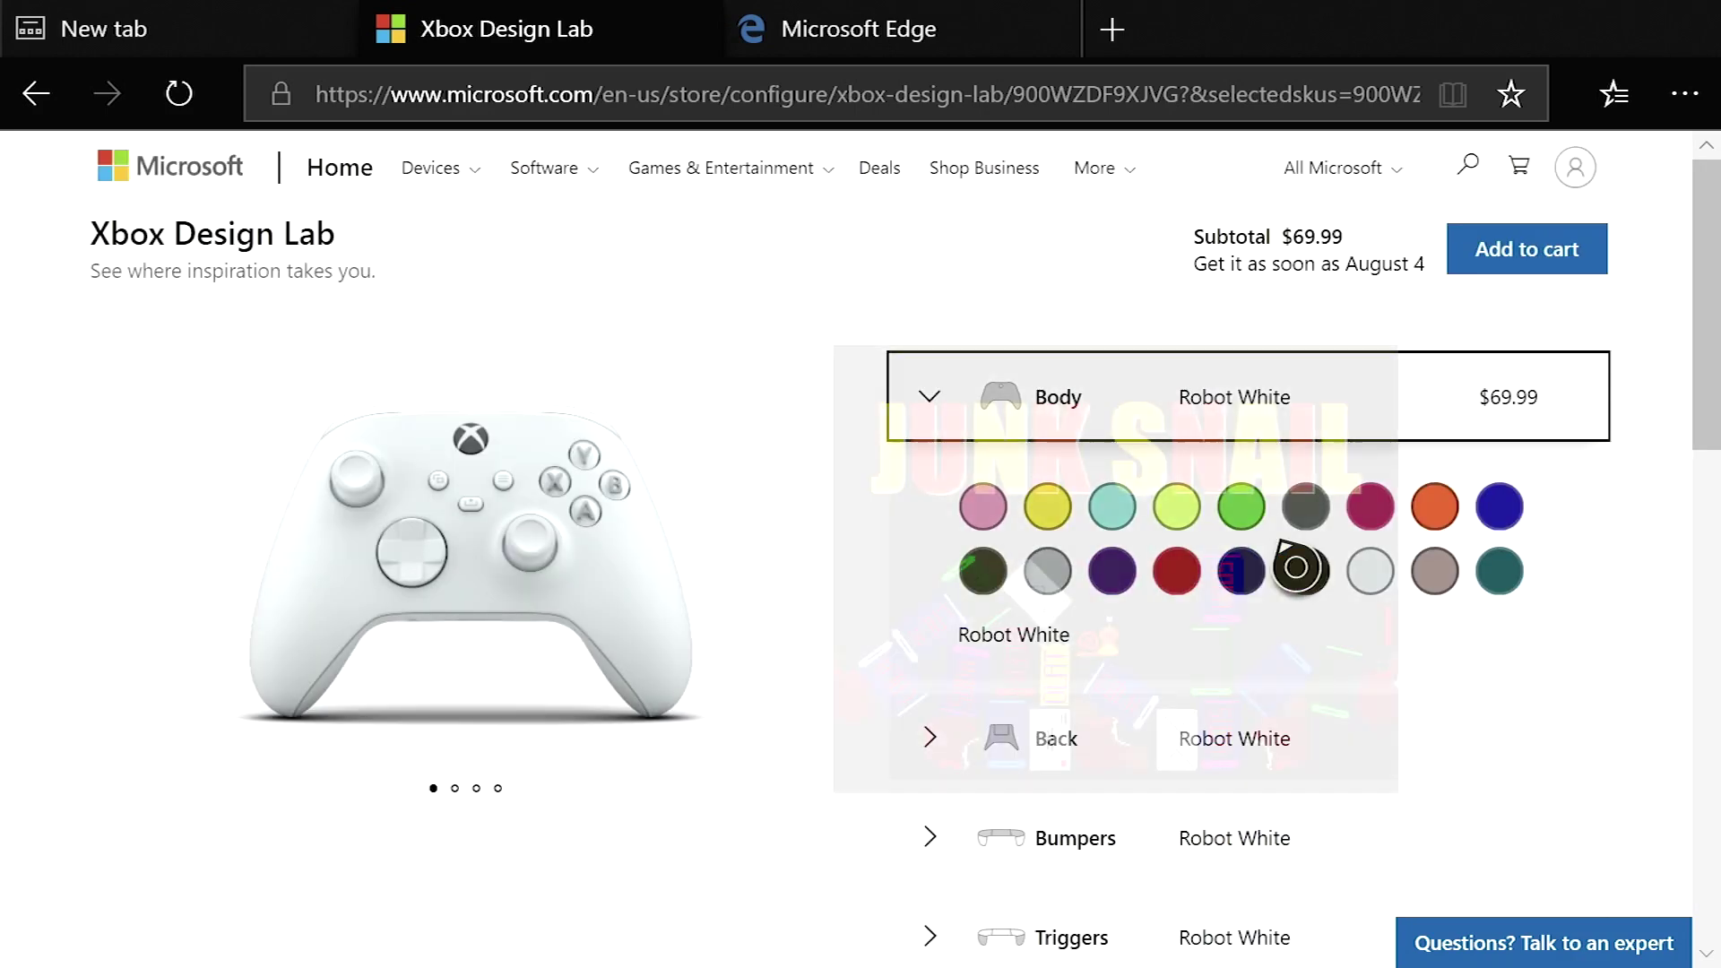
{"action": "left_click", "coordinate": [1435, 506]}
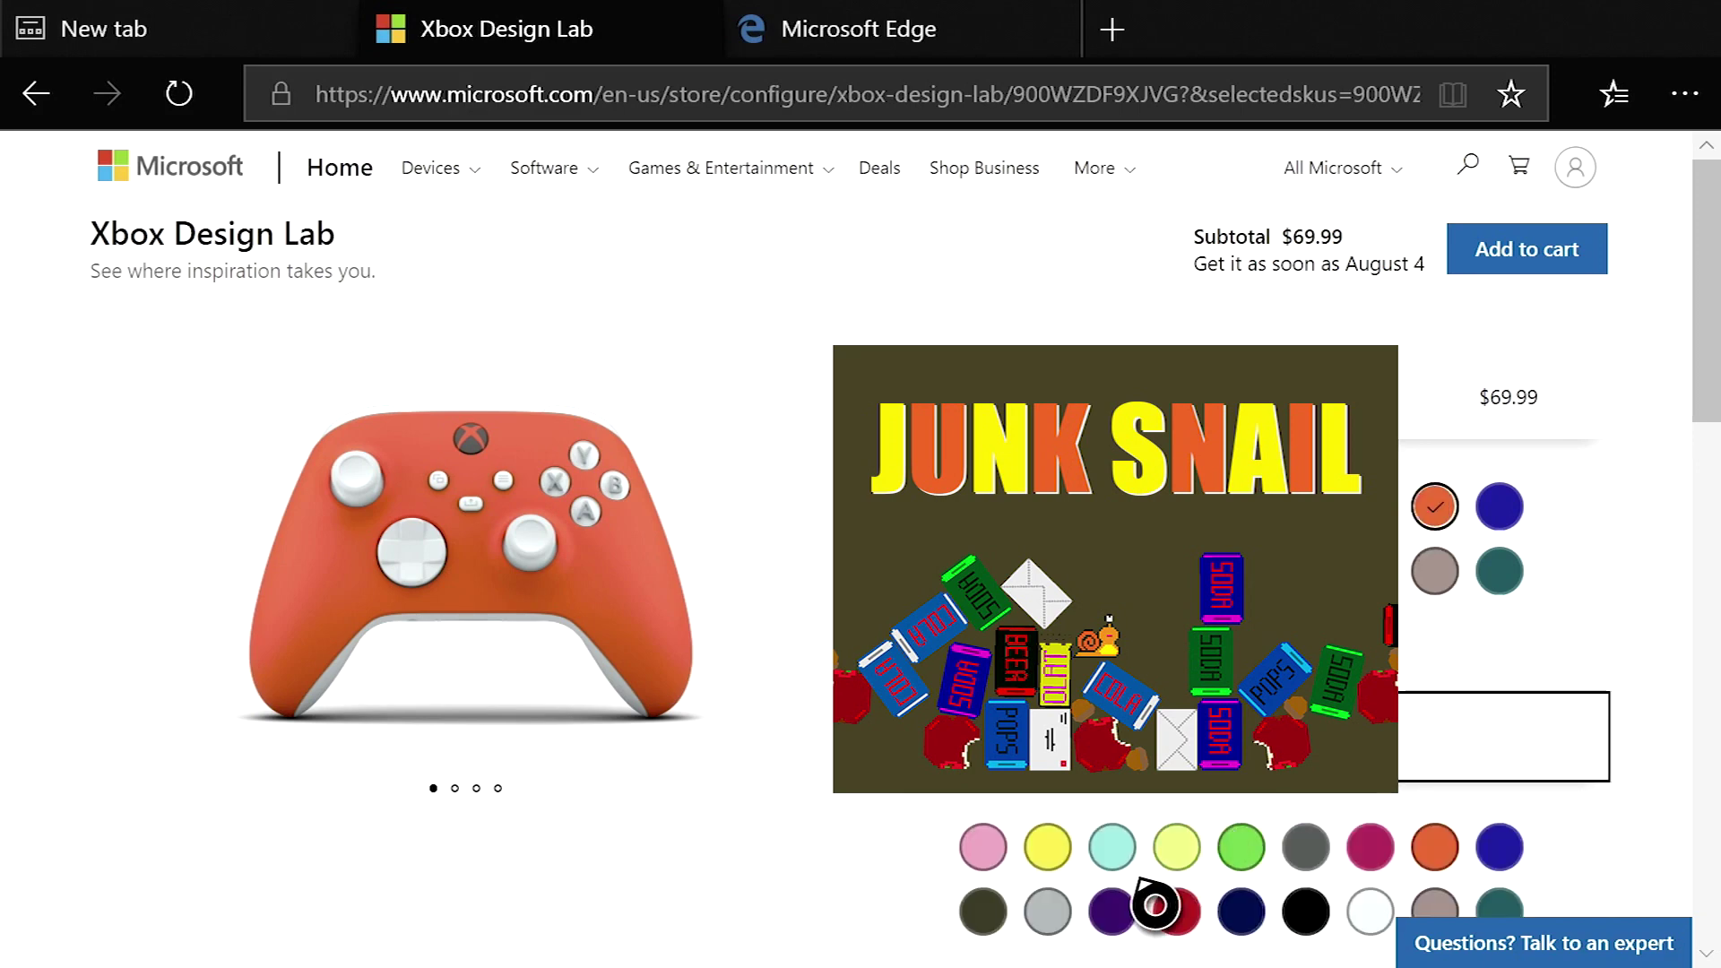
Set Lightning Yellow back, bumpers, D-pad and thumbsticks, with Carbon Black triggers
{"action": "left_click", "coordinate": [1048, 847]}
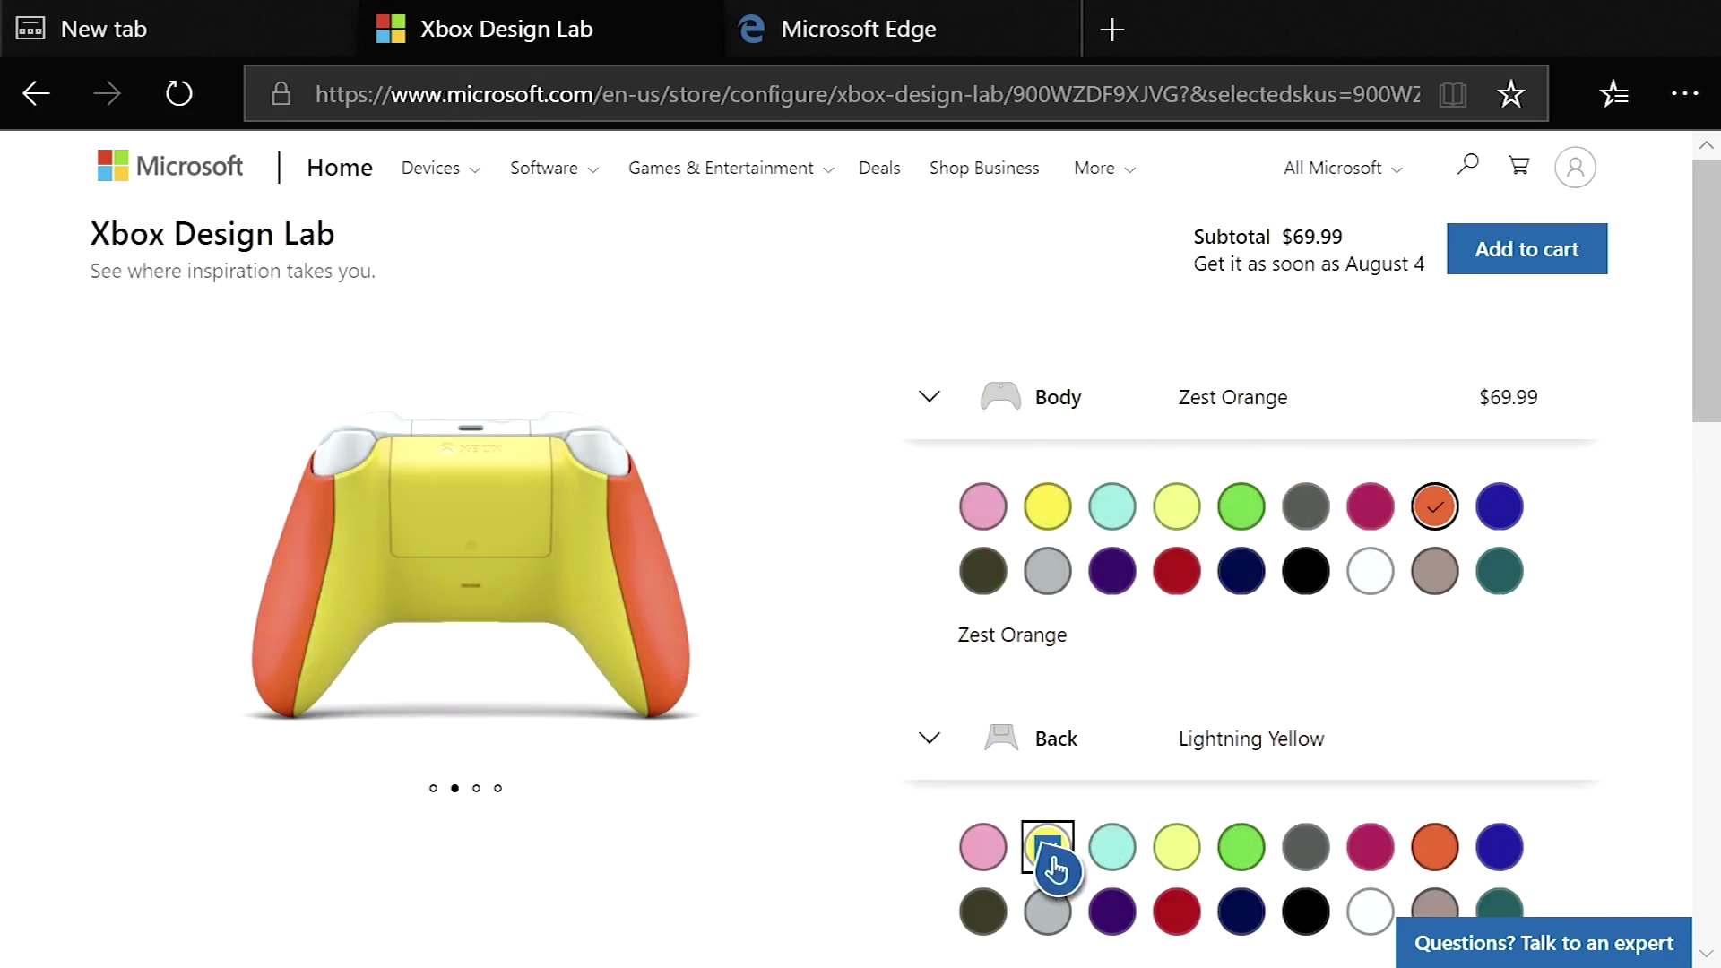
{"action": "scroll", "coordinate": [1056, 868], "scroll_direction": "down", "scroll_amount": 4}
{"action": "left_click", "coordinate": [1055, 861]}
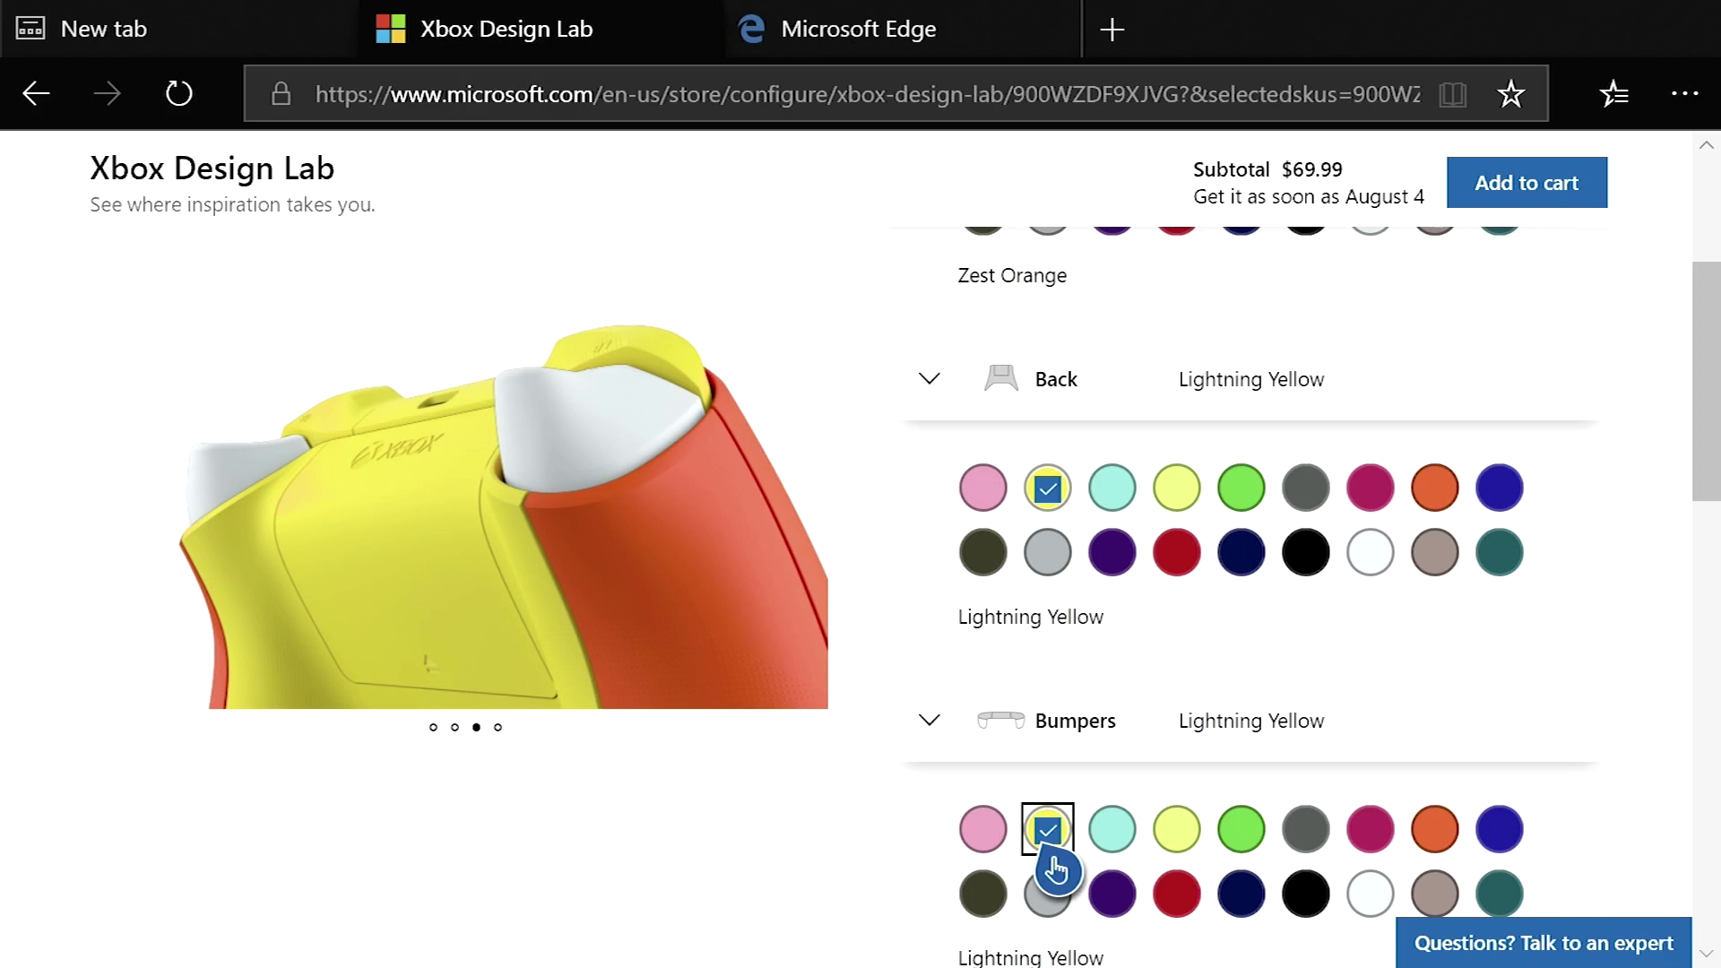
{"action": "scroll", "coordinate": [1076, 865], "scroll_direction": "down", "scroll_amount": 4}
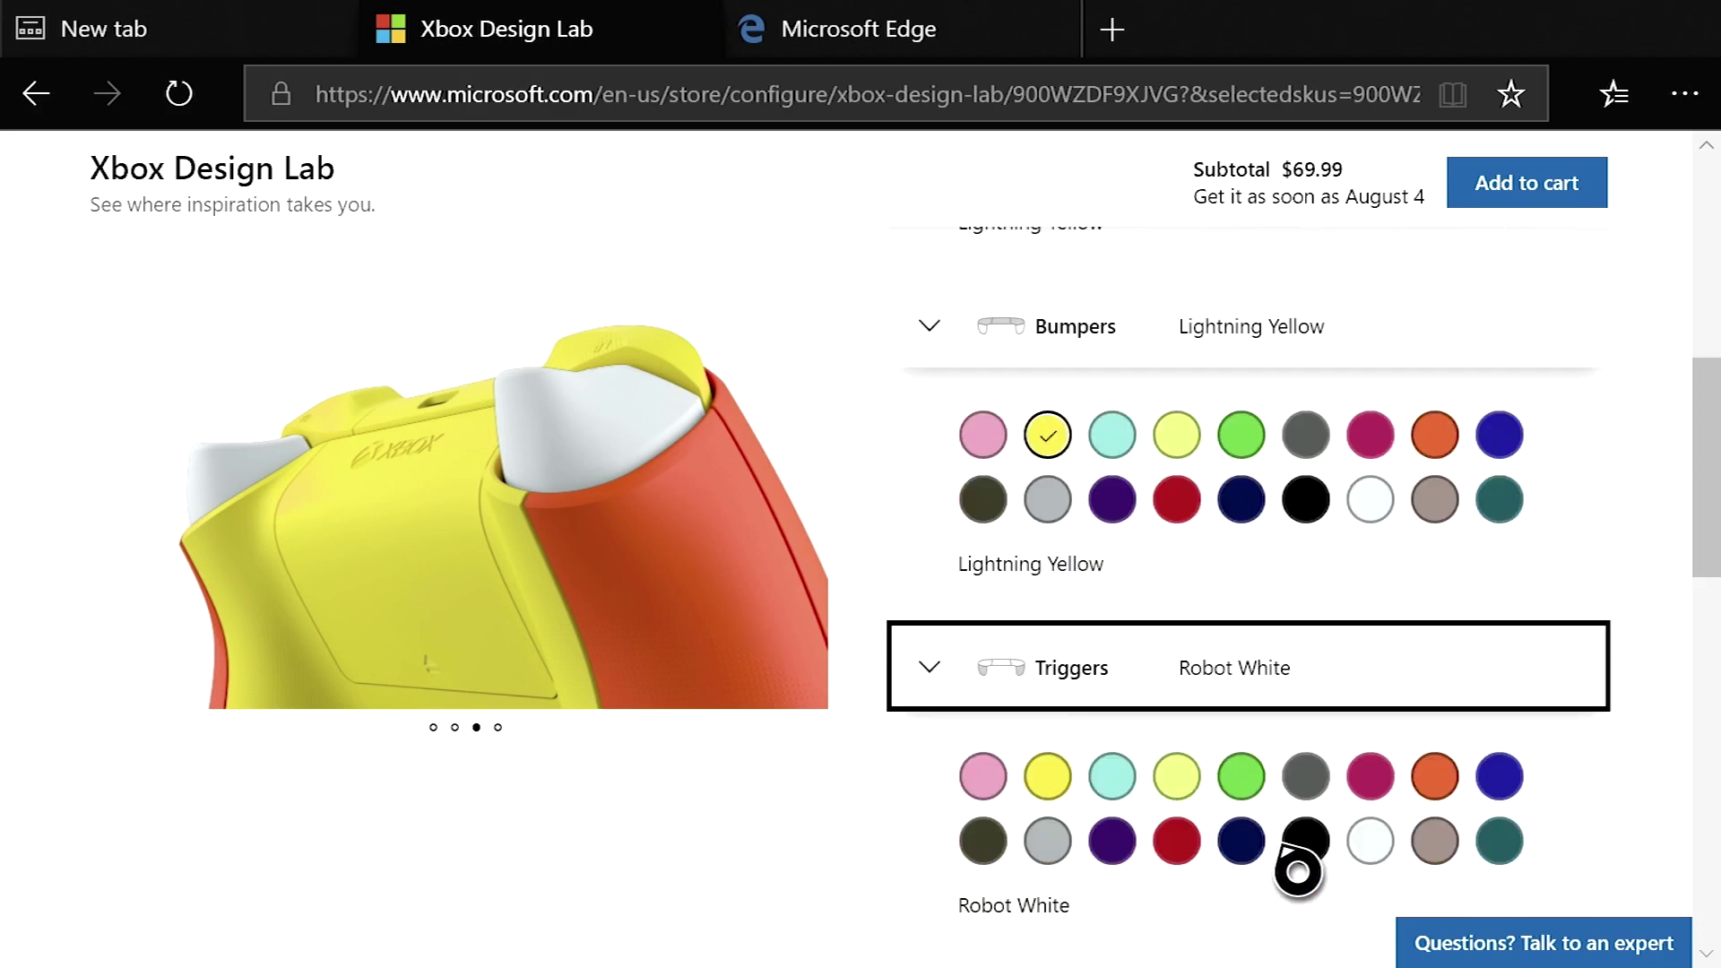
{"action": "left_click", "coordinate": [1314, 856]}
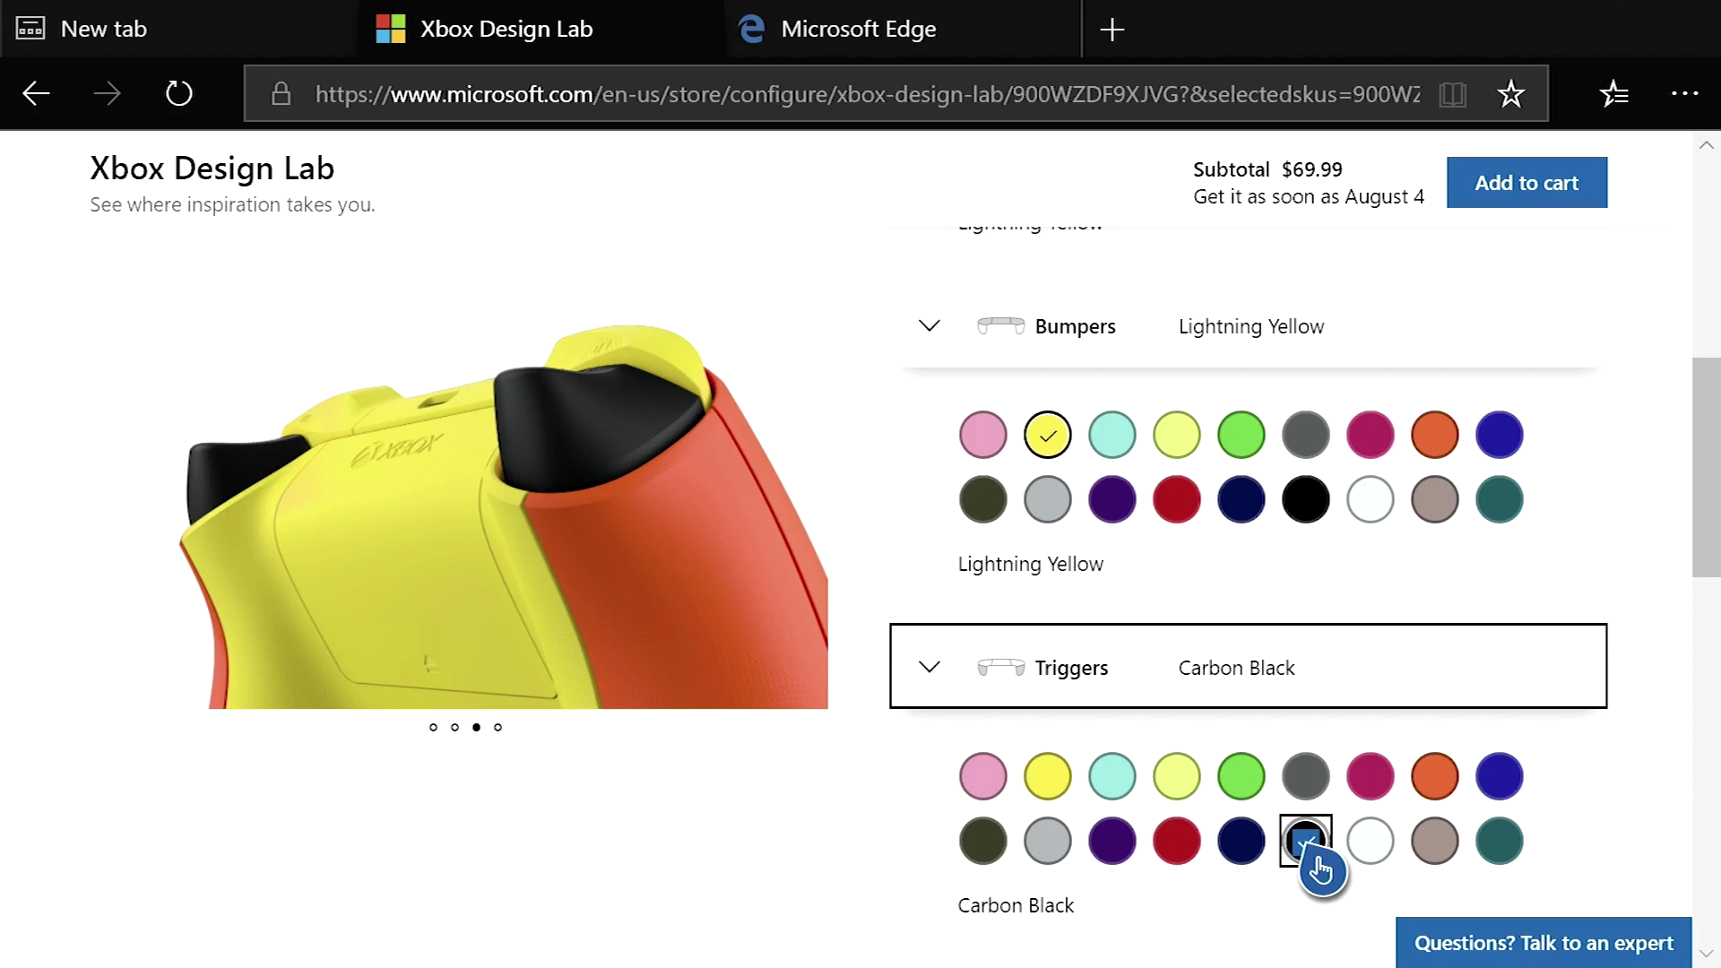
{"action": "scroll", "coordinate": [1316, 859], "scroll_direction": "down", "scroll_amount": 4}
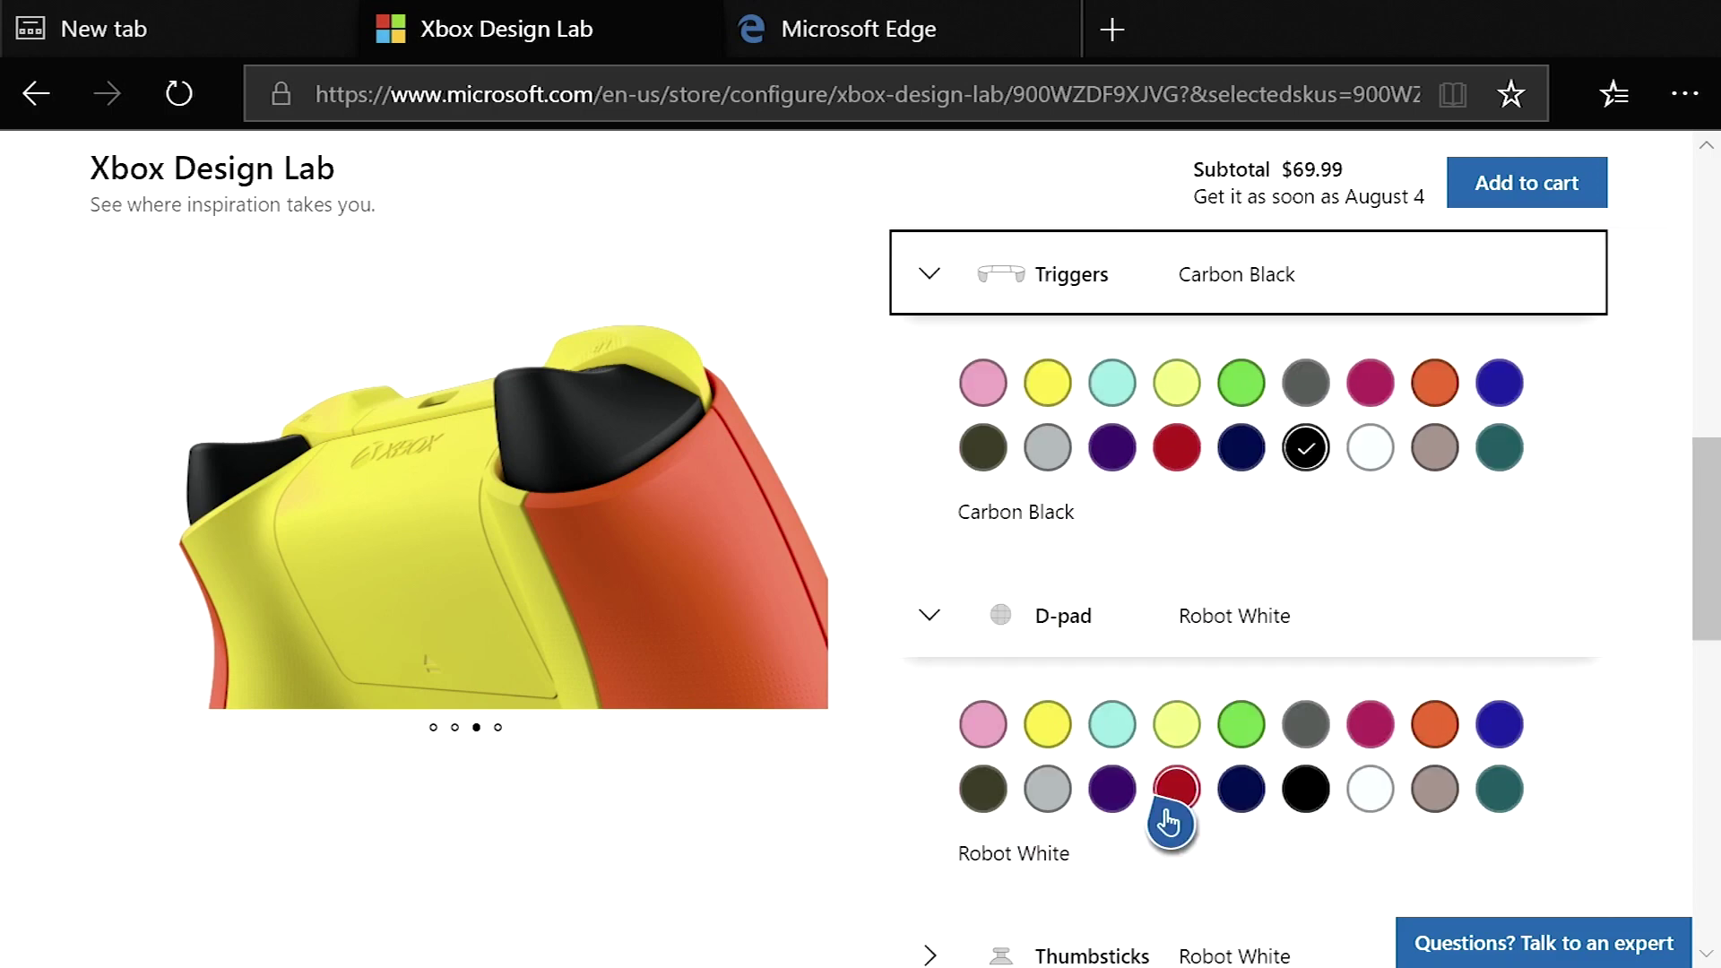
{"action": "left_click", "coordinate": [1048, 730]}
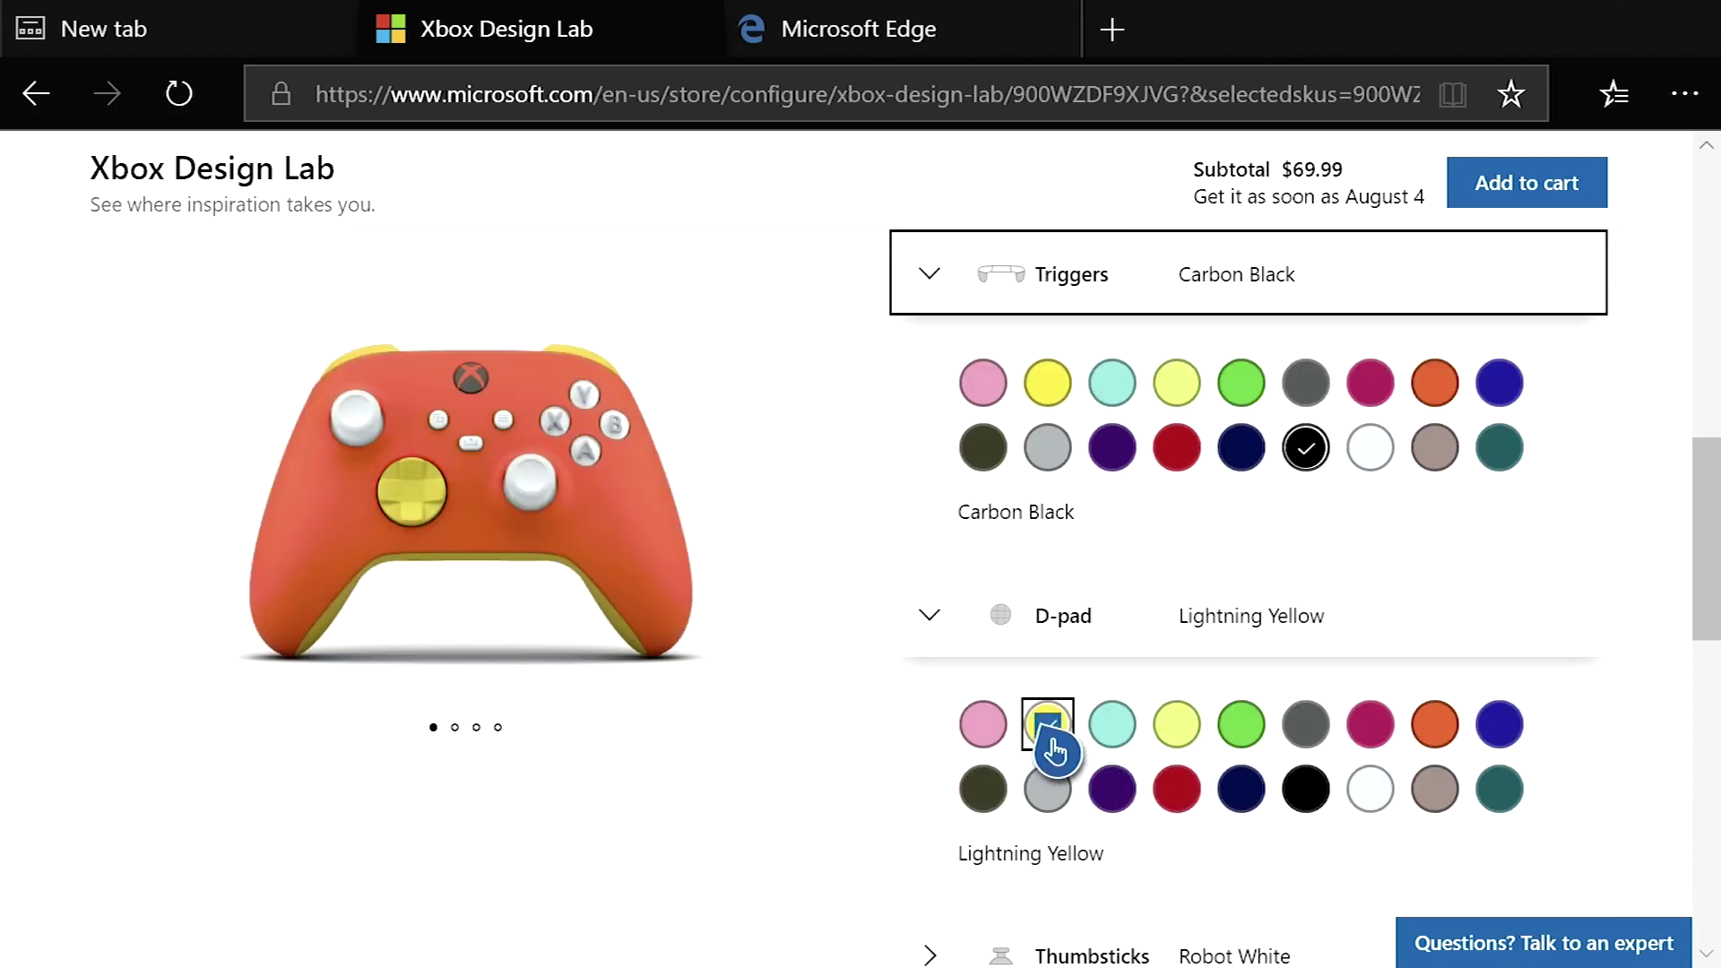
{"action": "scroll", "coordinate": [1052, 741], "scroll_direction": "down", "scroll_amount": 4}
{"action": "left_click", "coordinate": [1053, 740]}
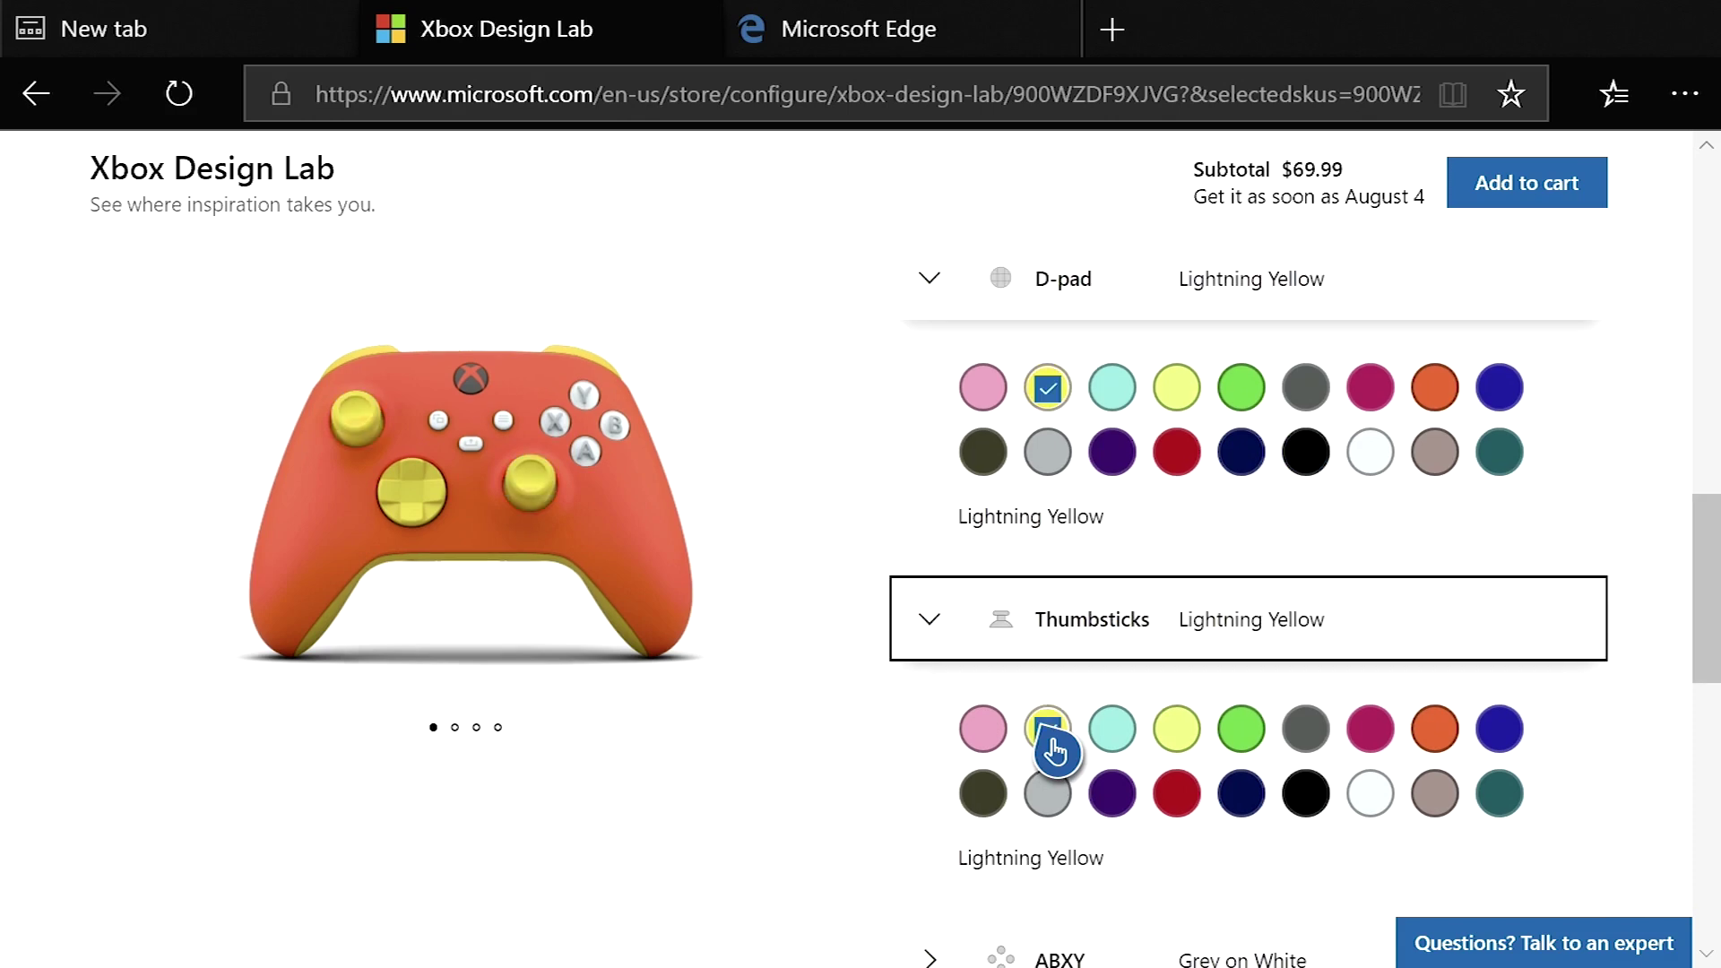
{"action": "scroll", "coordinate": [1054, 744], "scroll_direction": "down", "scroll_amount": 6}
Choose Black on Colors ABXY and Grey on White View/Menu/Share, then switch engraving on
{"action": "left_click", "coordinate": [1350, 744]}
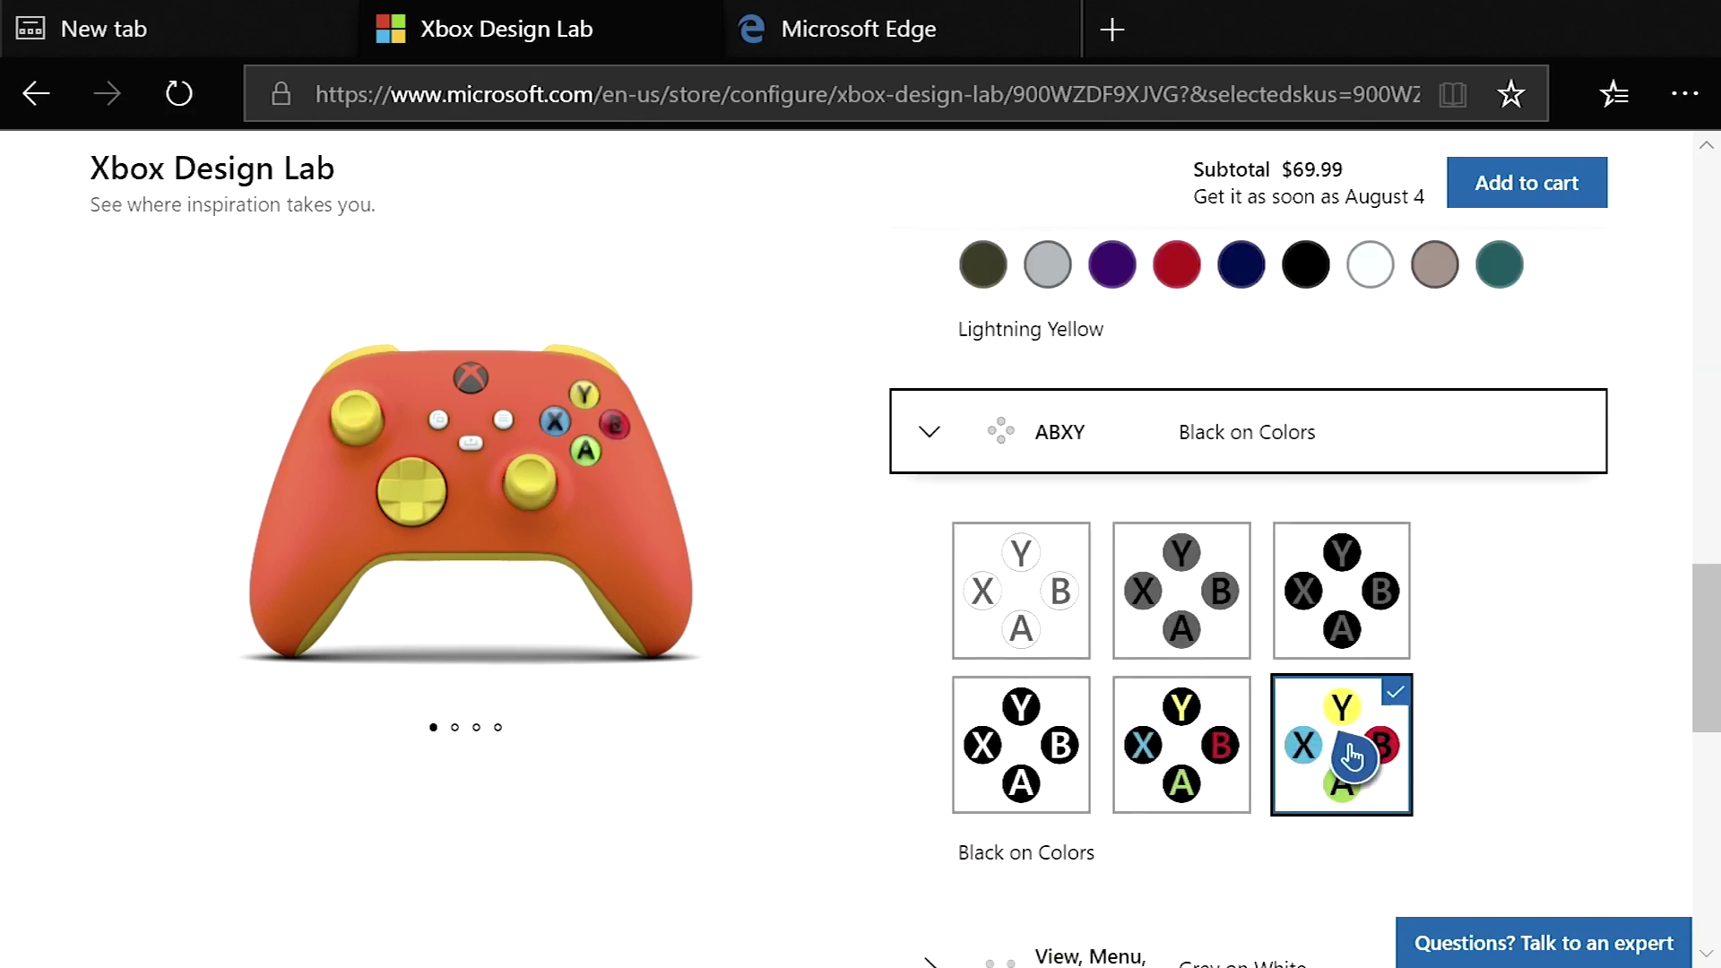
{"action": "scroll", "coordinate": [1352, 757], "scroll_direction": "down", "scroll_amount": 3}
{"action": "left_click", "coordinate": [1010, 915]}
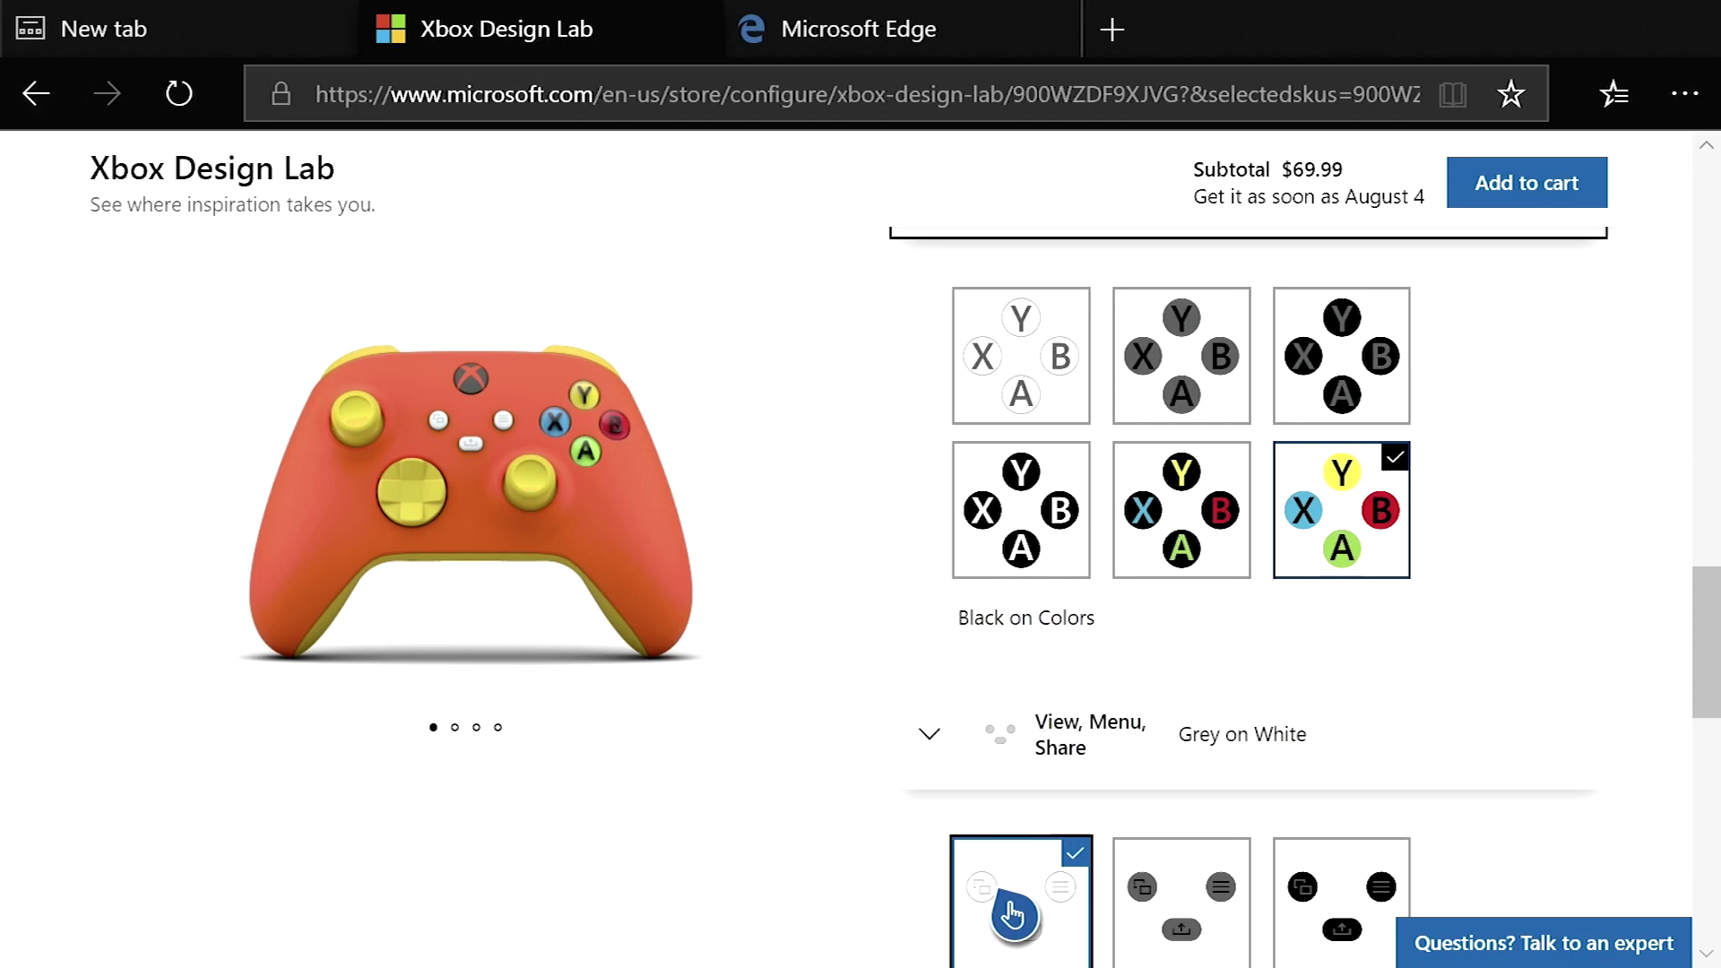
{"action": "scroll", "coordinate": [986, 896], "scroll_direction": "down", "scroll_amount": 5}
{"action": "left_click", "coordinate": [979, 872]}
{"action": "scroll", "coordinate": [973, 861], "scroll_direction": "down", "scroll_amount": 2}
{"action": "left_click", "coordinate": [967, 778]}
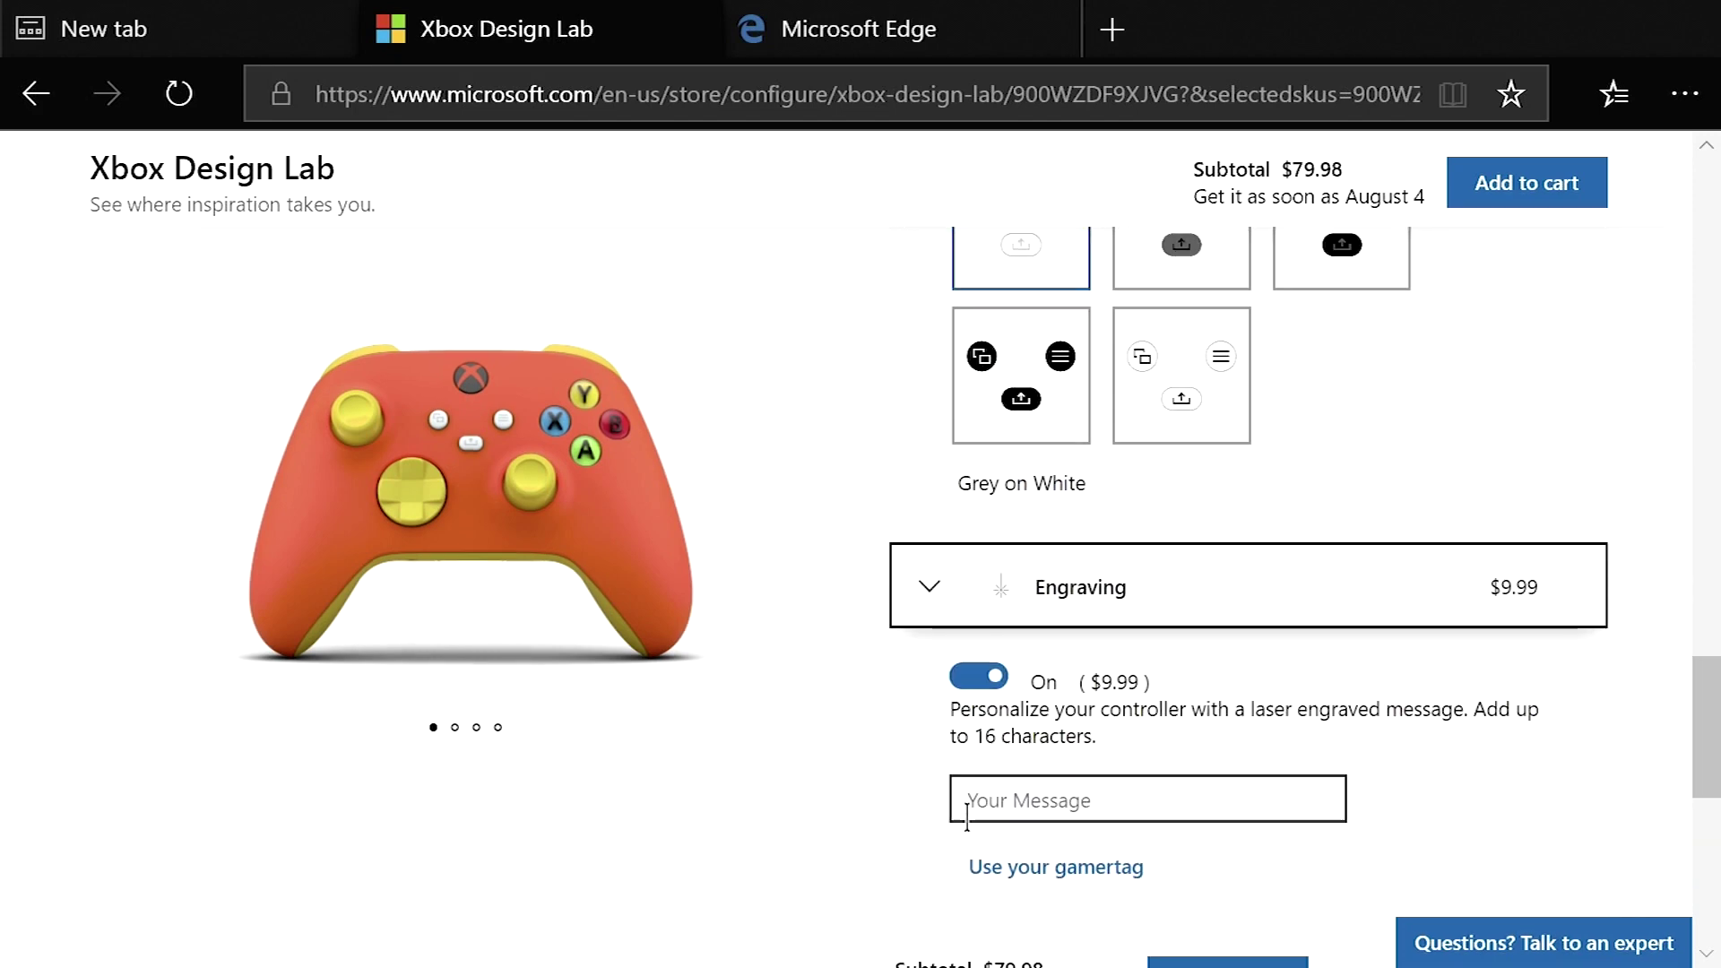
Engrave JUNK SNAIL and view the orange controller from back, rear close-up, side and front
{"action": "type", "text": "JUNK SNAIL"}
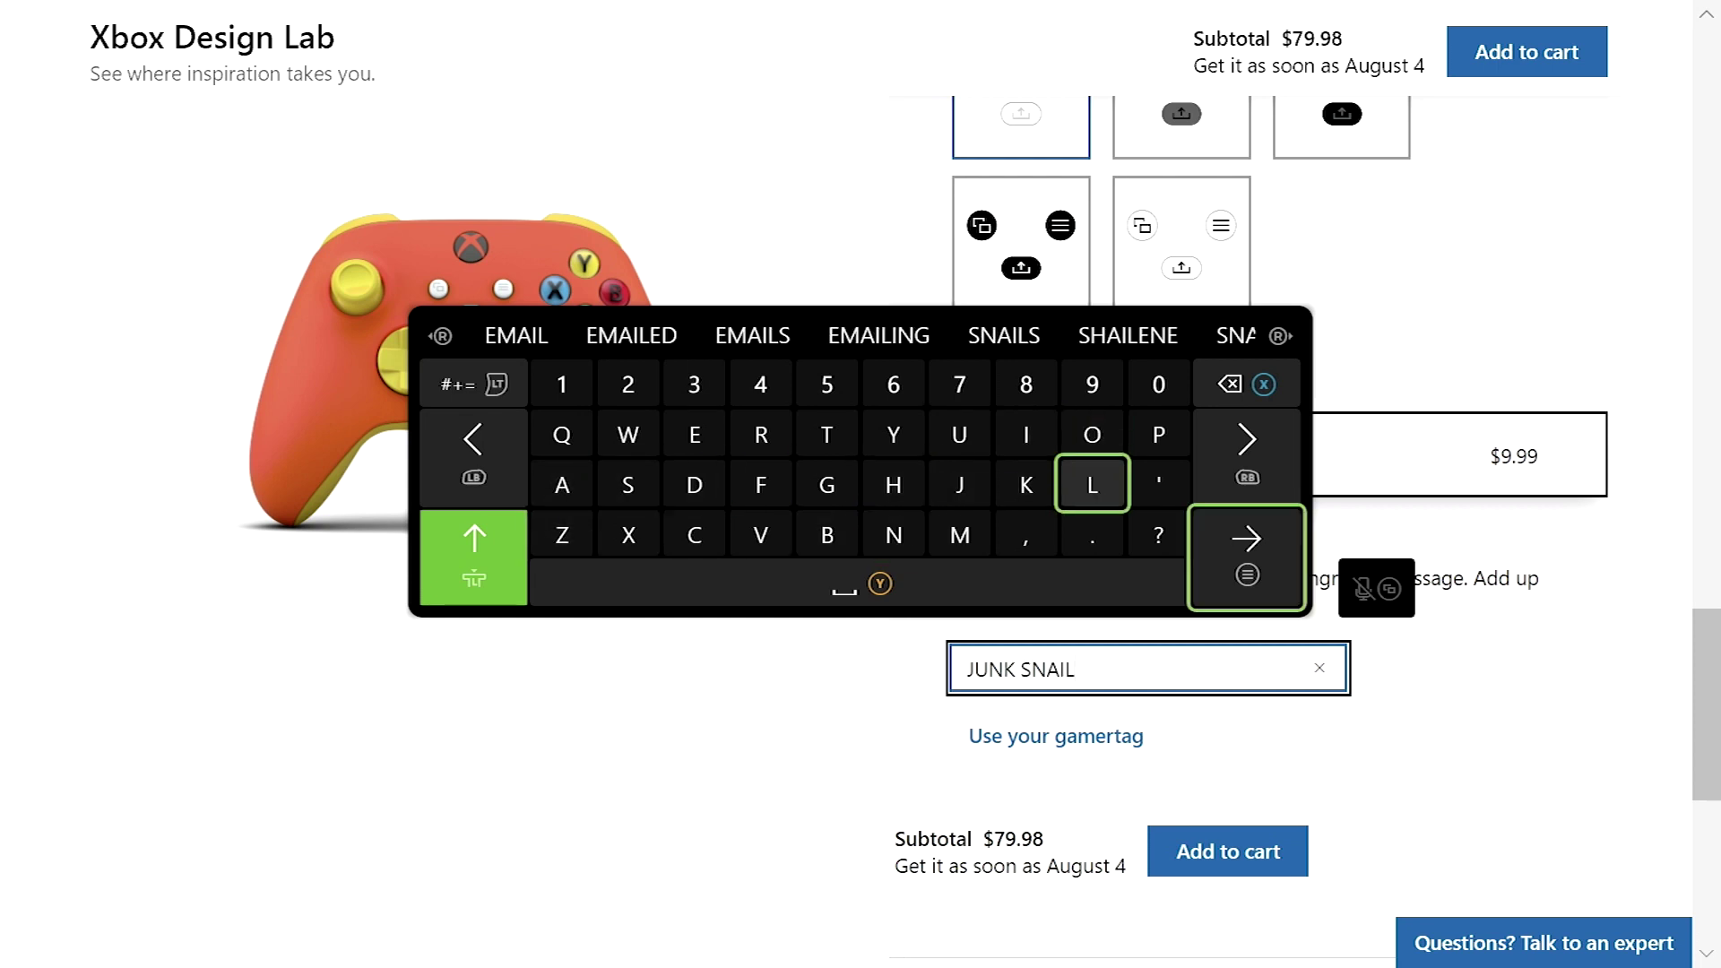
{"action": "key", "text": "Return"}
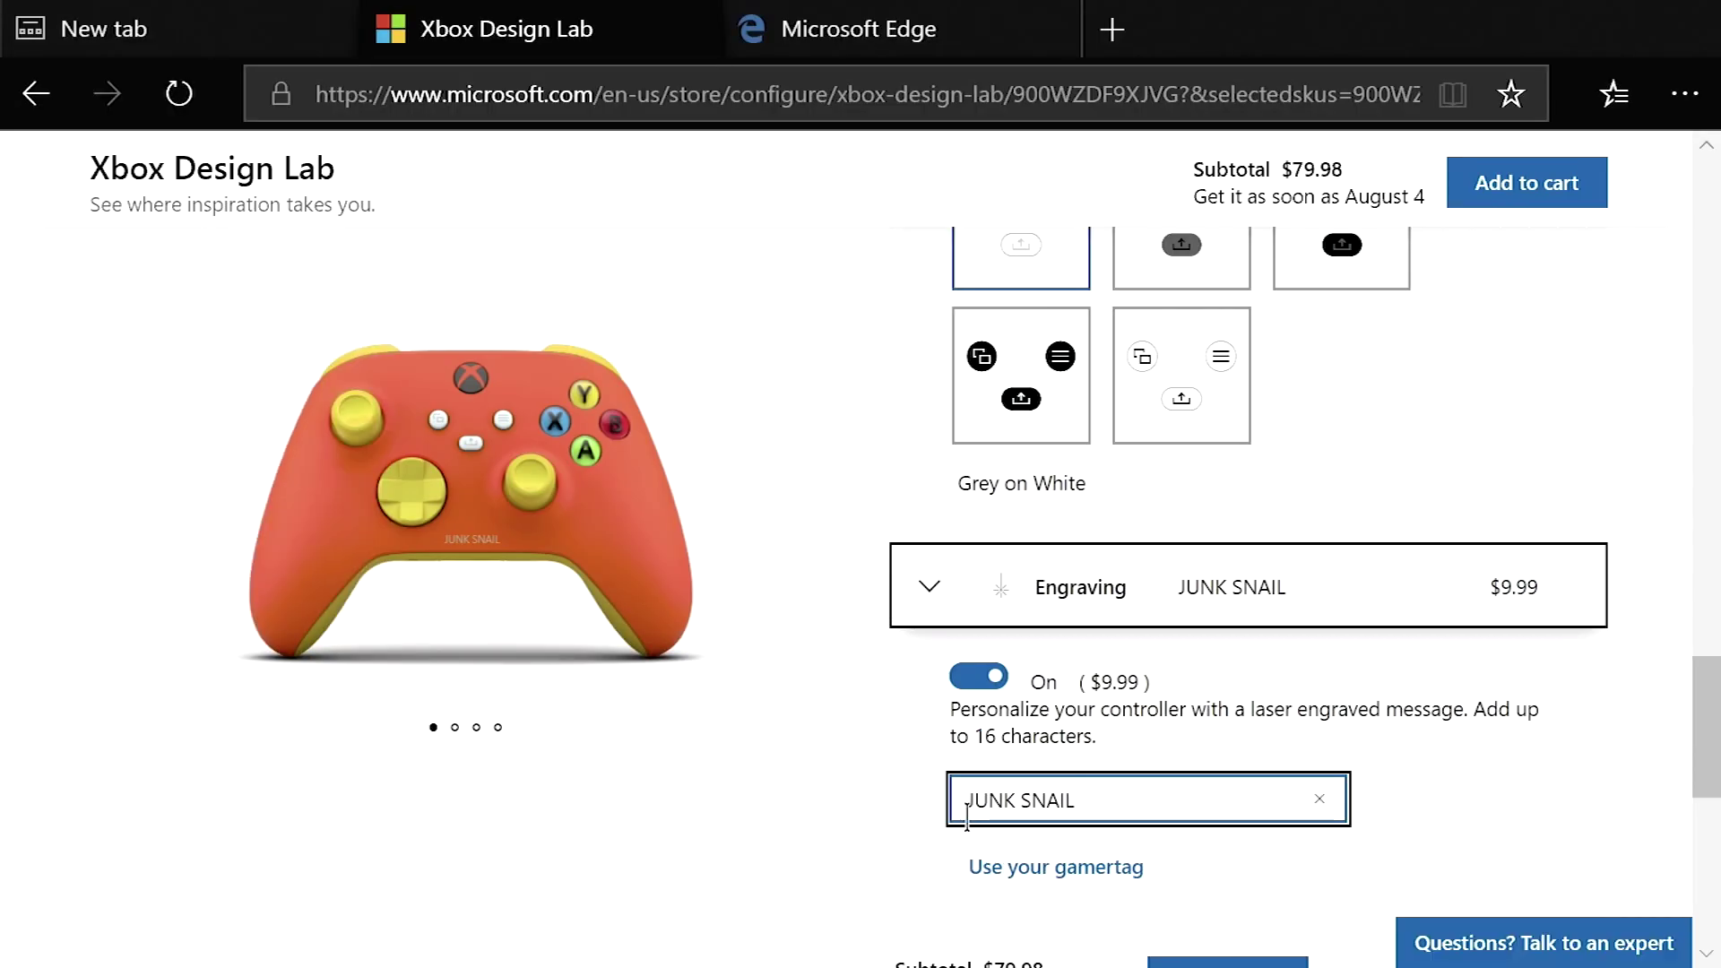
{"action": "left_click", "coordinate": [802, 511]}
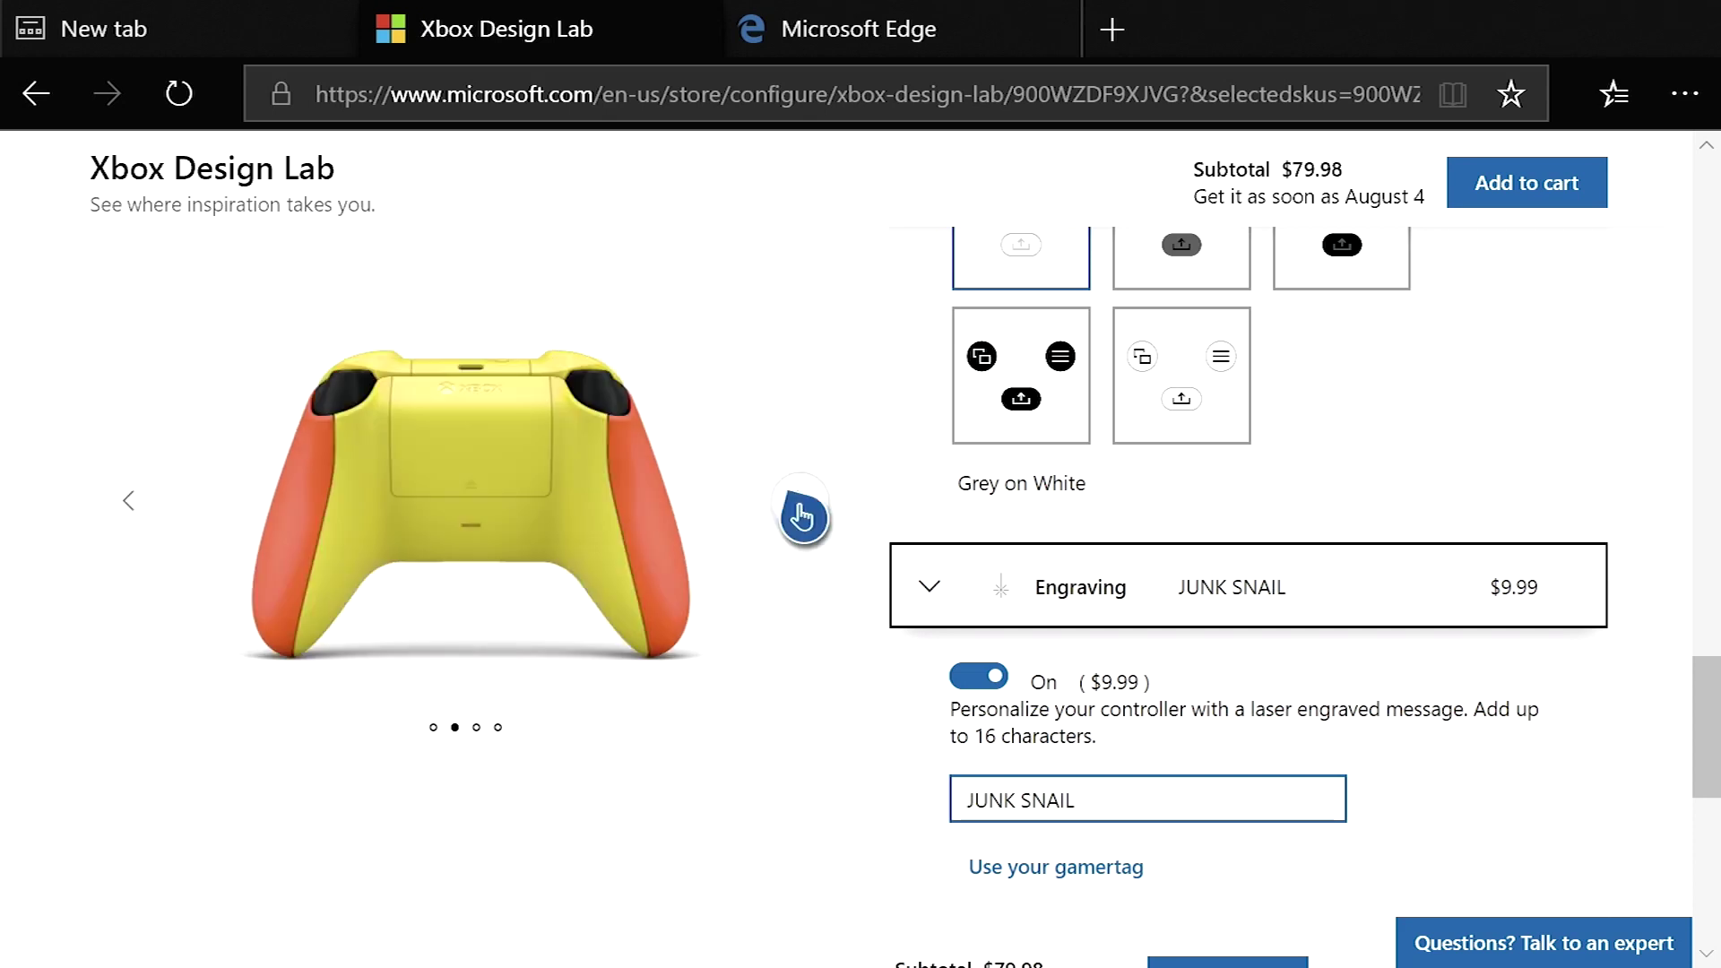
{"action": "left_click", "coordinate": [802, 515]}
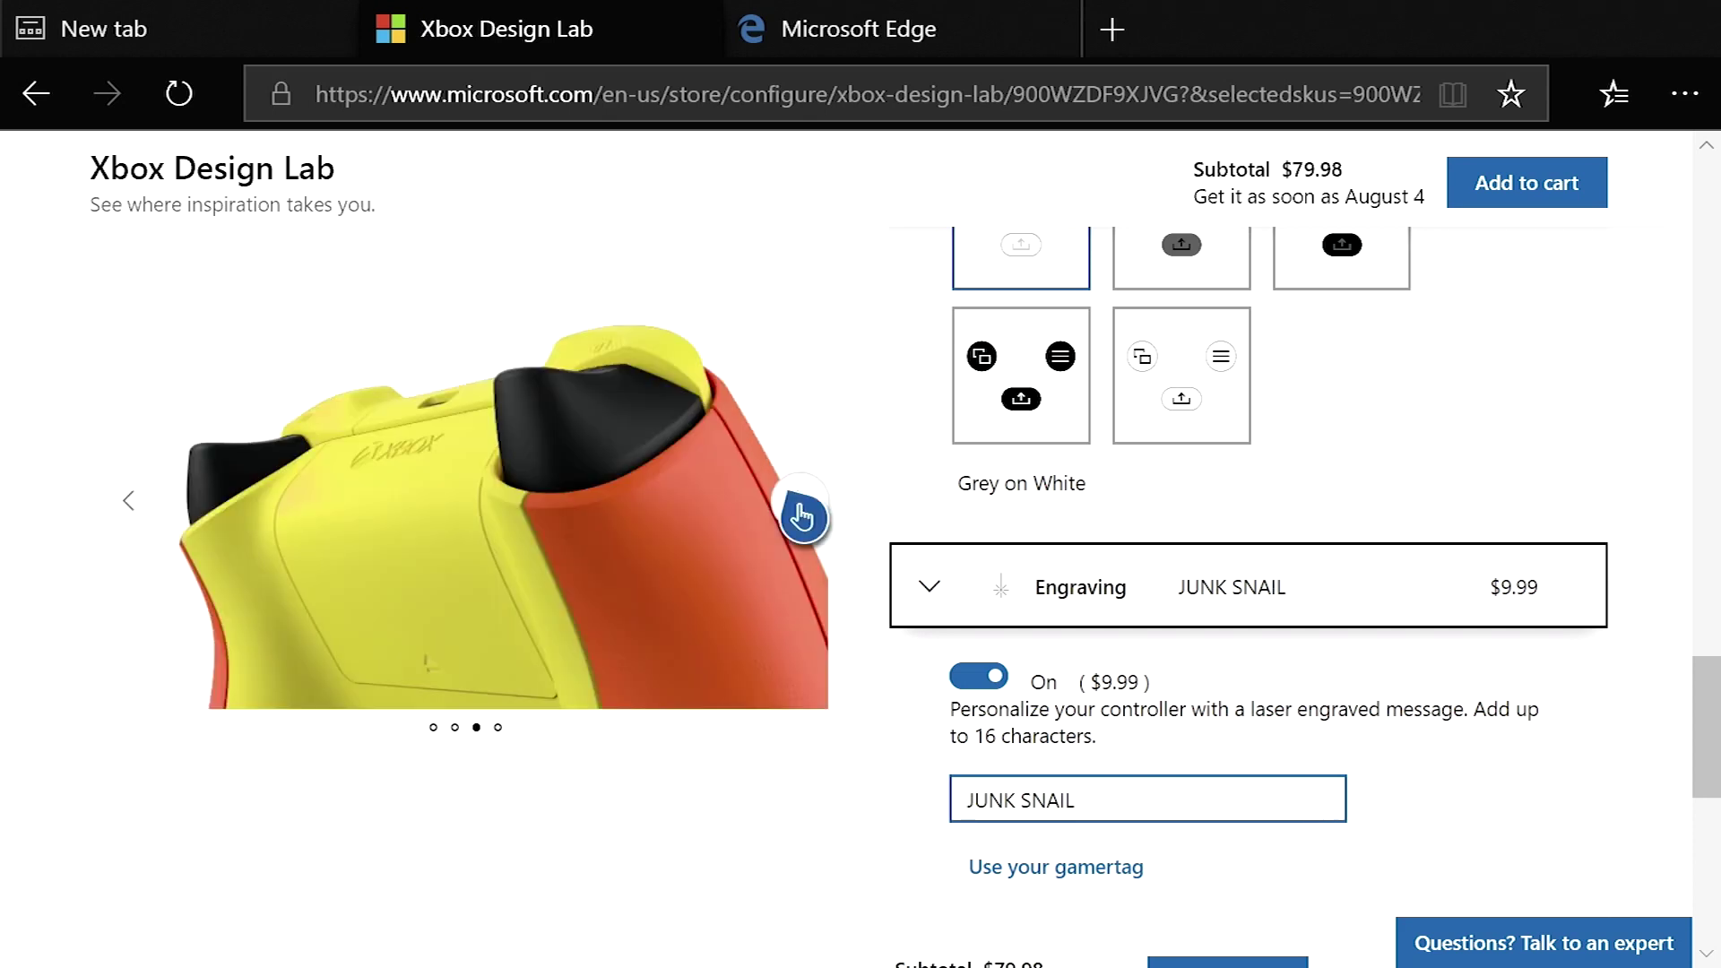
{"action": "left_click", "coordinate": [802, 515]}
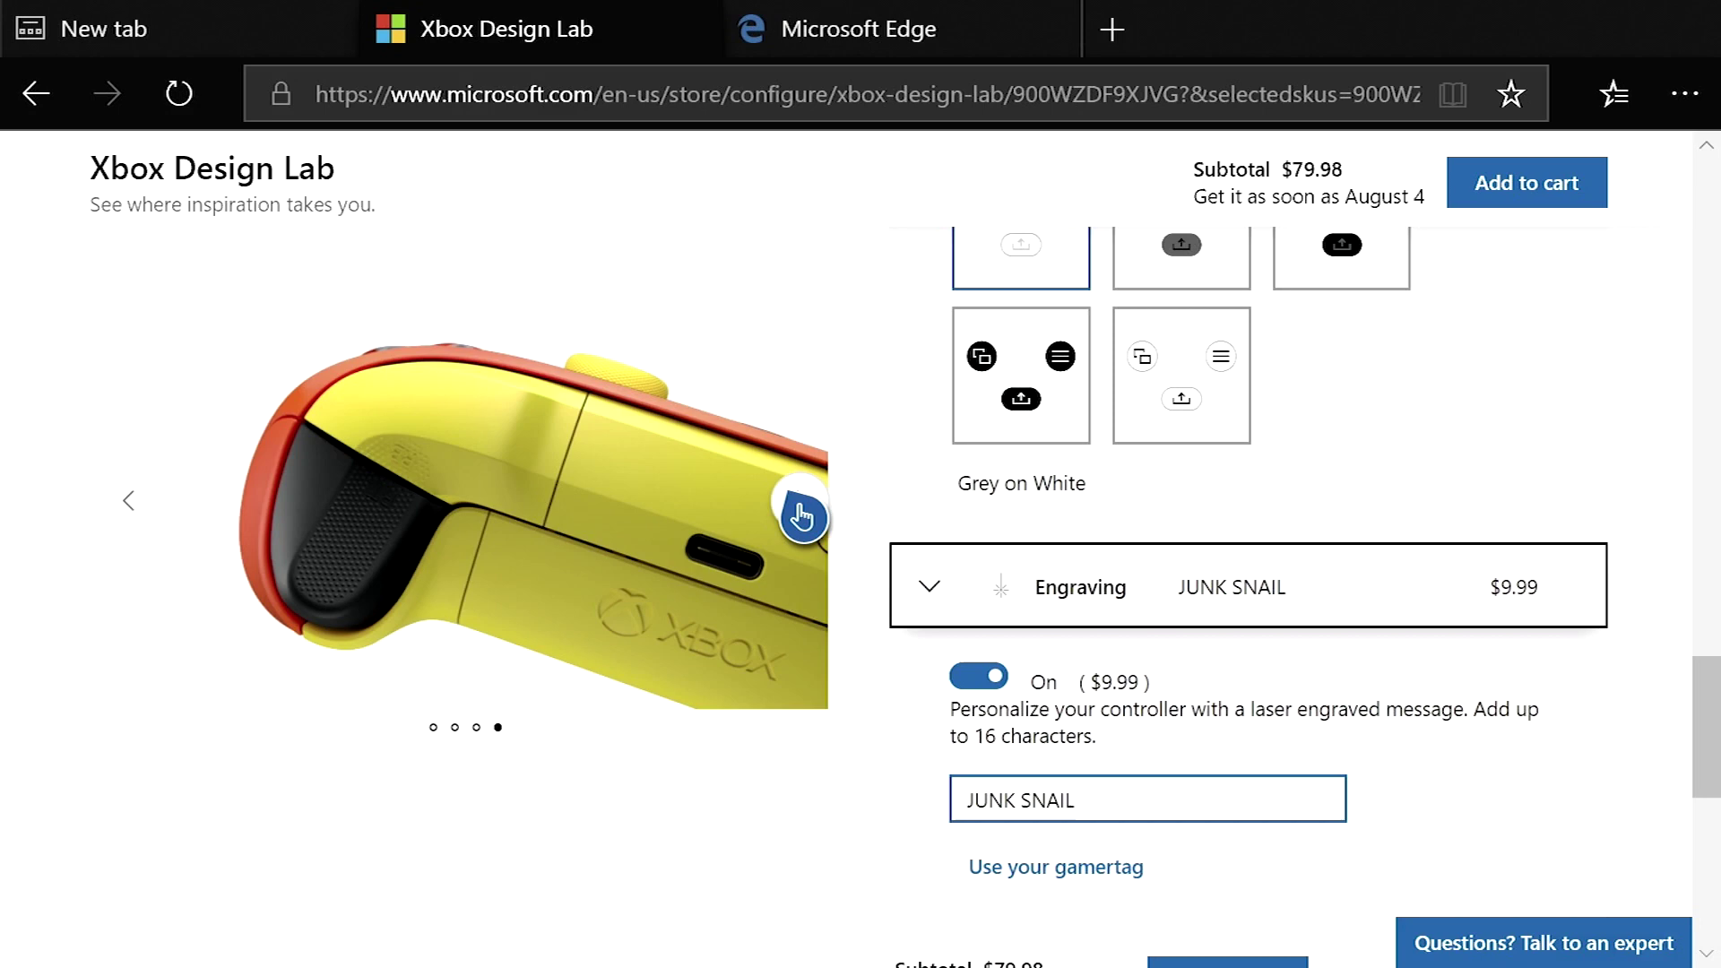
{"action": "left_click", "coordinate": [802, 515]}
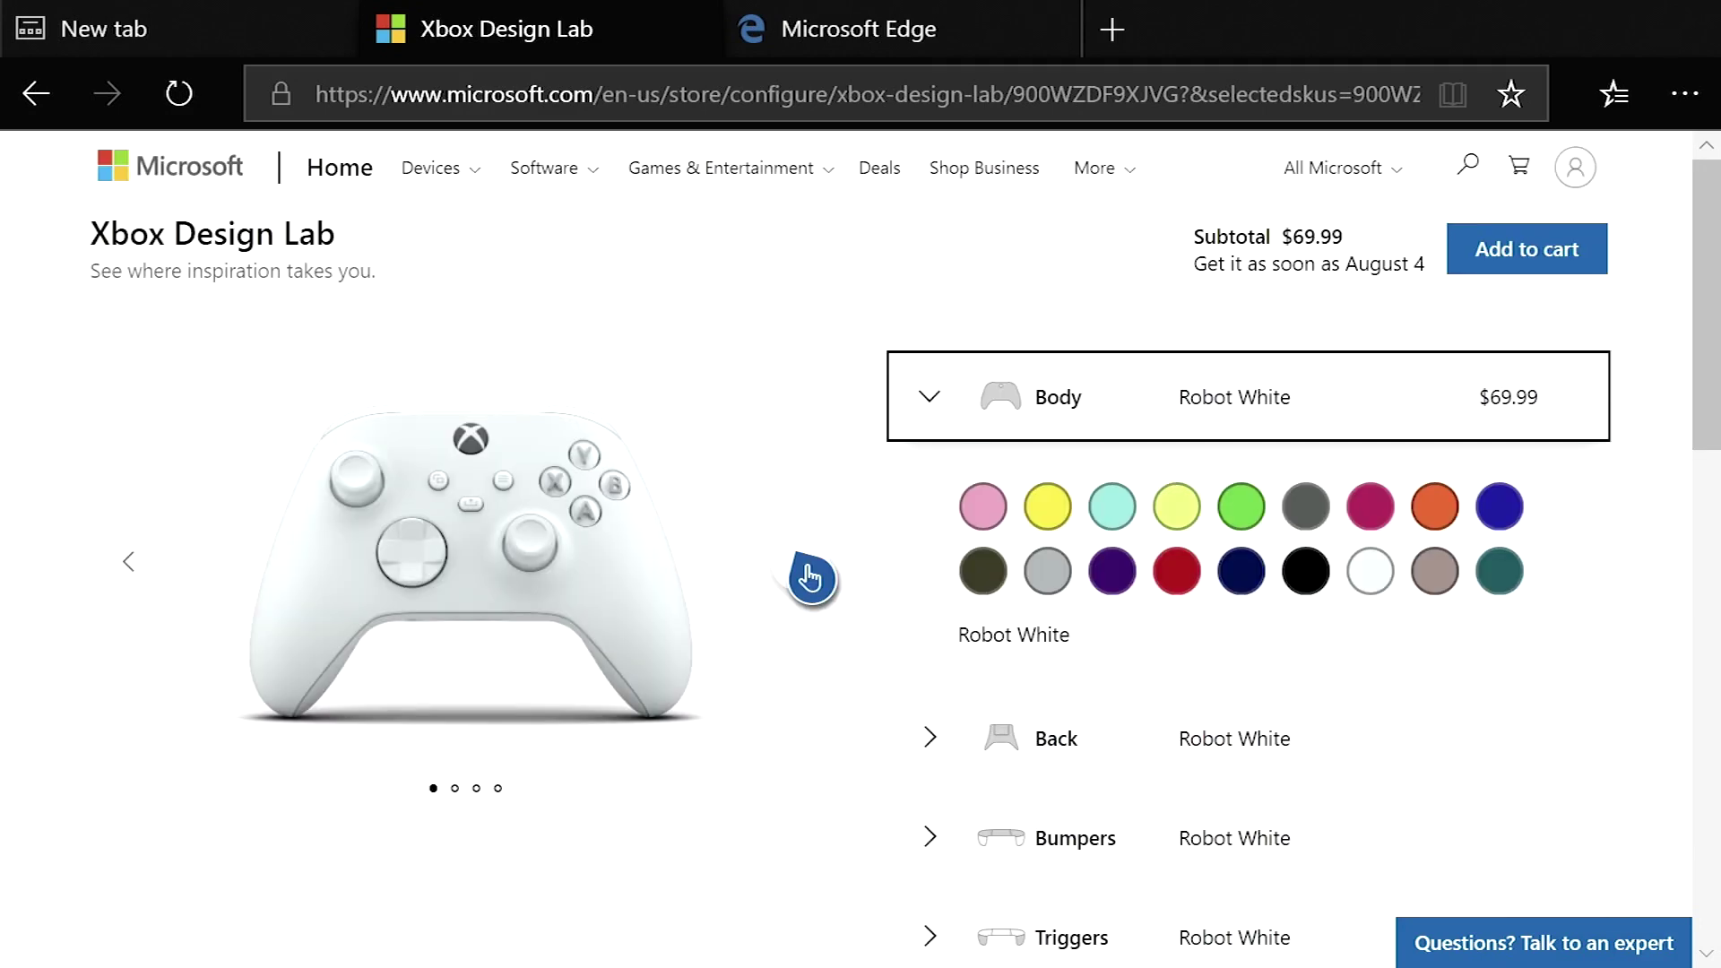
Give the new controller a Pulse Red body, Shock Blue back and bumpers, Lightning Yellow triggers
{"action": "left_click", "coordinate": [1112, 569]}
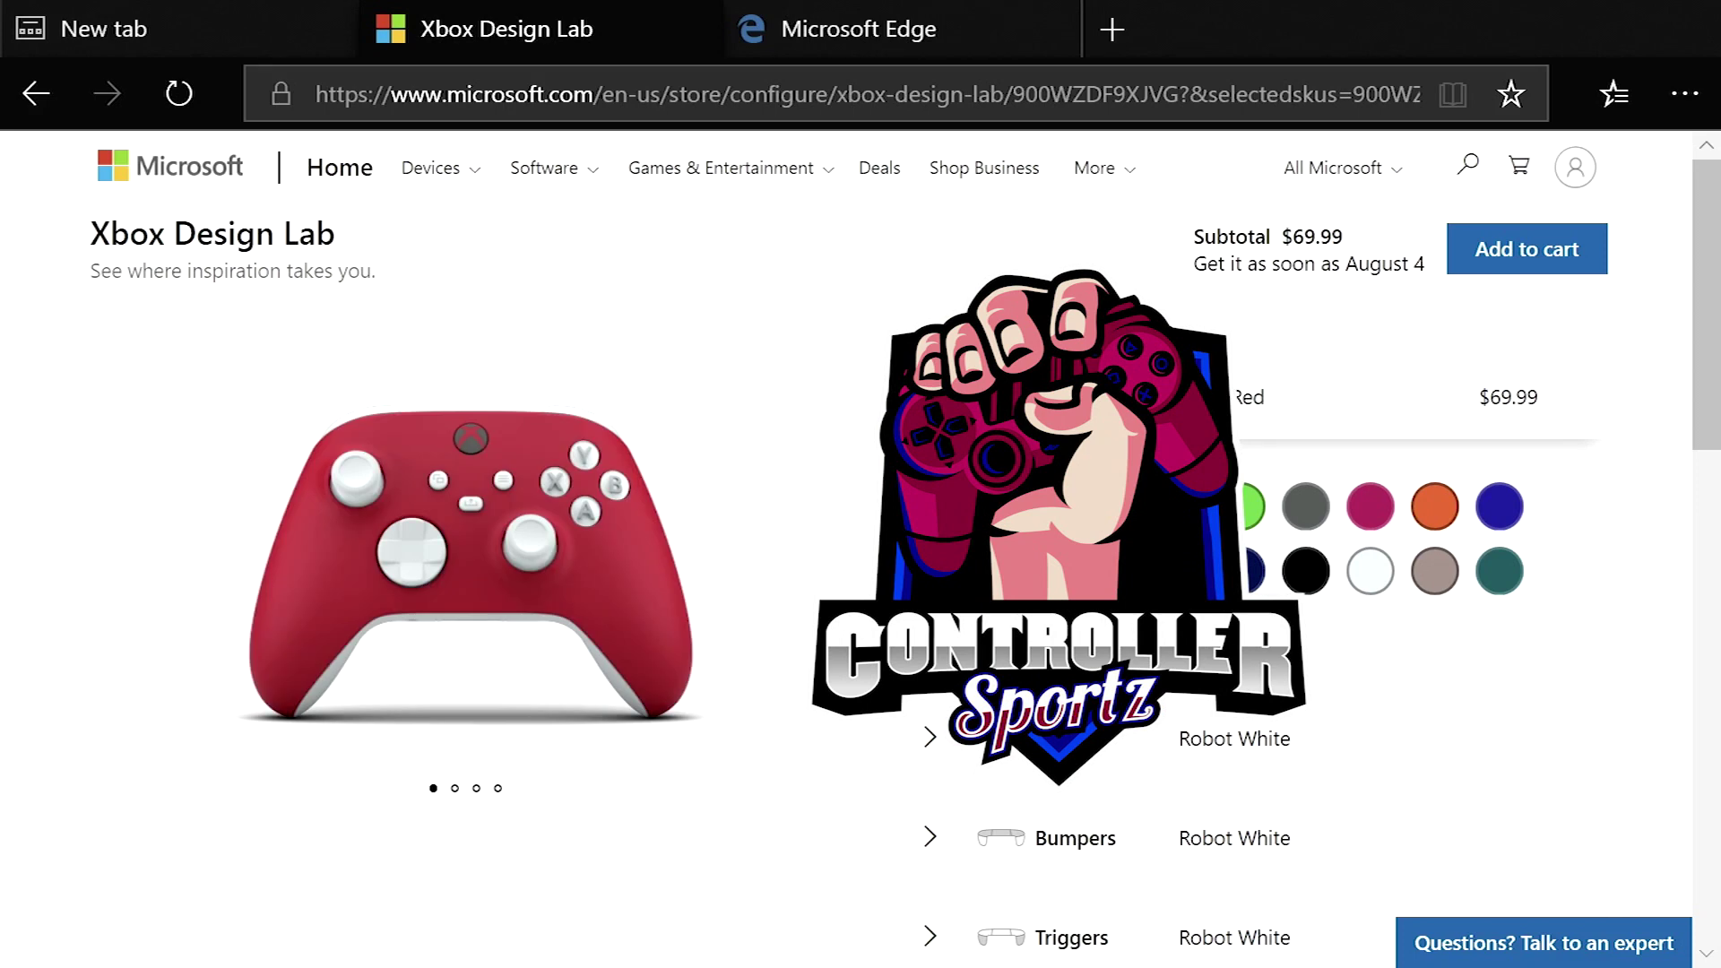
{"action": "left_click", "coordinate": [1399, 738]}
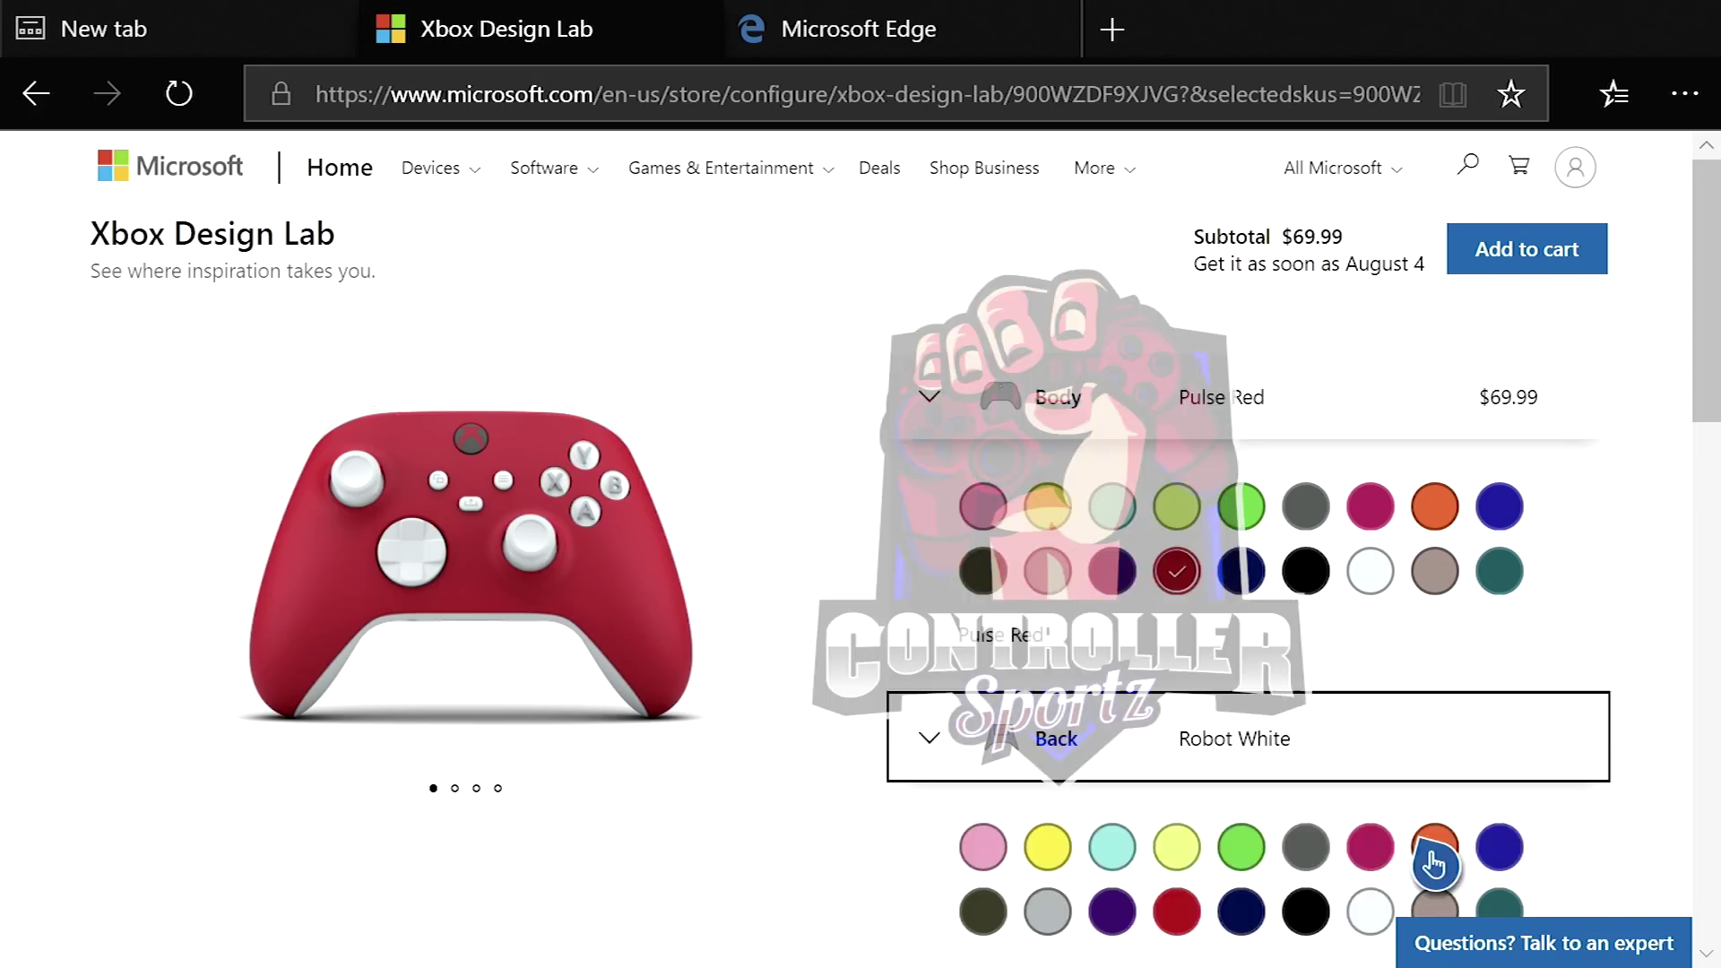
{"action": "left_click", "coordinate": [1498, 846]}
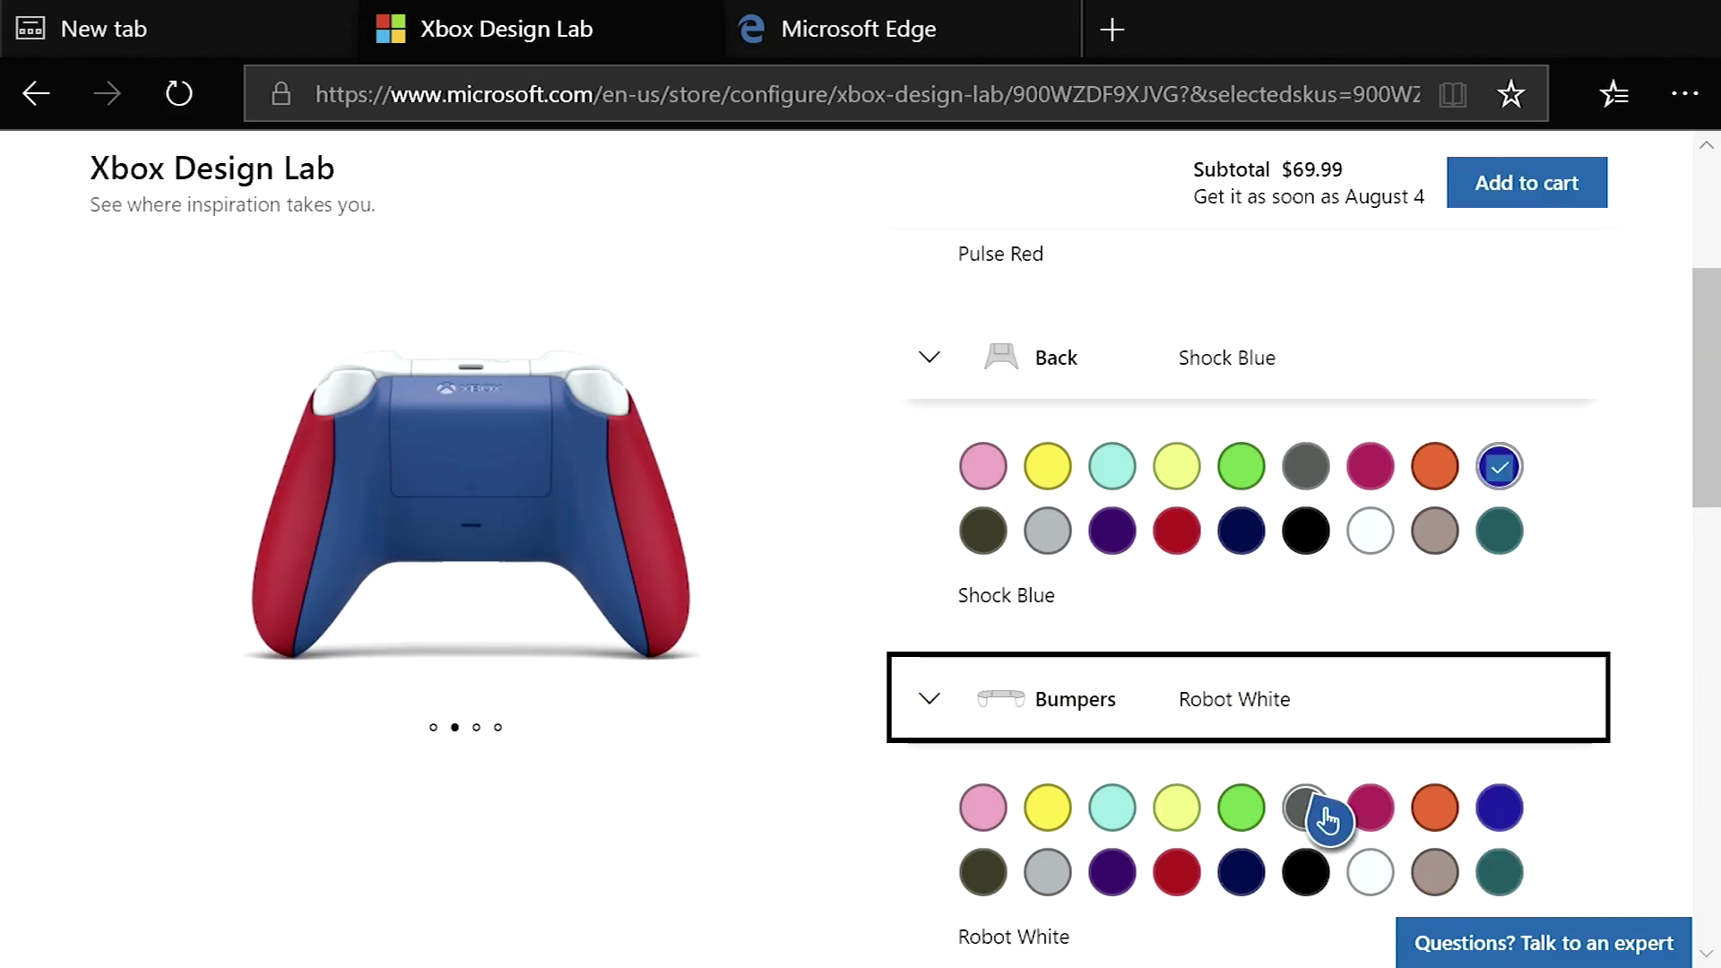
{"action": "left_click", "coordinate": [1493, 814]}
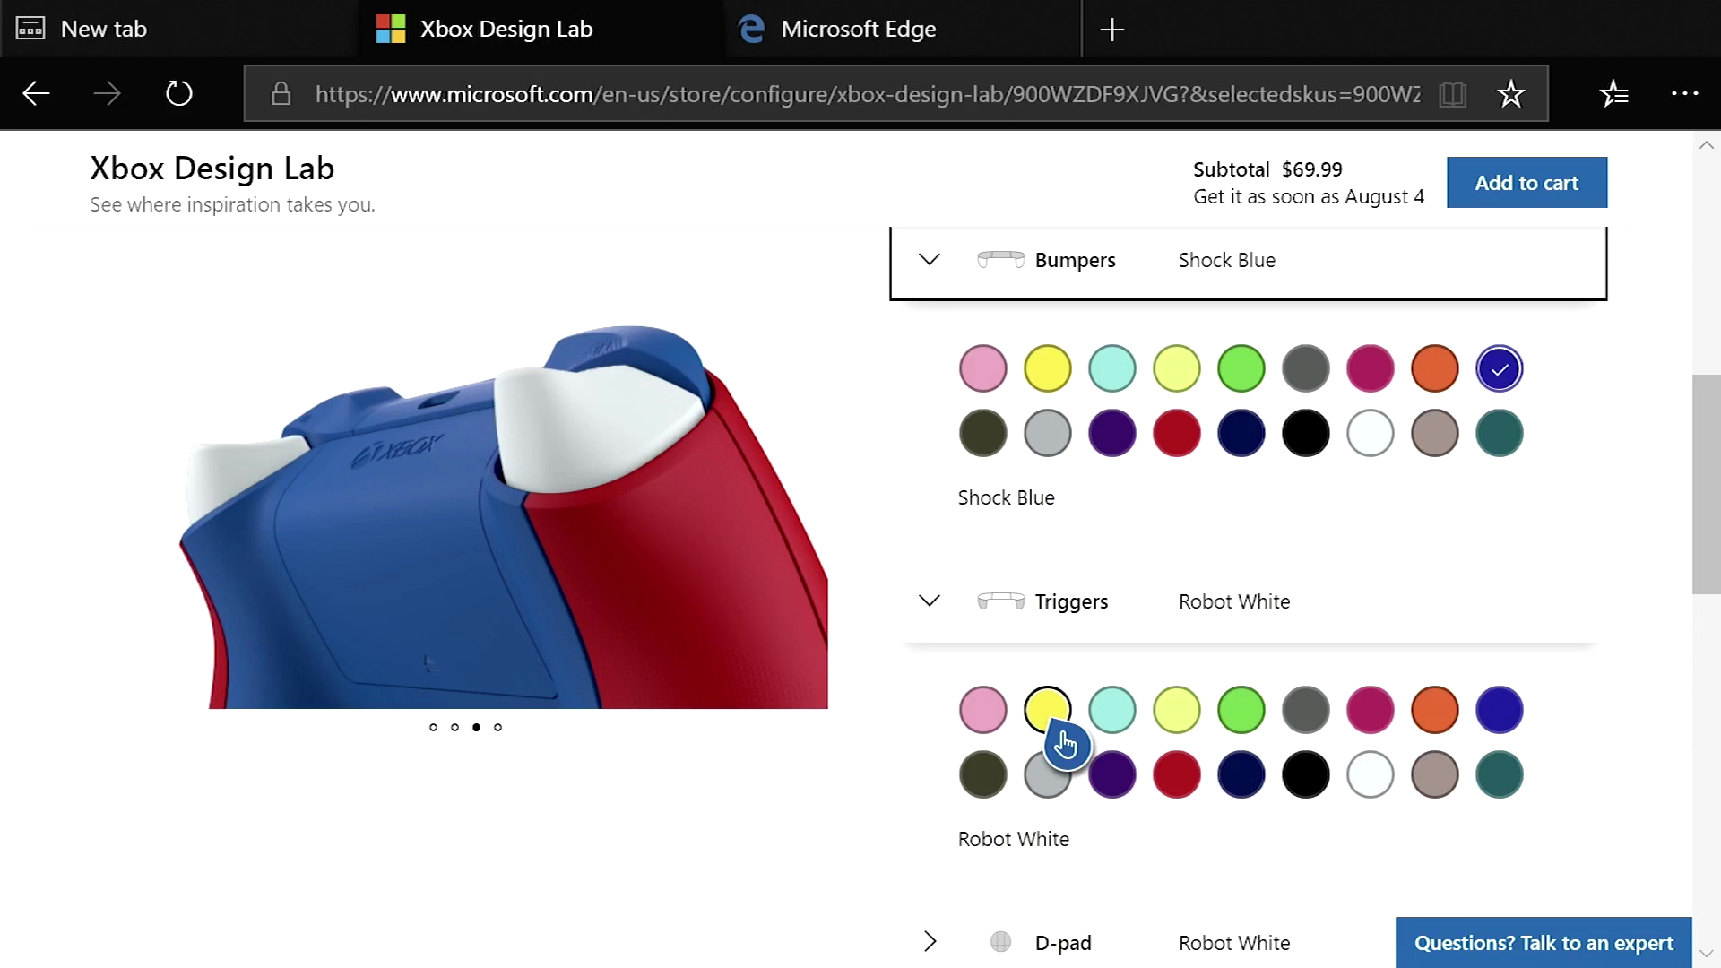
{"action": "left_click", "coordinate": [1054, 724]}
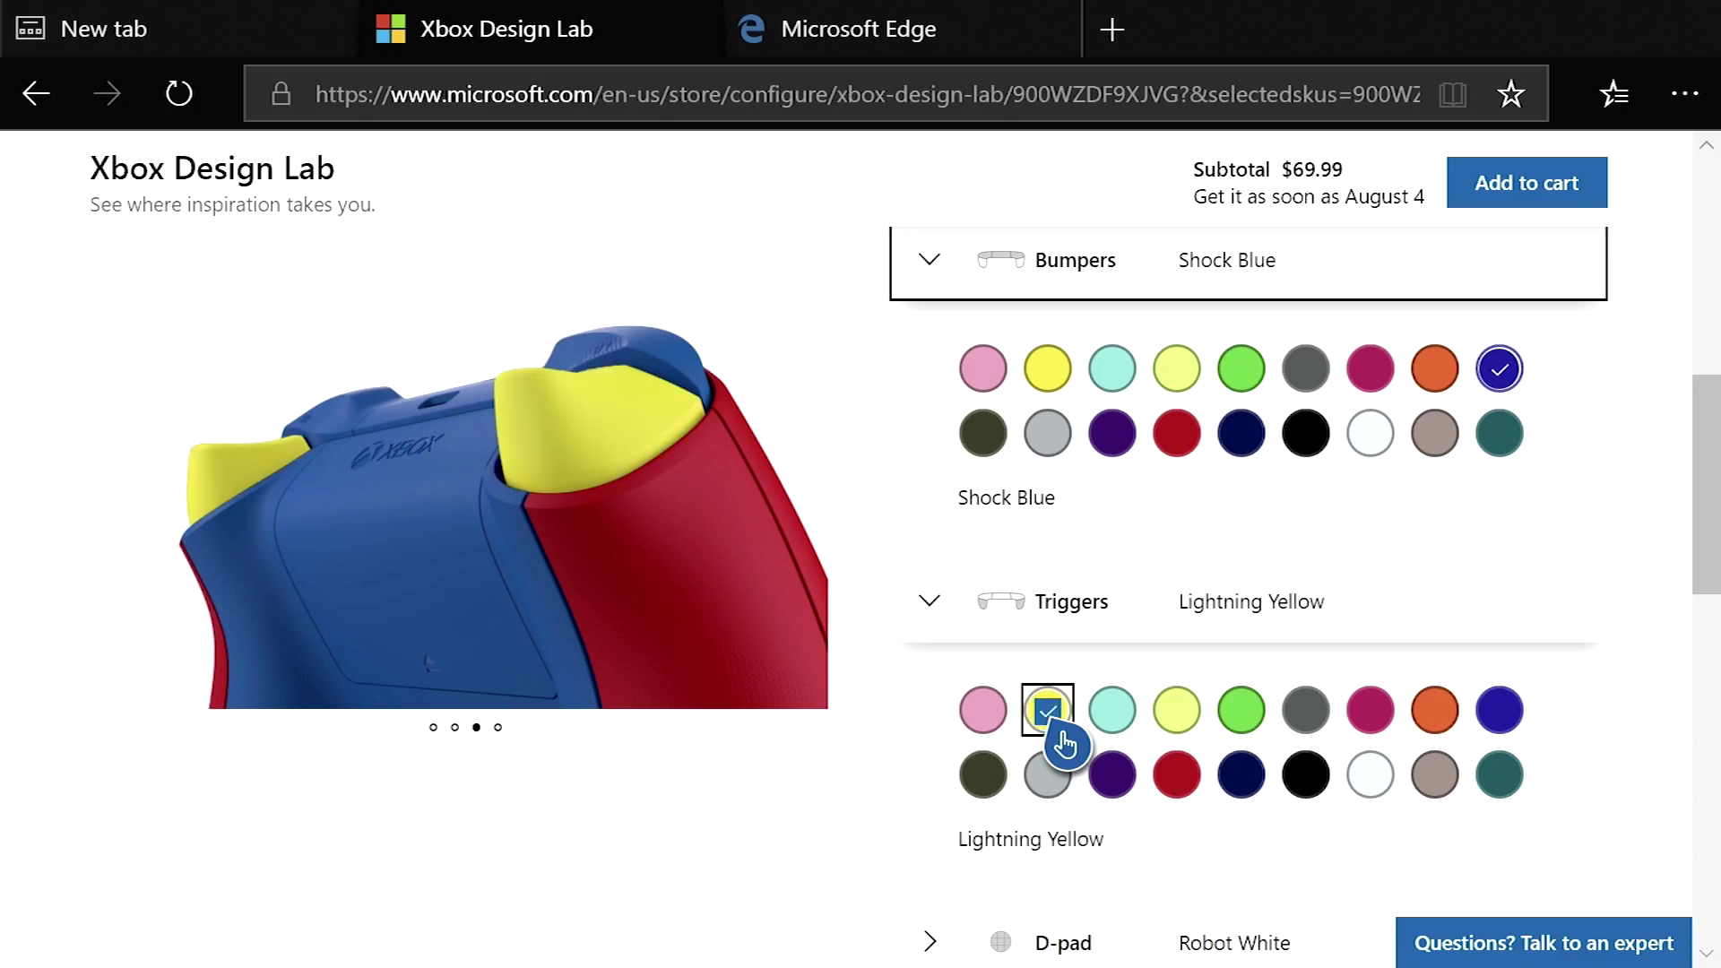
Set a Carbon Black D-pad, Lightning Yellow thumbsticks, and White on Black ABXY and View/Menu/Share
{"action": "left_click", "coordinate": [1306, 779]}
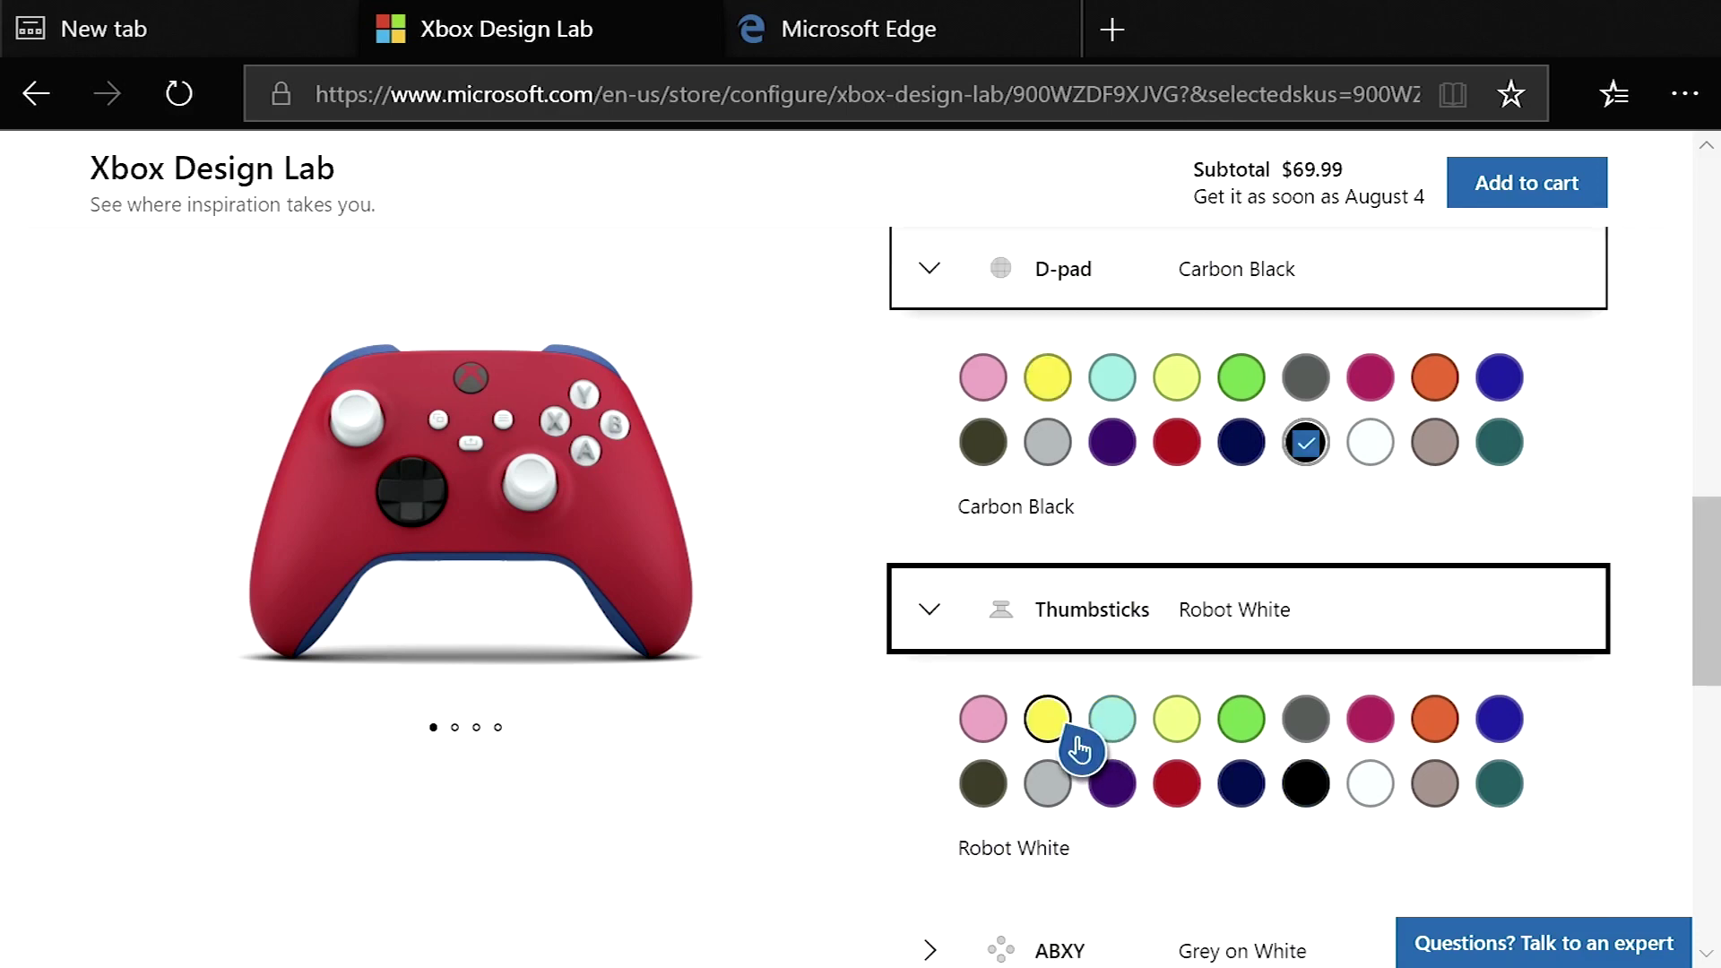
{"action": "left_click", "coordinate": [1070, 737]}
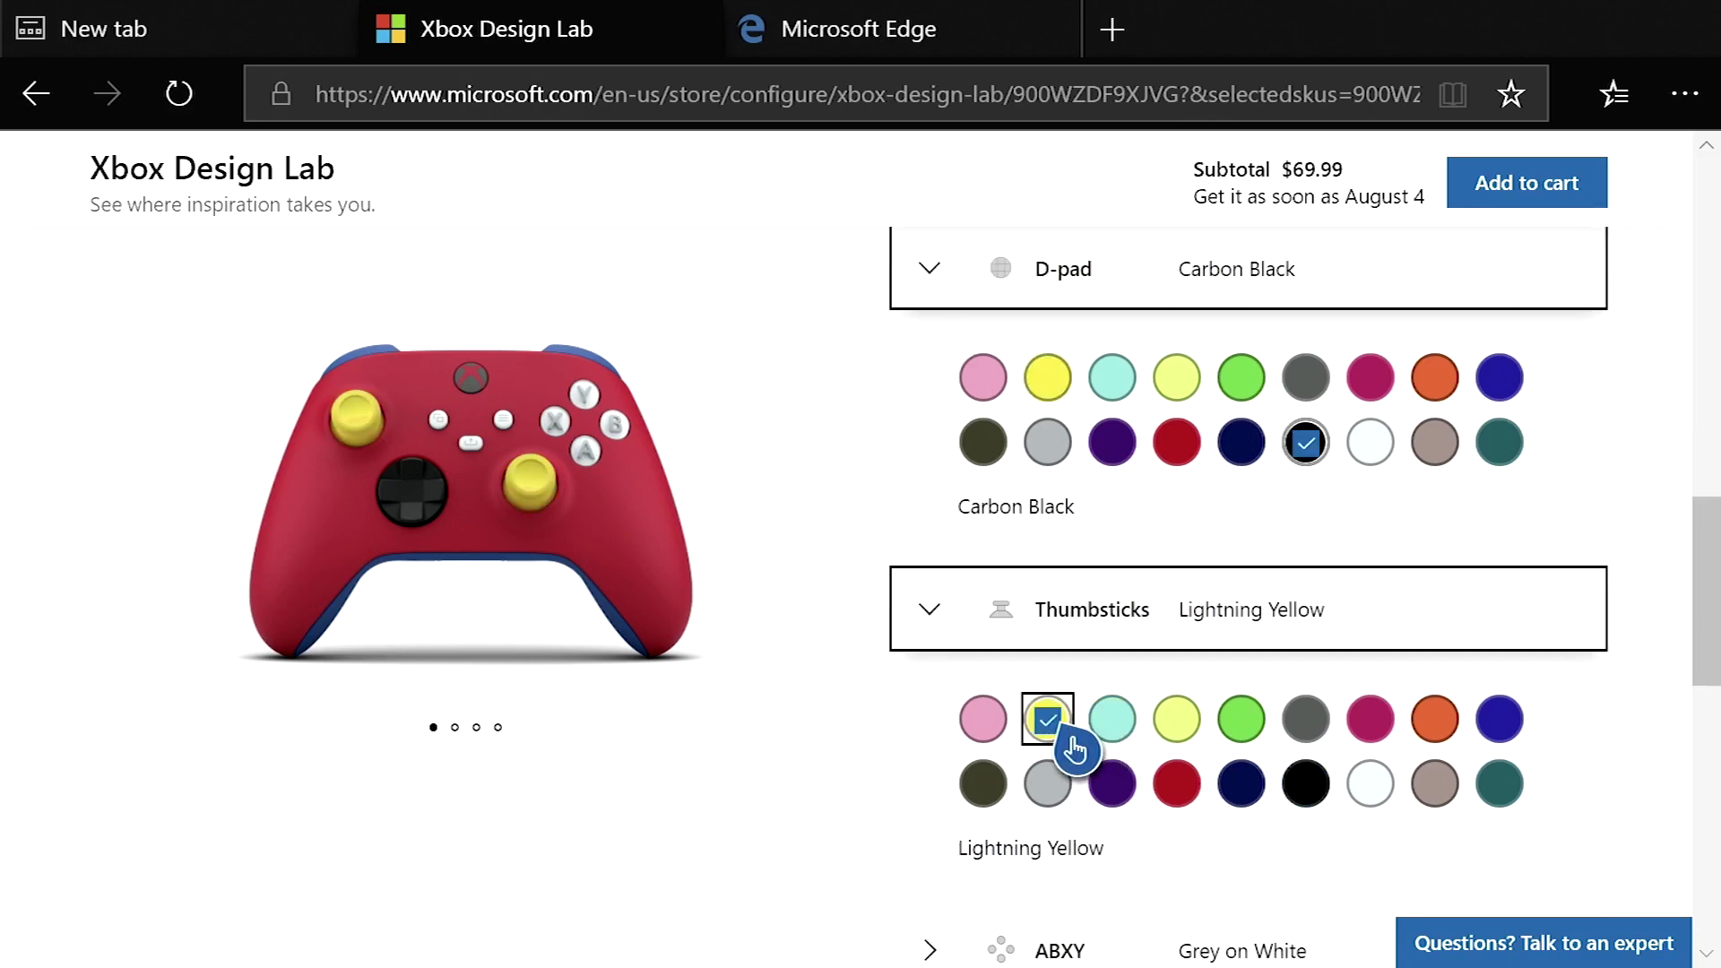
{"action": "left_click", "coordinate": [1062, 820]}
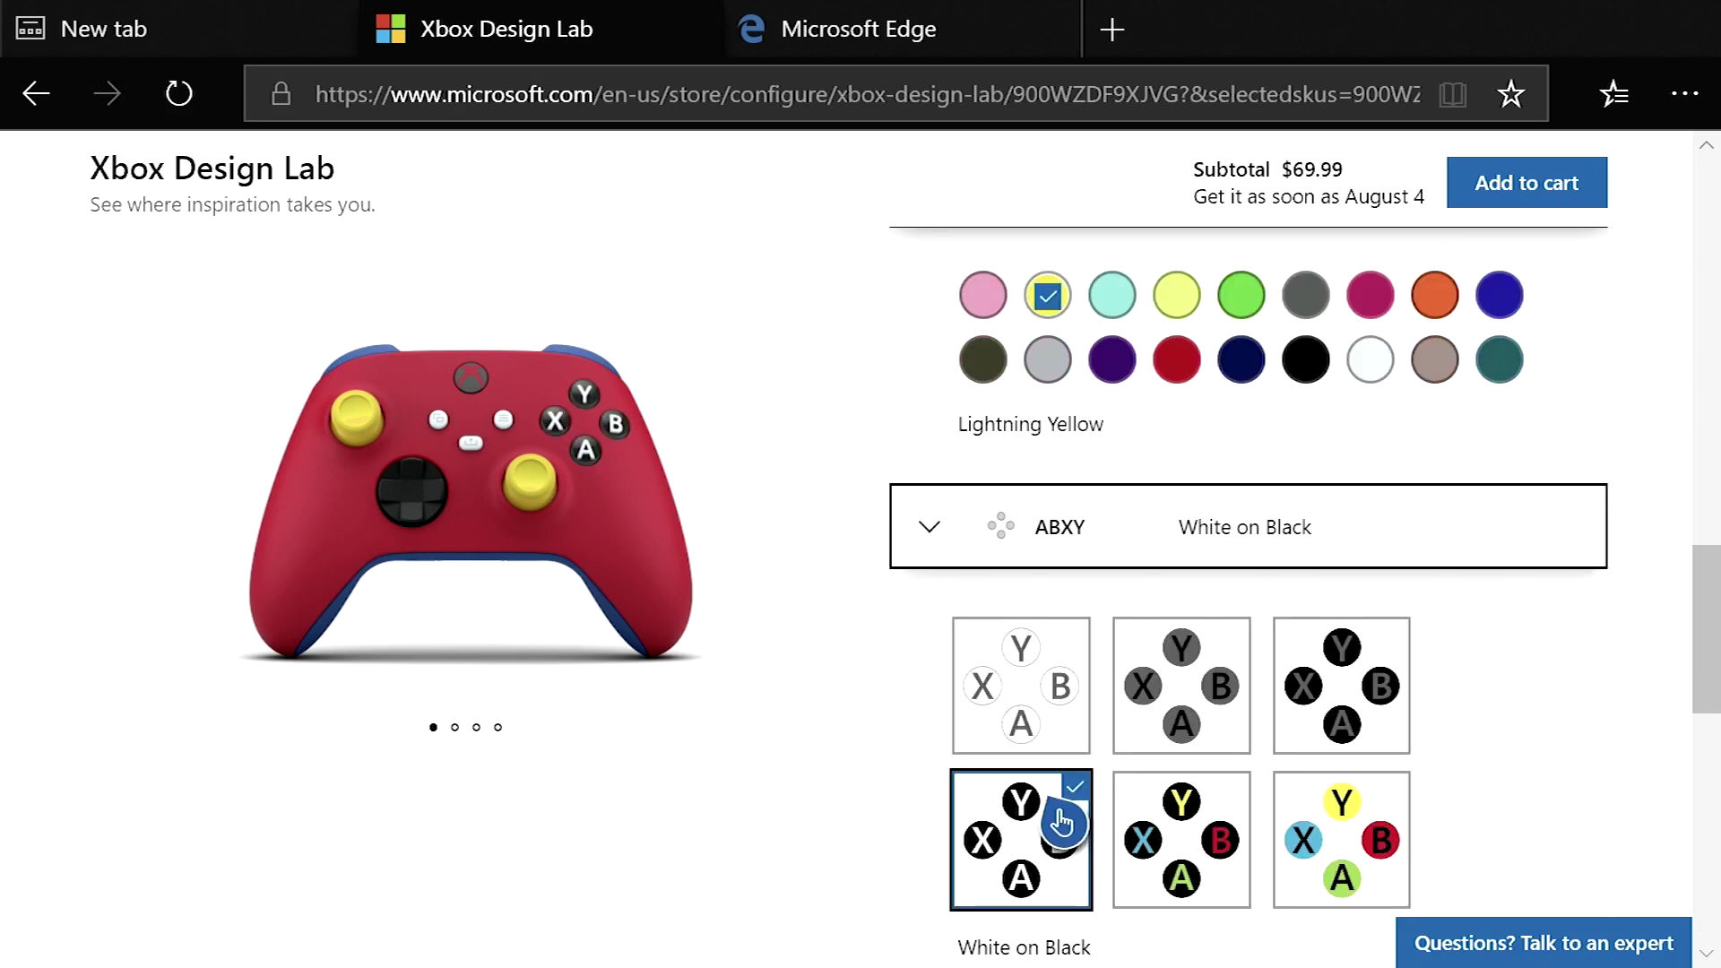
{"action": "left_click", "coordinate": [1063, 791]}
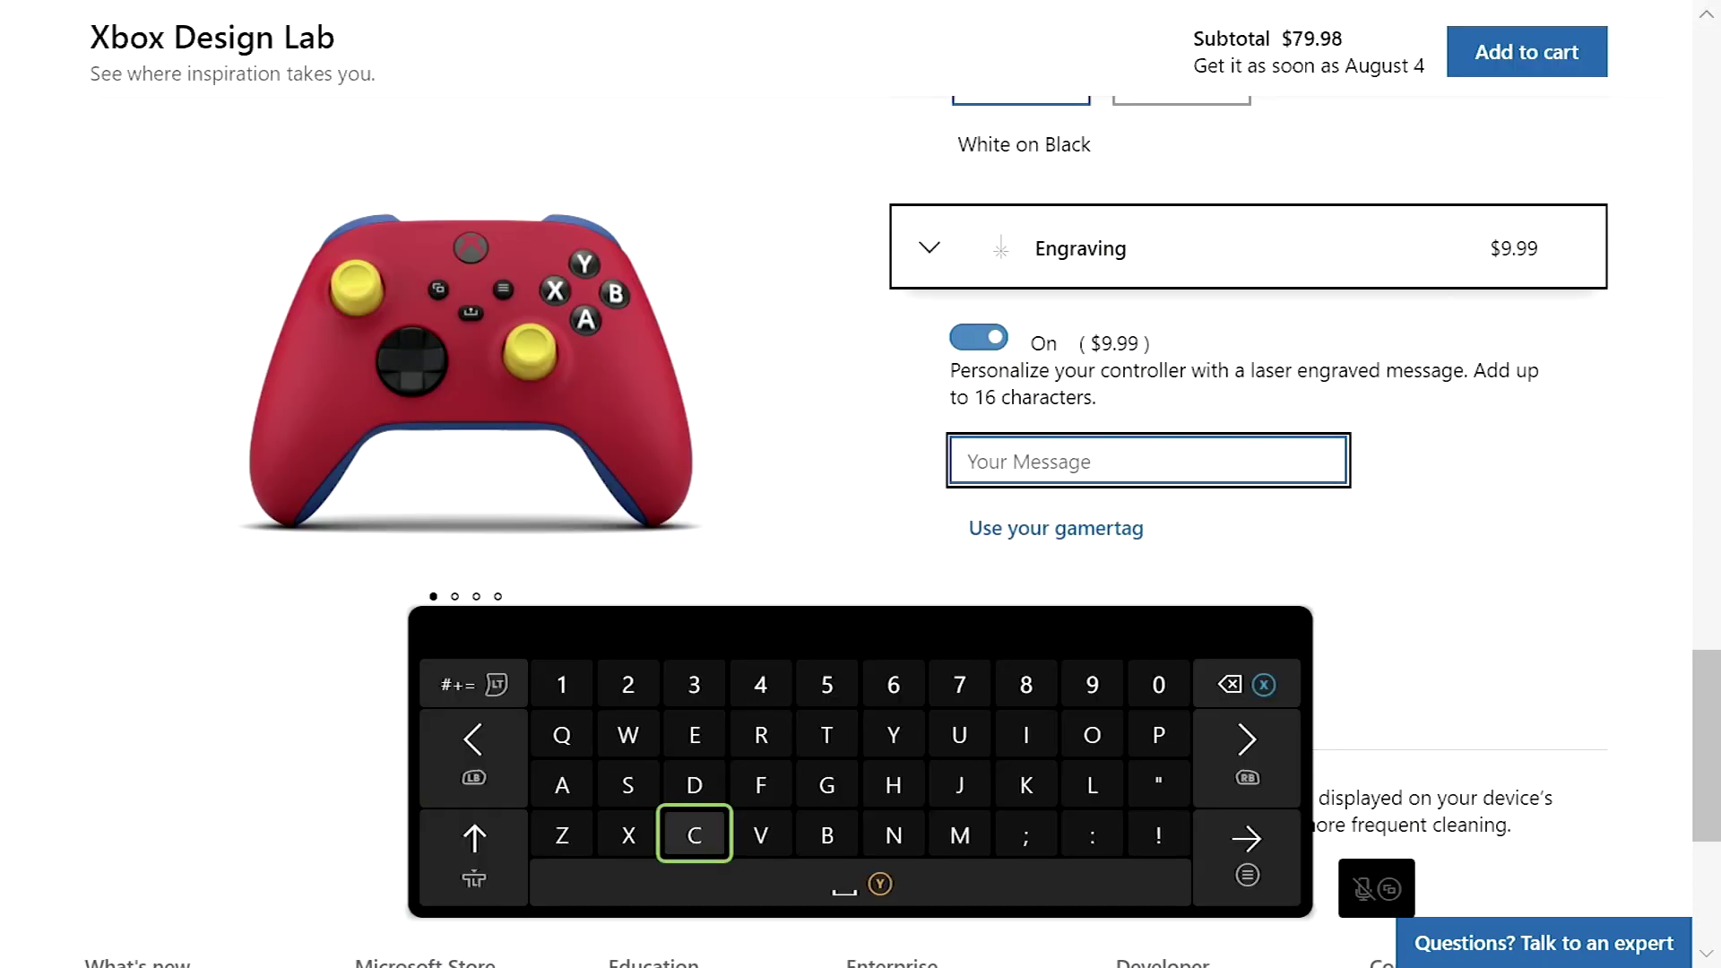
Engrave ControllerSportz and view the red controller from back, rear close-up, side and front
{"action": "type", "text": "Contr"}
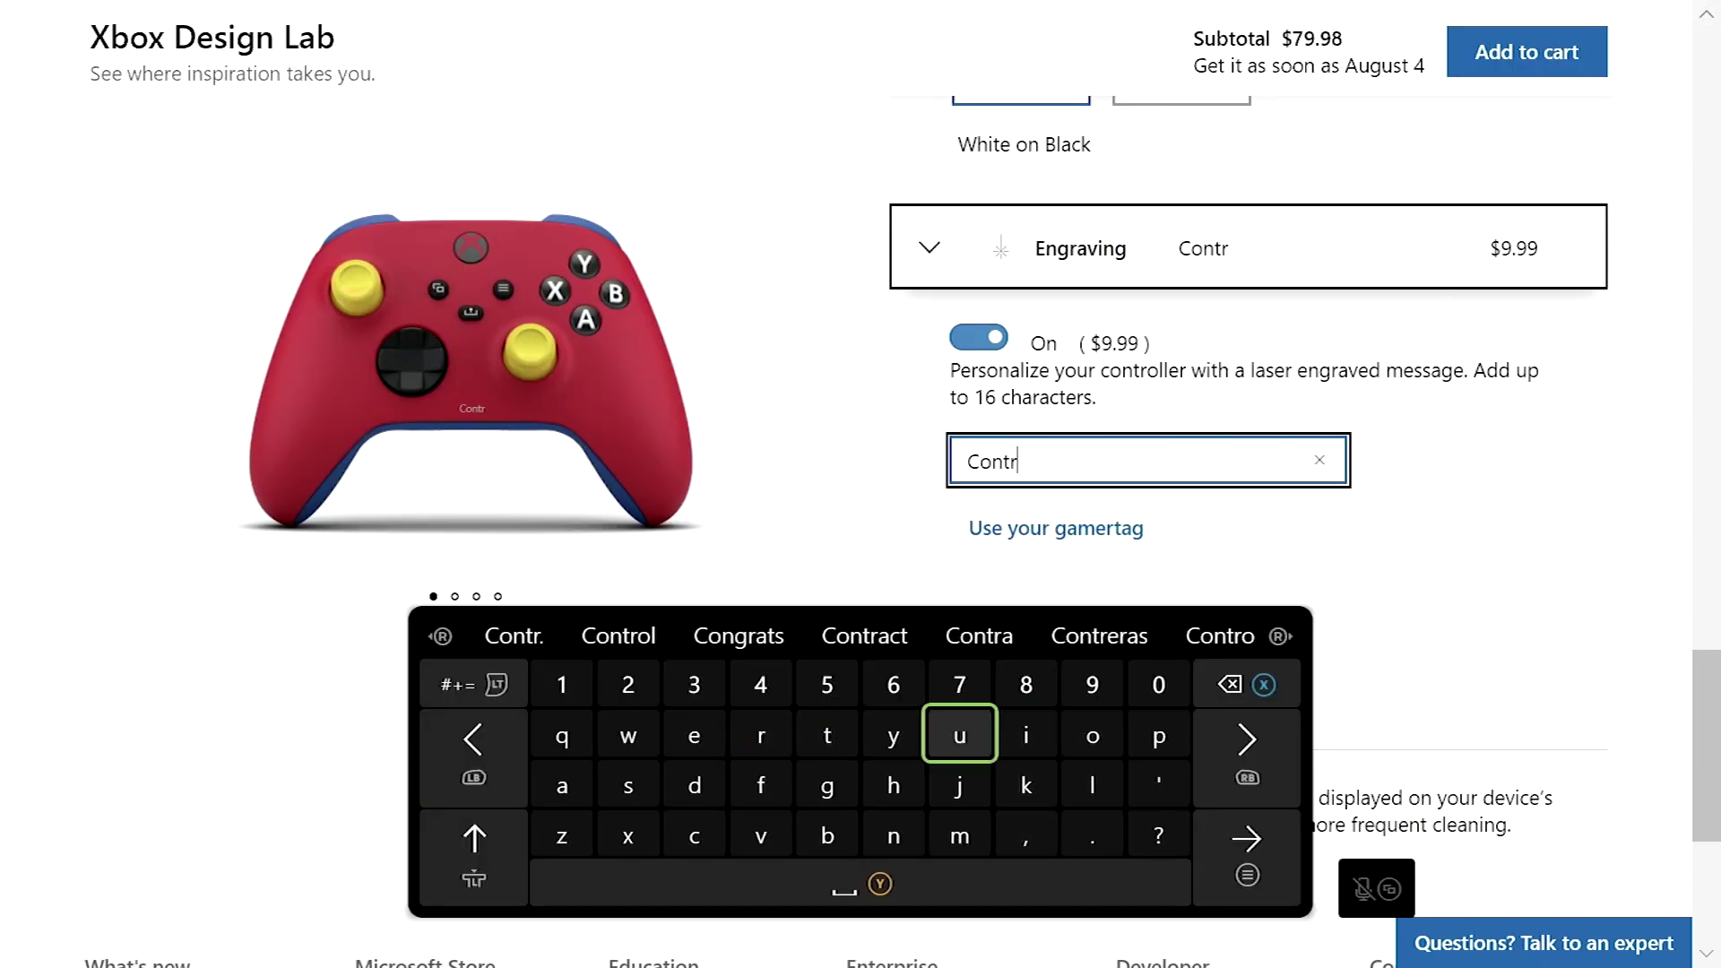
{"action": "type", "text": "ollerSp"}
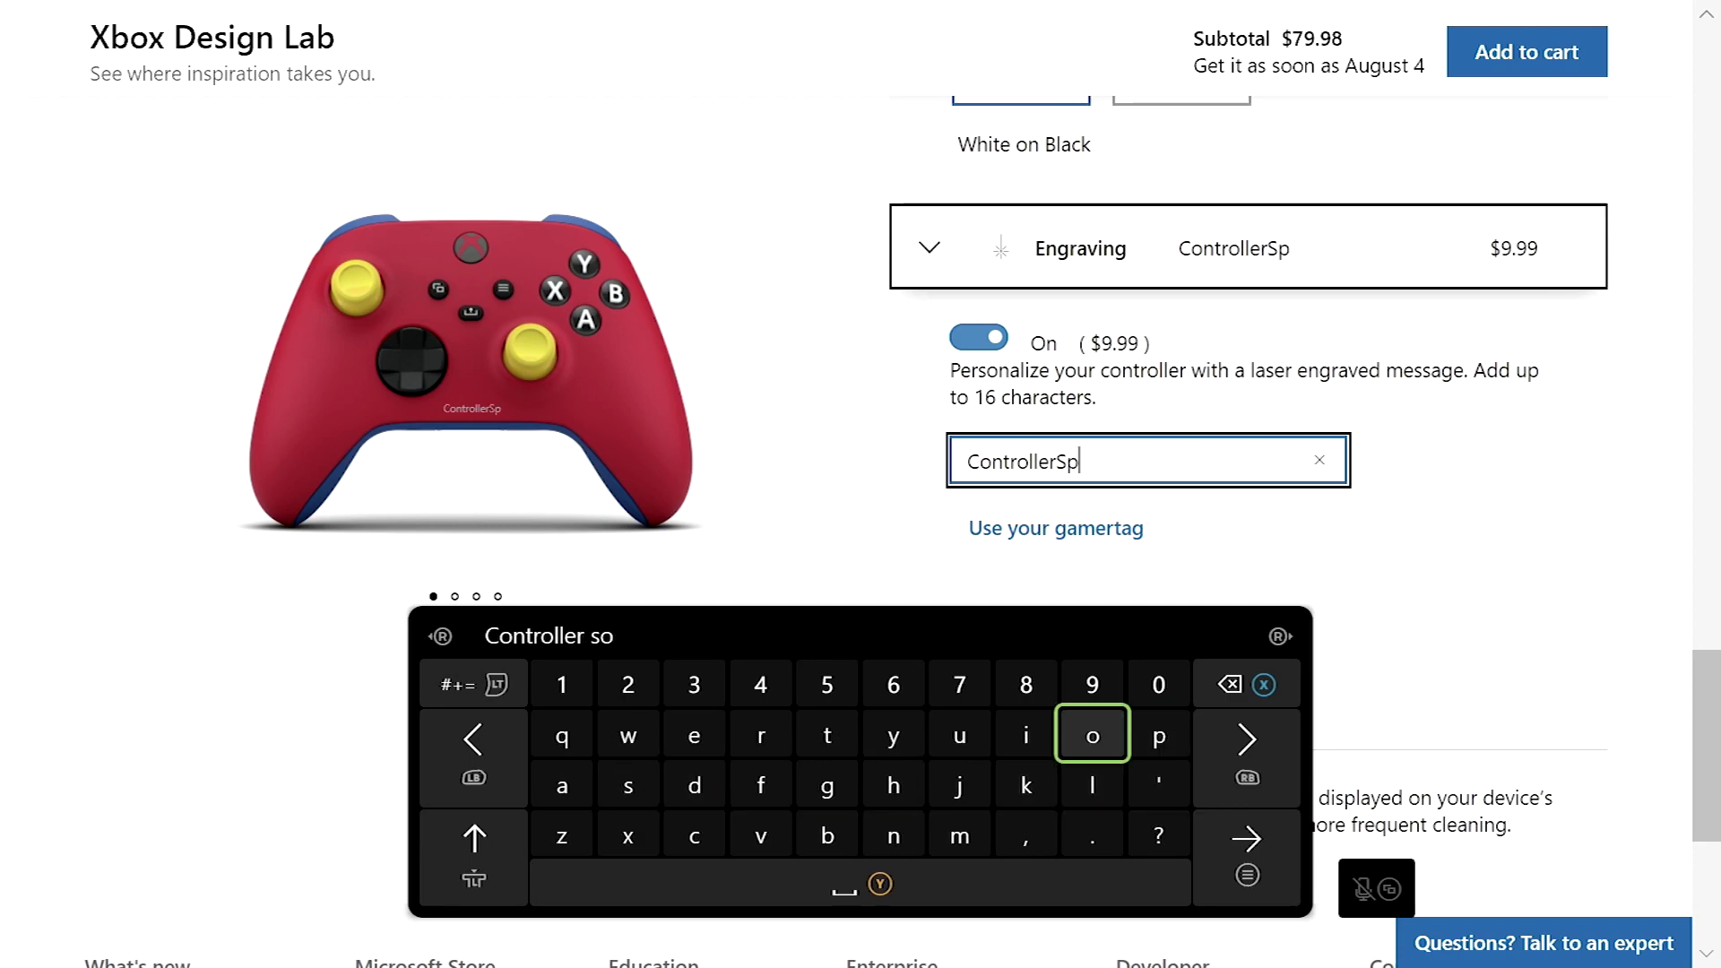
{"action": "type", "text": "ortz"}
{"action": "key", "text": "Return"}
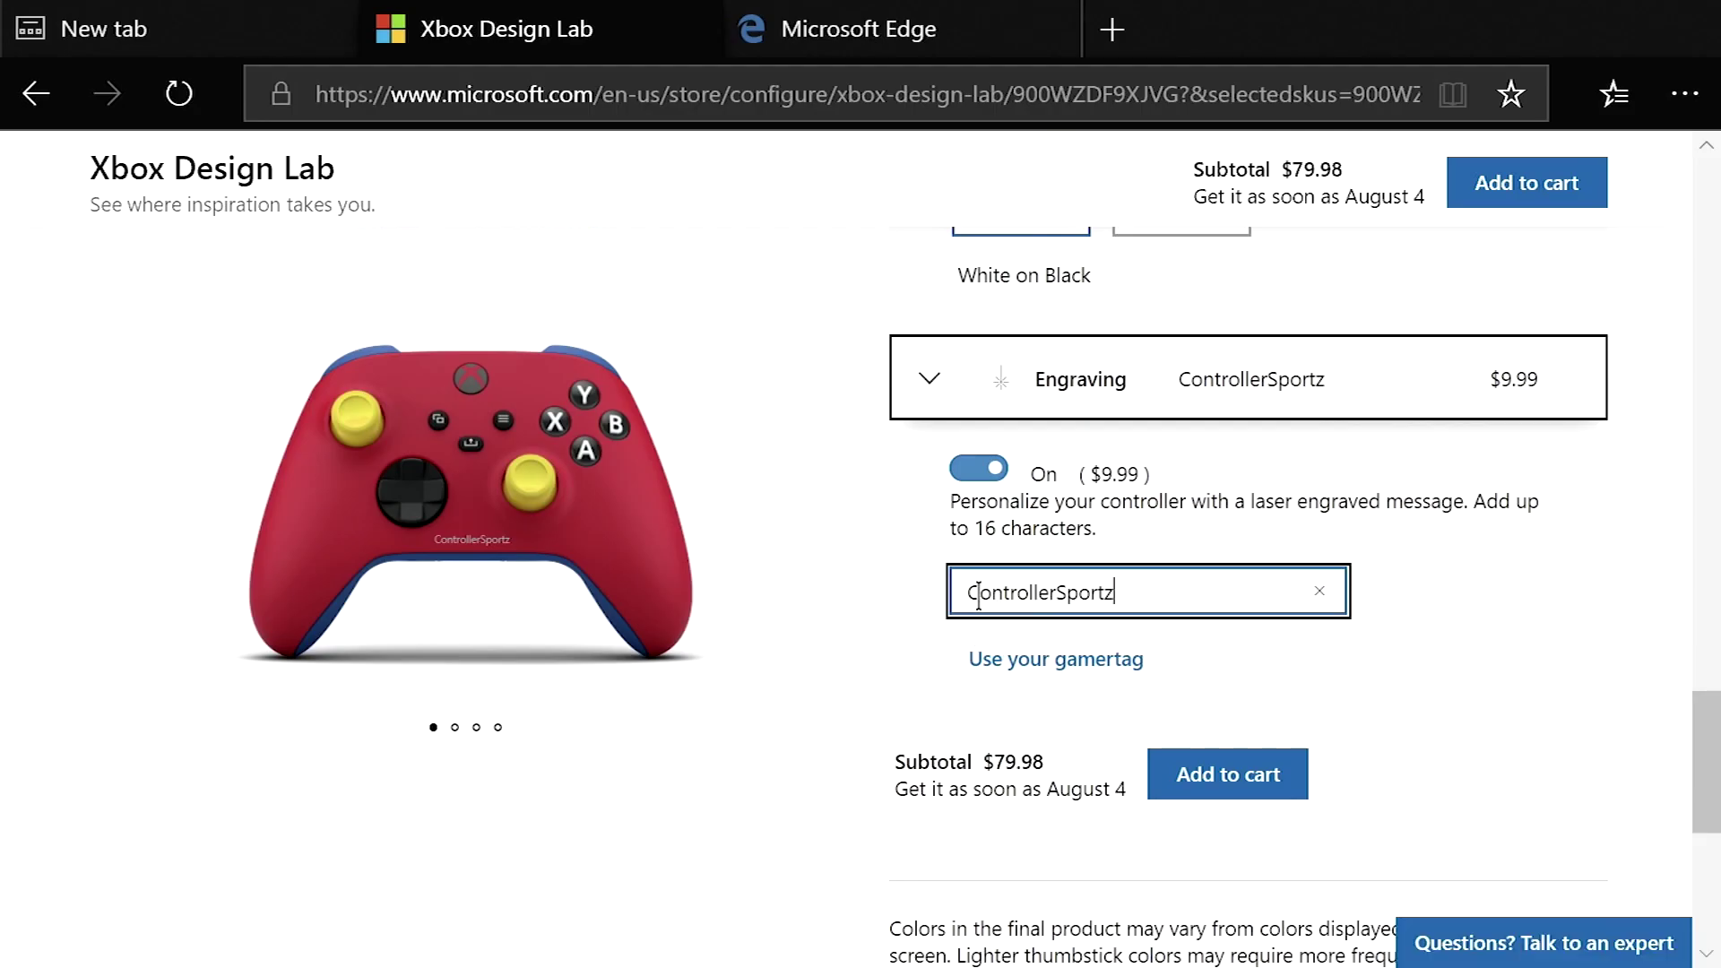
{"action": "left_click", "coordinate": [811, 505]}
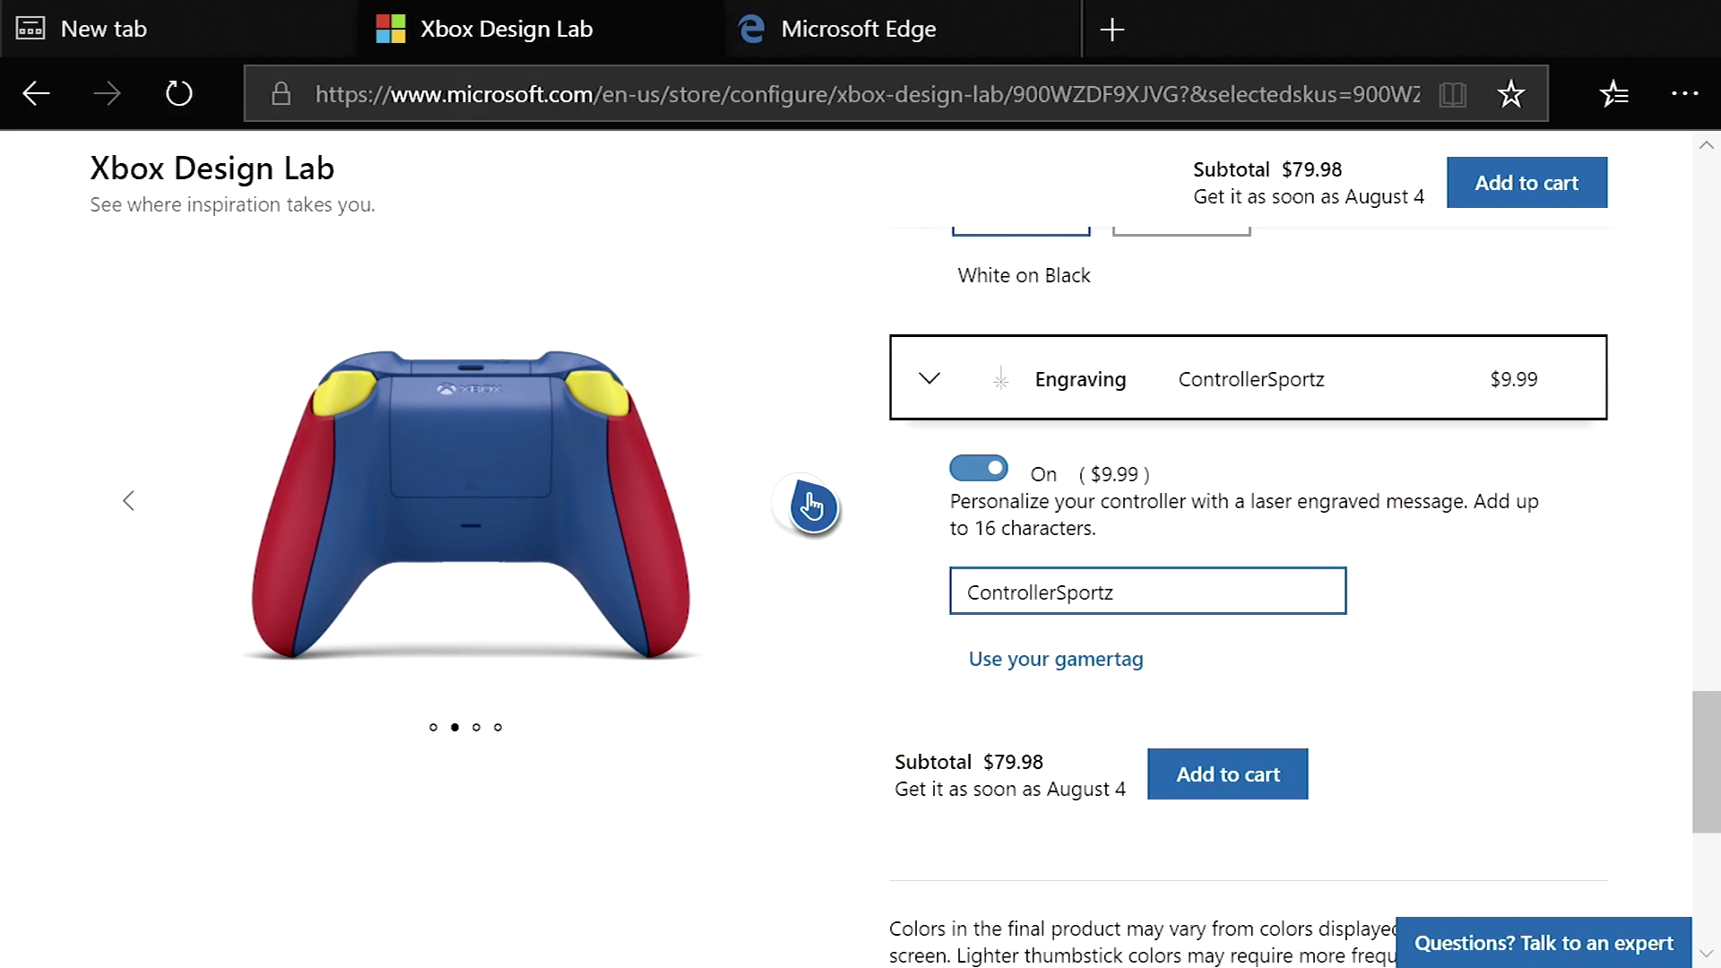
{"action": "left_click", "coordinate": [812, 505]}
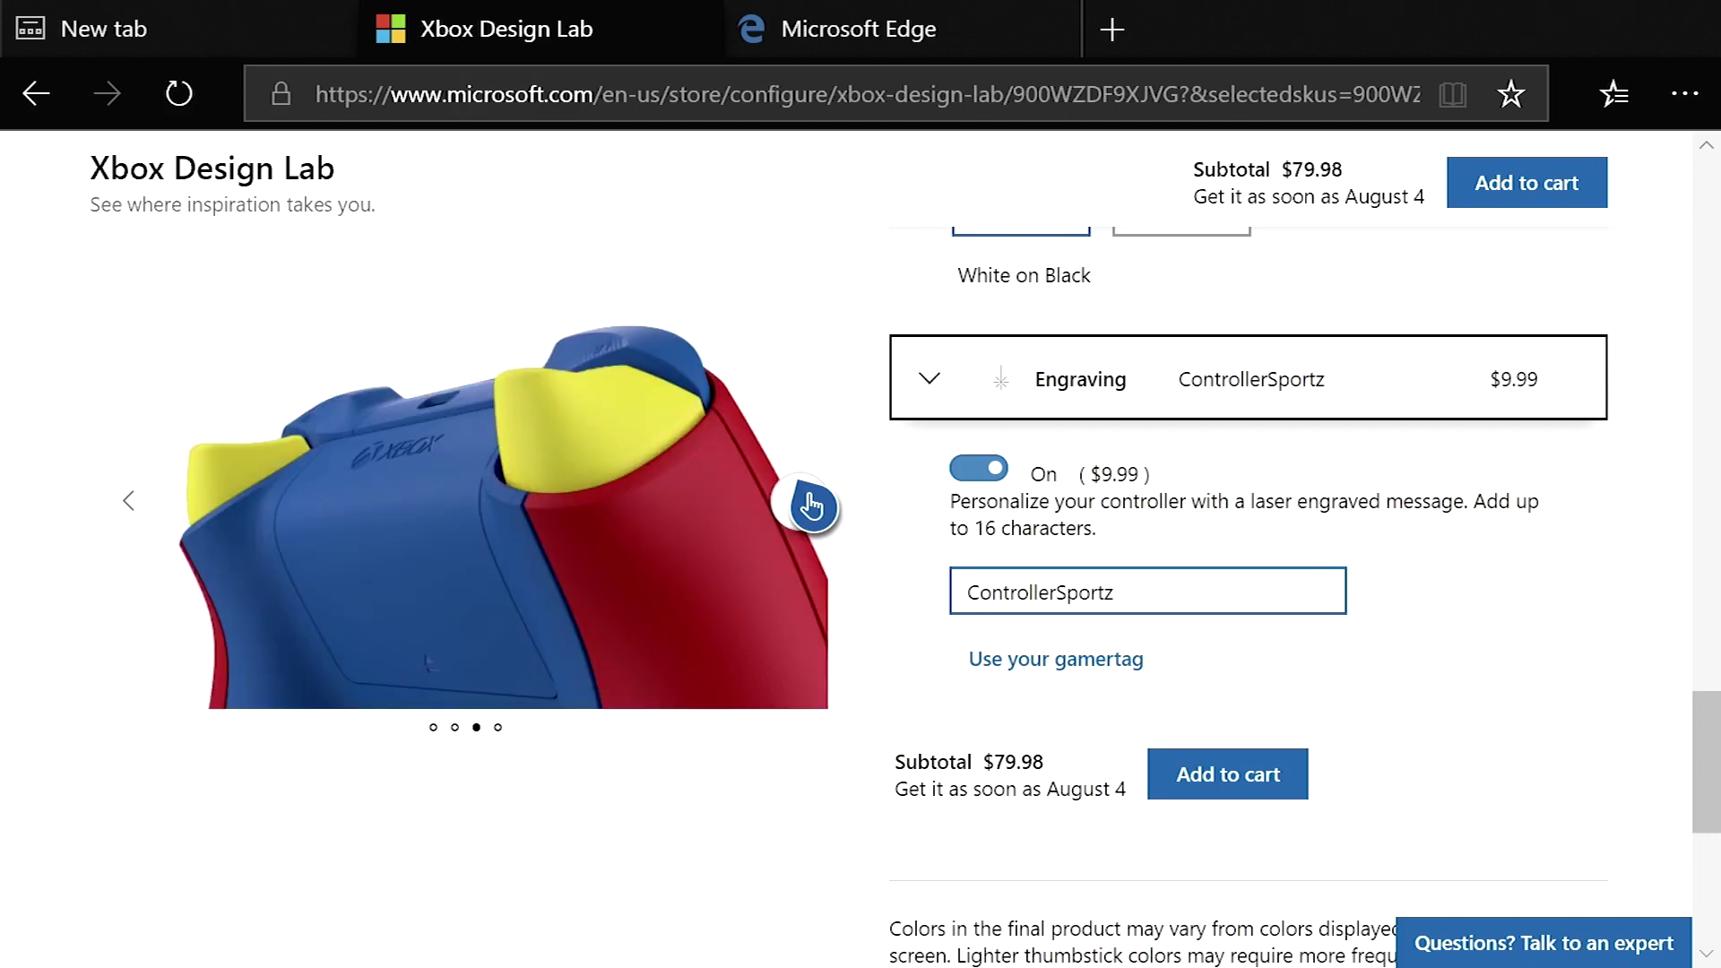
{"action": "left_click", "coordinate": [811, 504]}
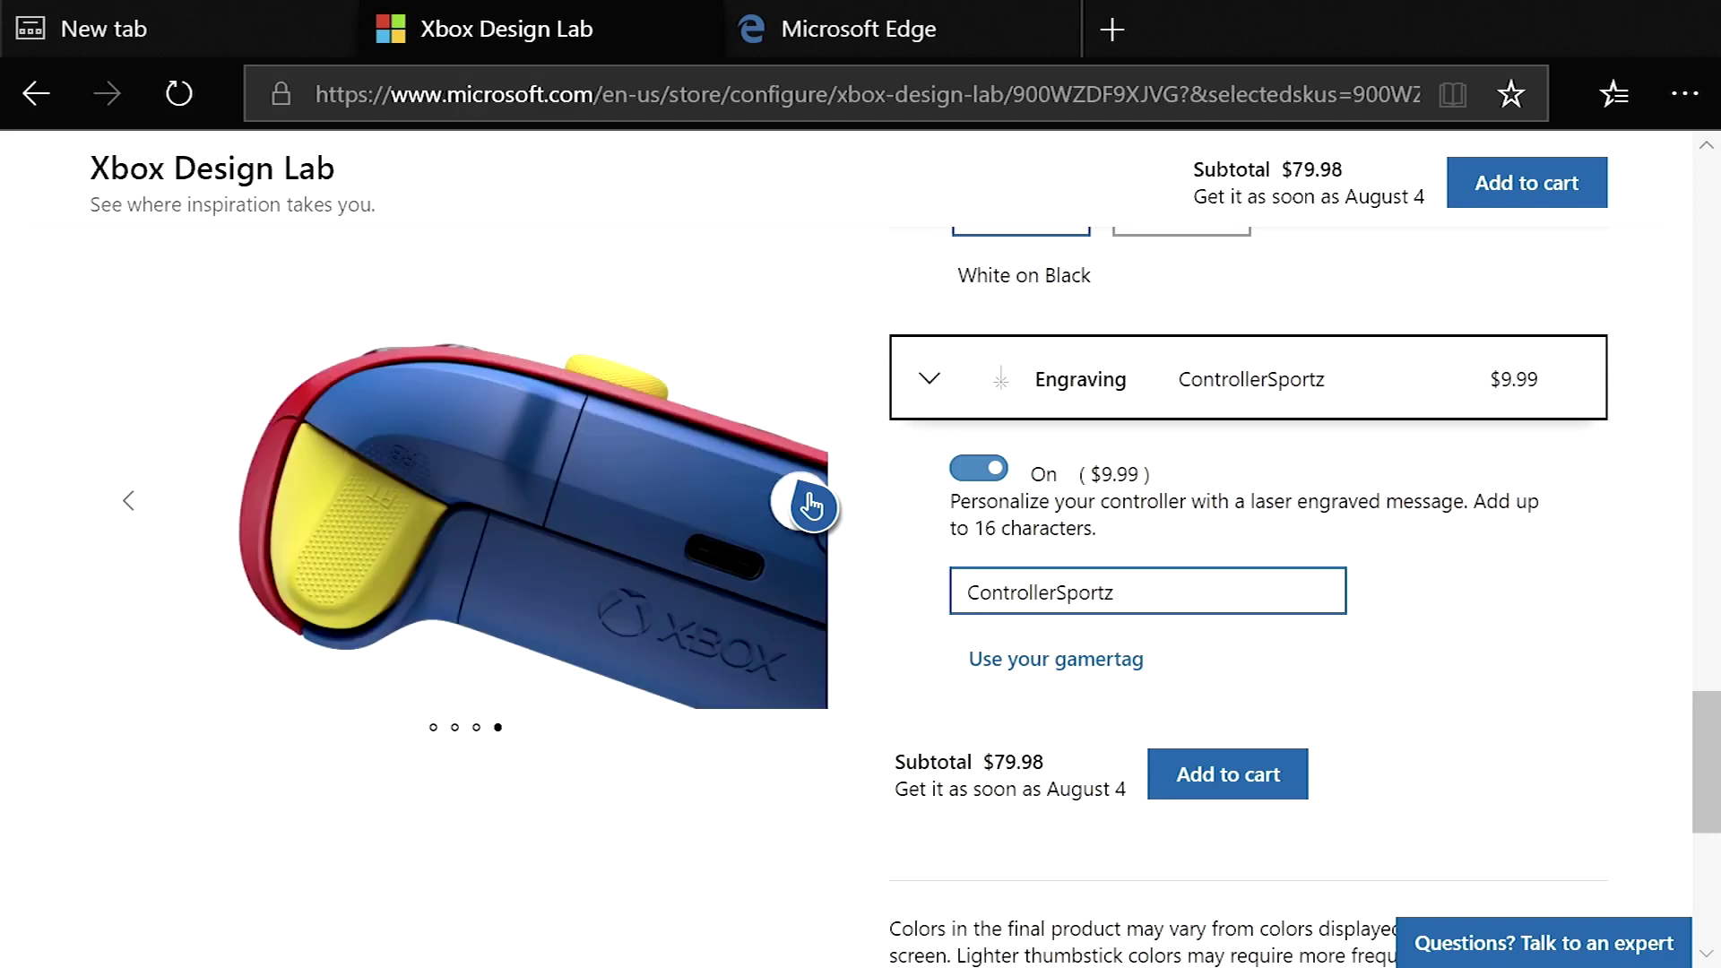
{"action": "left_click", "coordinate": [811, 505]}
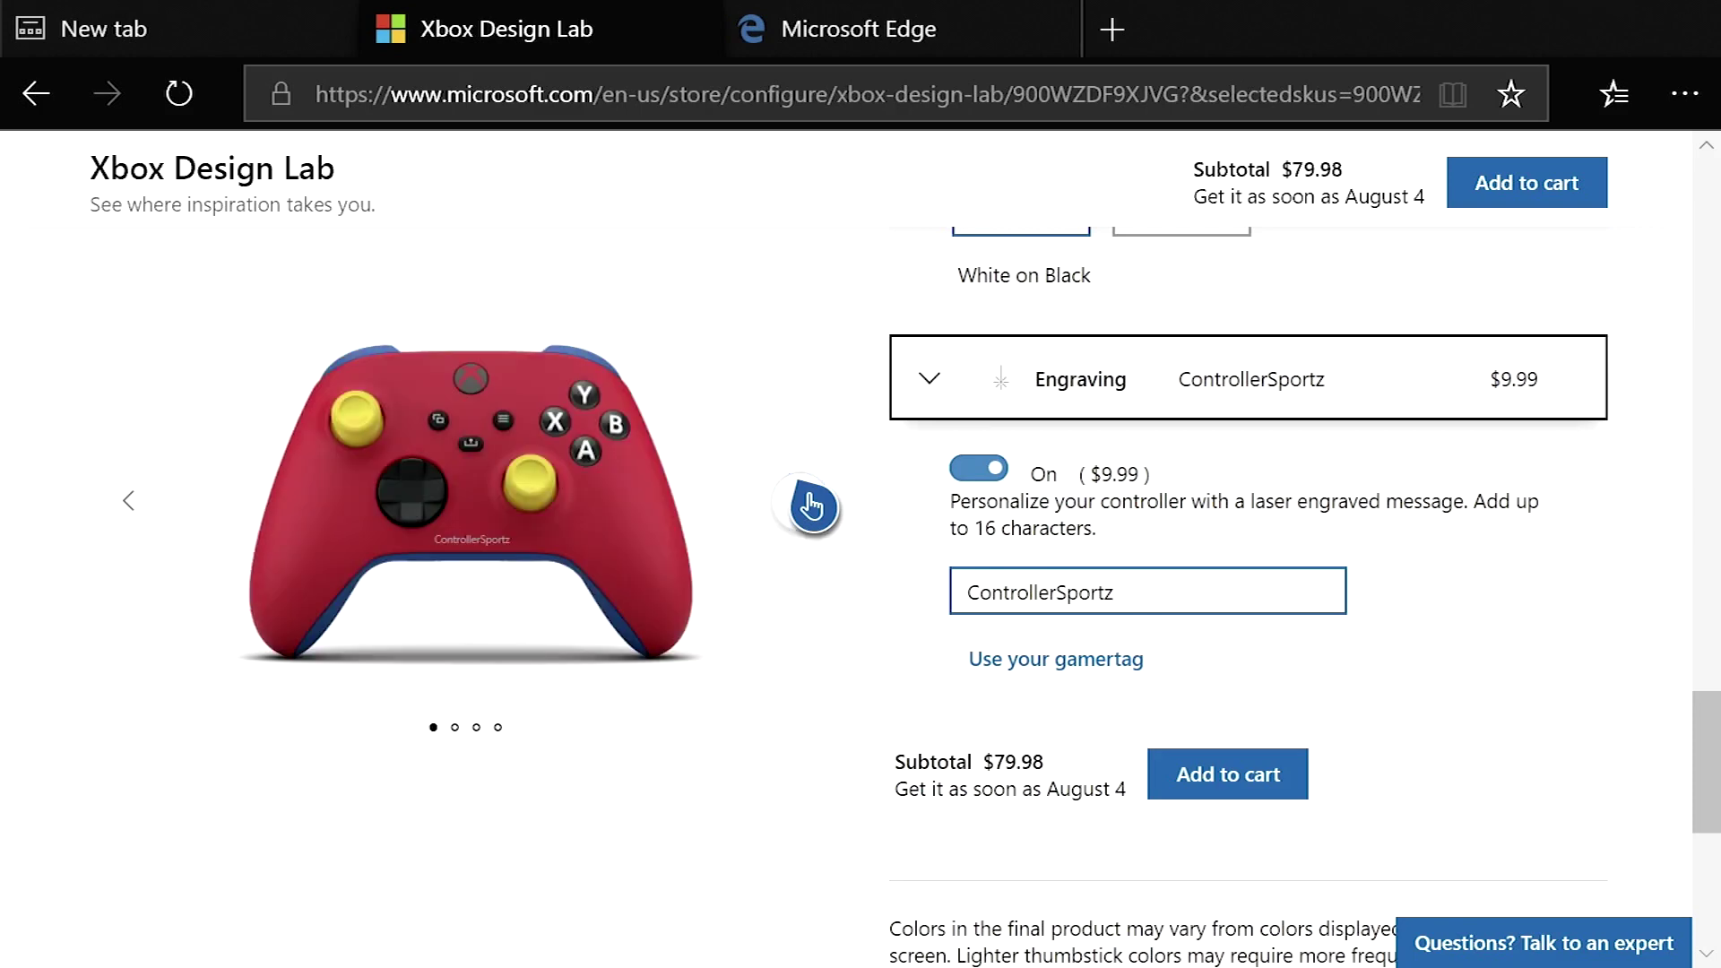